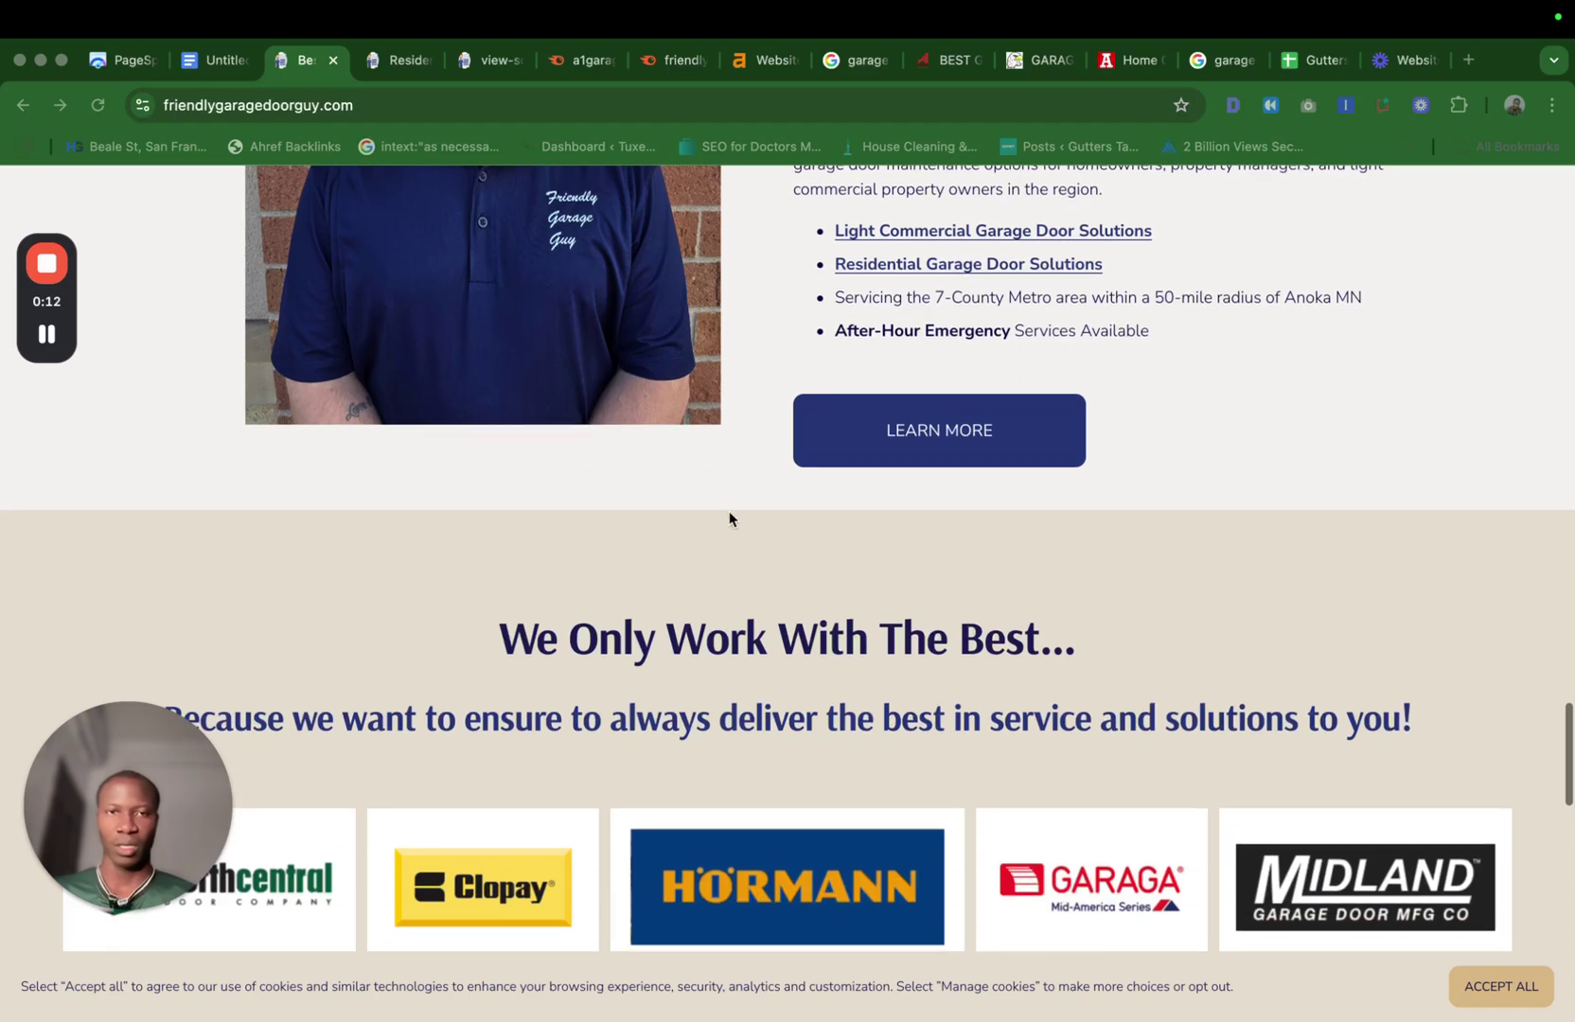
Review the Friendly Garage Door Guy homepage from its hero banner down to the Our Services section.
scroll(886, 561, "up", 10)
scroll(1026, 379, "up", 20)
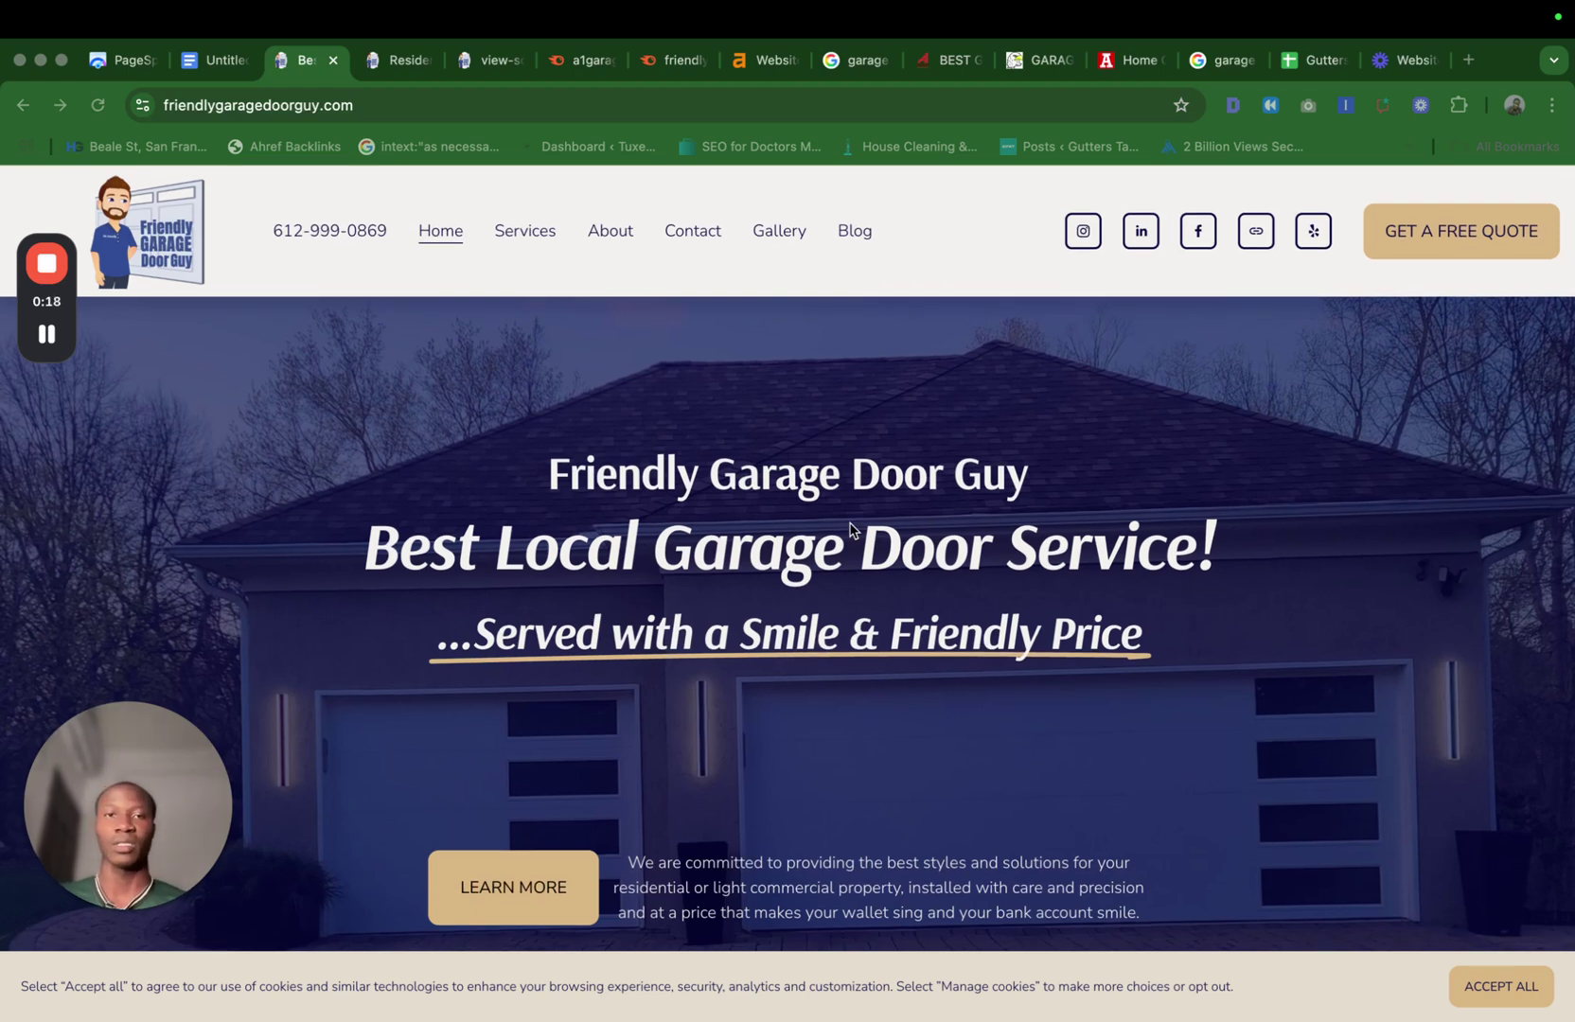
scroll(1045, 485, "down", 1)
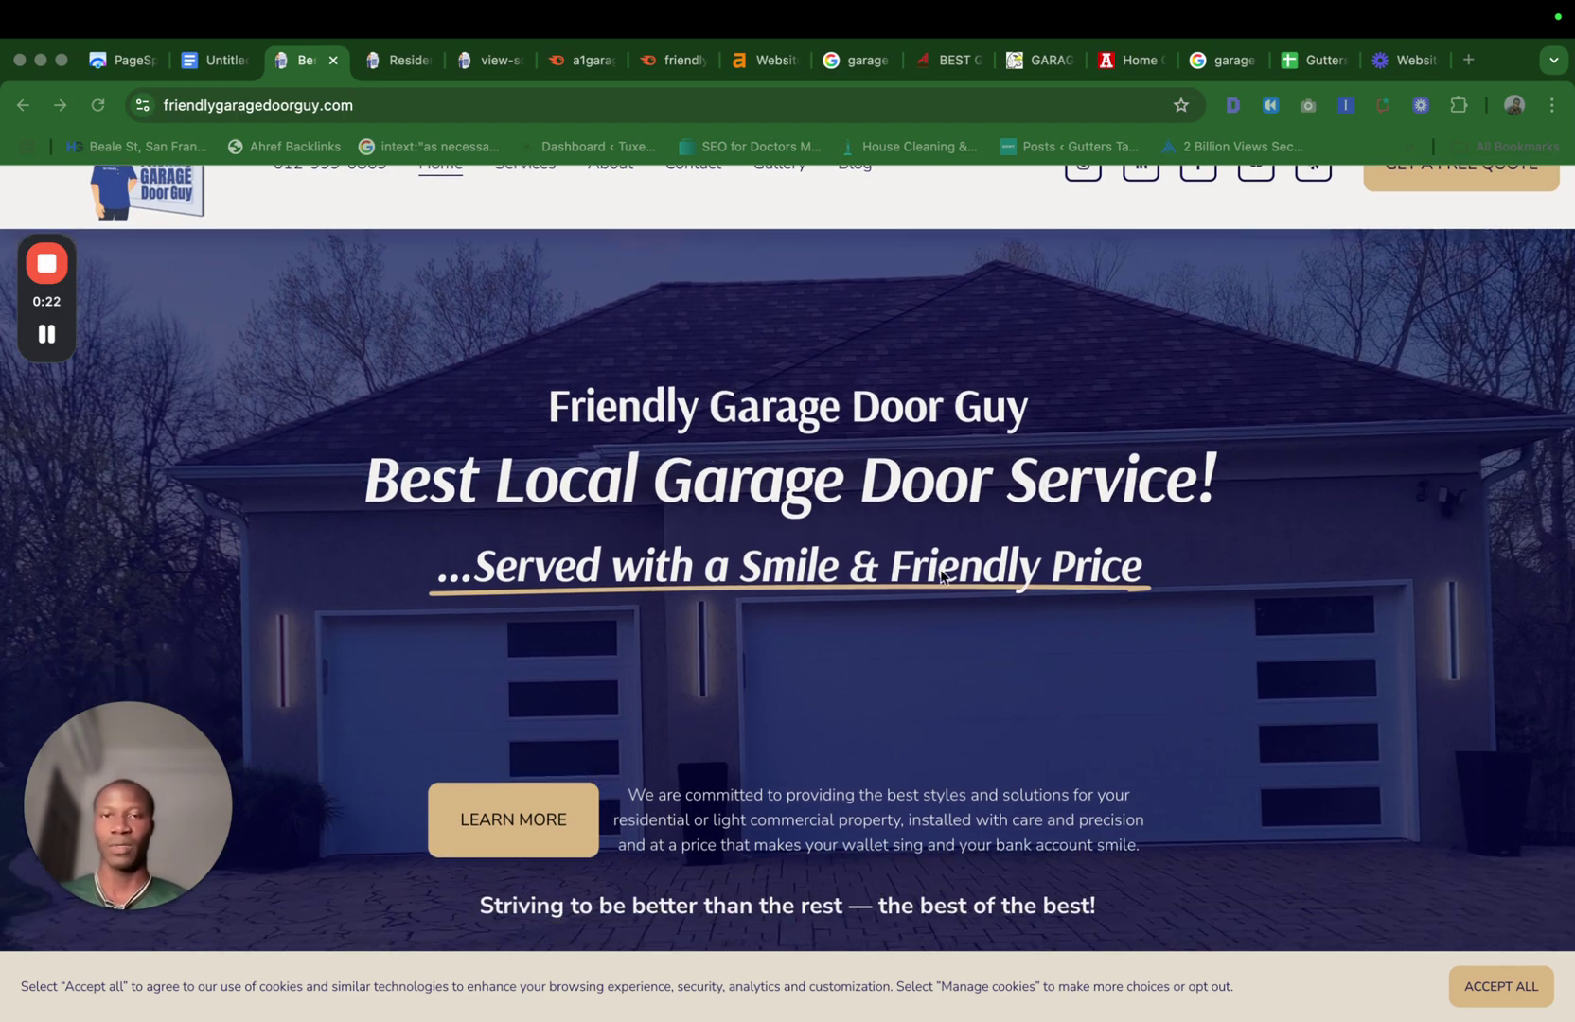
scroll(951, 587, "down", 8)
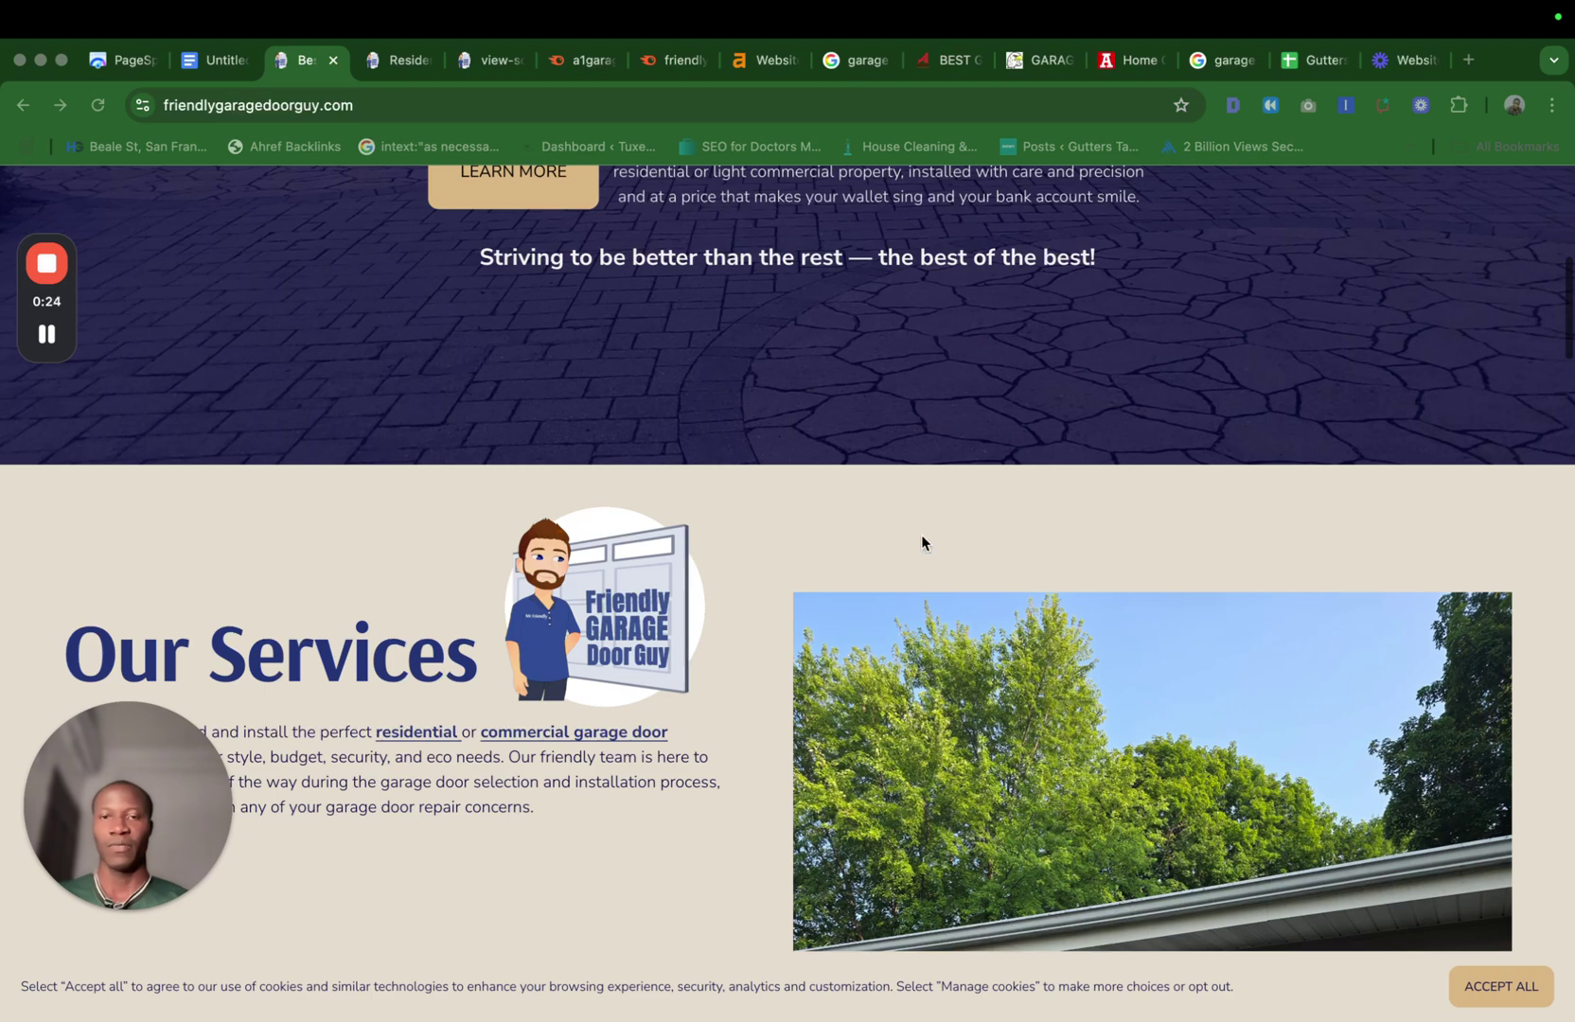
scroll(899, 525, "down", 2)
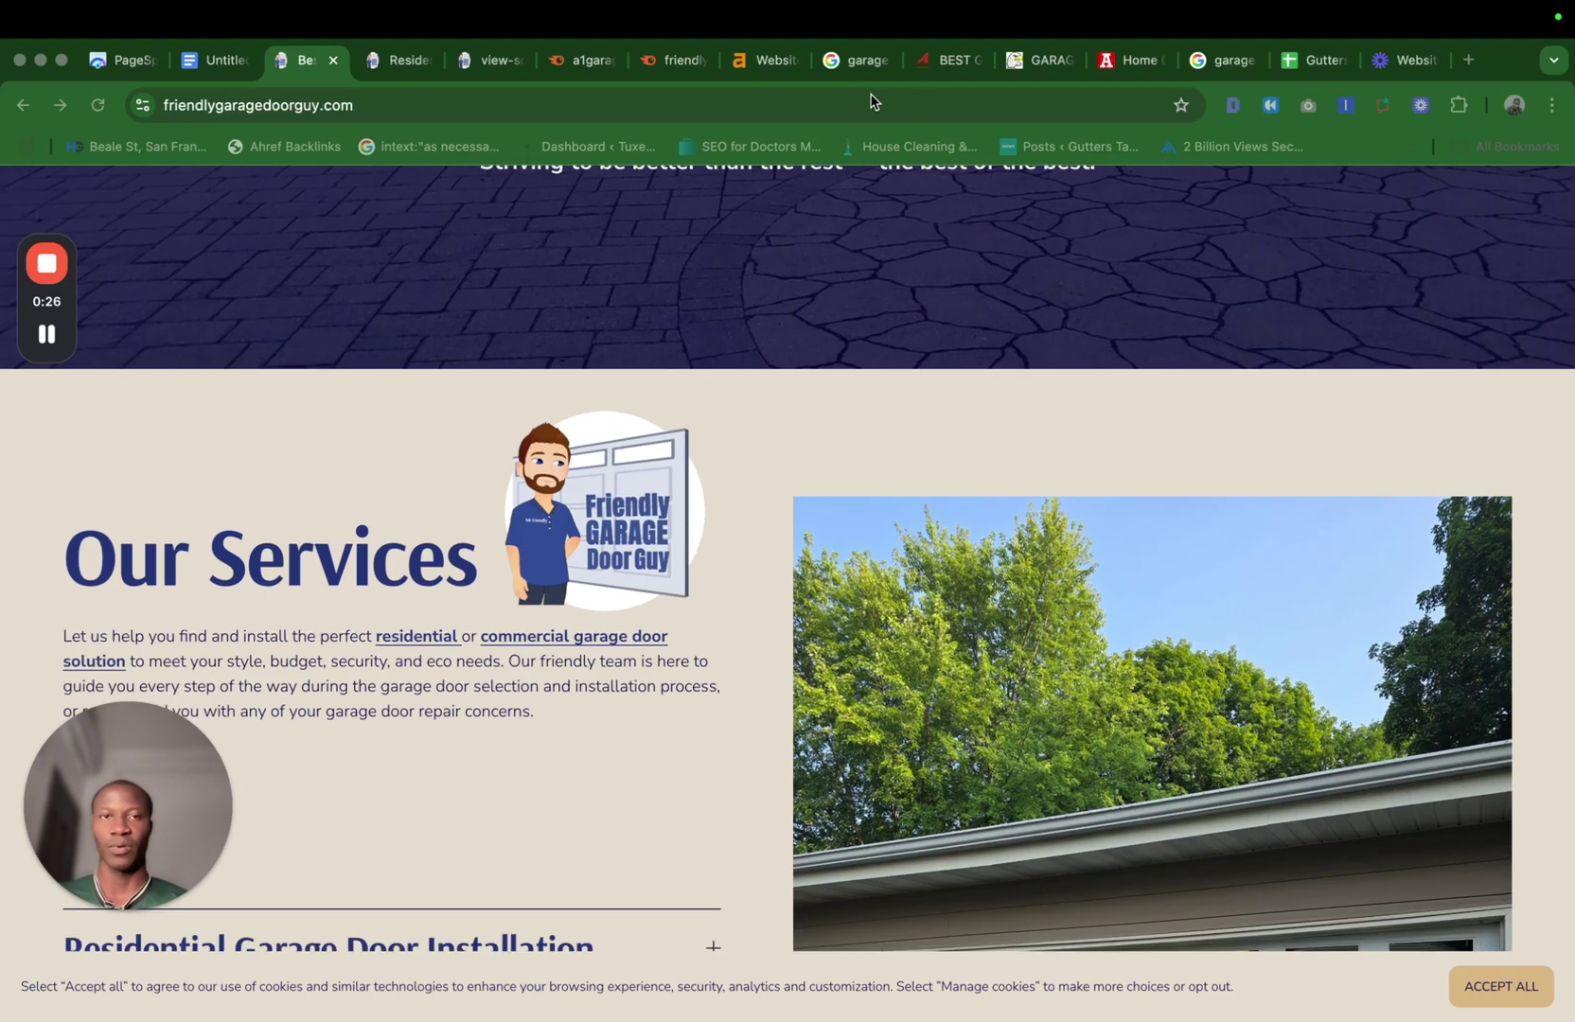
Rerun the Google search for "garage door repair anoka mn" and locate the Friendly Garage Door Guy listing.
left_click(847, 62)
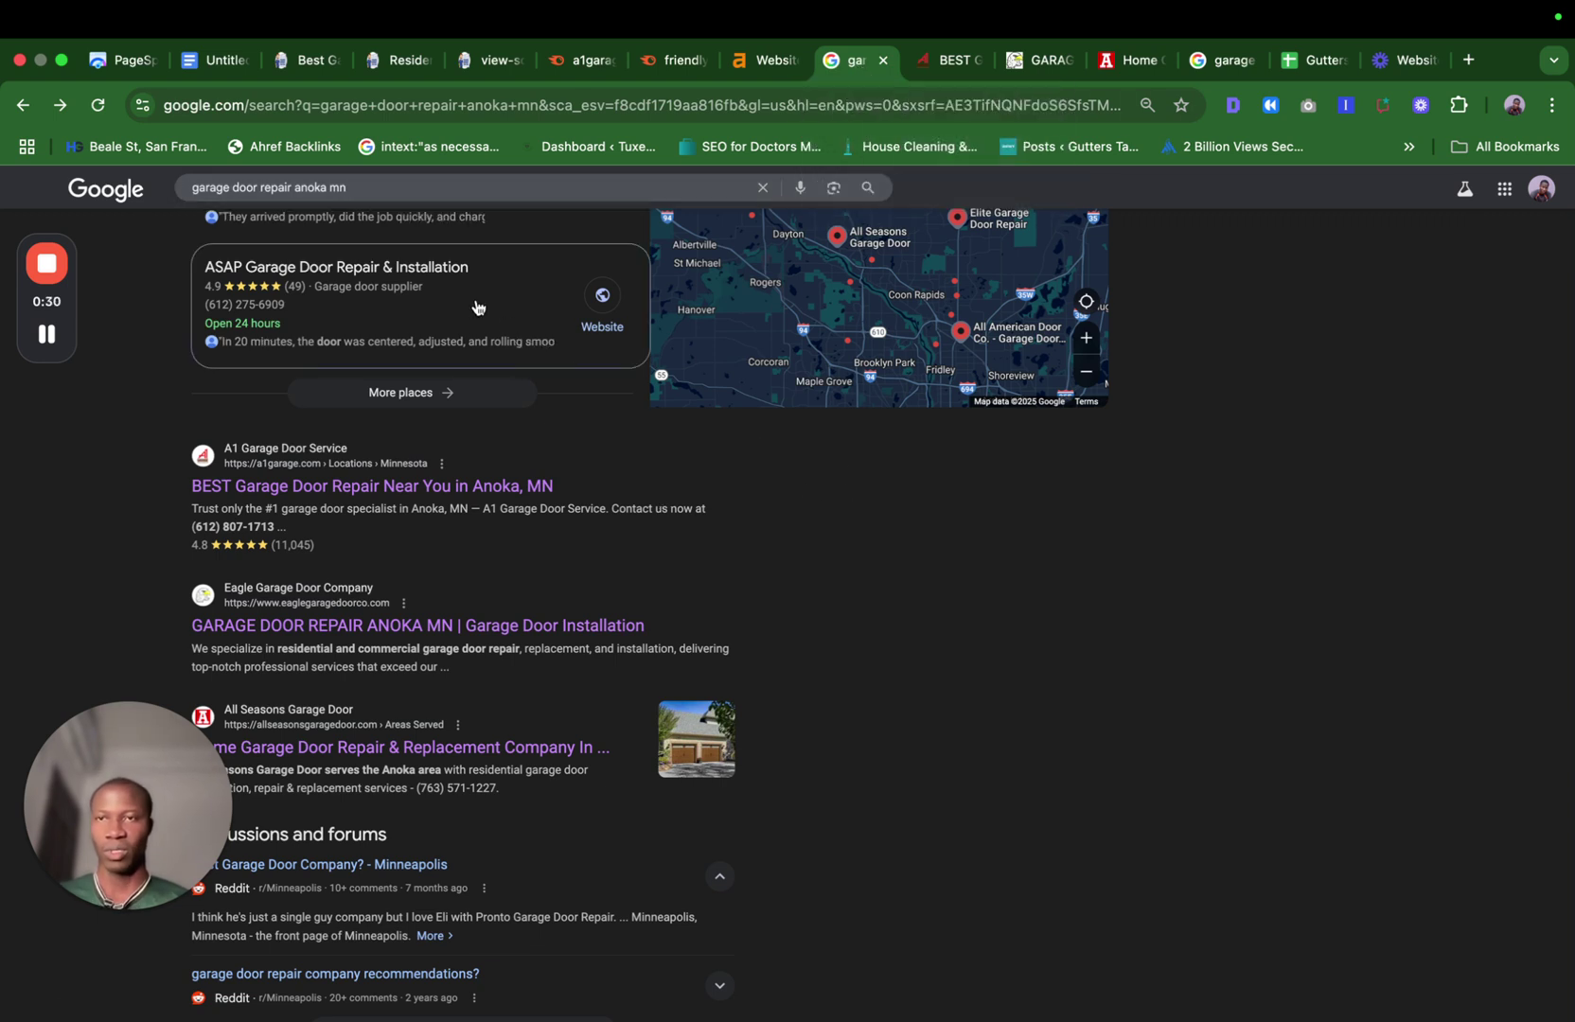
left_click(401, 180)
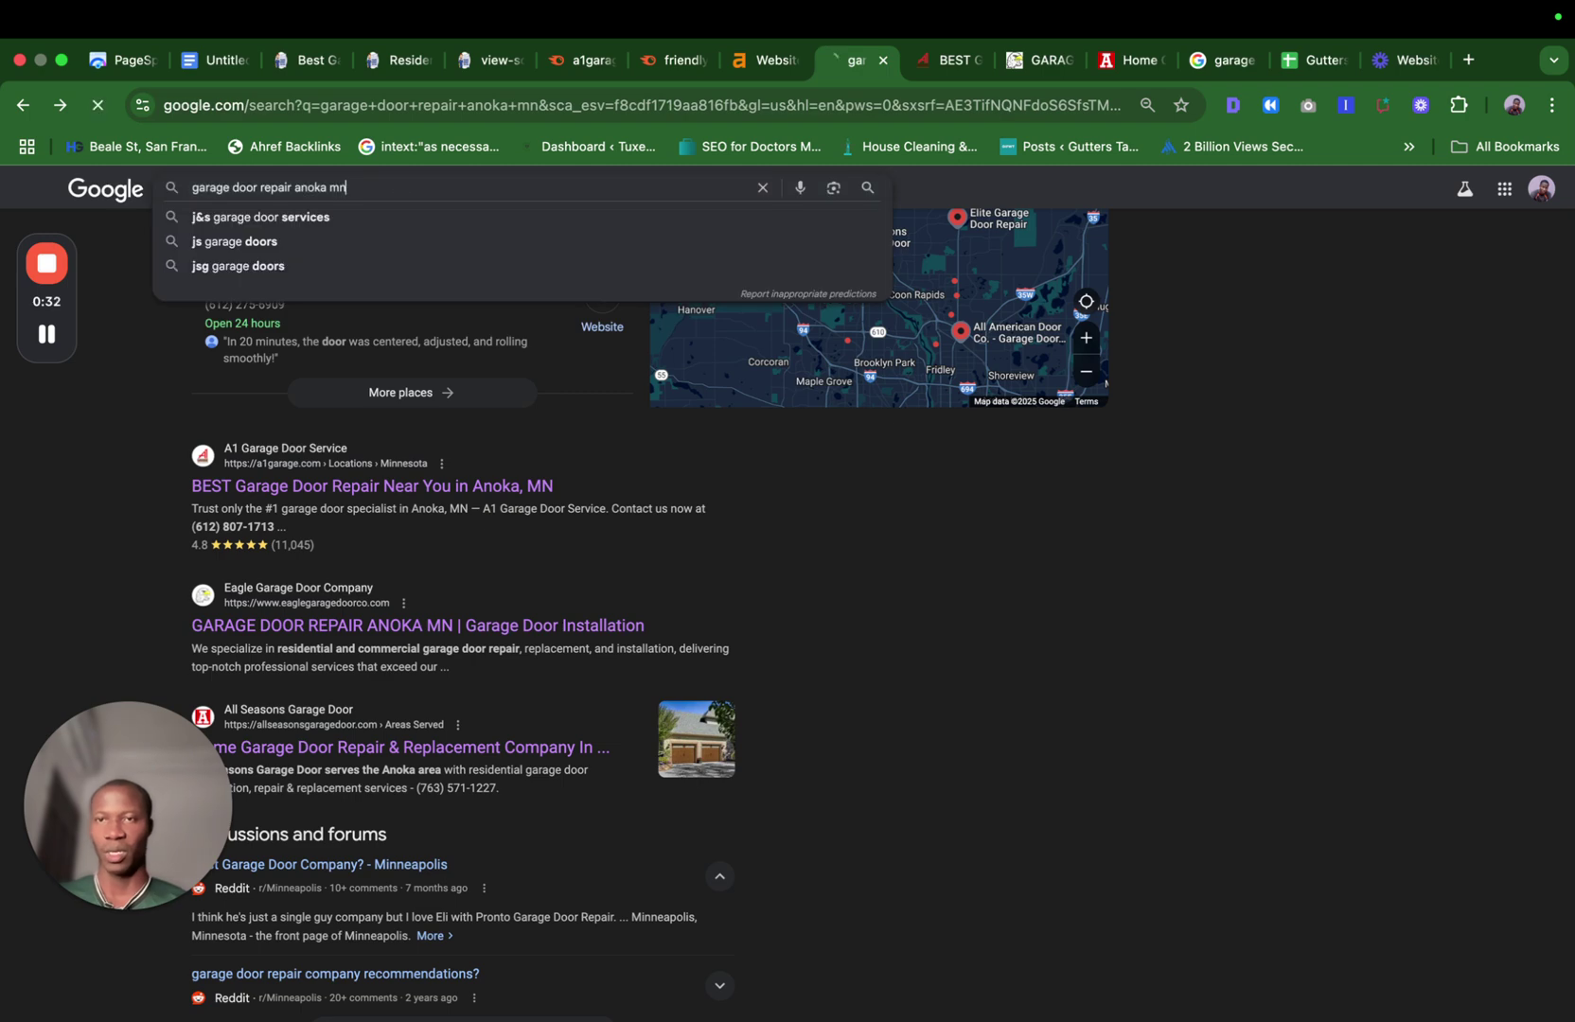
key("Return")
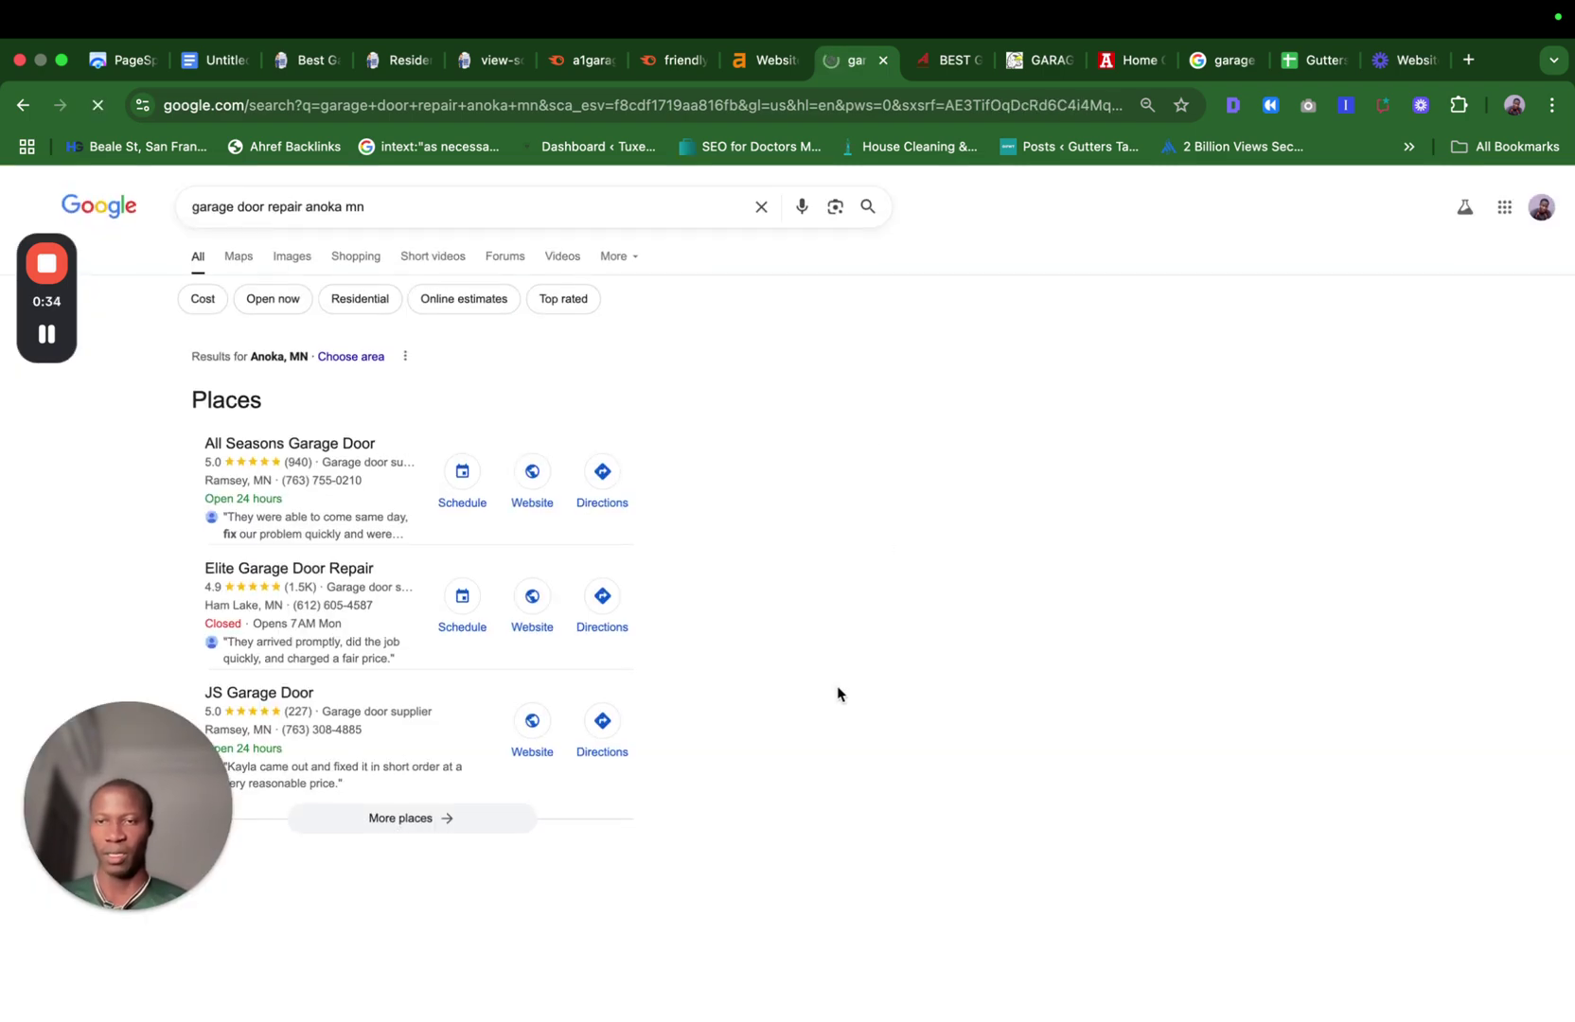
scroll(780, 760, "down", 6)
scroll(780, 760, "down", 10)
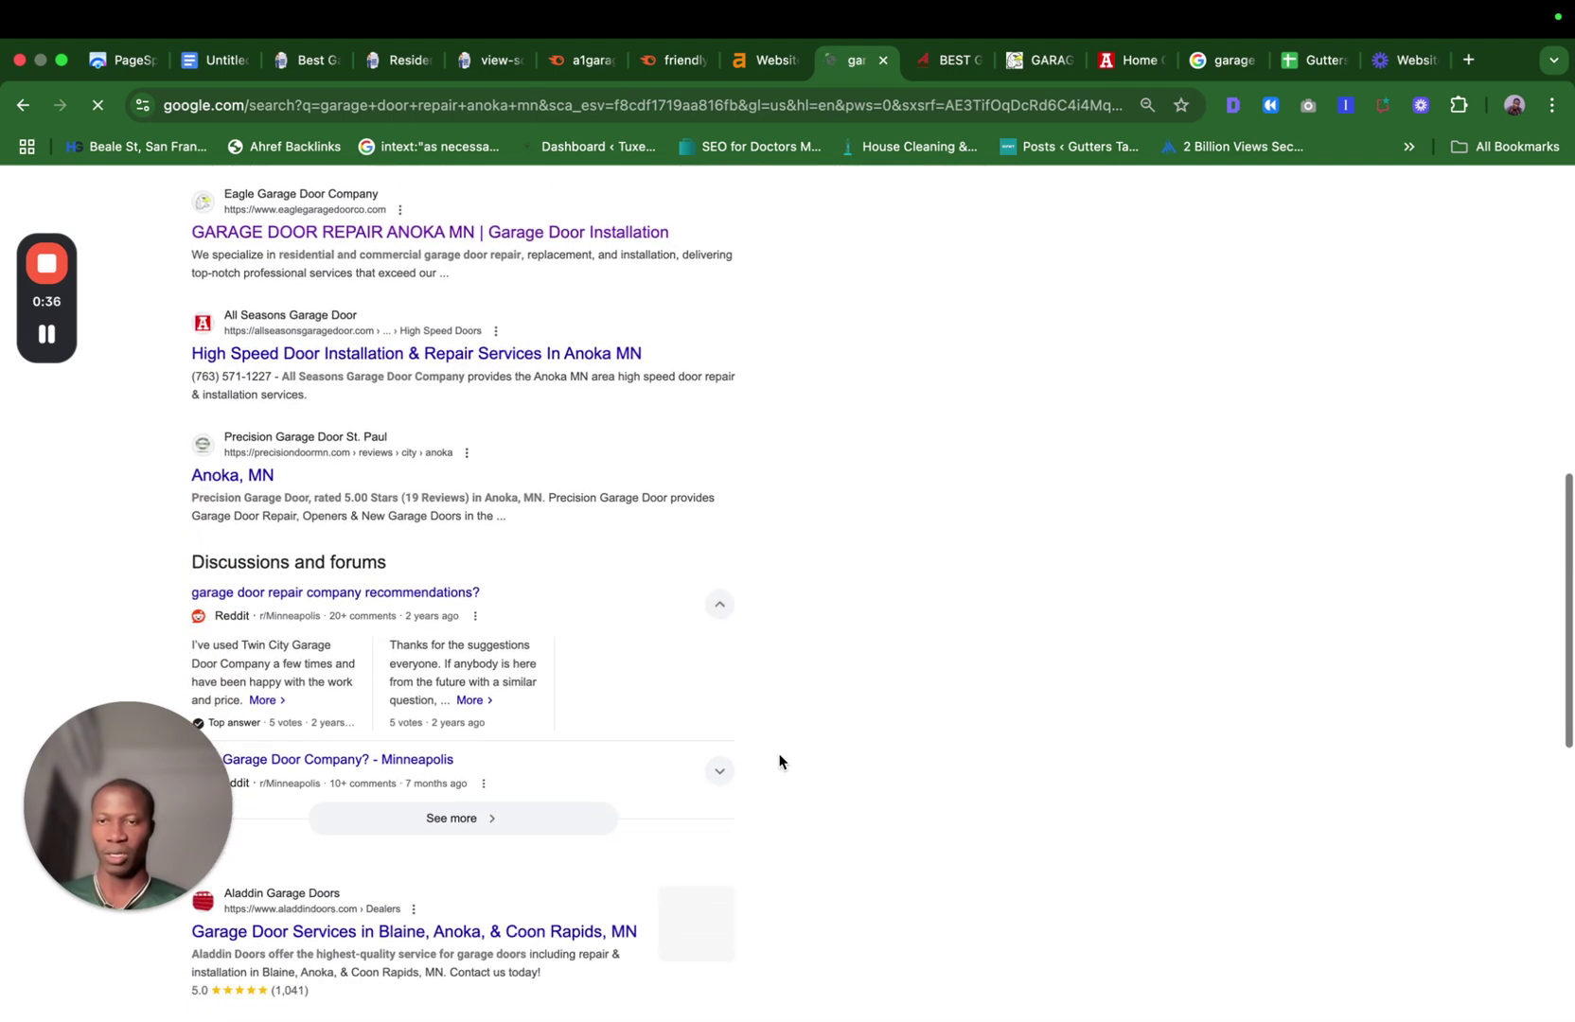
scroll(780, 760, "down", 1)
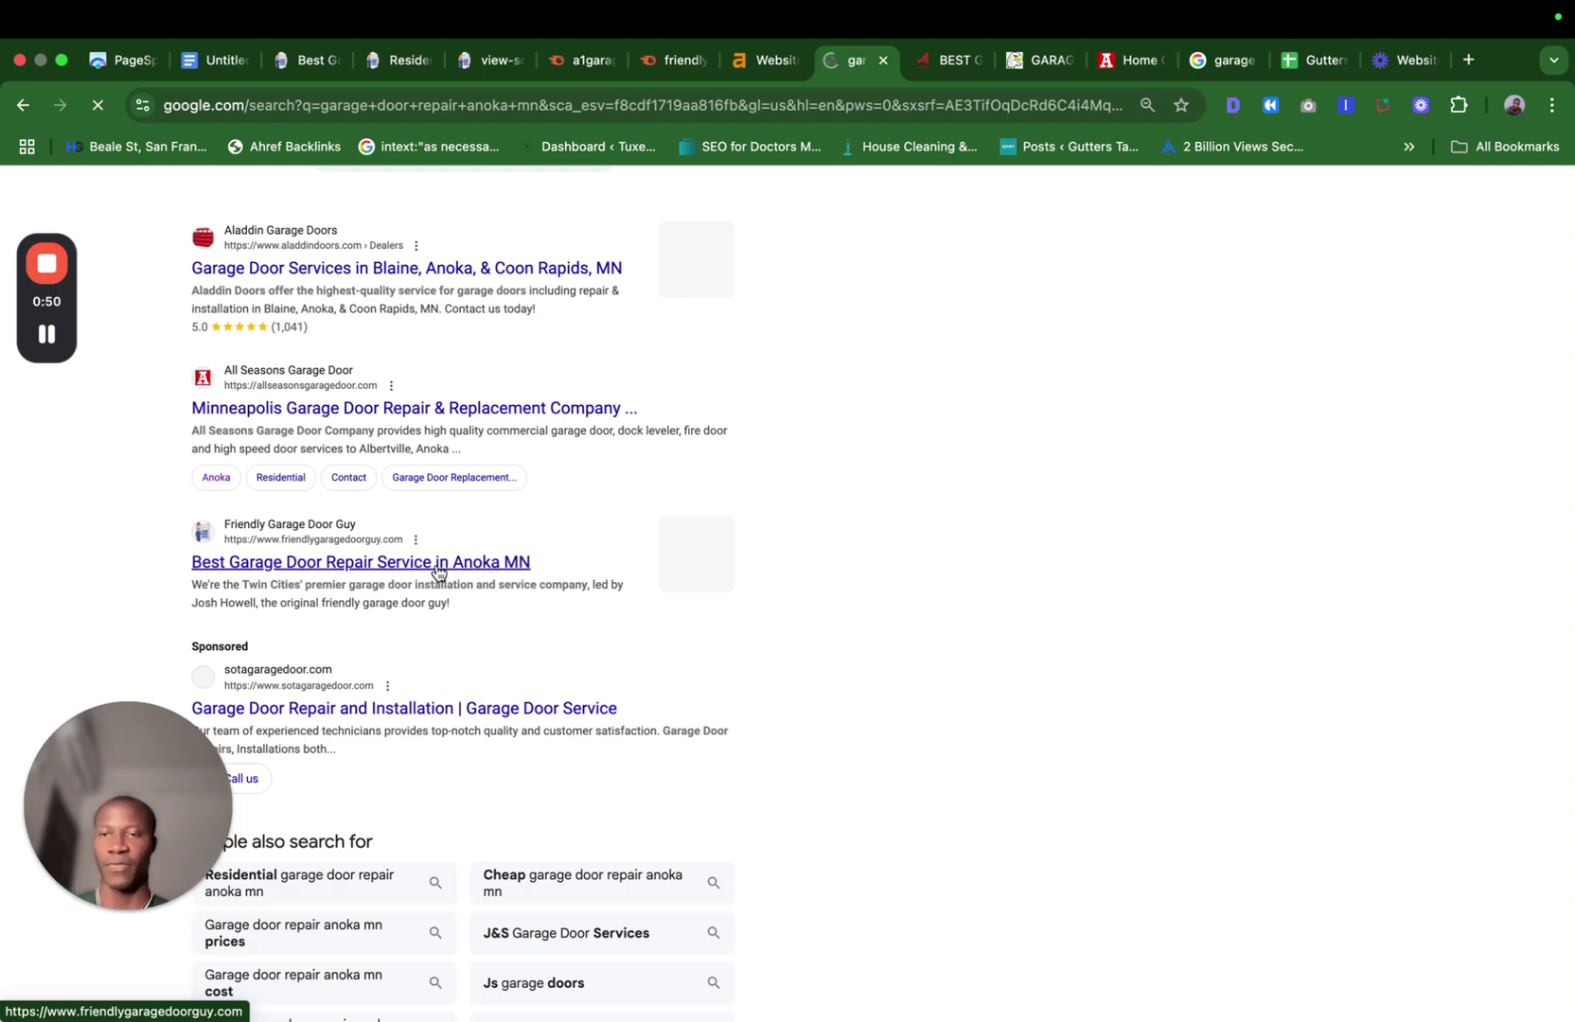
Compare the competitor listings, starting from A1 Garage Door Service, with the Friendly Garage Door Guy listing in the search results.
scroll(437, 572, "up", 10)
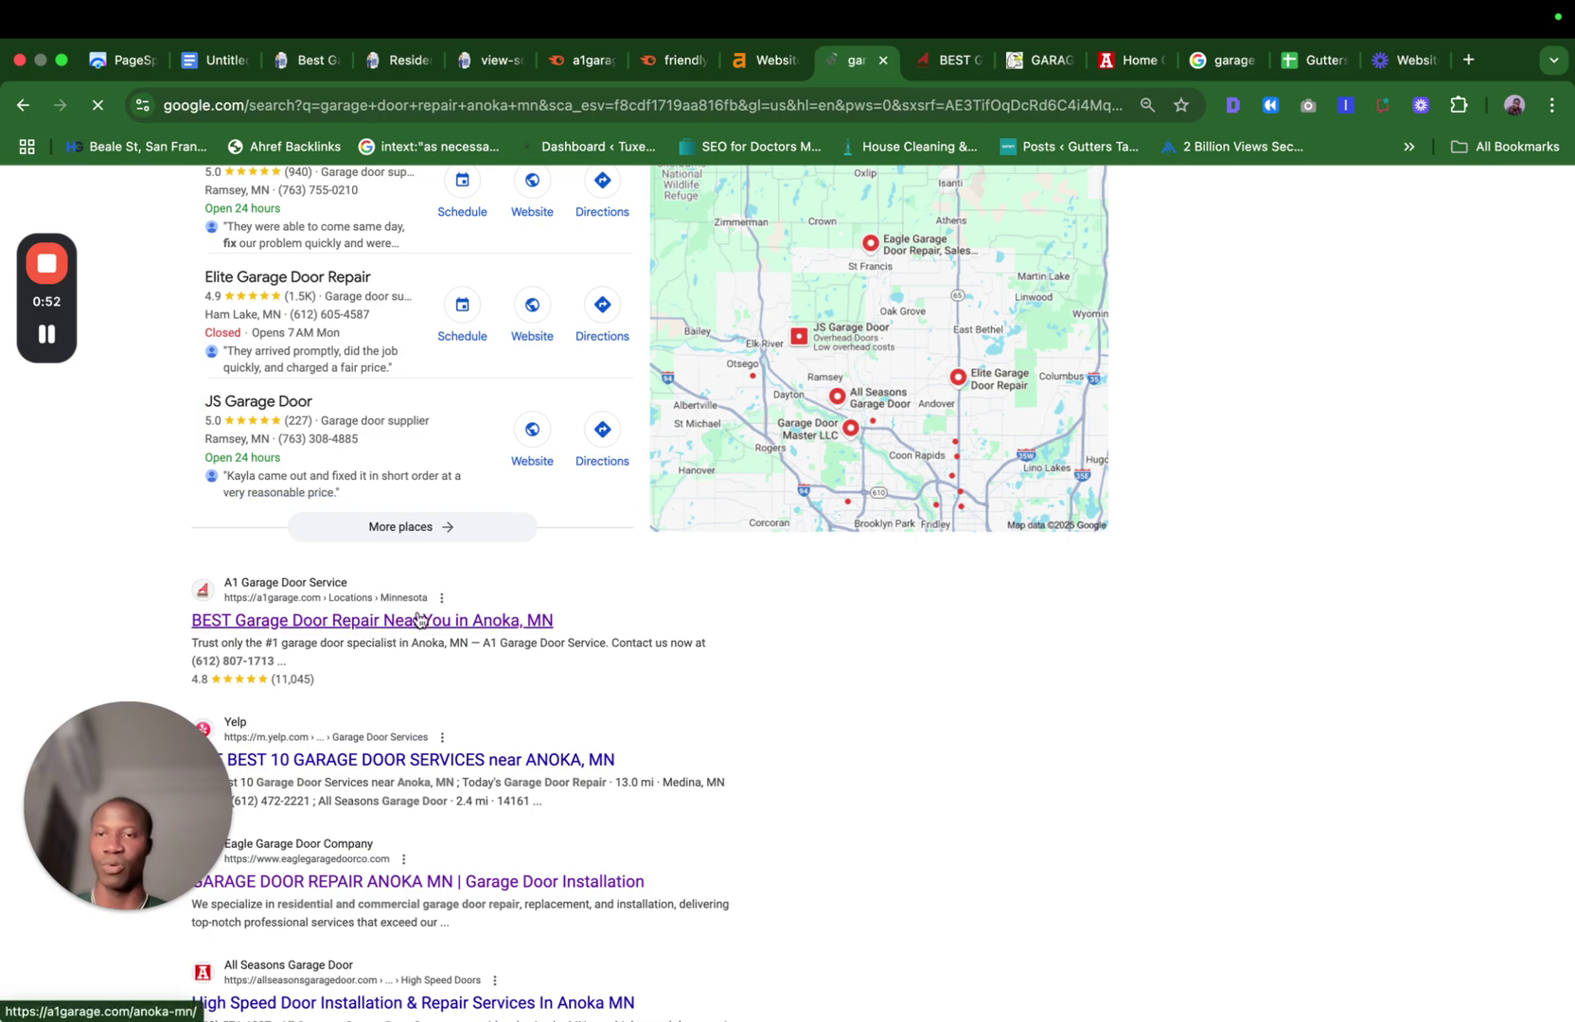
scroll(1147, 689, "down", 8)
scroll(823, 777, "down", 6)
scroll(890, 696, "up", 4)
scroll(889, 688, "up", 8)
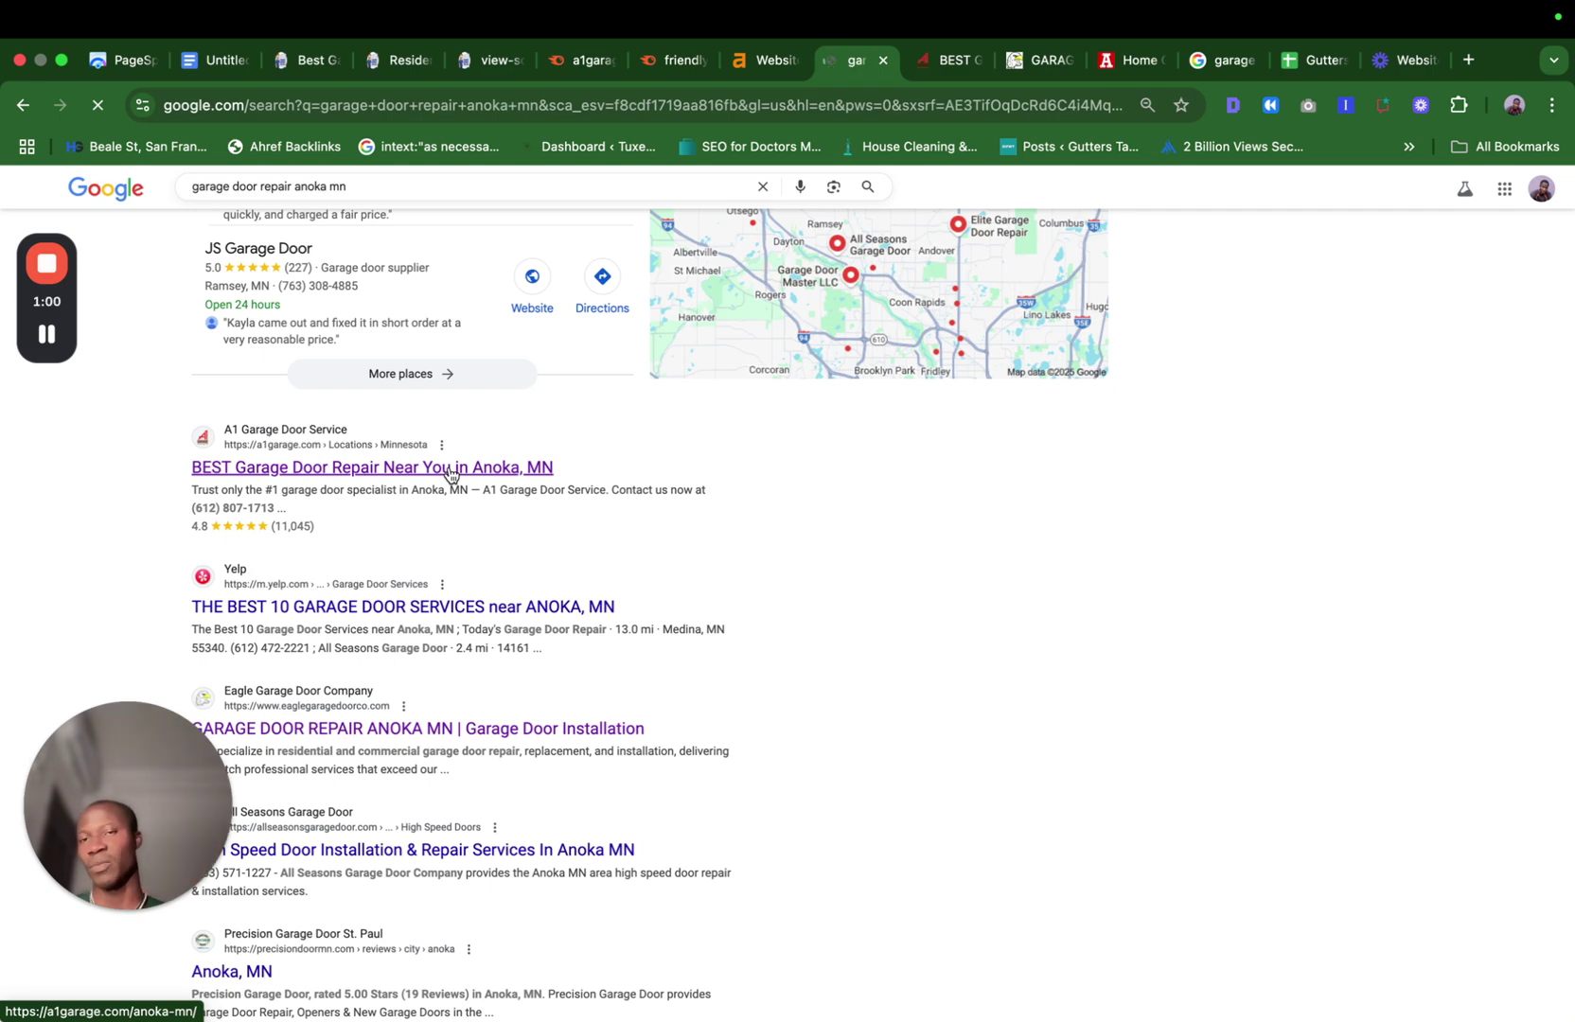
scroll(685, 804, "down", 3)
scroll(683, 801, "down", 9)
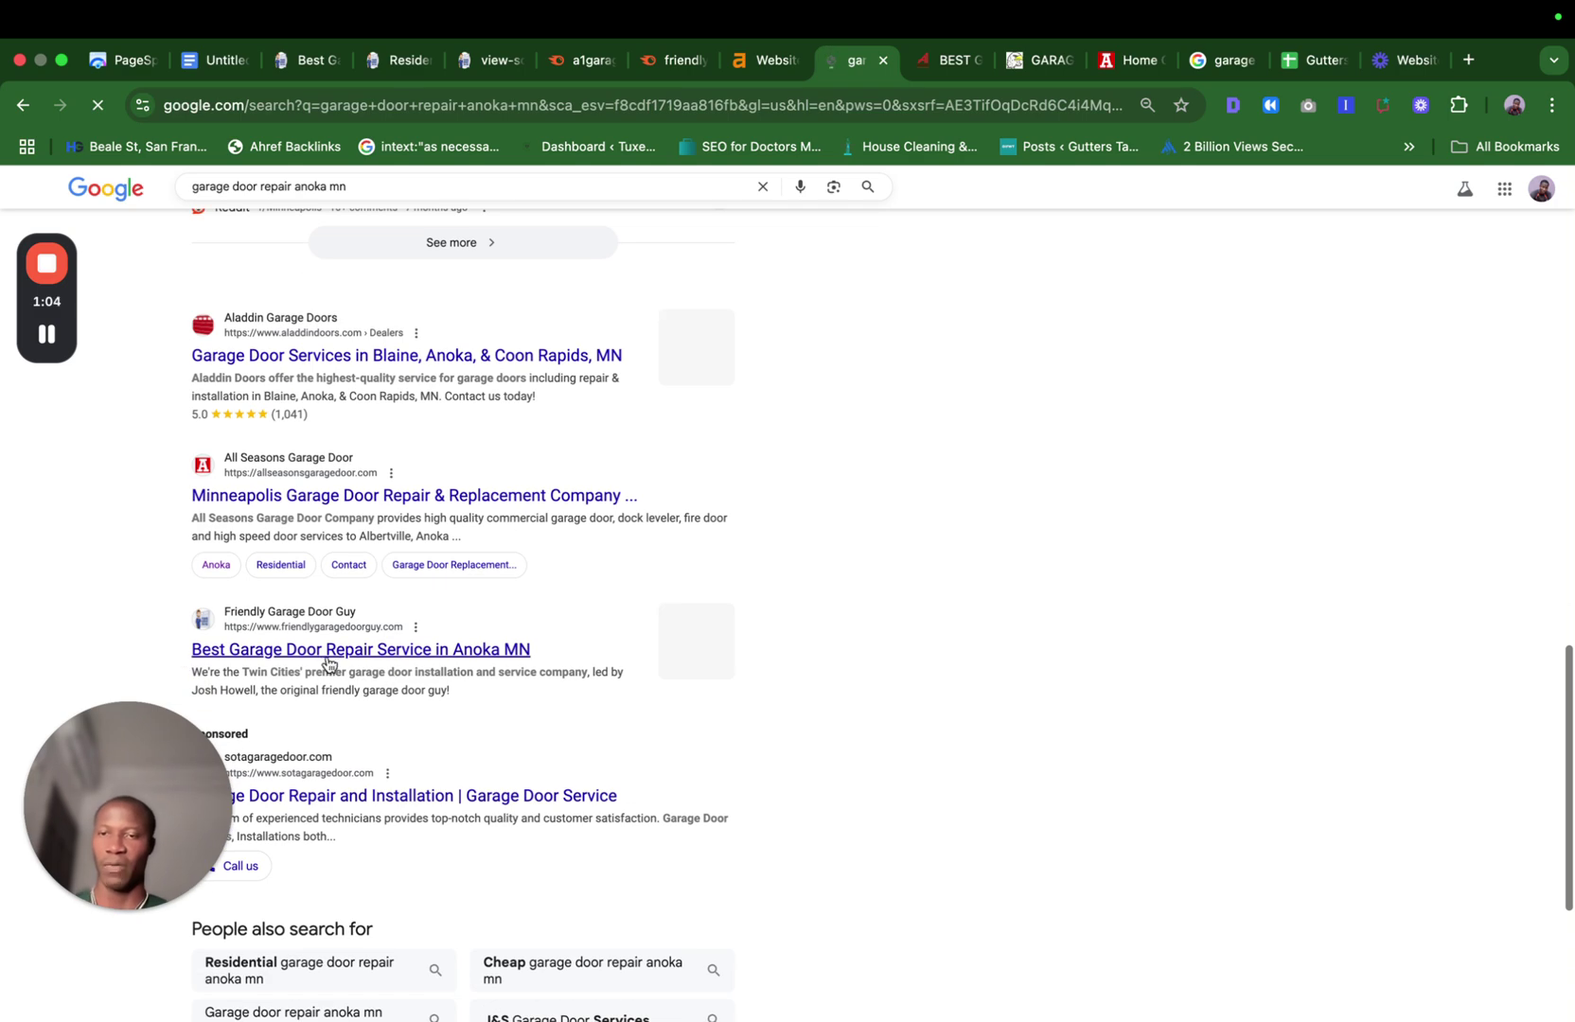
scroll(762, 572, "up", 11)
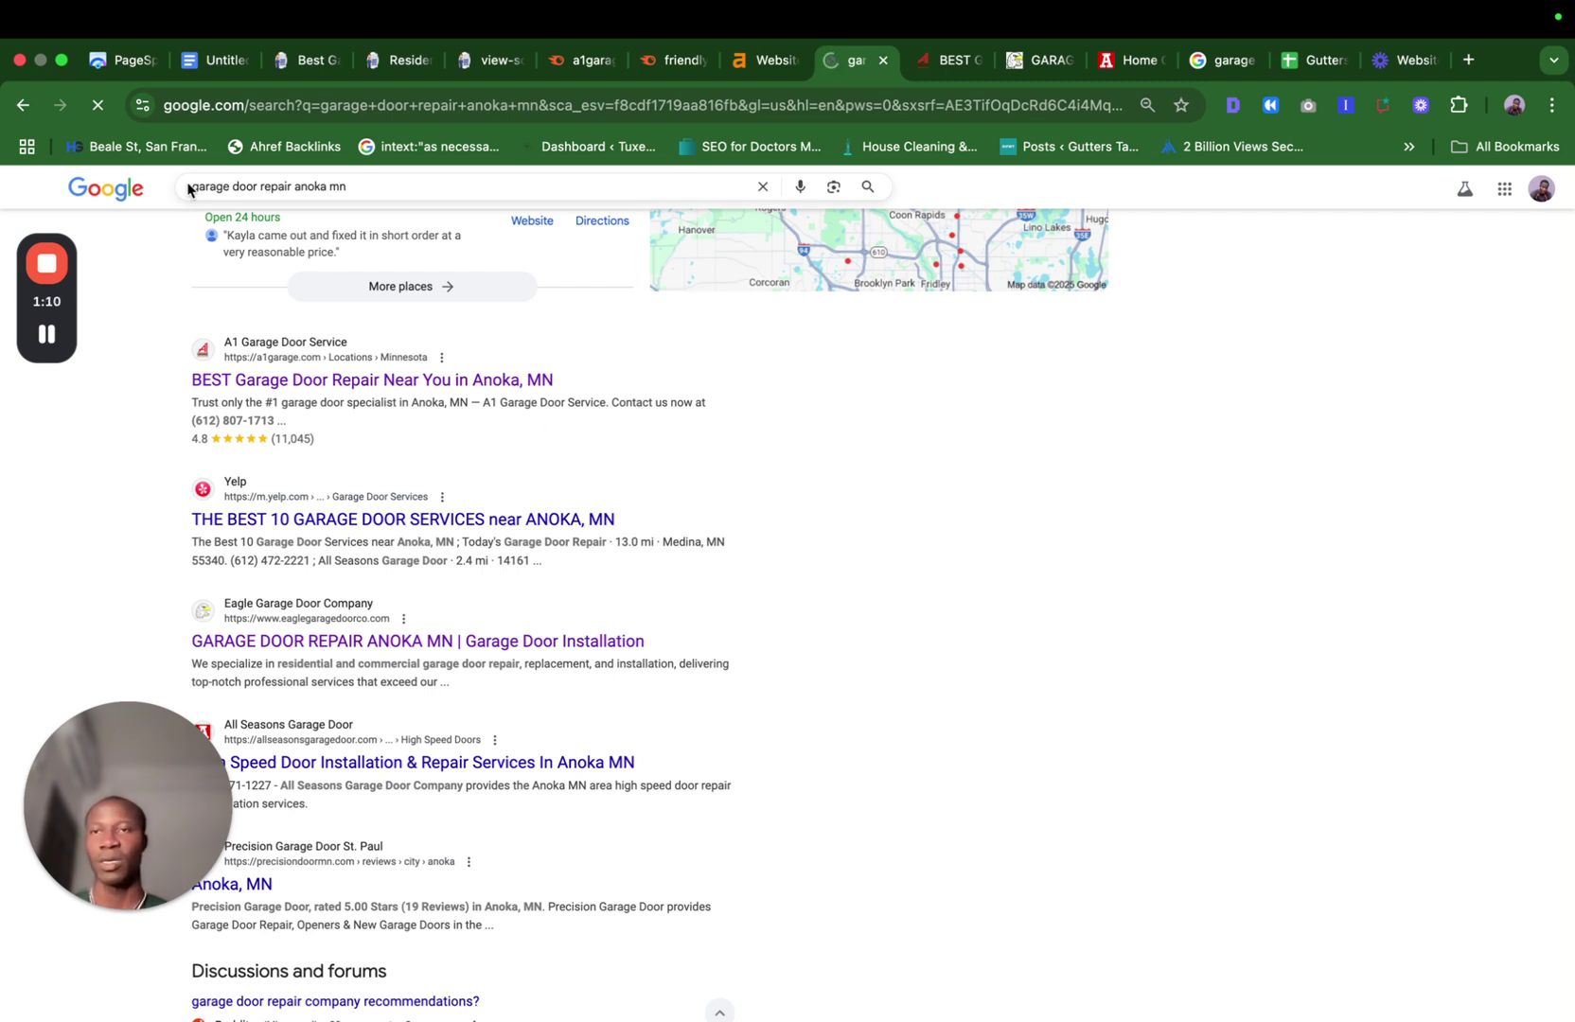
Return to the Friendly Garage Door Guy homepage and examine its partner brands, header and free quote call to action.
left_click(304, 59)
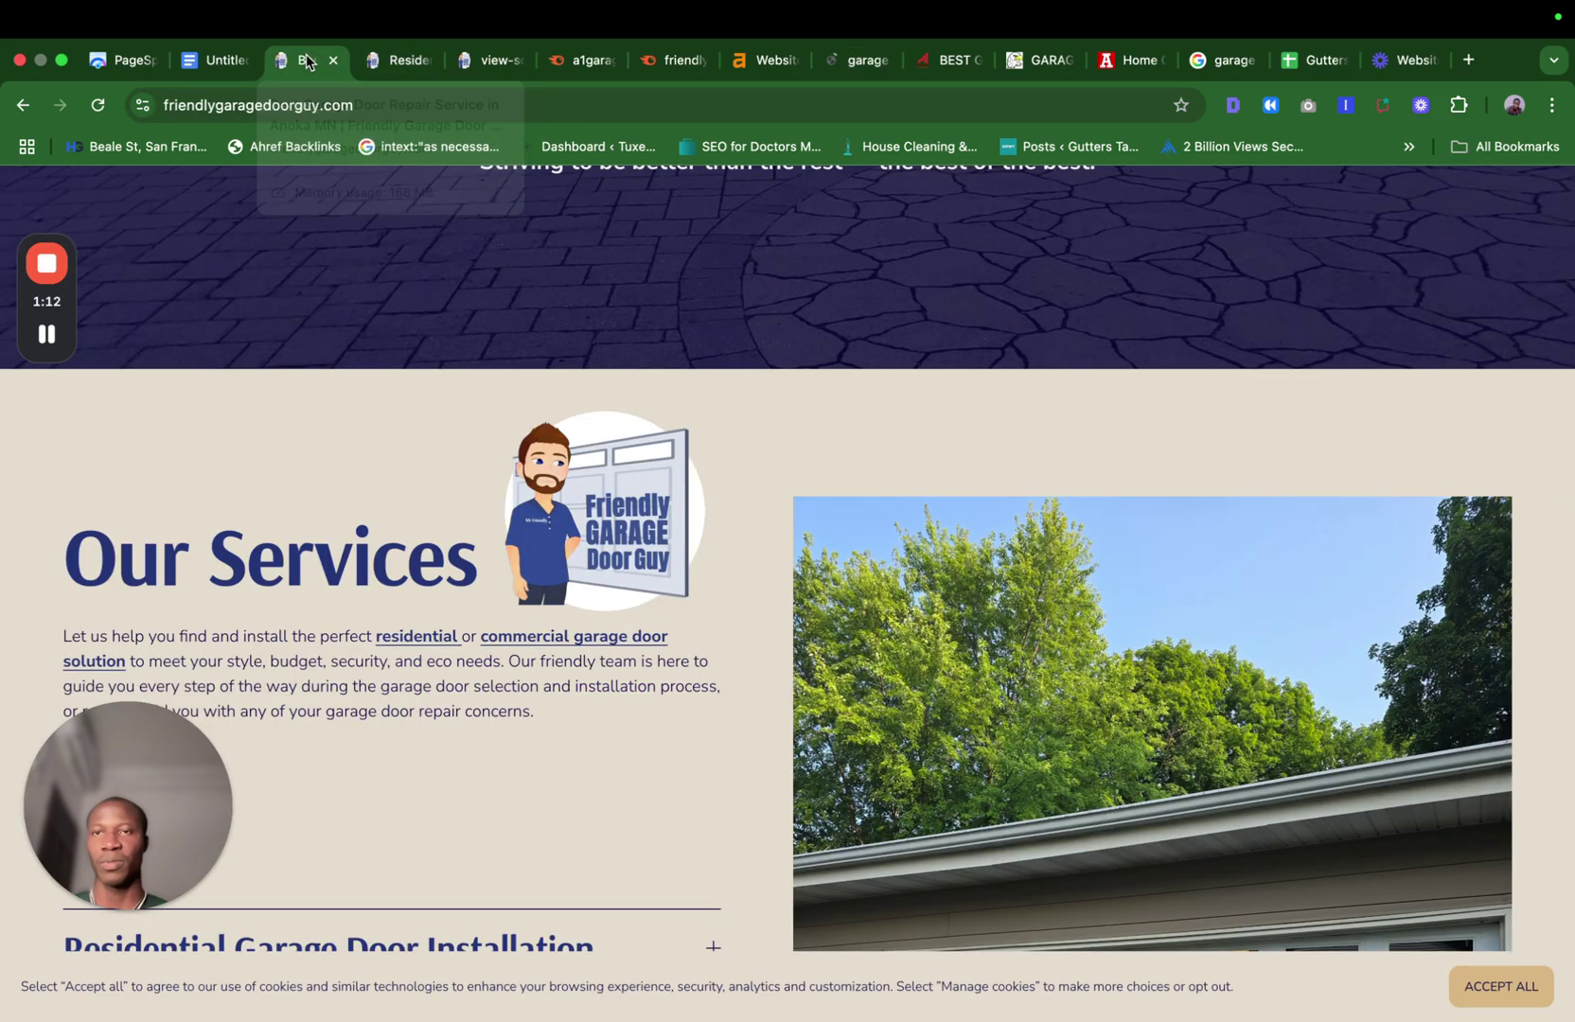
scroll(645, 769, "up", 6)
scroll(645, 768, "down", 20)
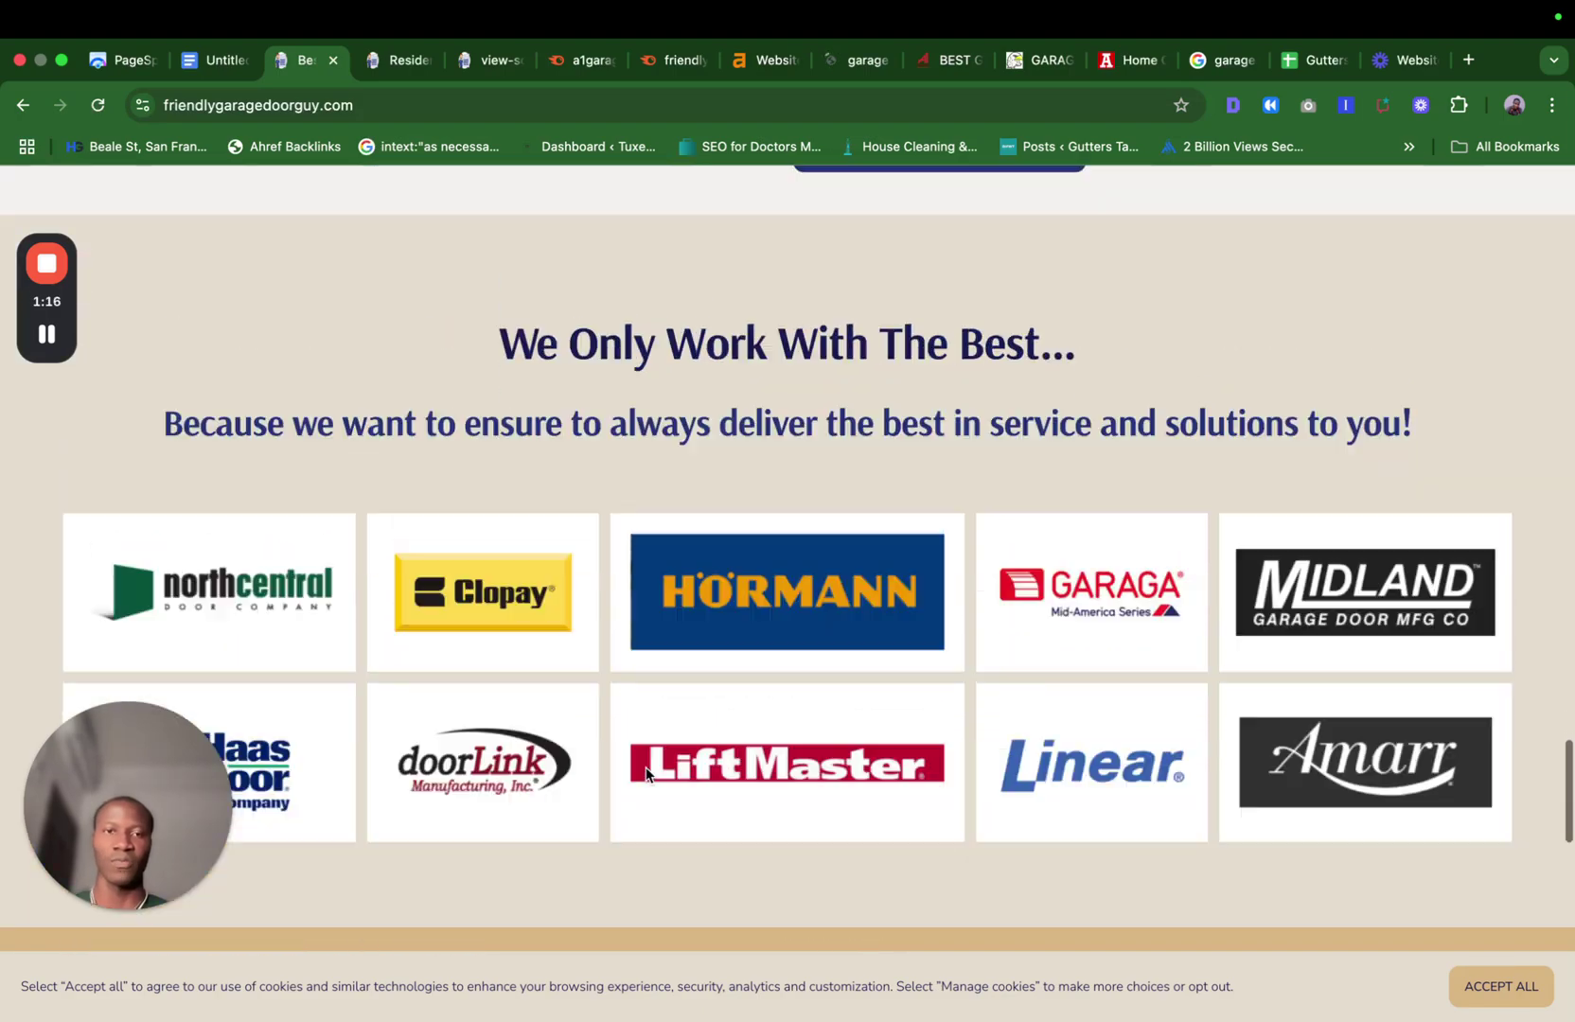
scroll(645, 774, "up", 20)
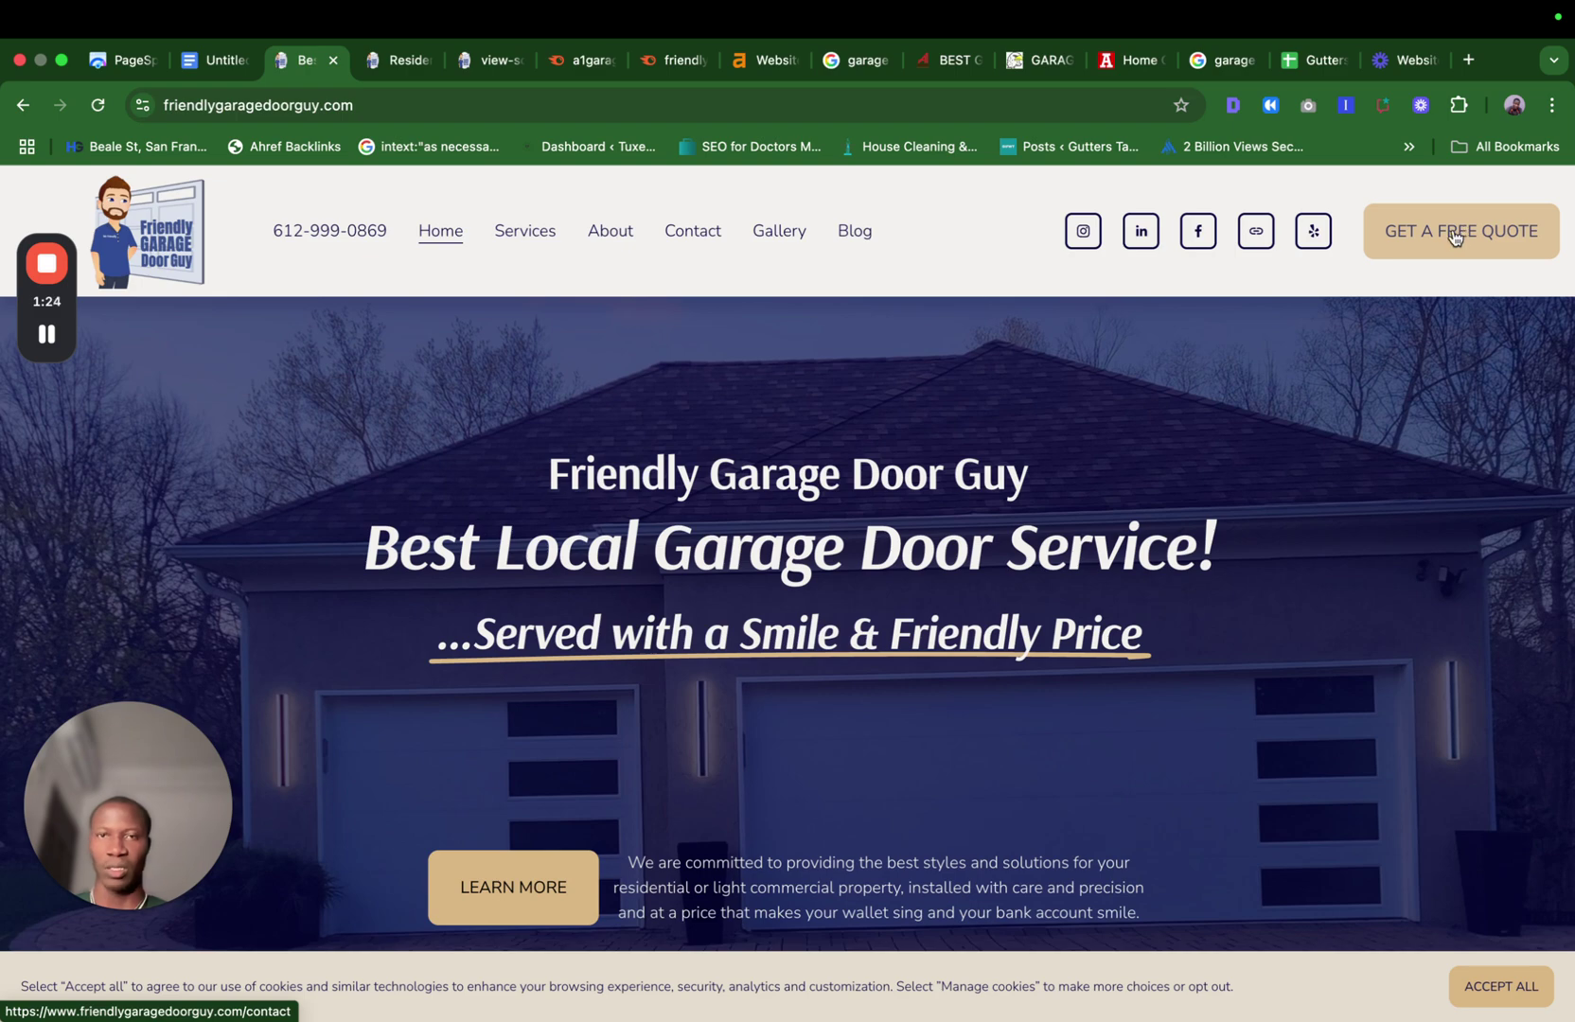
scroll(1321, 658, "down", 5)
scroll(1321, 658, "up", 5)
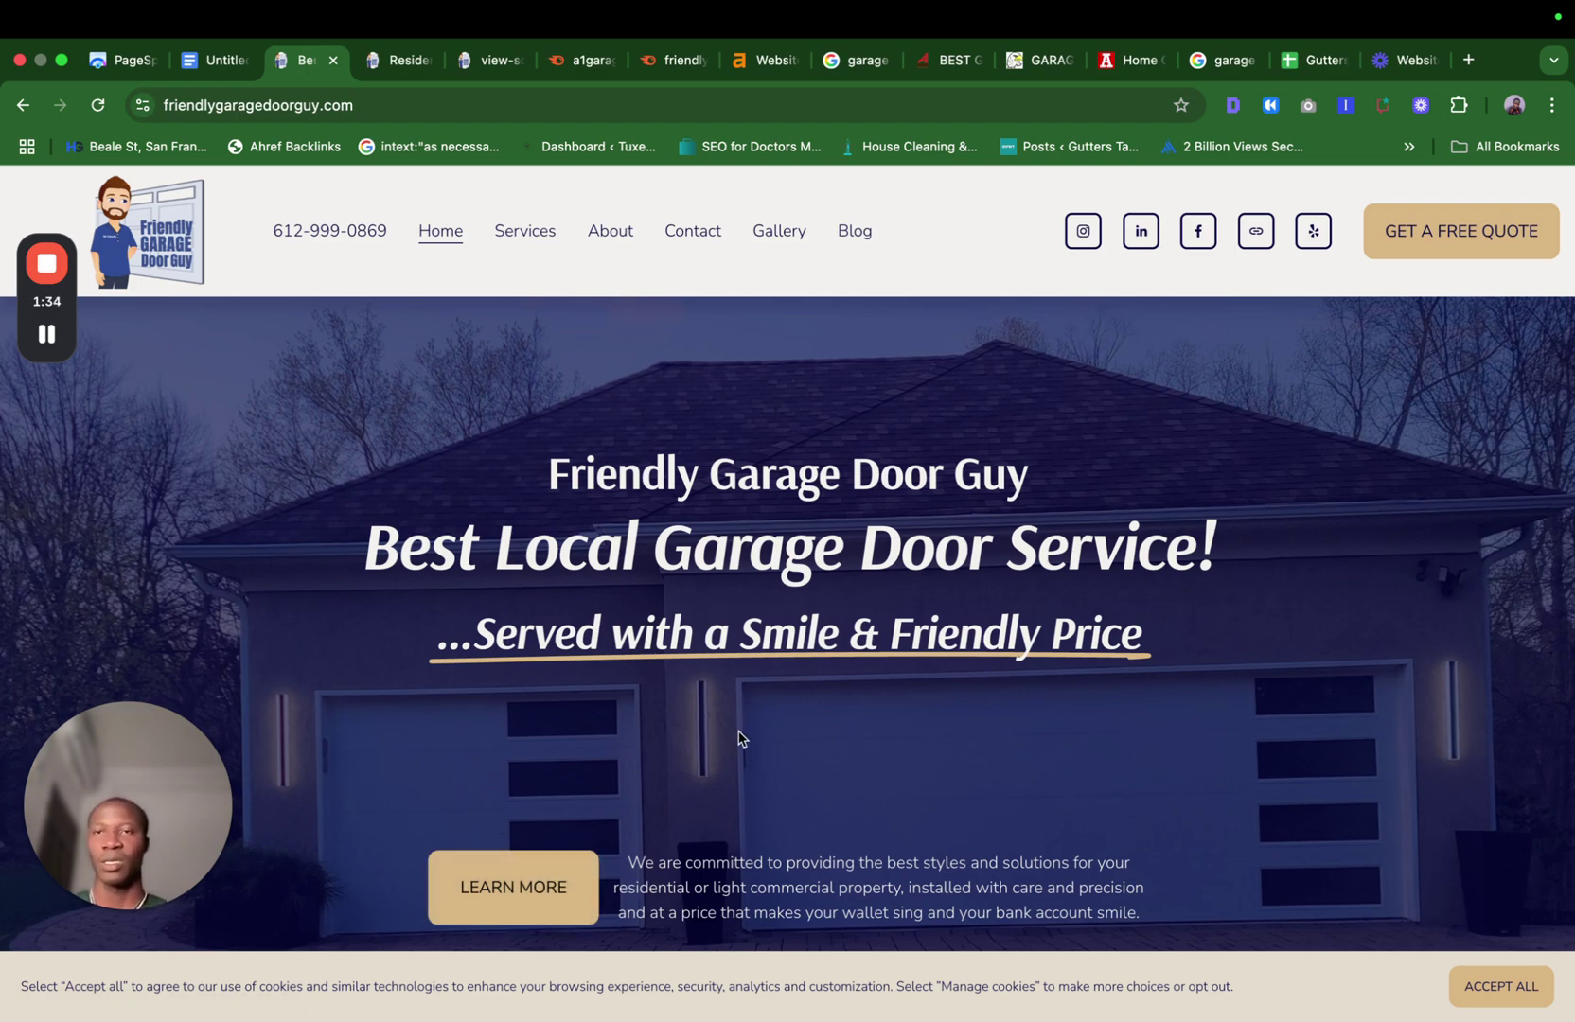
Examine the homepage's services, testimonials, quote request, Who we are and Contact Us form sections.
scroll(836, 744, "down", 10)
scroll(837, 752, "down", 10)
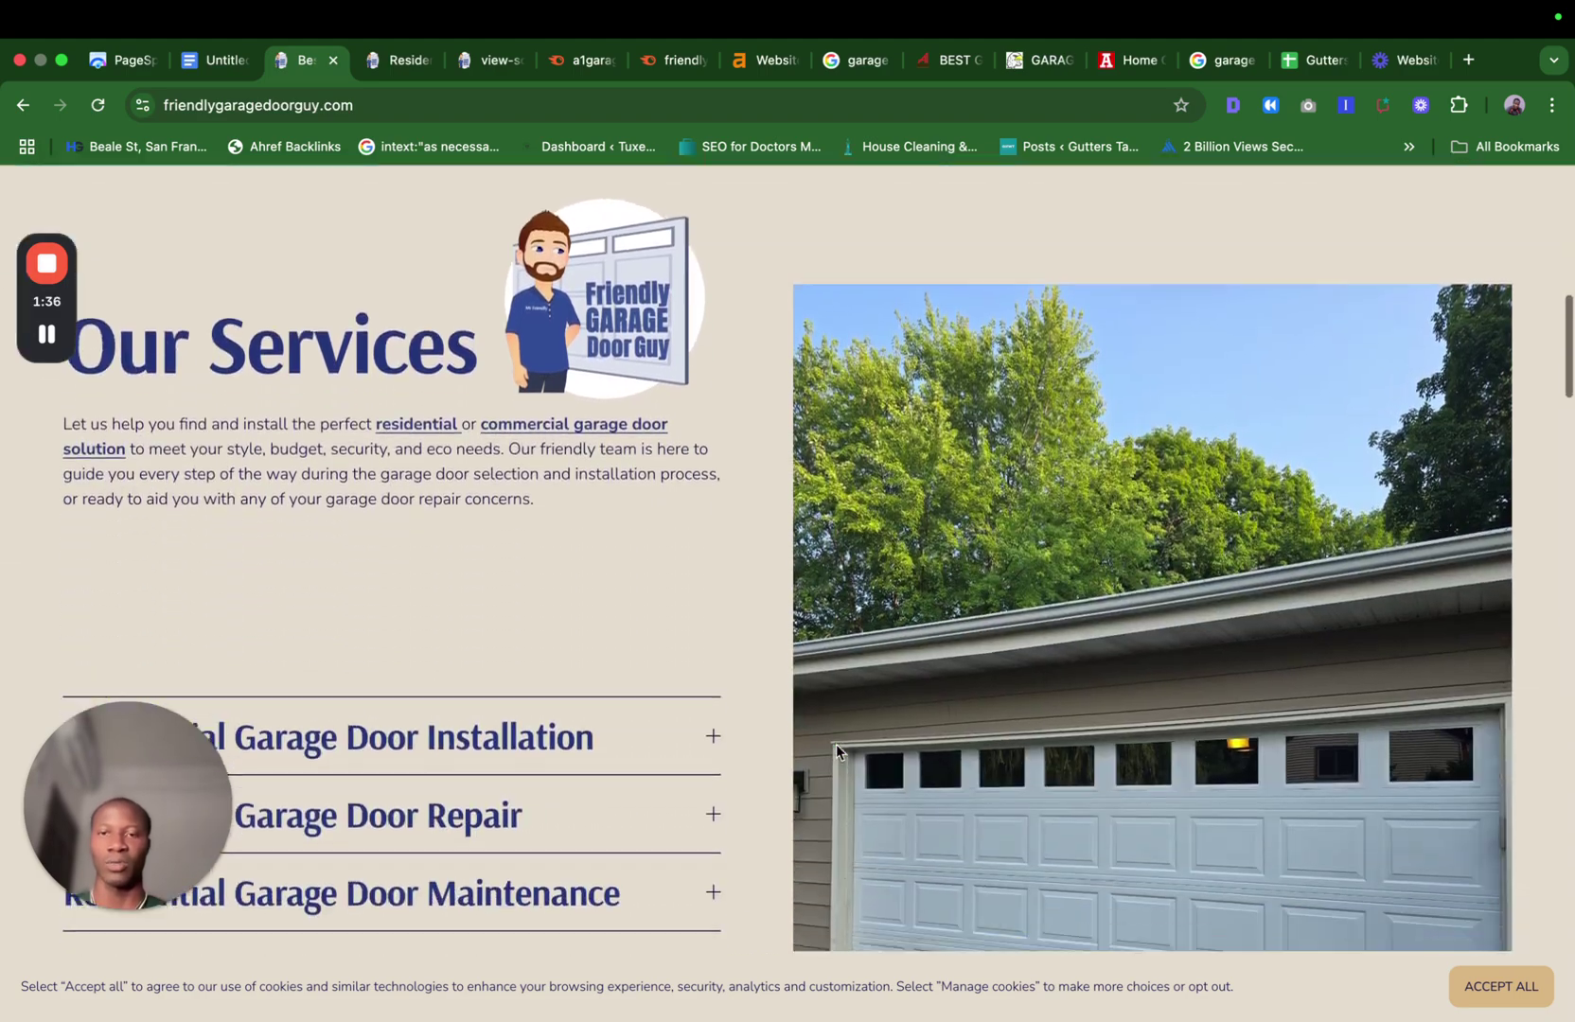
scroll(836, 750, "down", 3)
scroll(836, 749, "up", 2)
scroll(663, 663, "down", 3)
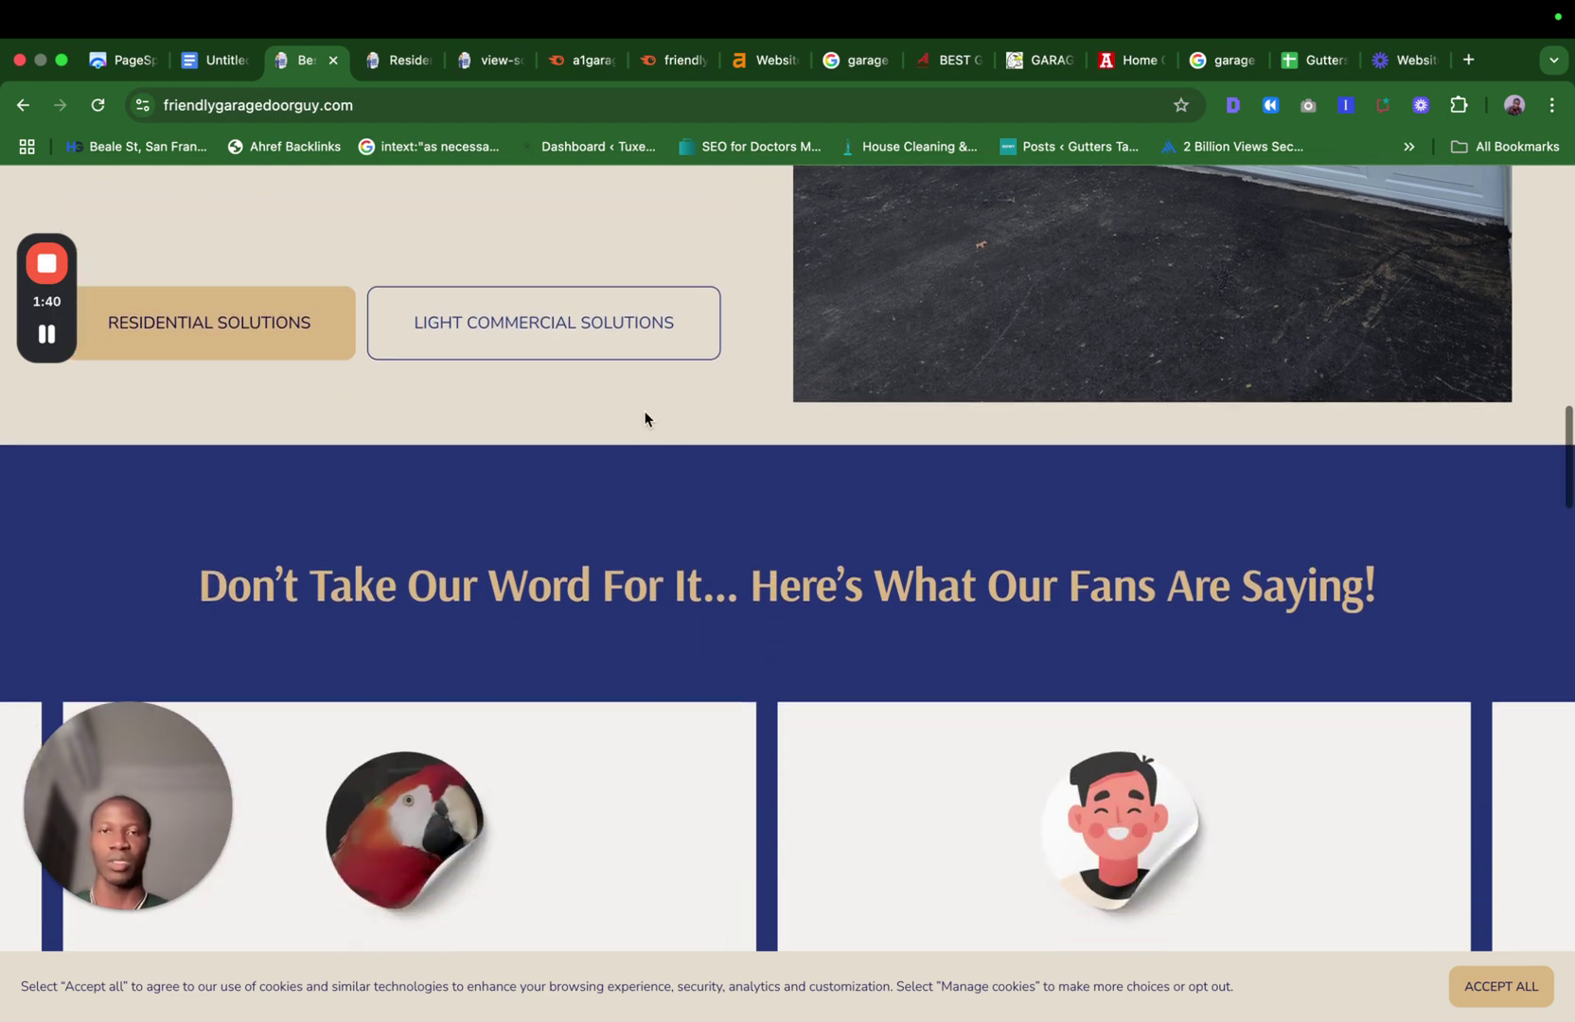
scroll(907, 471, "down", 5)
scroll(708, 697, "down", 15)
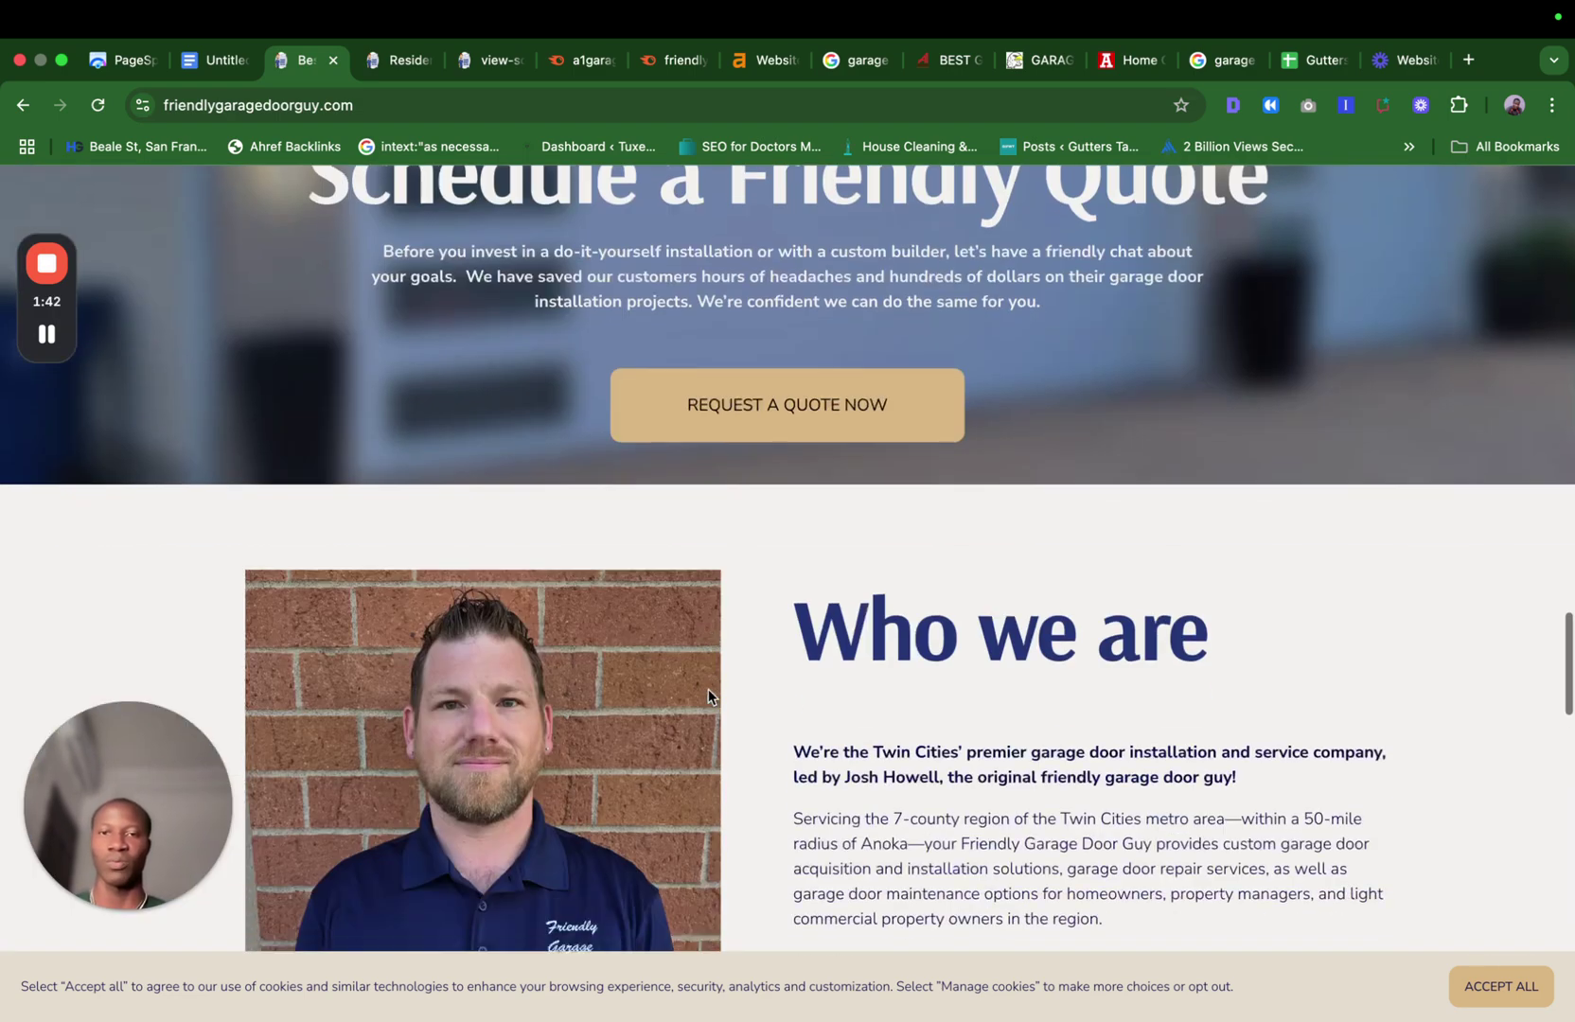
scroll(708, 689, "down", 15)
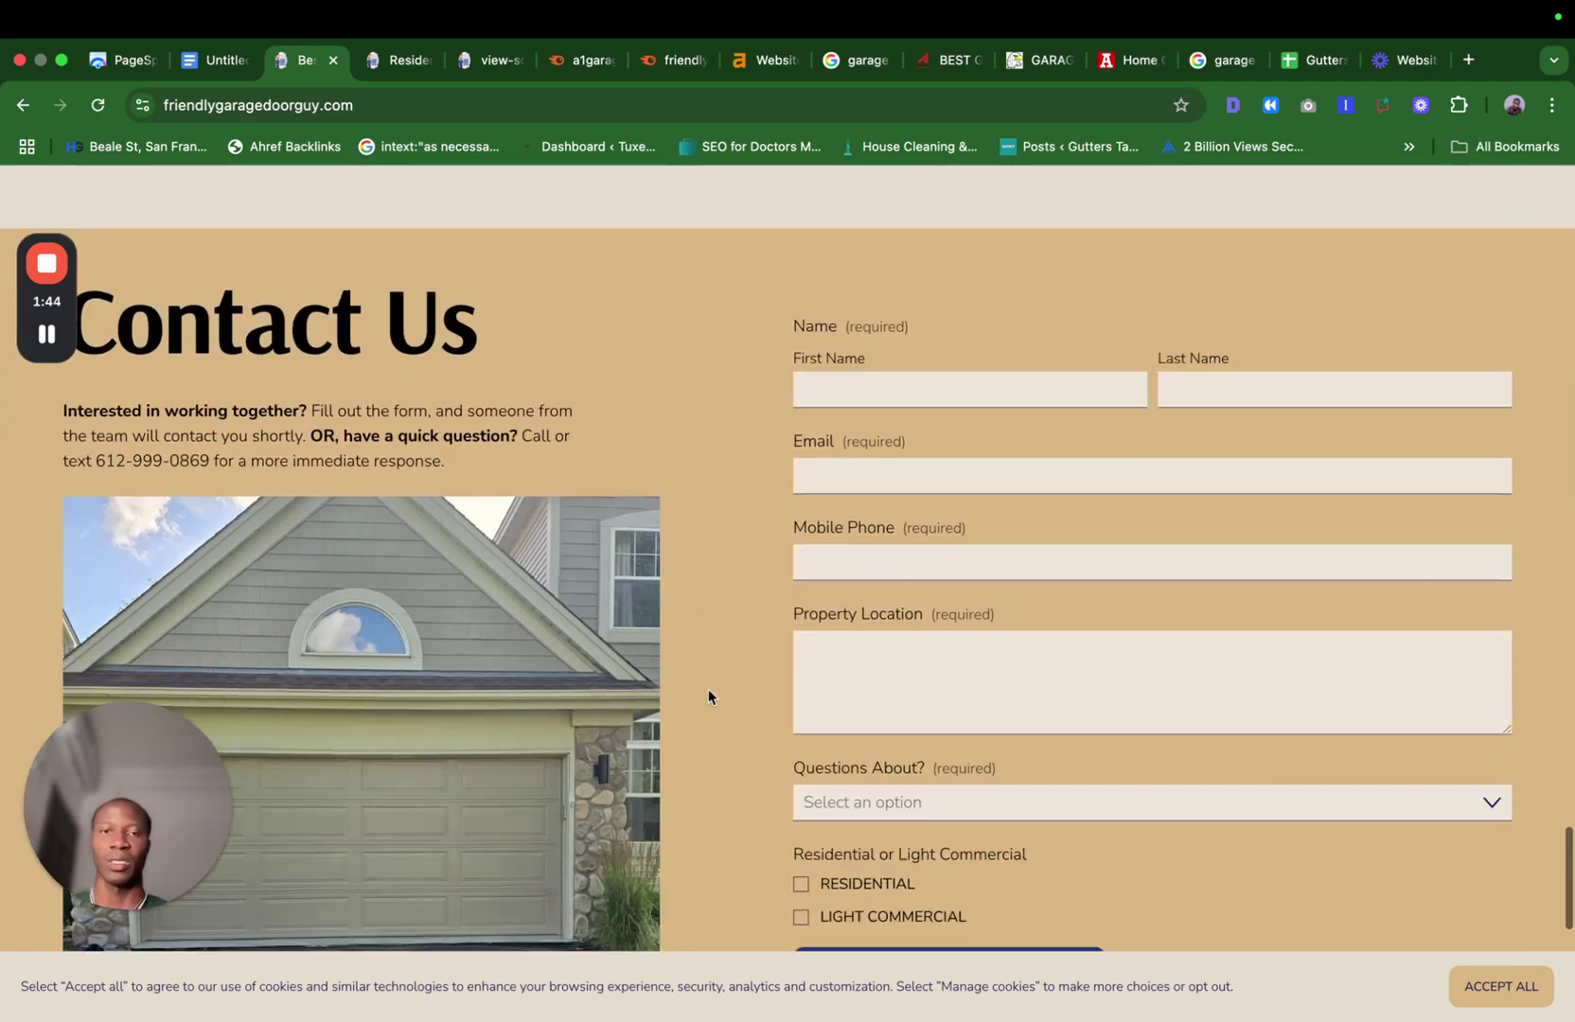
scroll(708, 689, "up", 2)
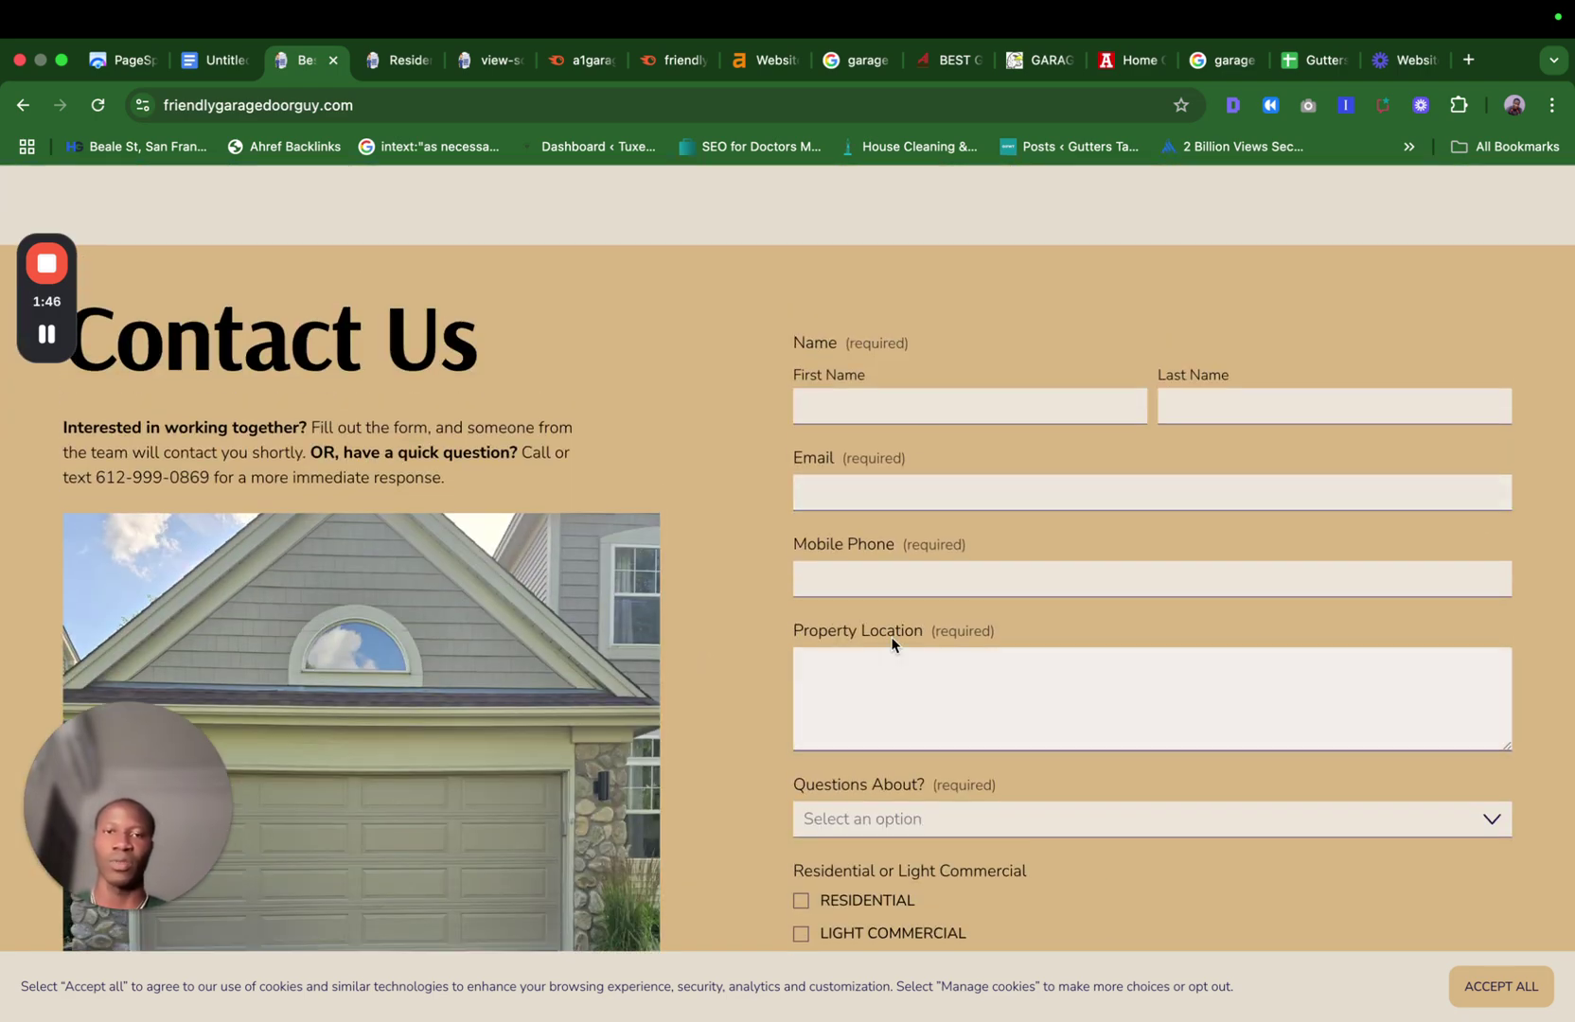
scroll(1237, 548, "up", 15)
scroll(1235, 544, "up", 20)
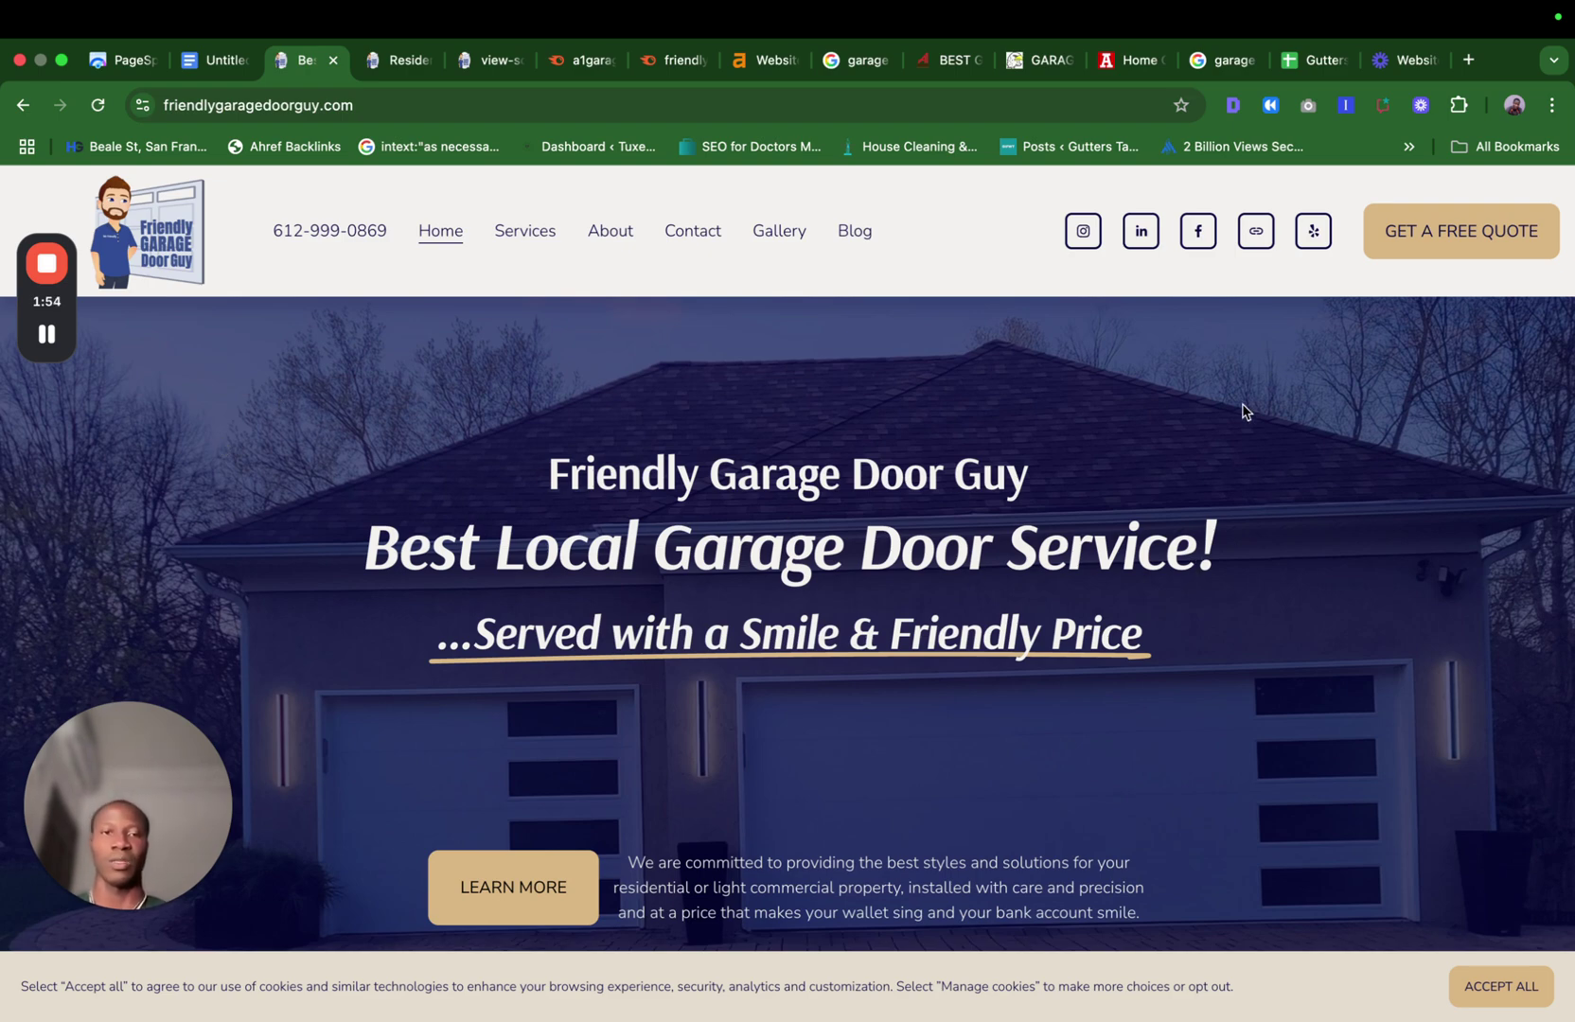
Check the hero's Learn More call to action and the residential and light commercial solution links on the homepage.
scroll(879, 757, "down", 3)
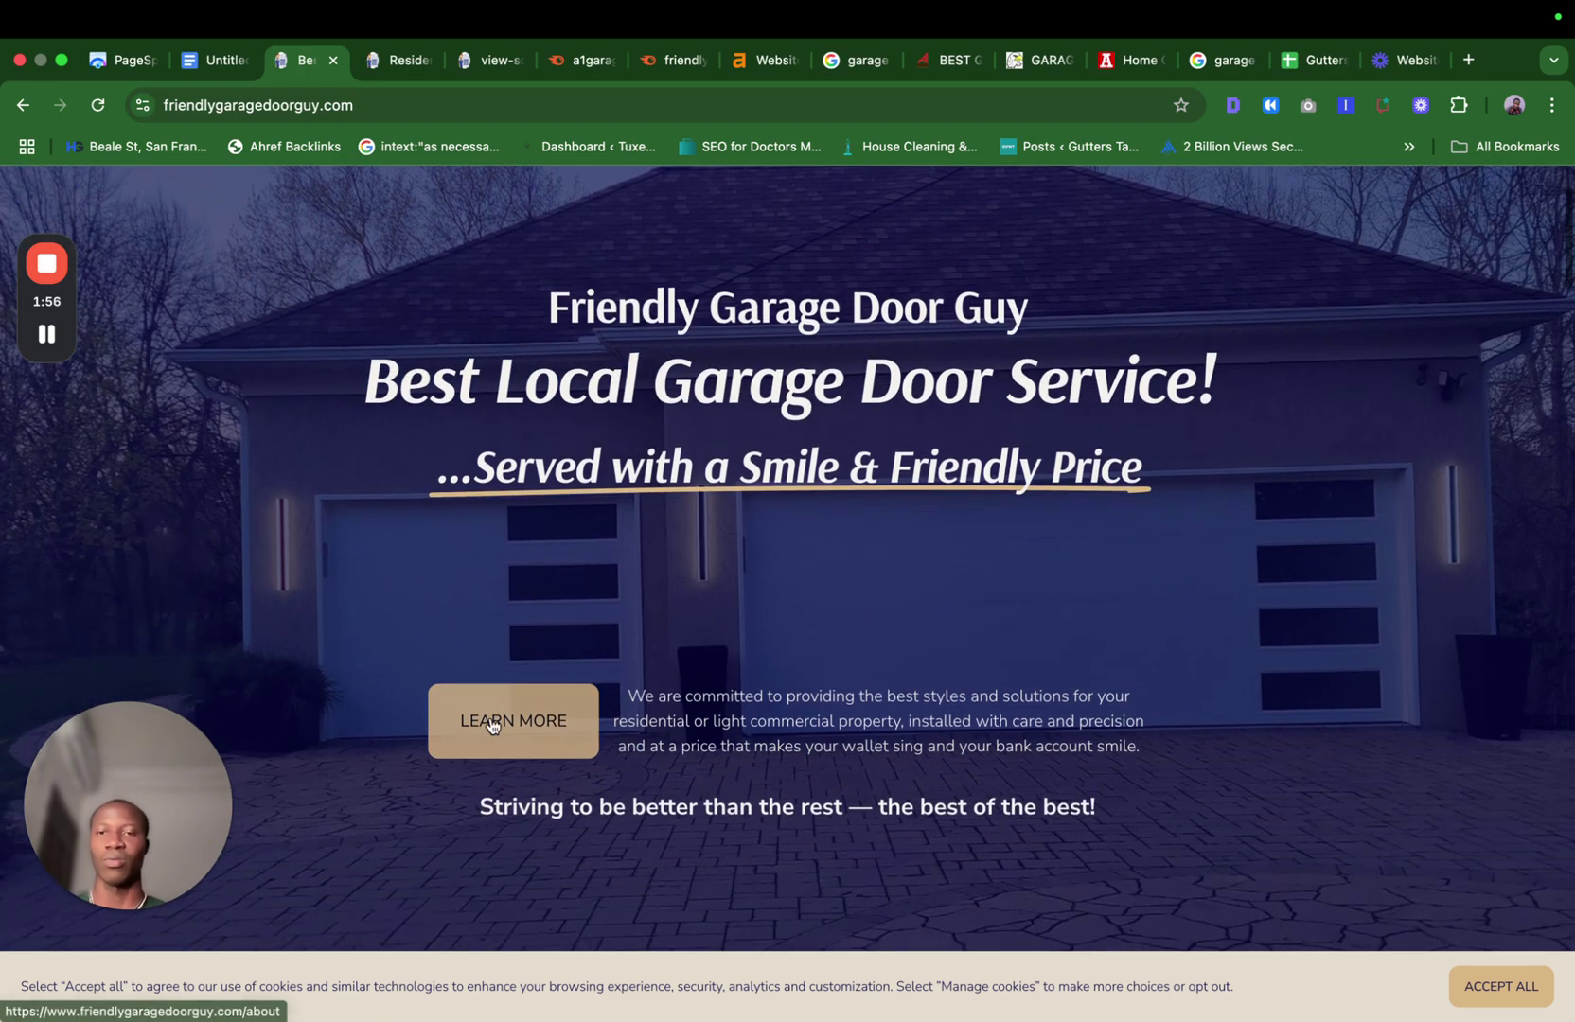
scroll(829, 791, "down", 10)
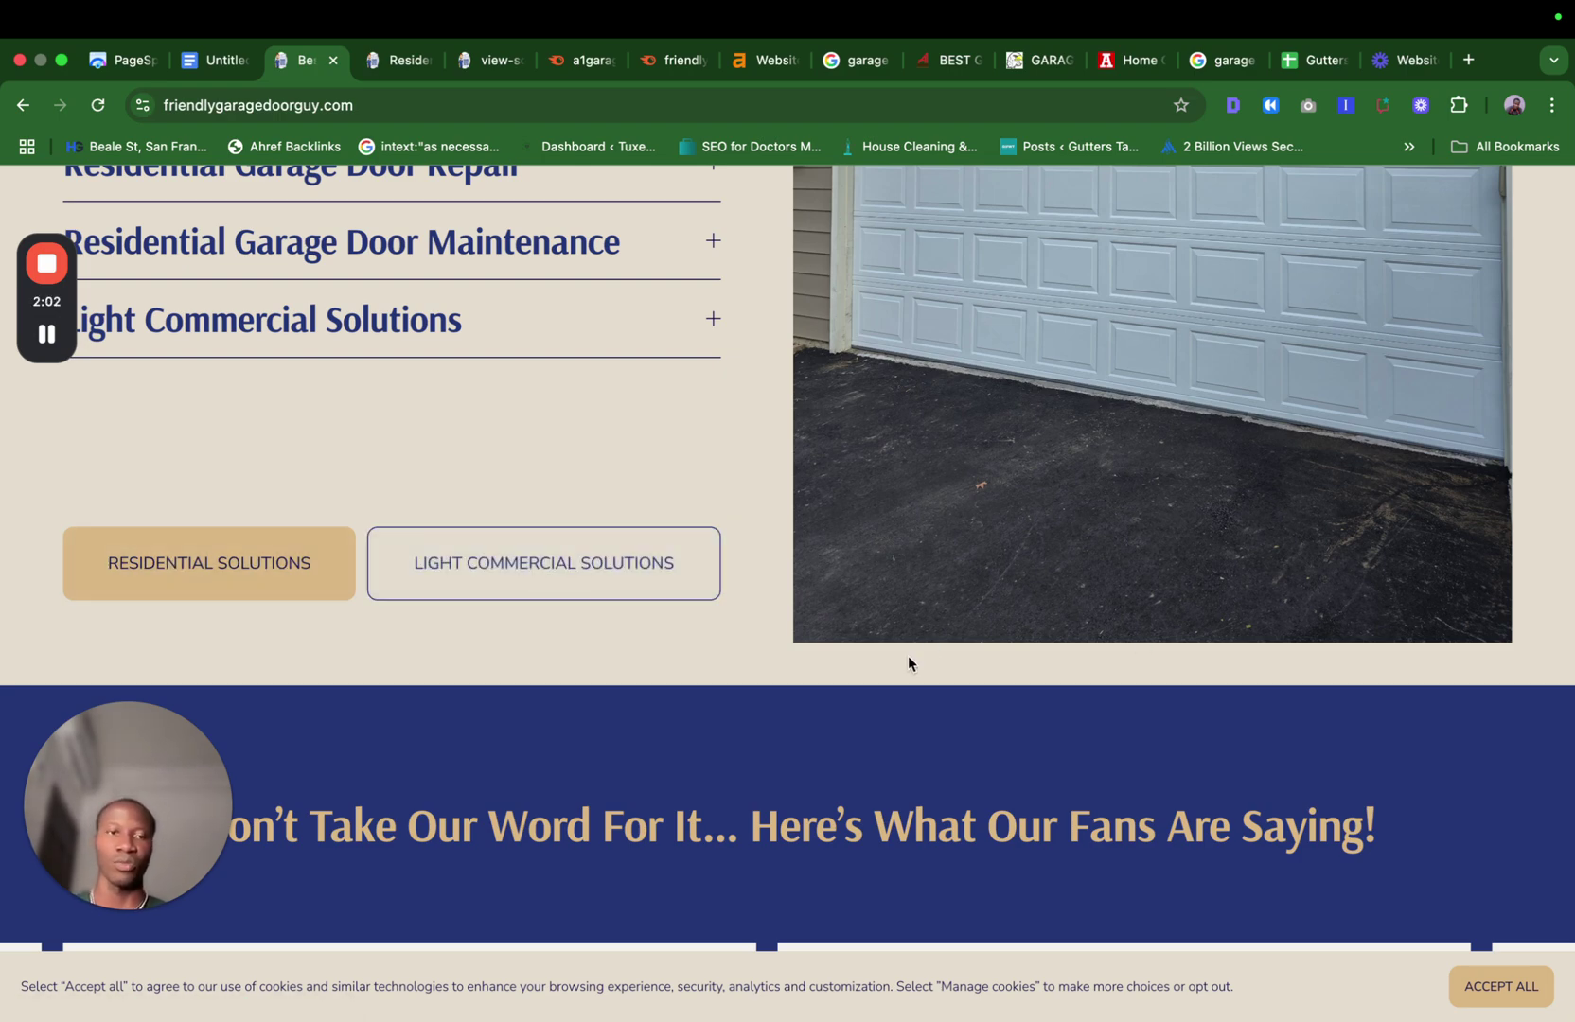
scroll(908, 658, "down", 3)
scroll(907, 658, "up", 15)
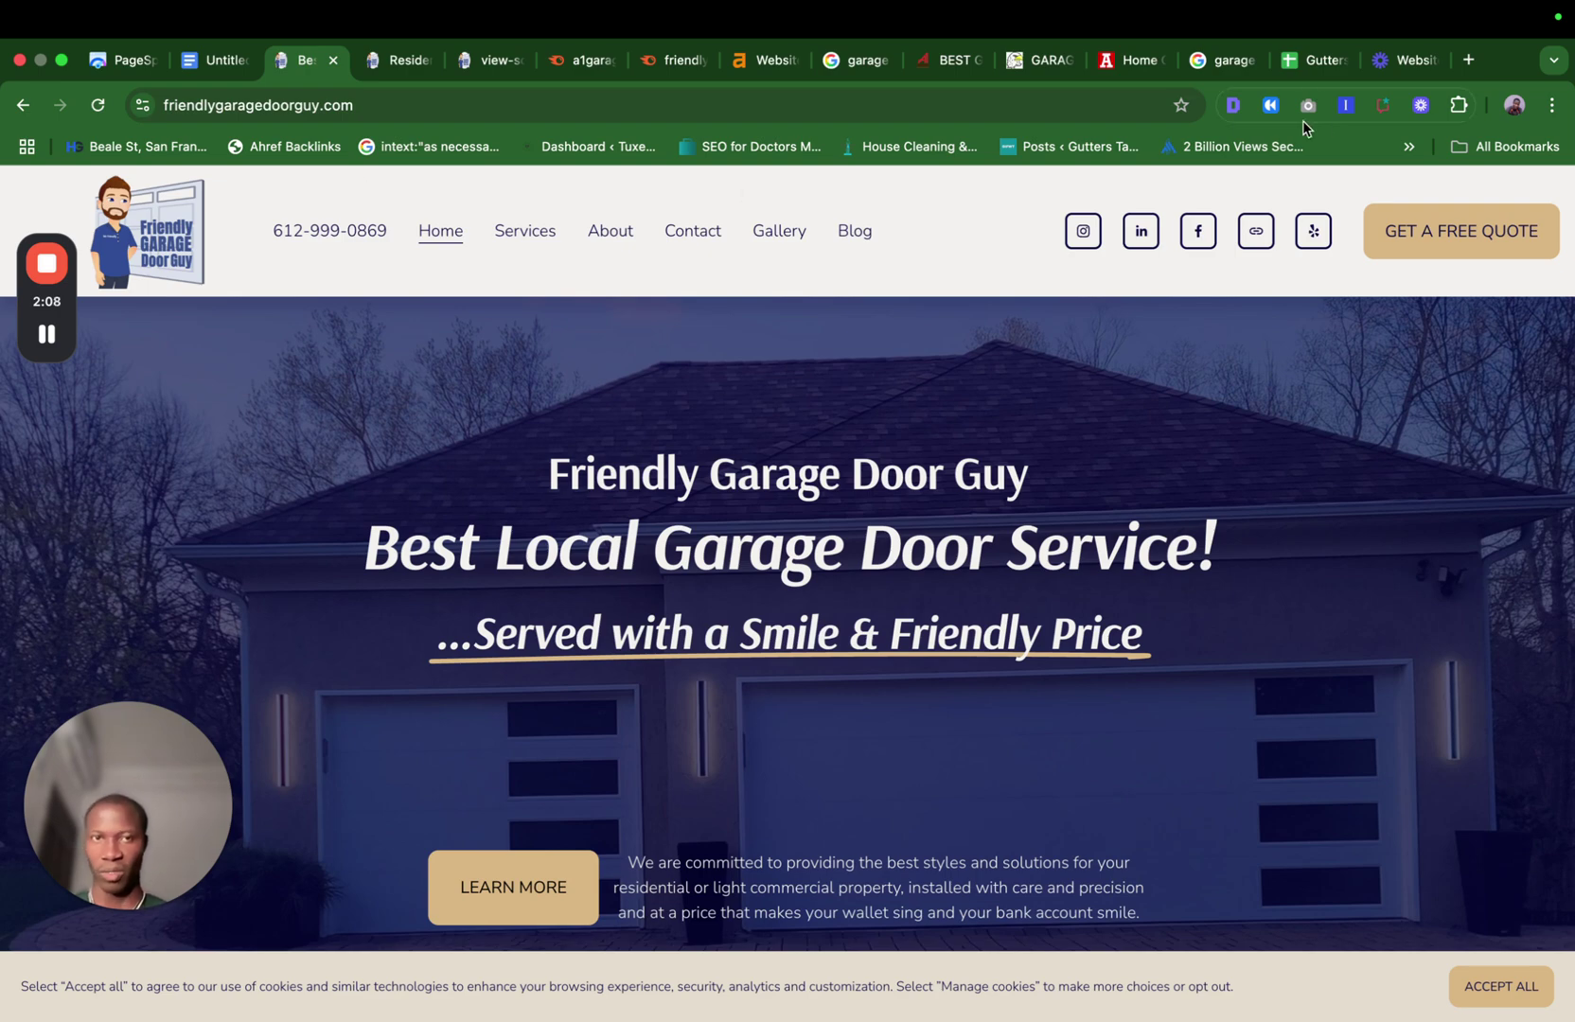
Inspect the homepage's title, meta description, canonical URL and word count in the Detailed SEO extension's overview.
left_click(1232, 104)
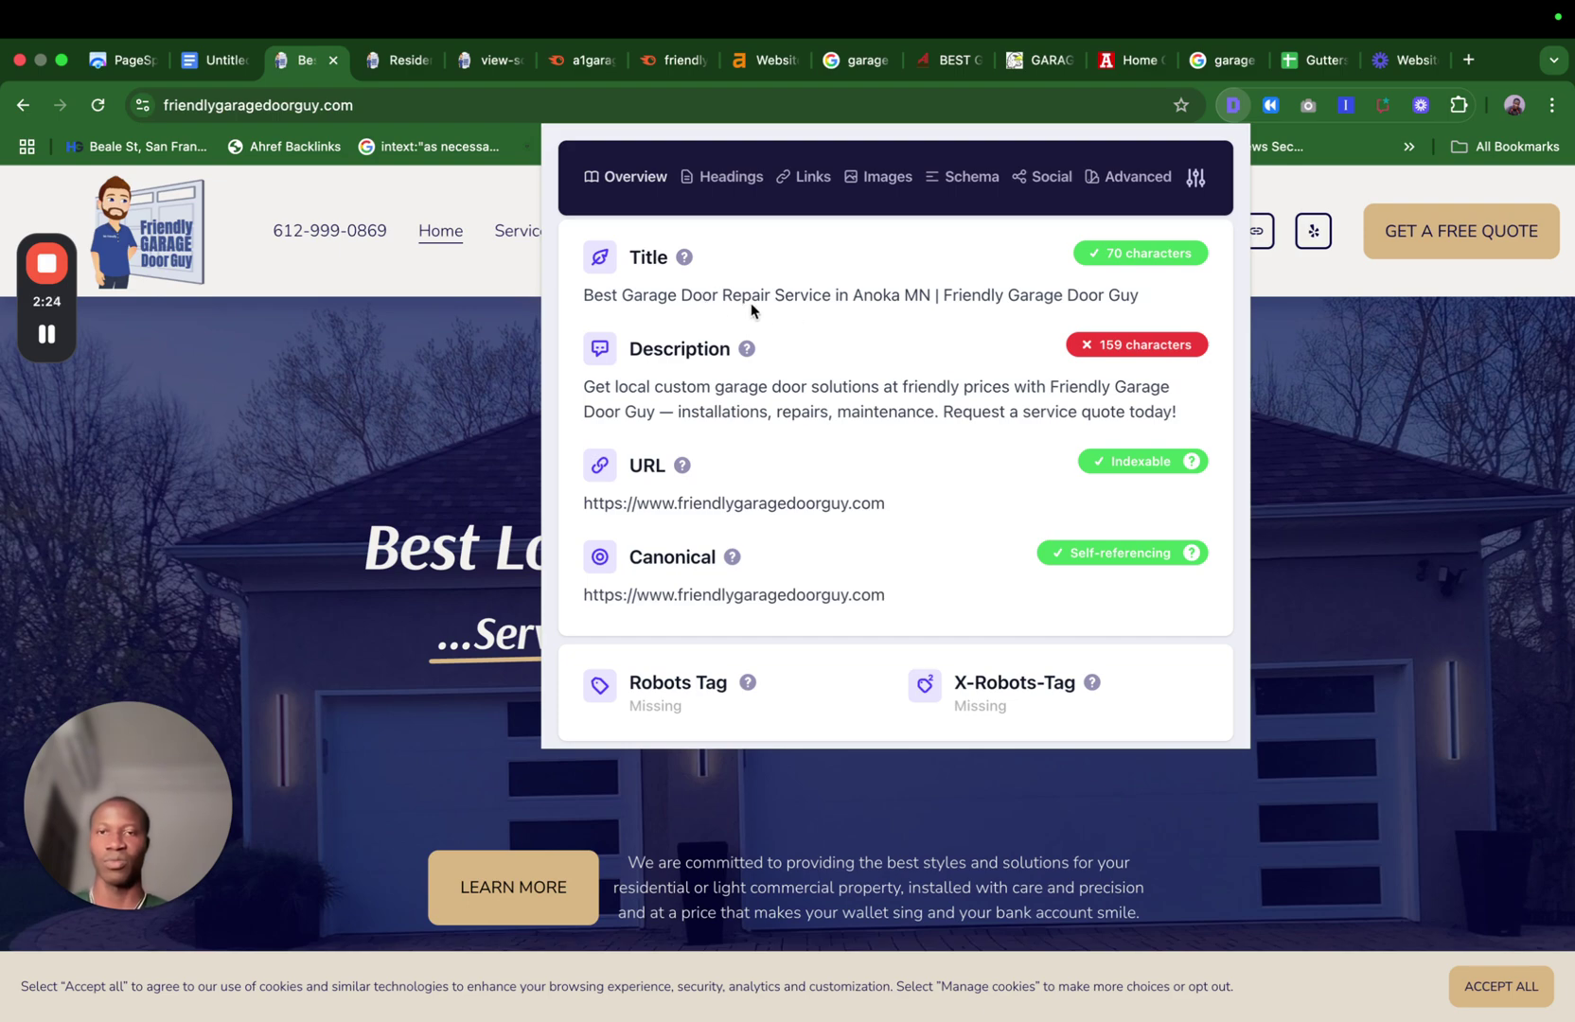
scroll(784, 452, "down", 5)
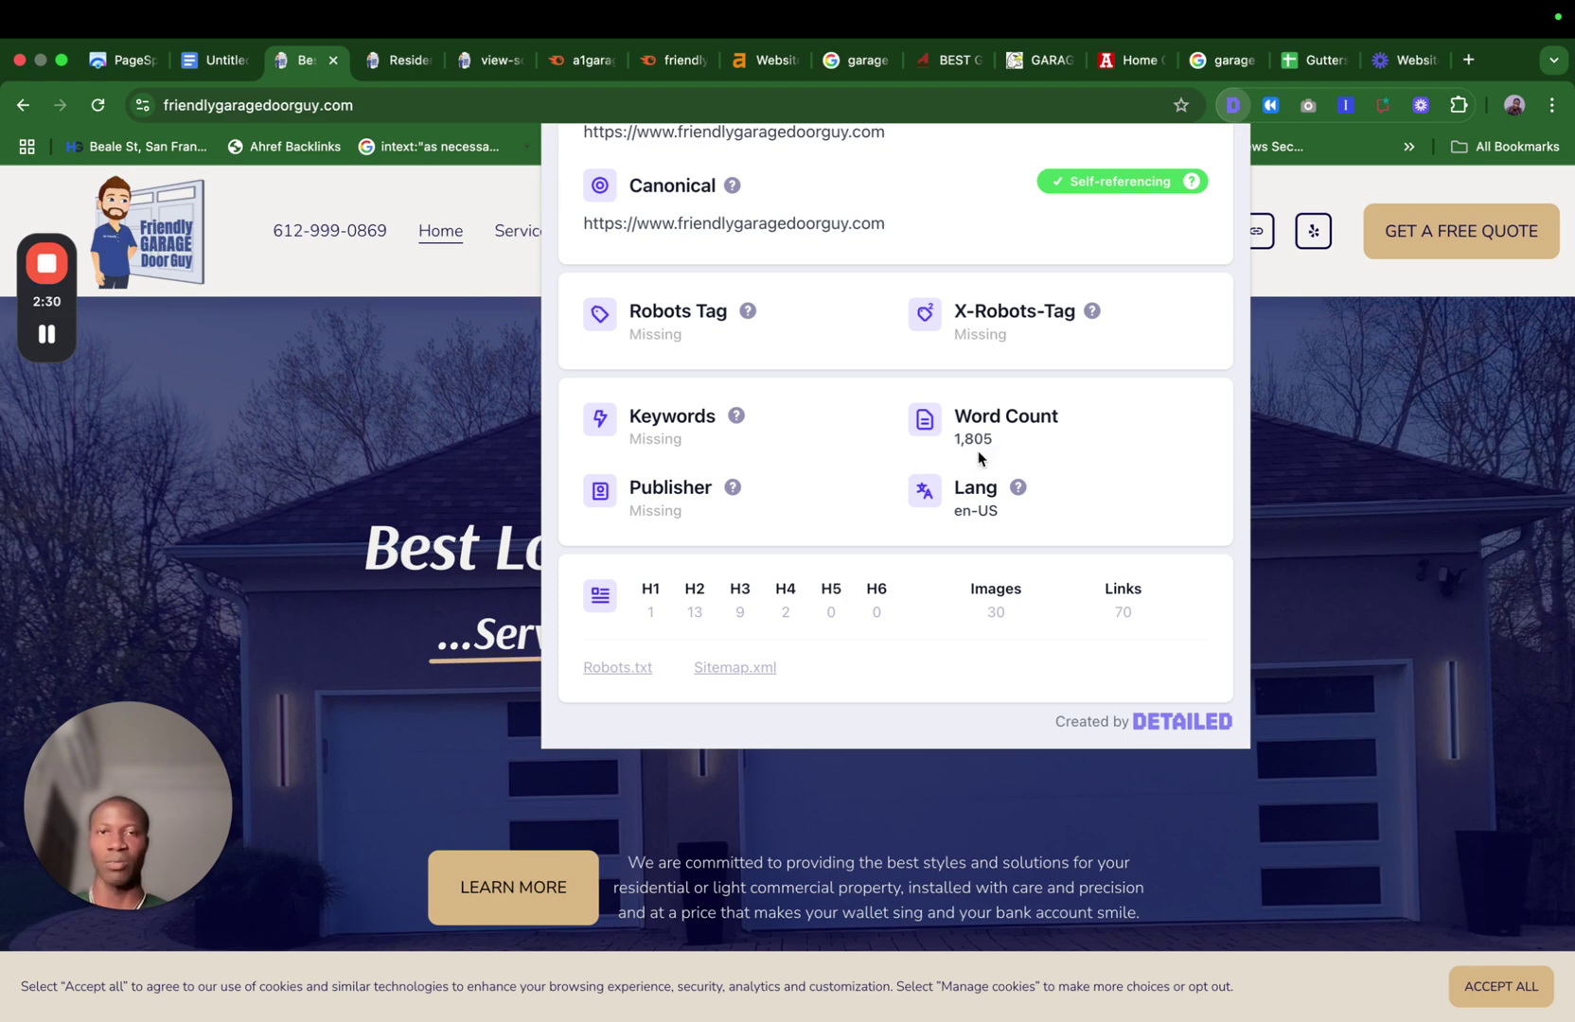
scroll(1024, 465, "up", 5)
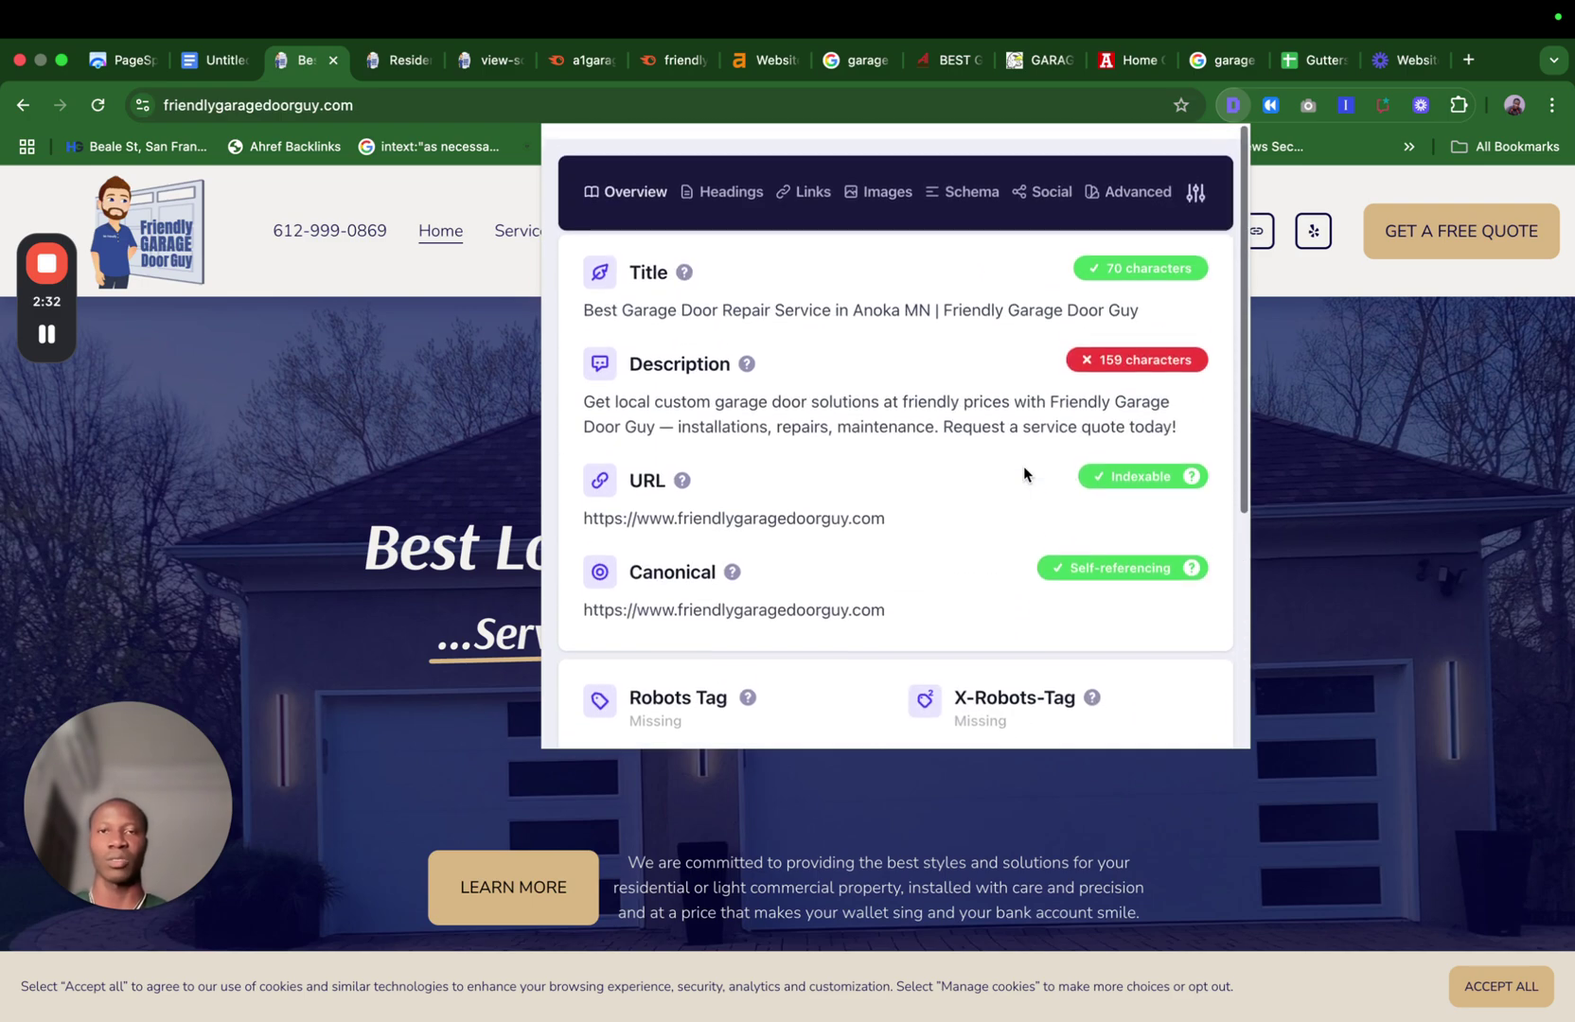
Inspect the homepage's heading structure in the Detailed SEO extension, focusing on the H1, and close the extension.
left_click(721, 180)
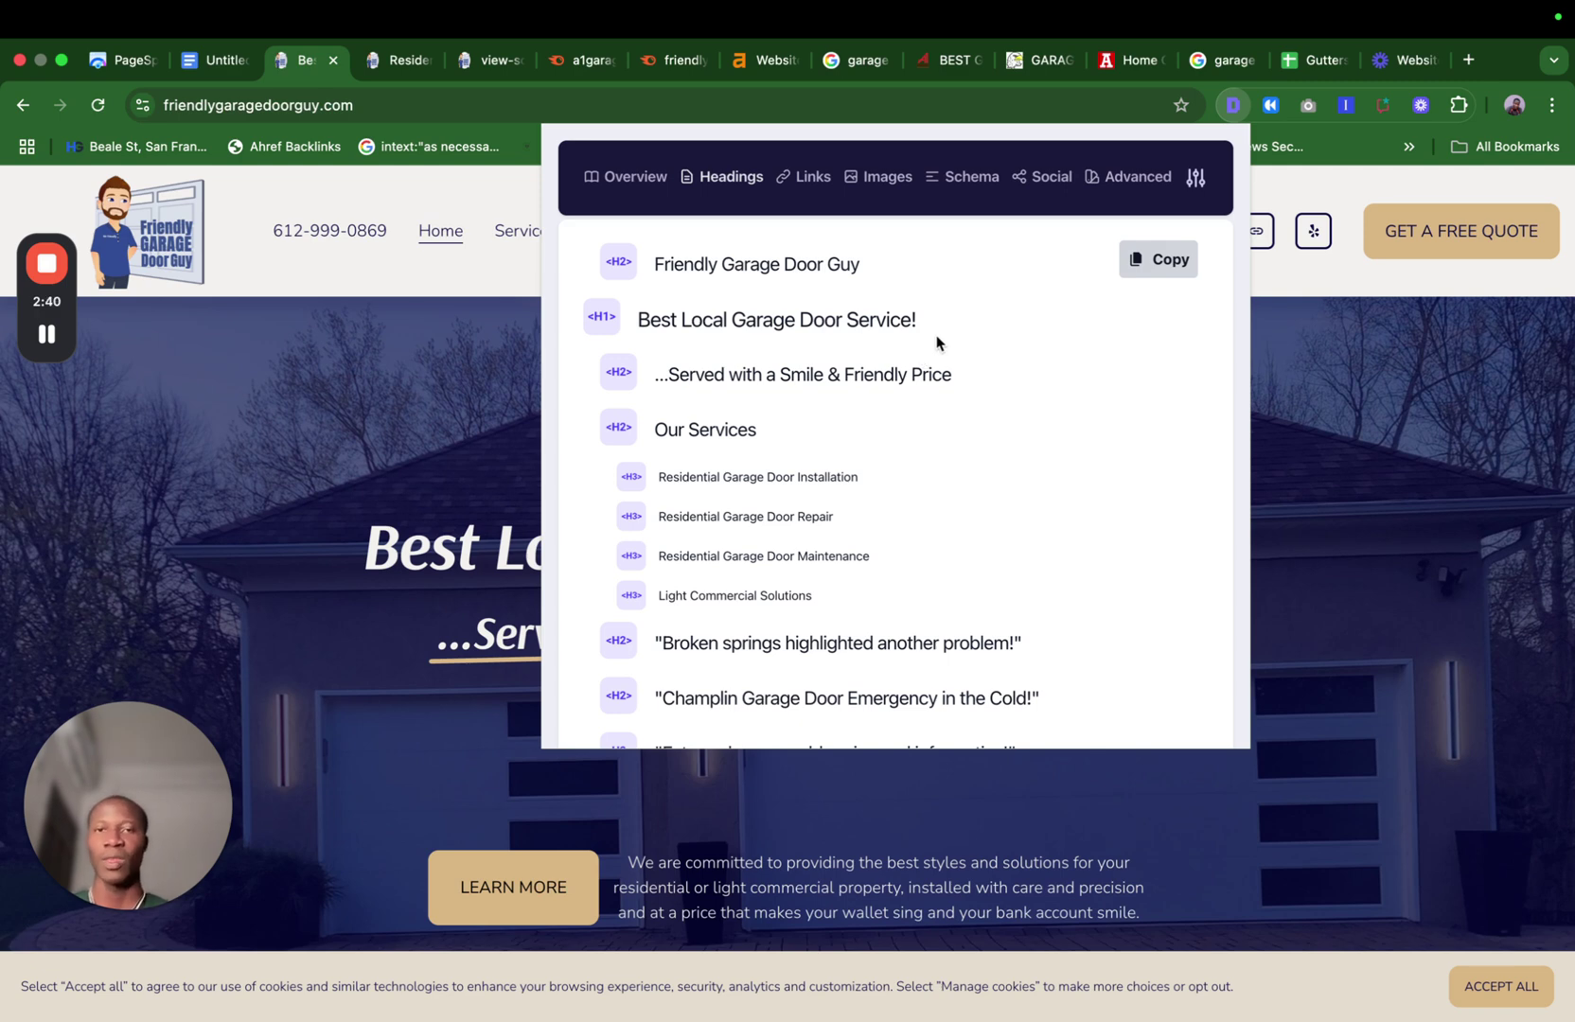
left_click_drag(923, 323, 837, 324)
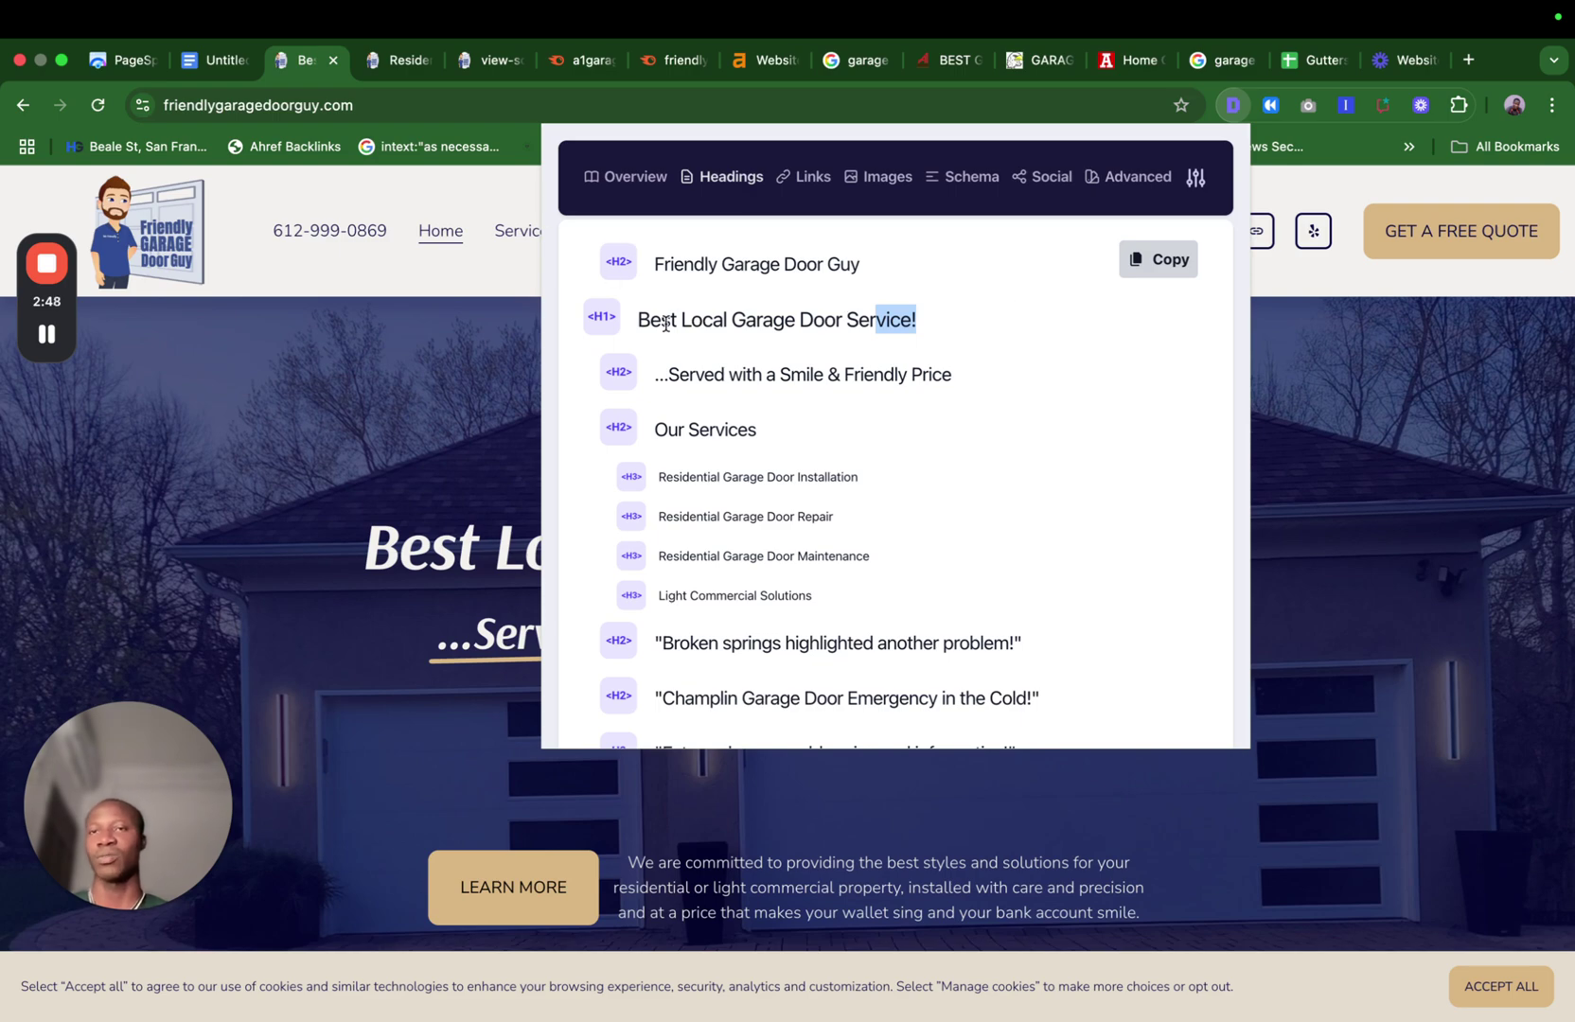
left_click(421, 371)
Open the SEO action plan document and read Section 1's current title tag and meta description issues and action items.
left_click(213, 61)
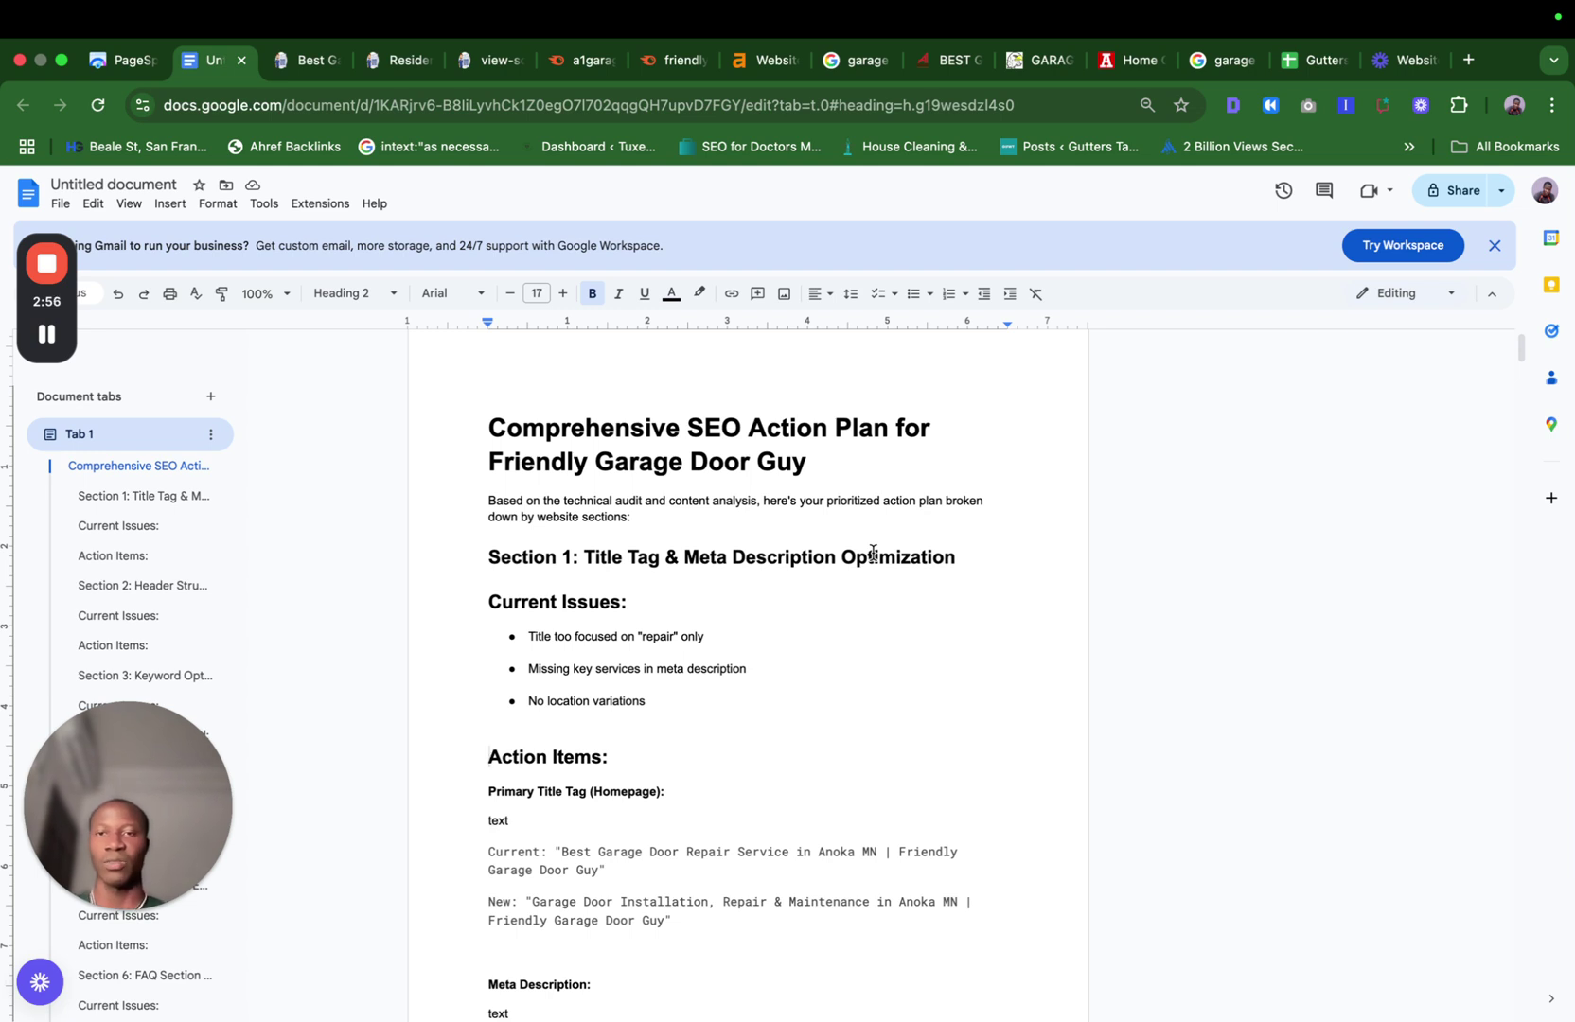
scroll(826, 536, "down", 1)
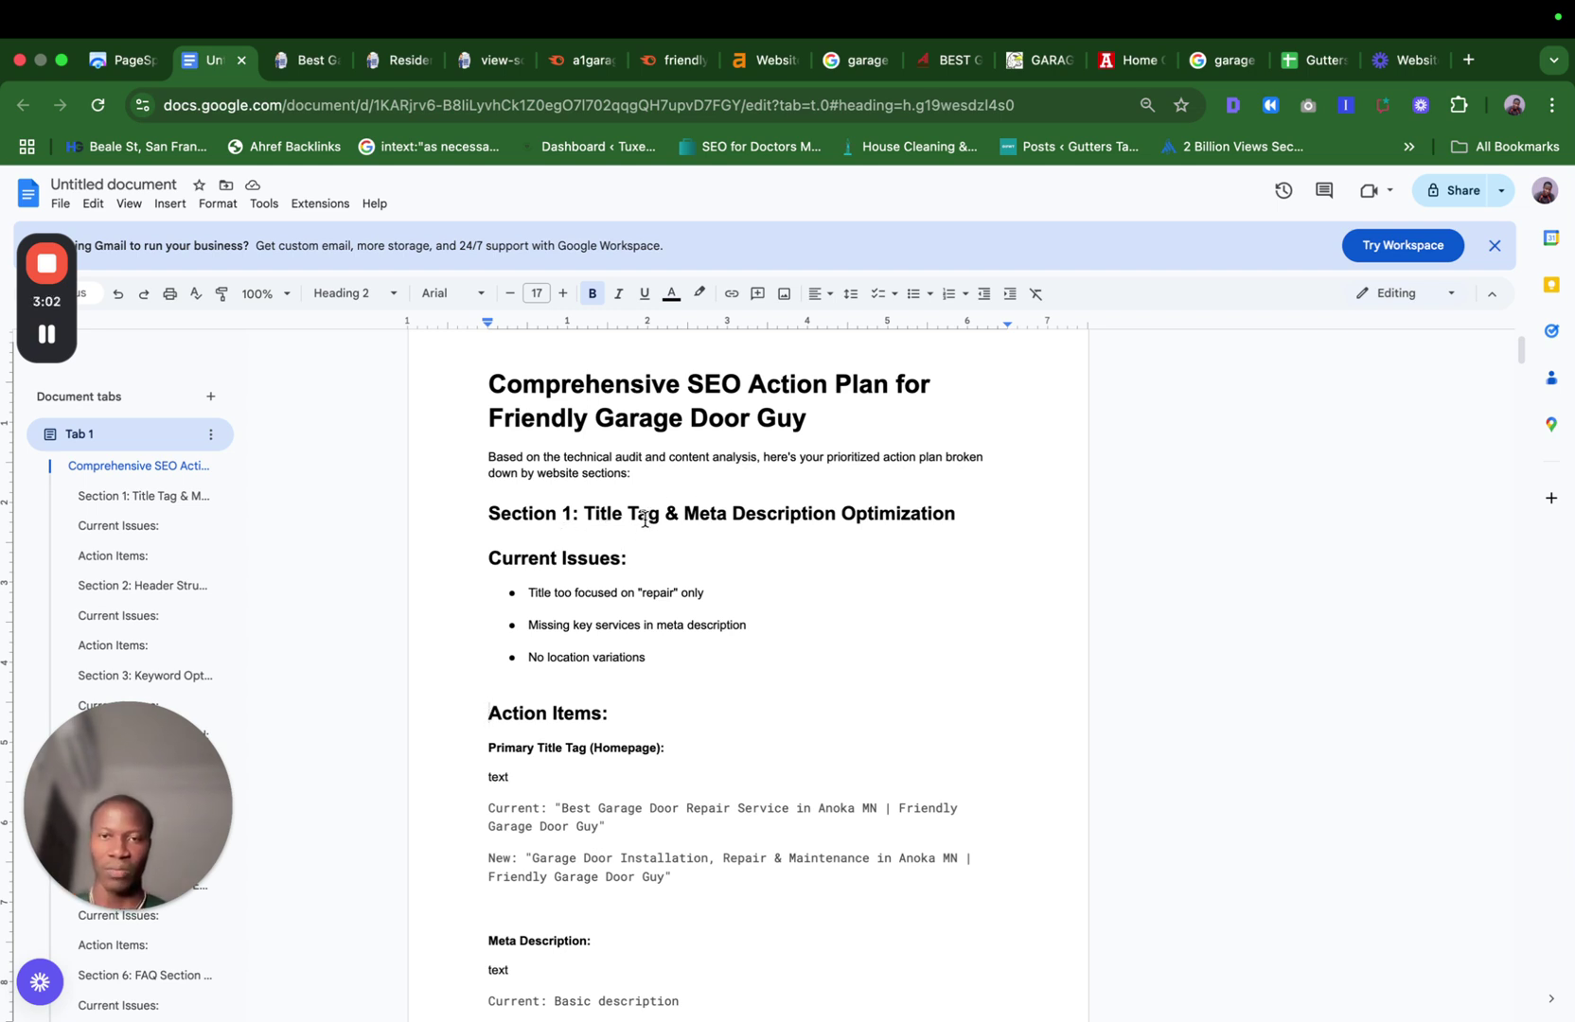
scroll(836, 571, "down", 1)
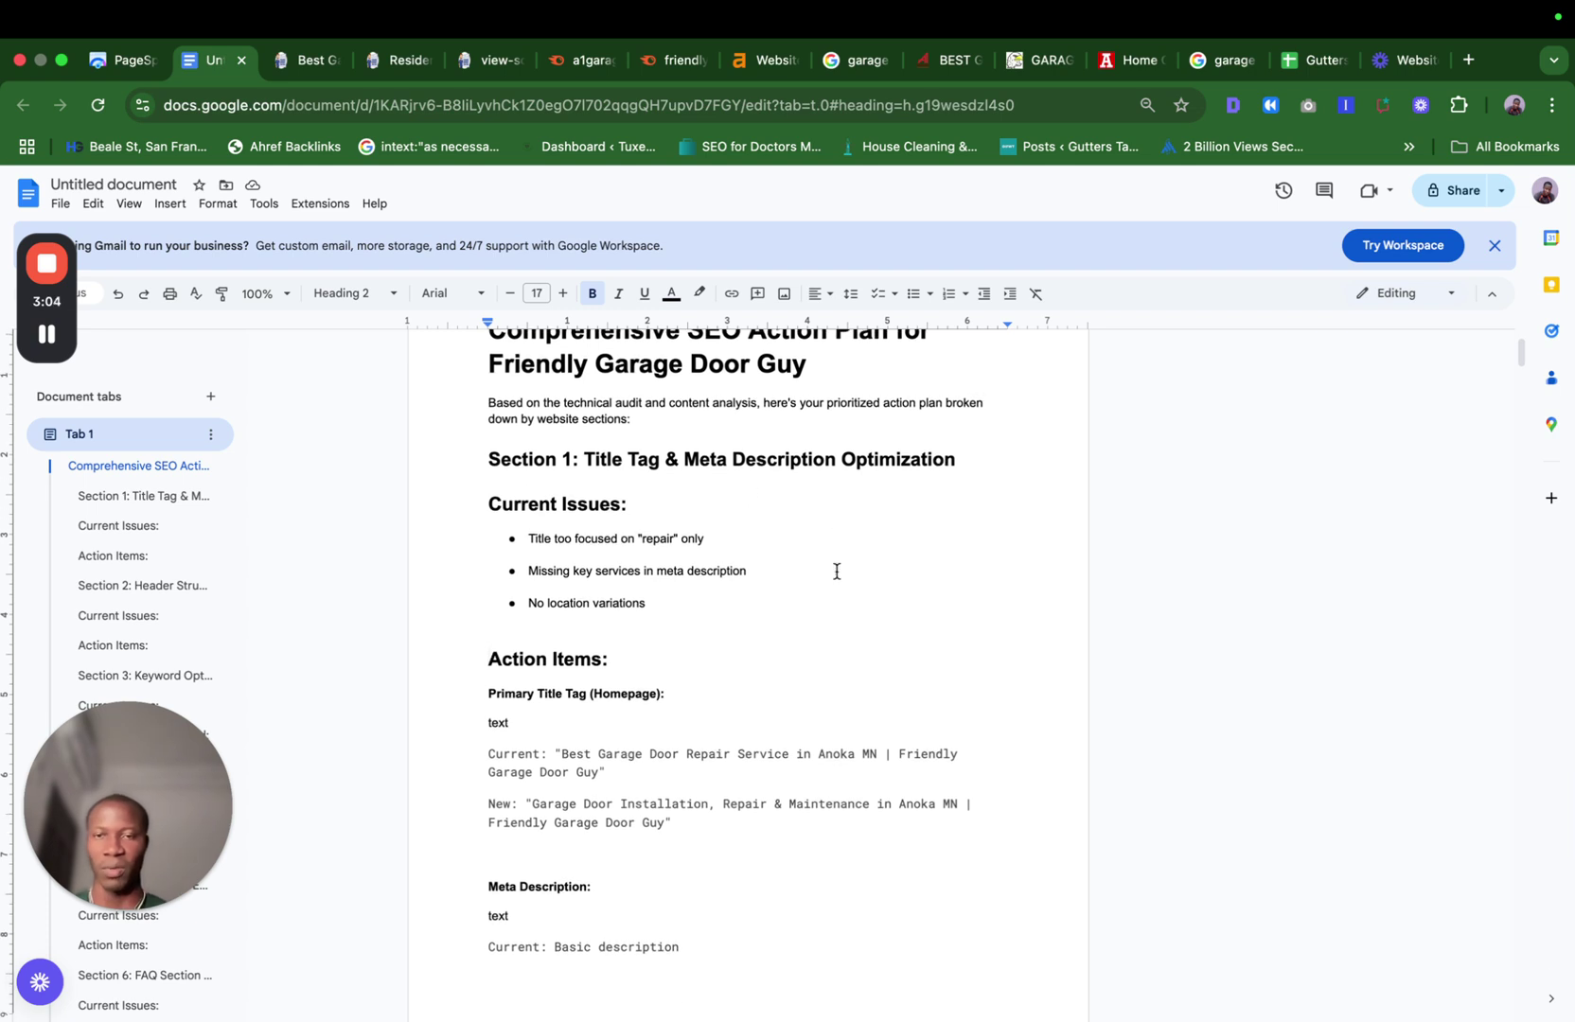
scroll(837, 571, "down", 1)
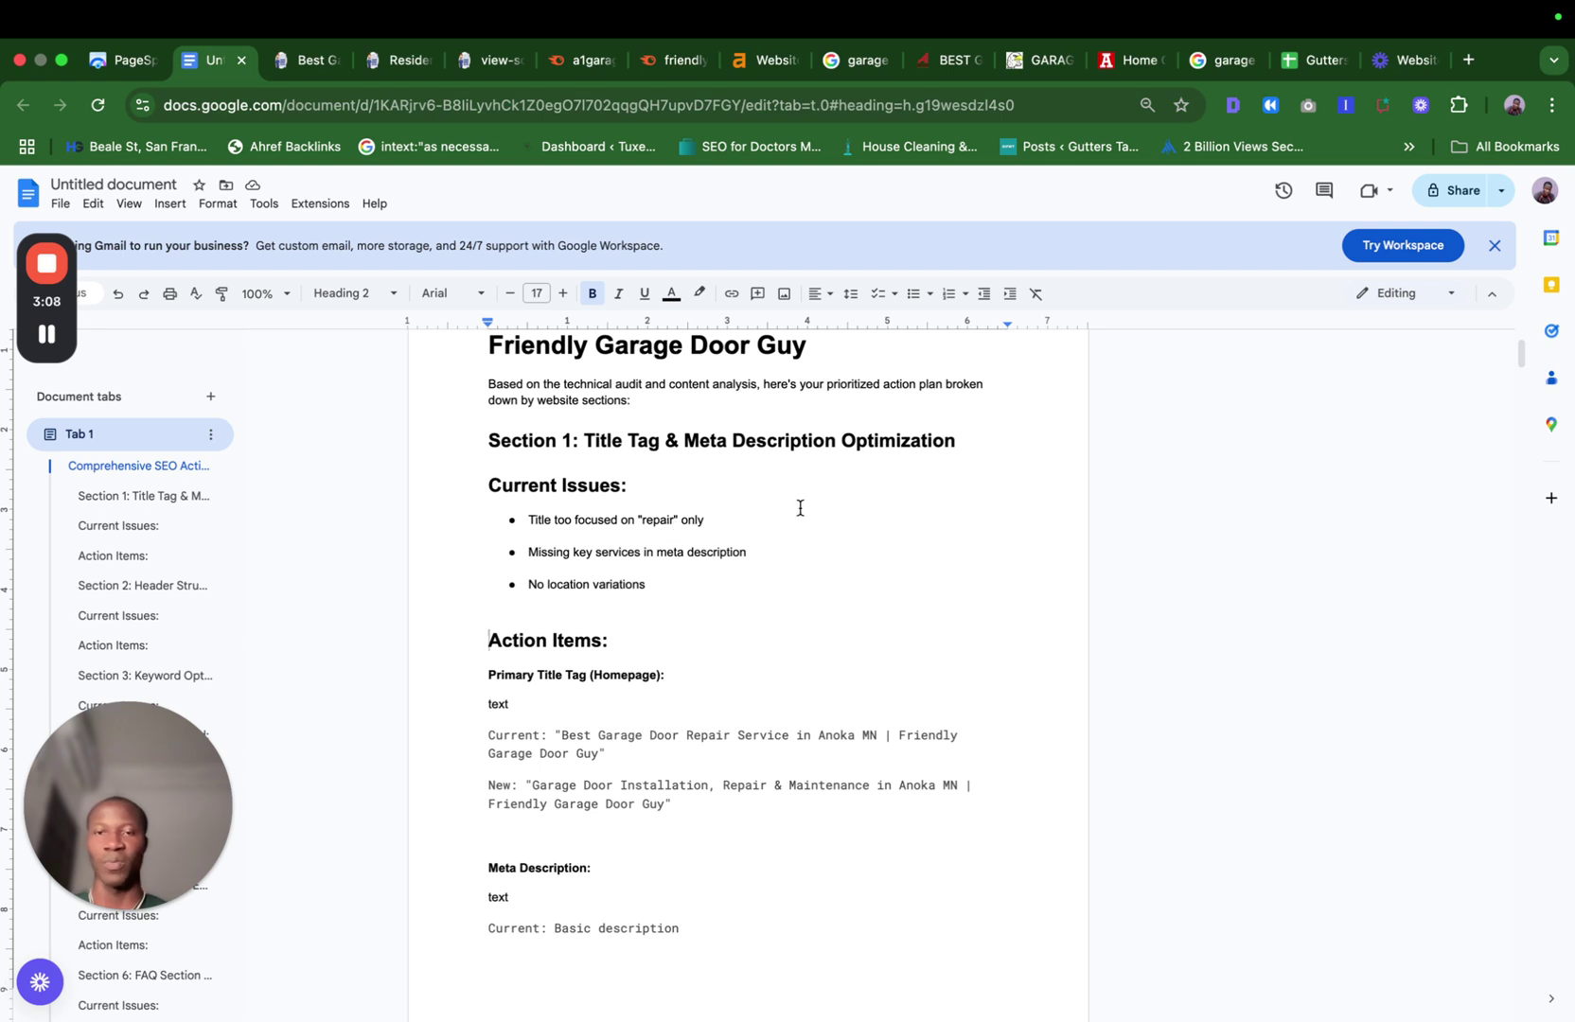
scroll(677, 575, "down", 1)
scroll(679, 577, "down", 1)
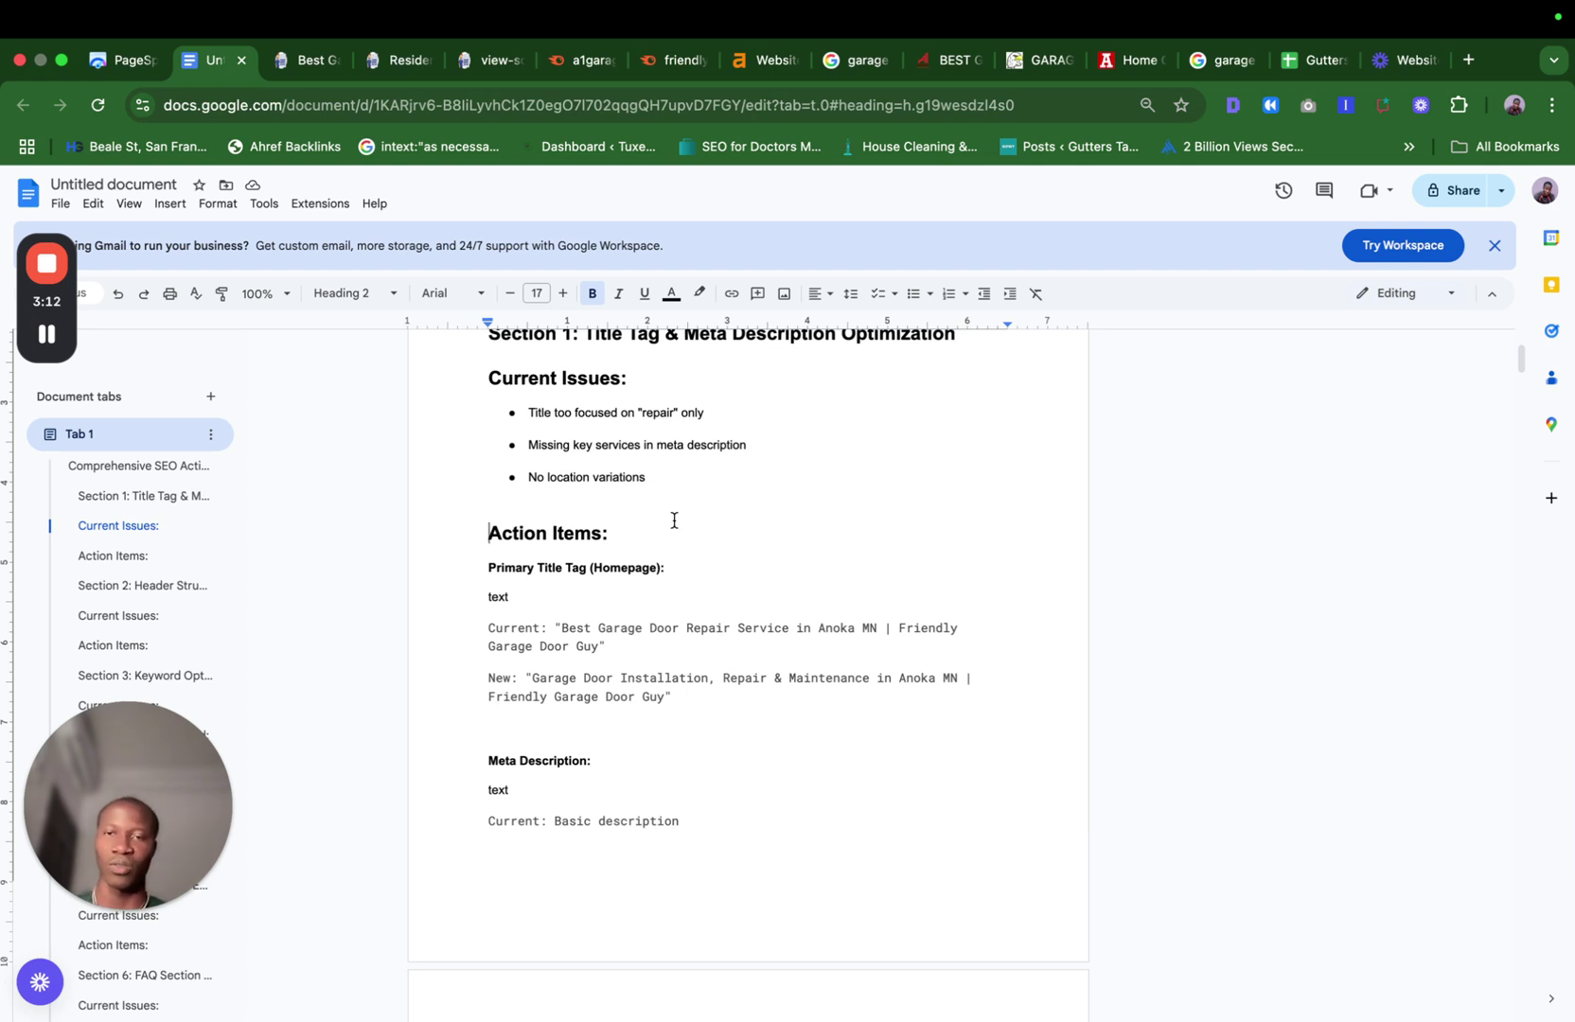
scroll(674, 519, "down", 1)
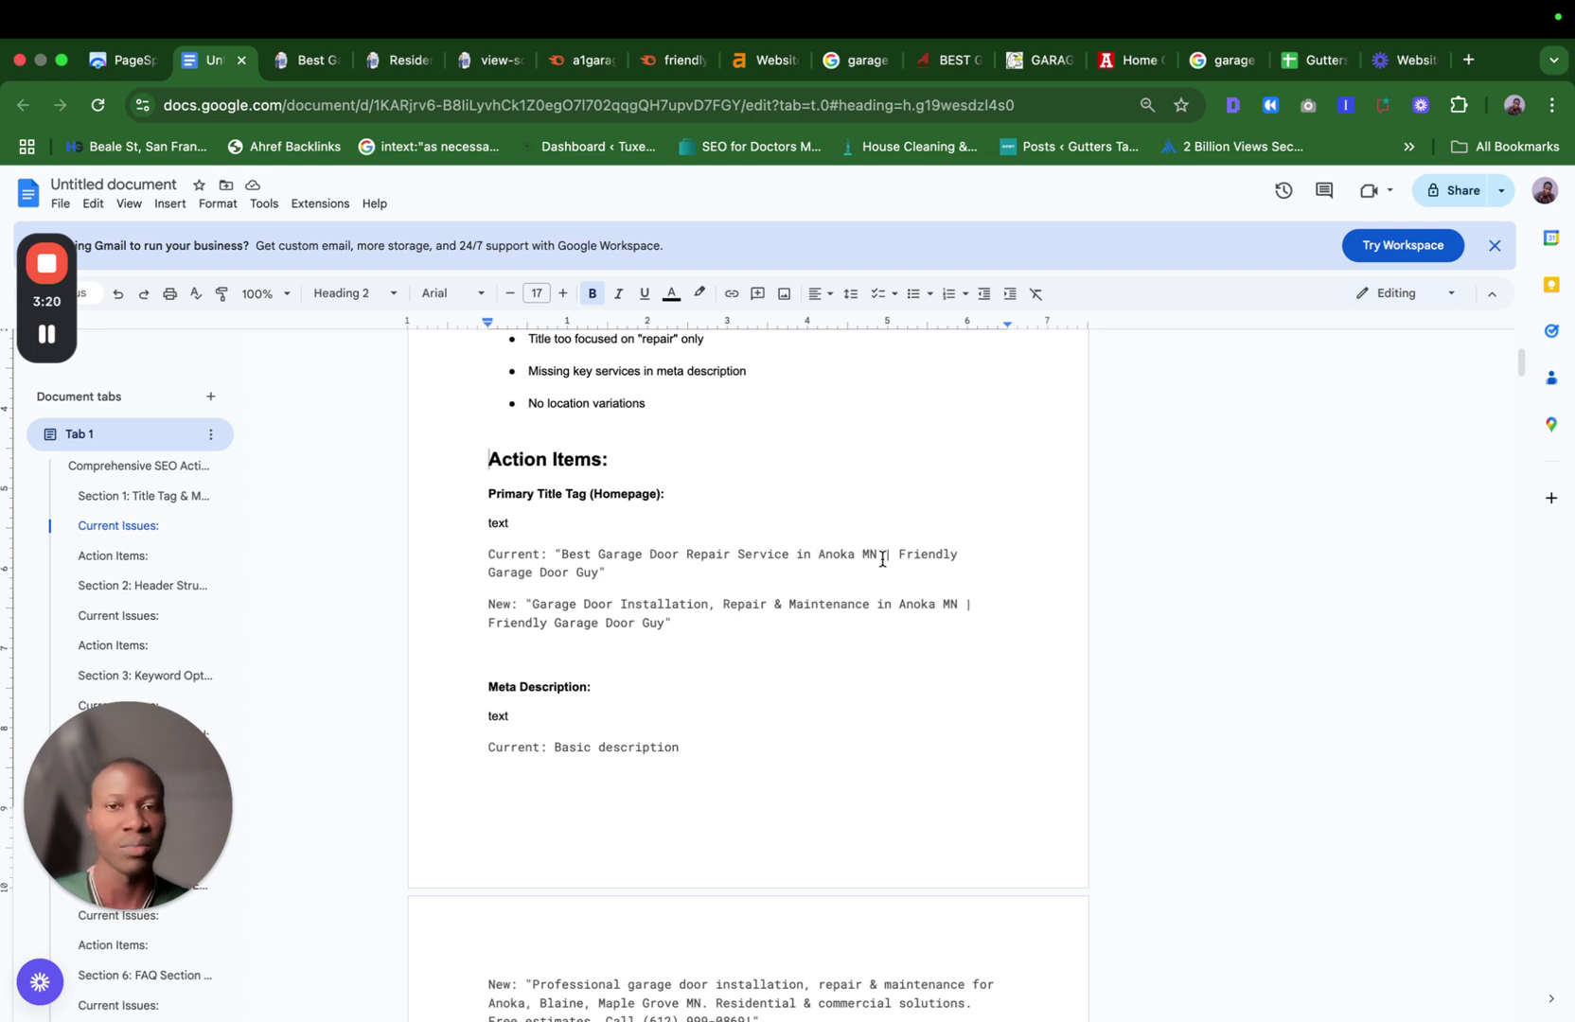
Bold "Anoka MN" and "Friendly Garage Door Guy" in the current homepage title line under Primary Title Tag.
left_click_drag(878, 556, 1013, 577)
left_click_drag(883, 557, 993, 566)
key("super+b")
key("super+b")
key("Right")
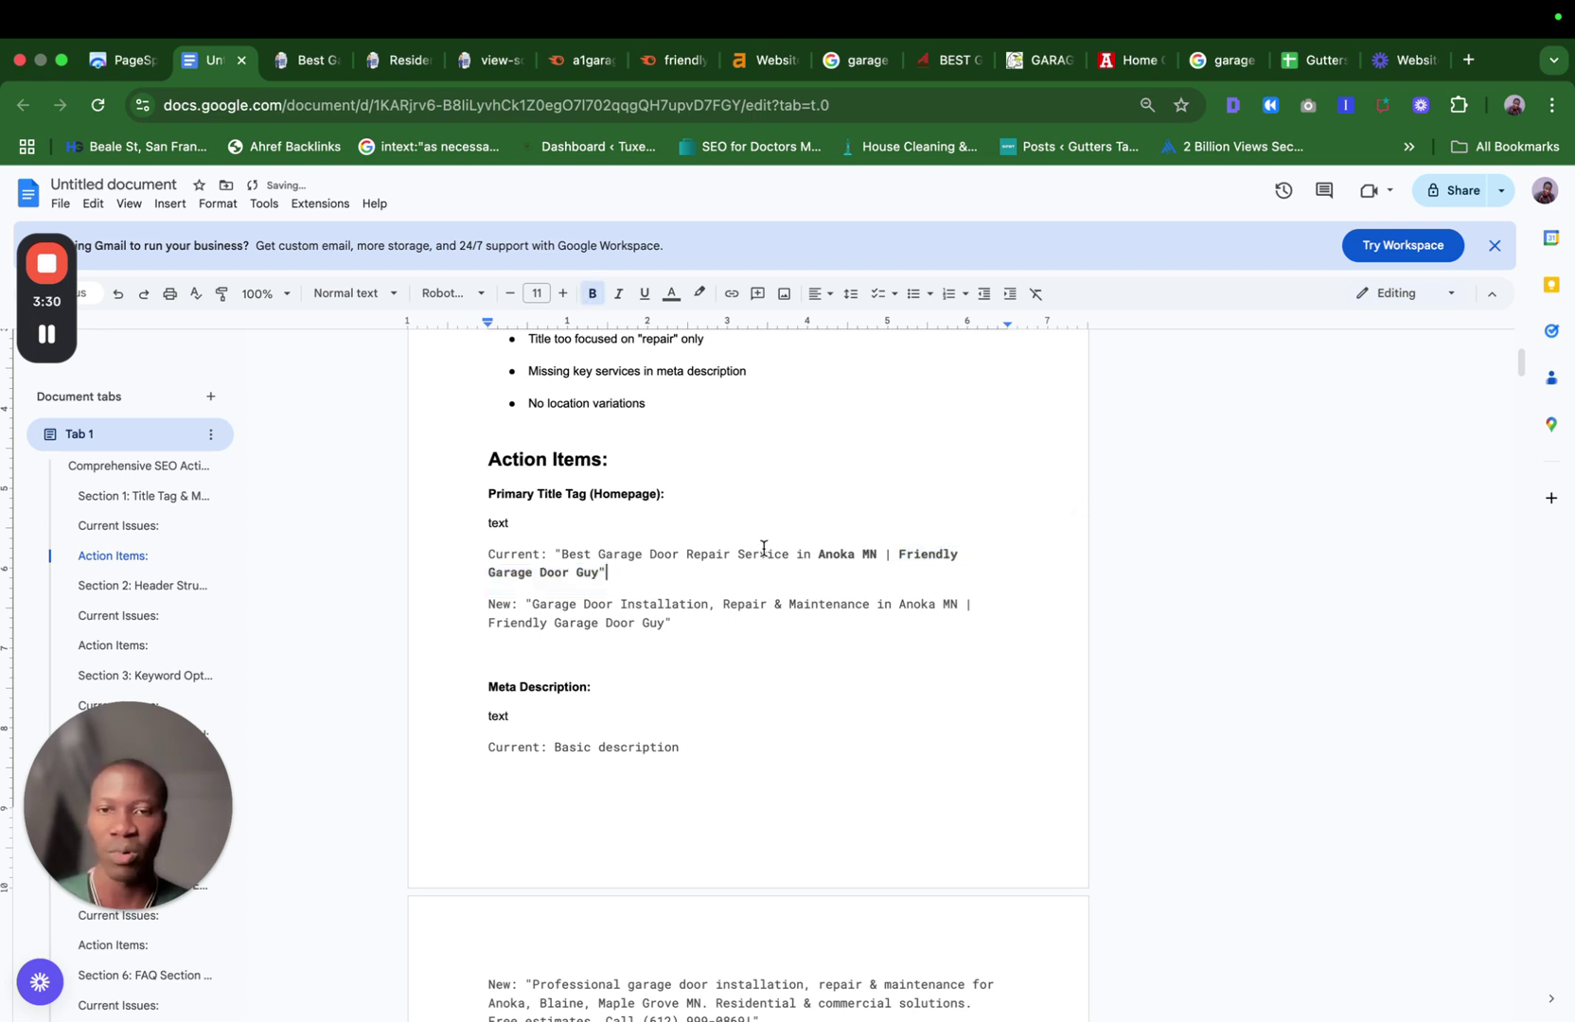
Bold "Garage Door Repair Service" in the current title line and enlarge its font by two sizes.
left_click_drag(790, 556, 620, 553)
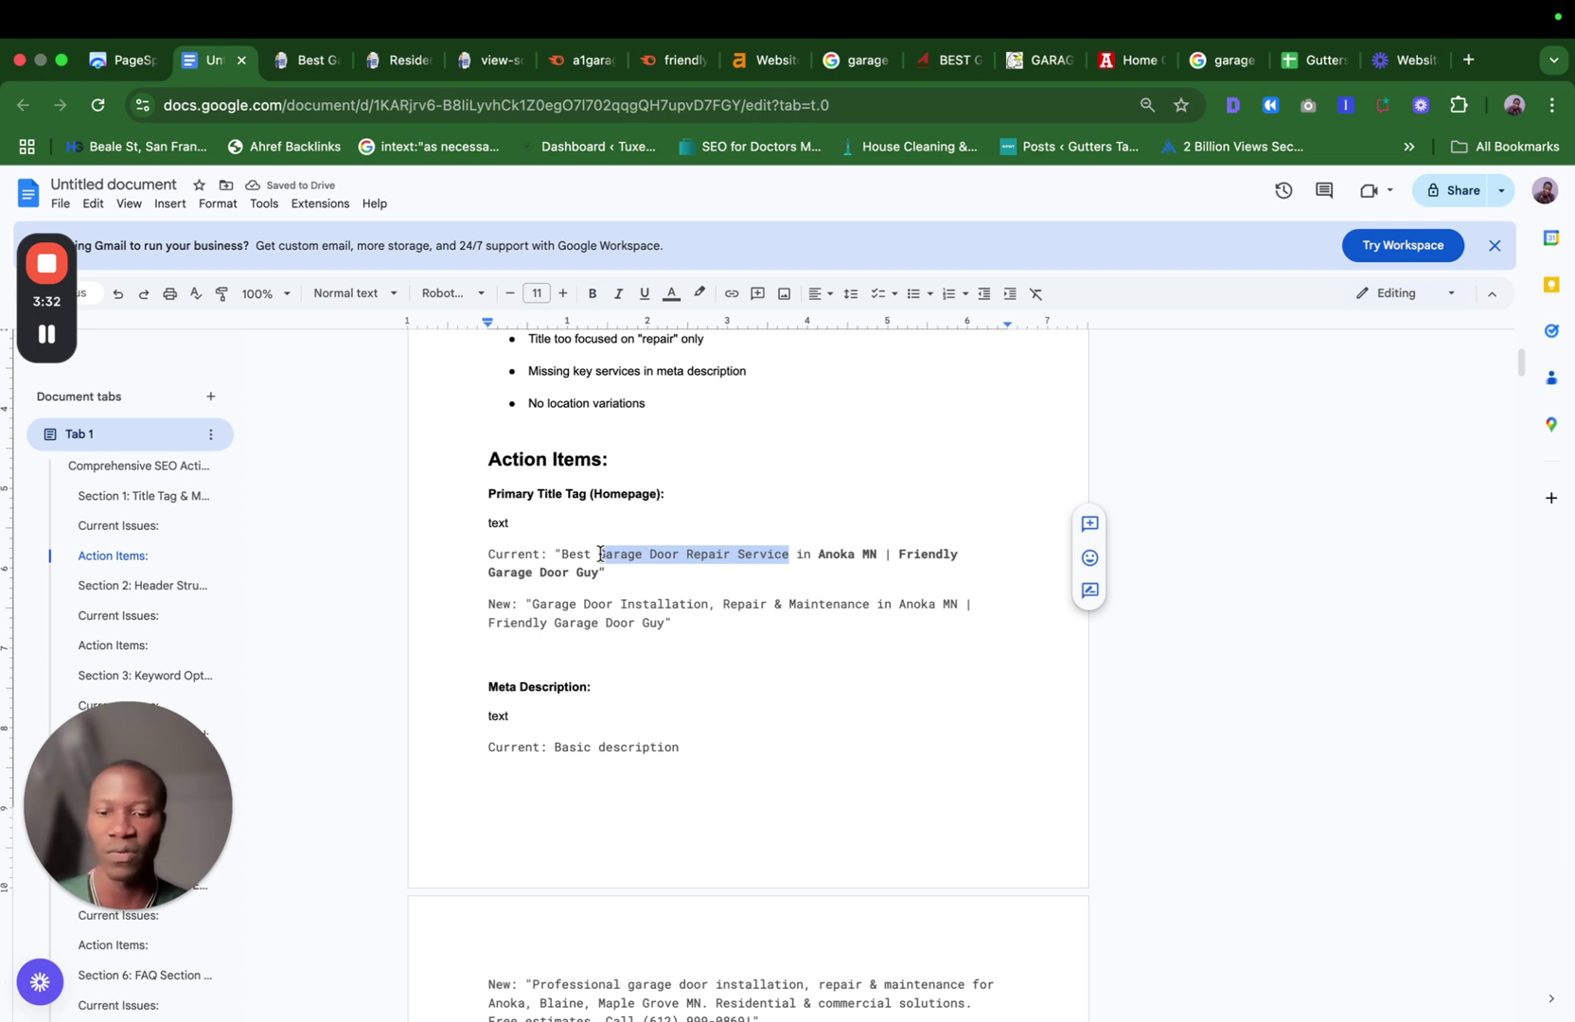
key("super+b")
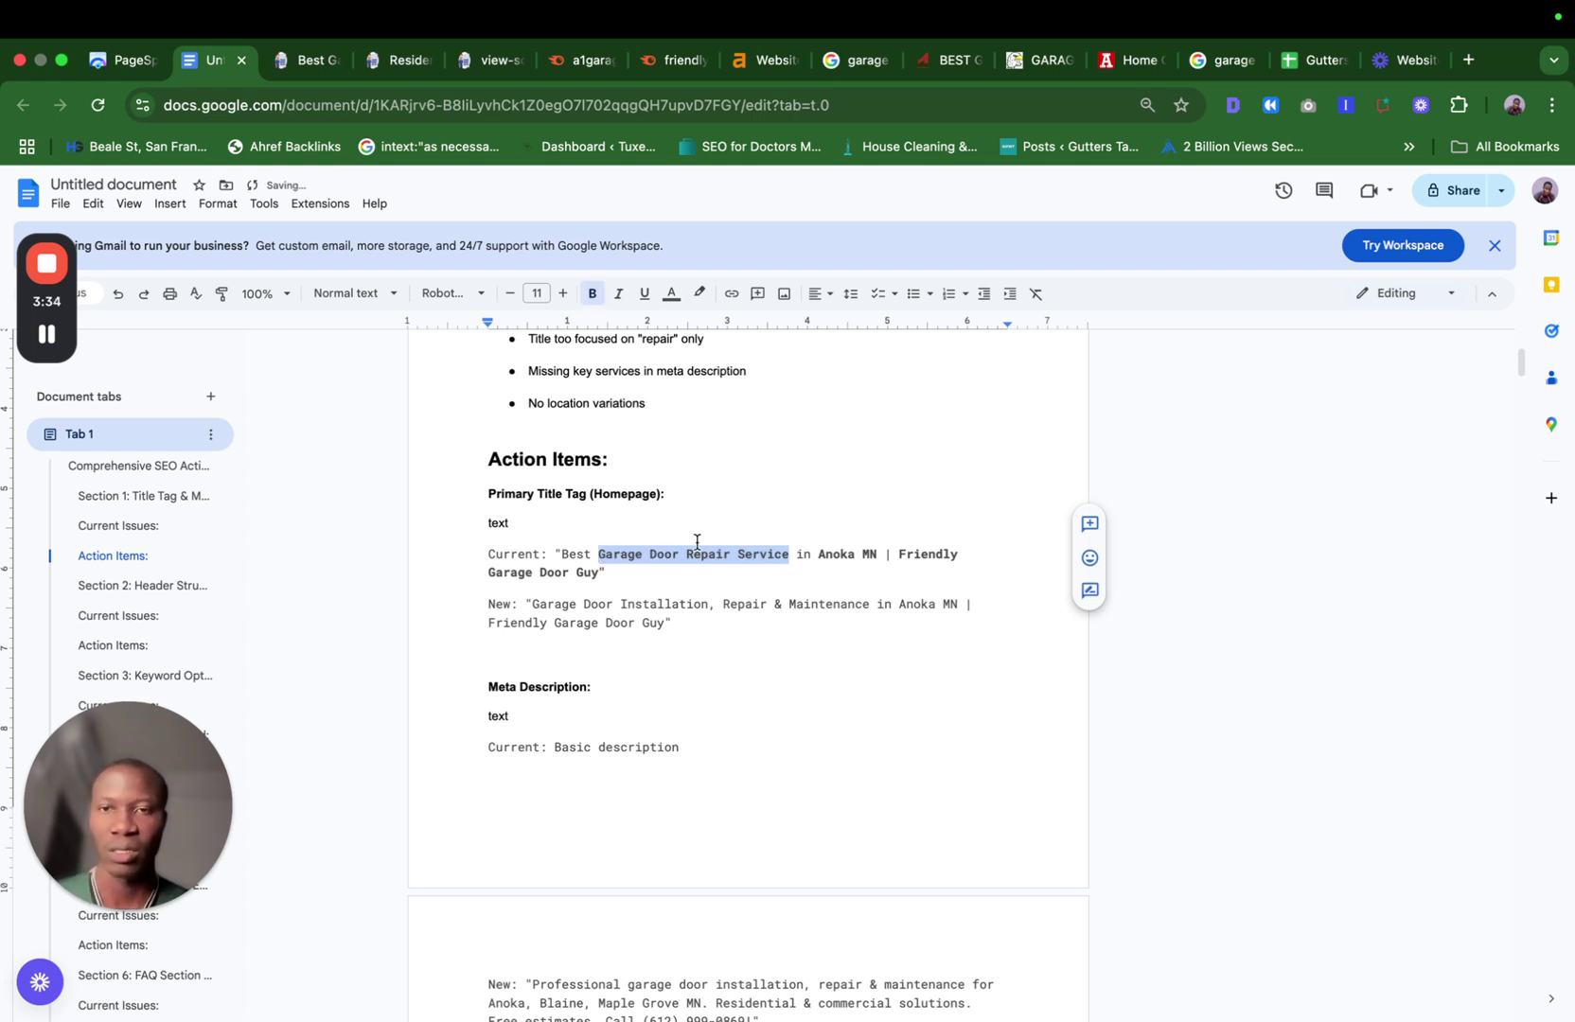
left_click(563, 293)
left_click(563, 294)
left_click(861, 497)
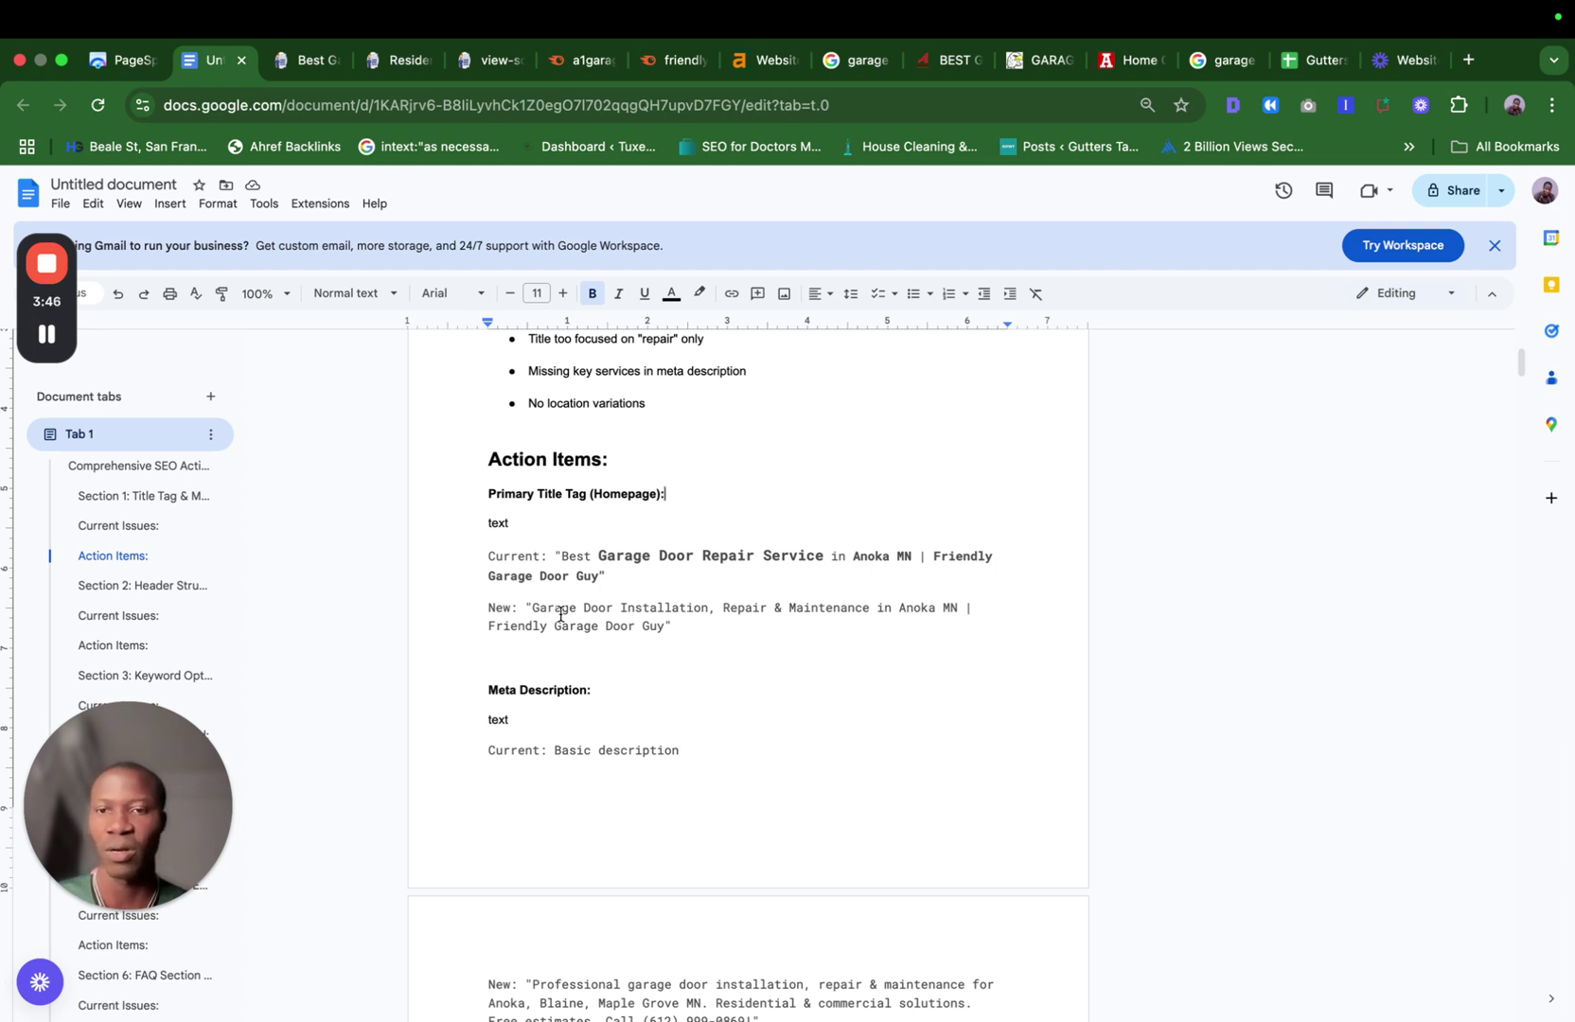
Make the new title "Garage Door Installation, Repair & Maintenance in Anoka MN | Friendly Garage Door Guy" bold and red.
left_click_drag(699, 631, 540, 606)
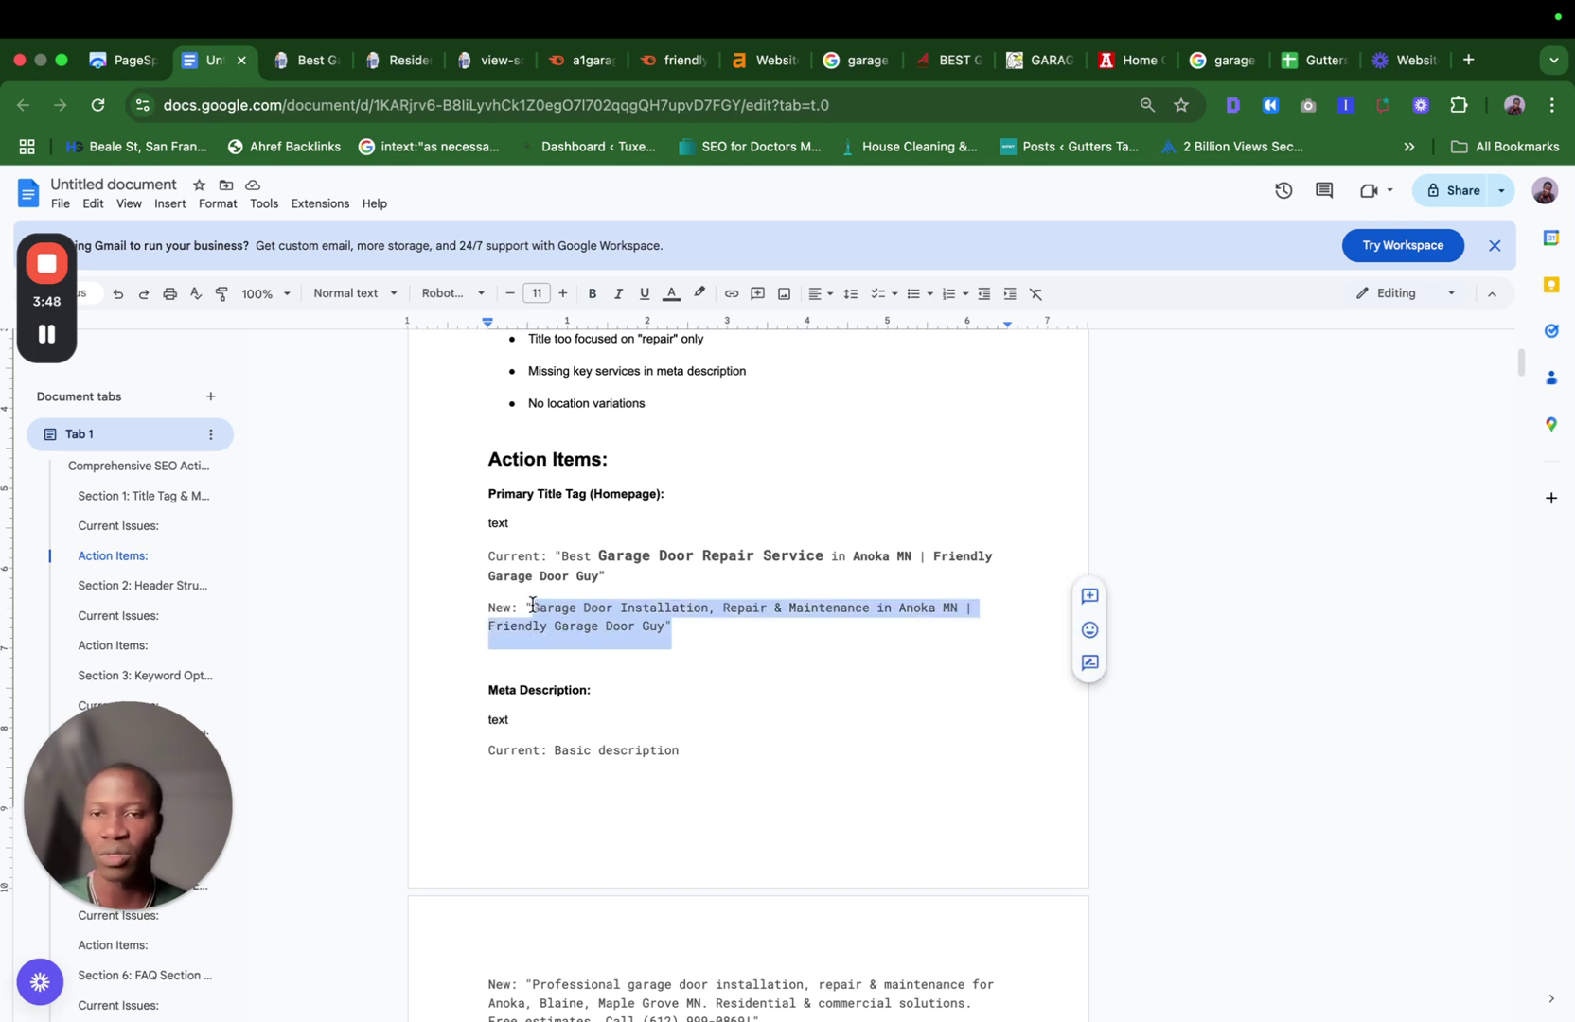
key("ctrl+b")
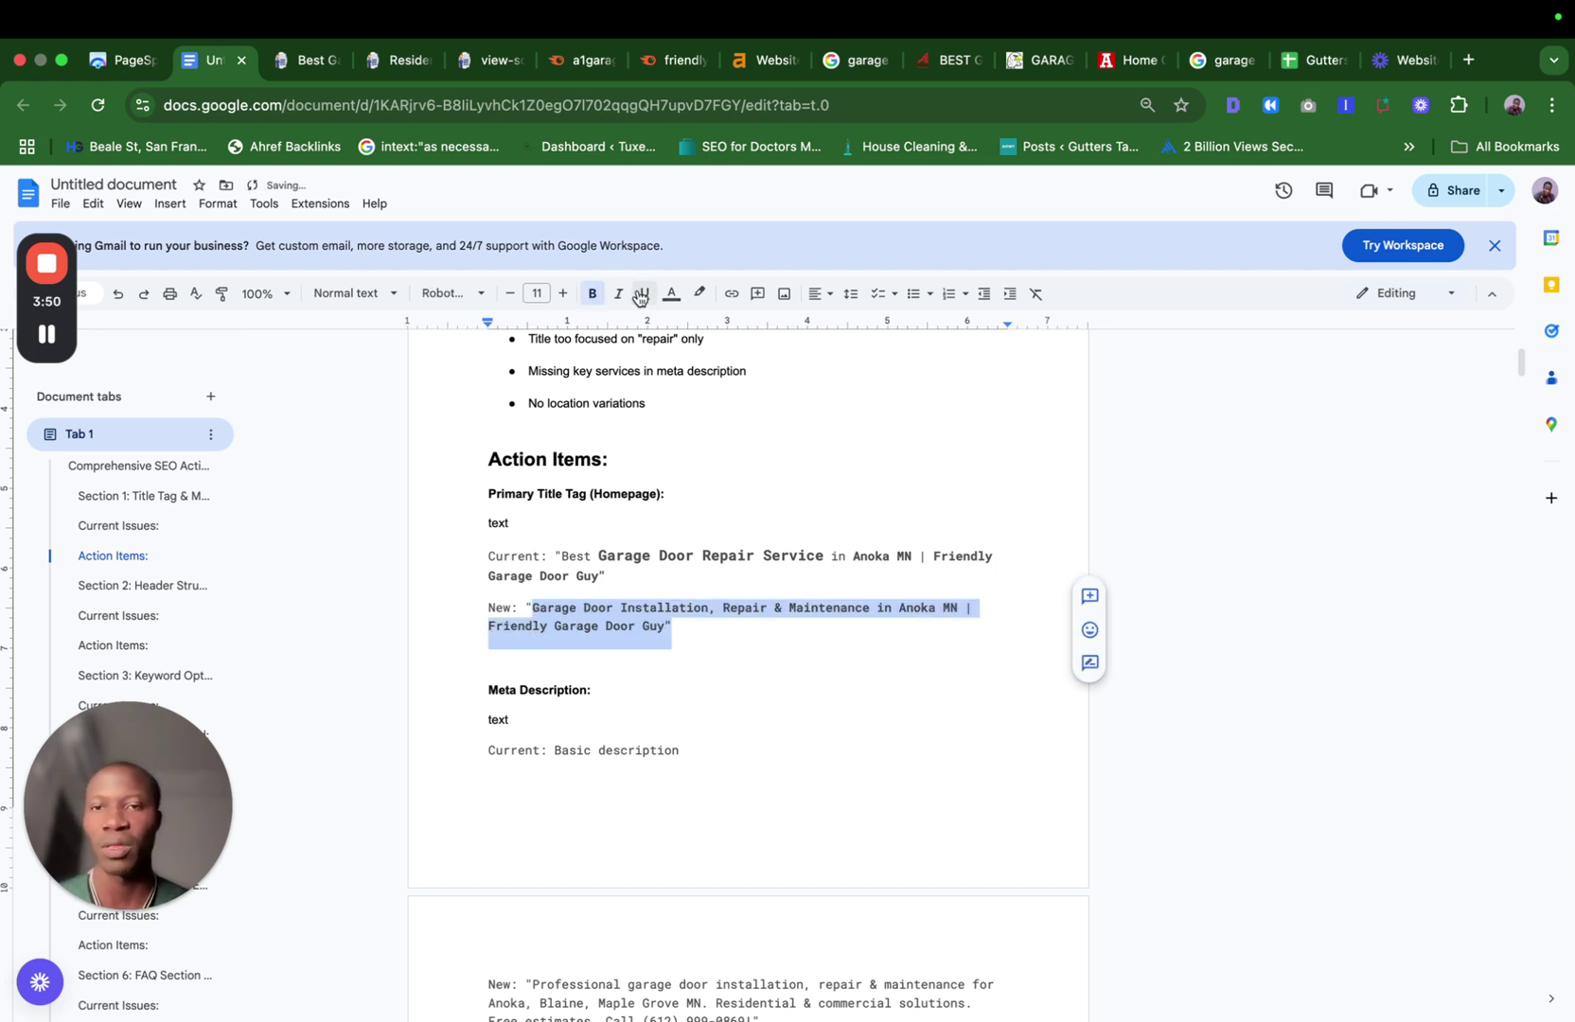
left_click(671, 294)
left_click(686, 352)
left_click(747, 627)
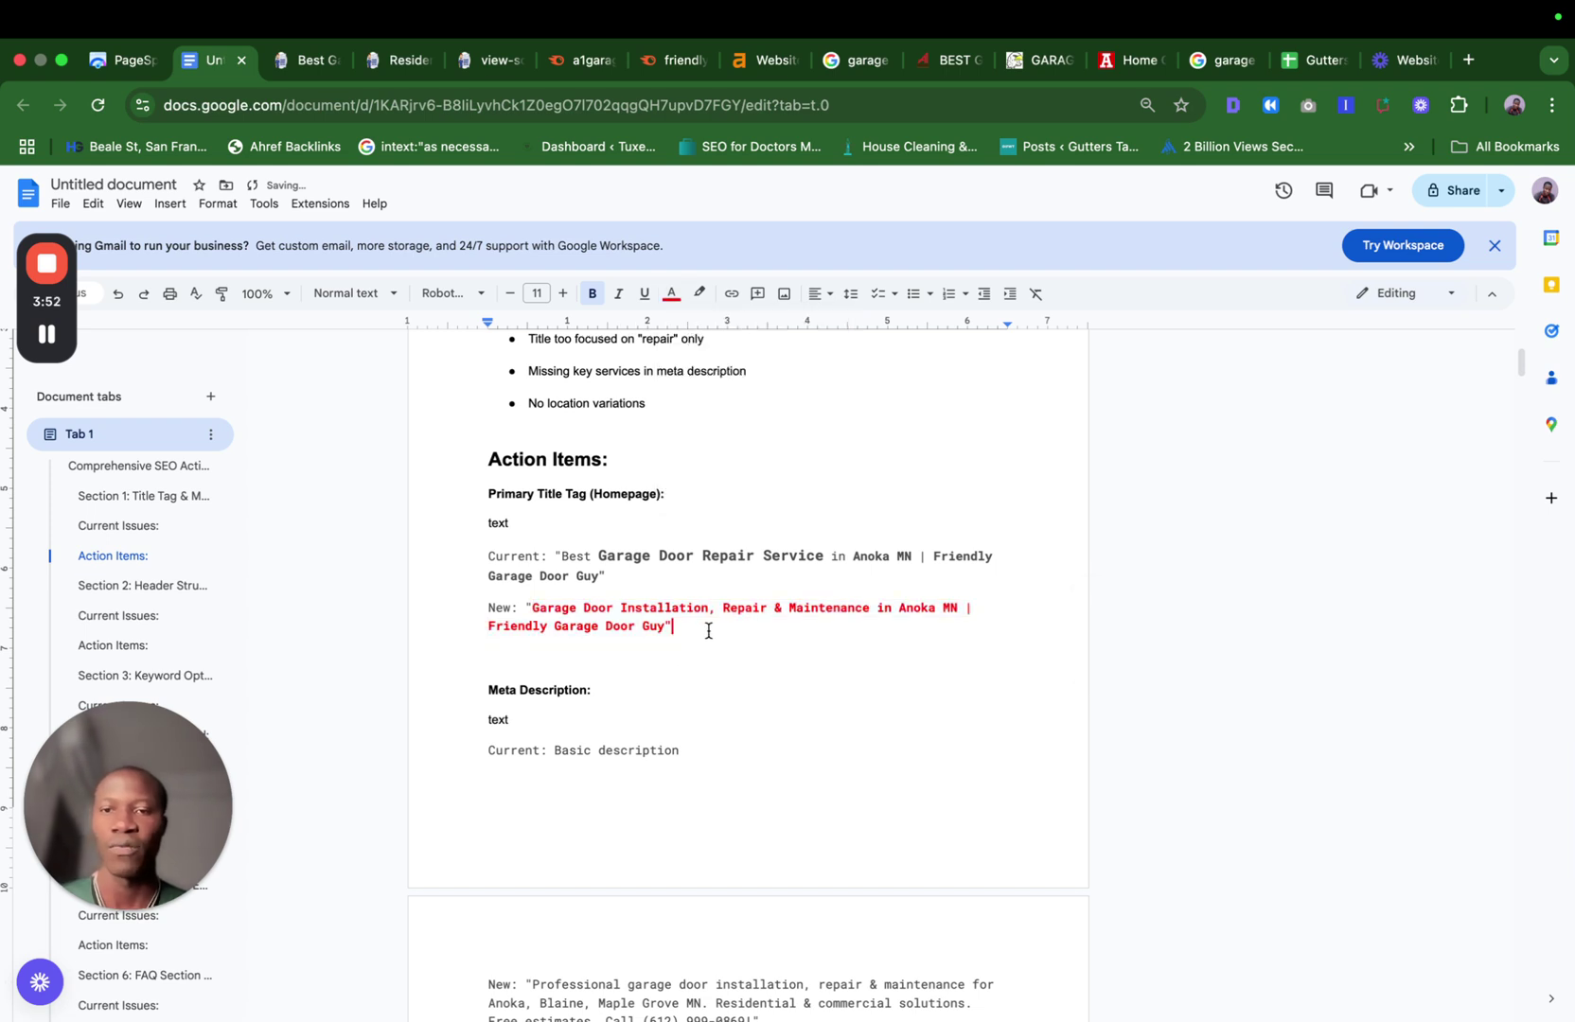
Compare the current title's service keyword and location with the homepage's hero headline, and return to the action plan.
left_click_drag(702, 558, 593, 559)
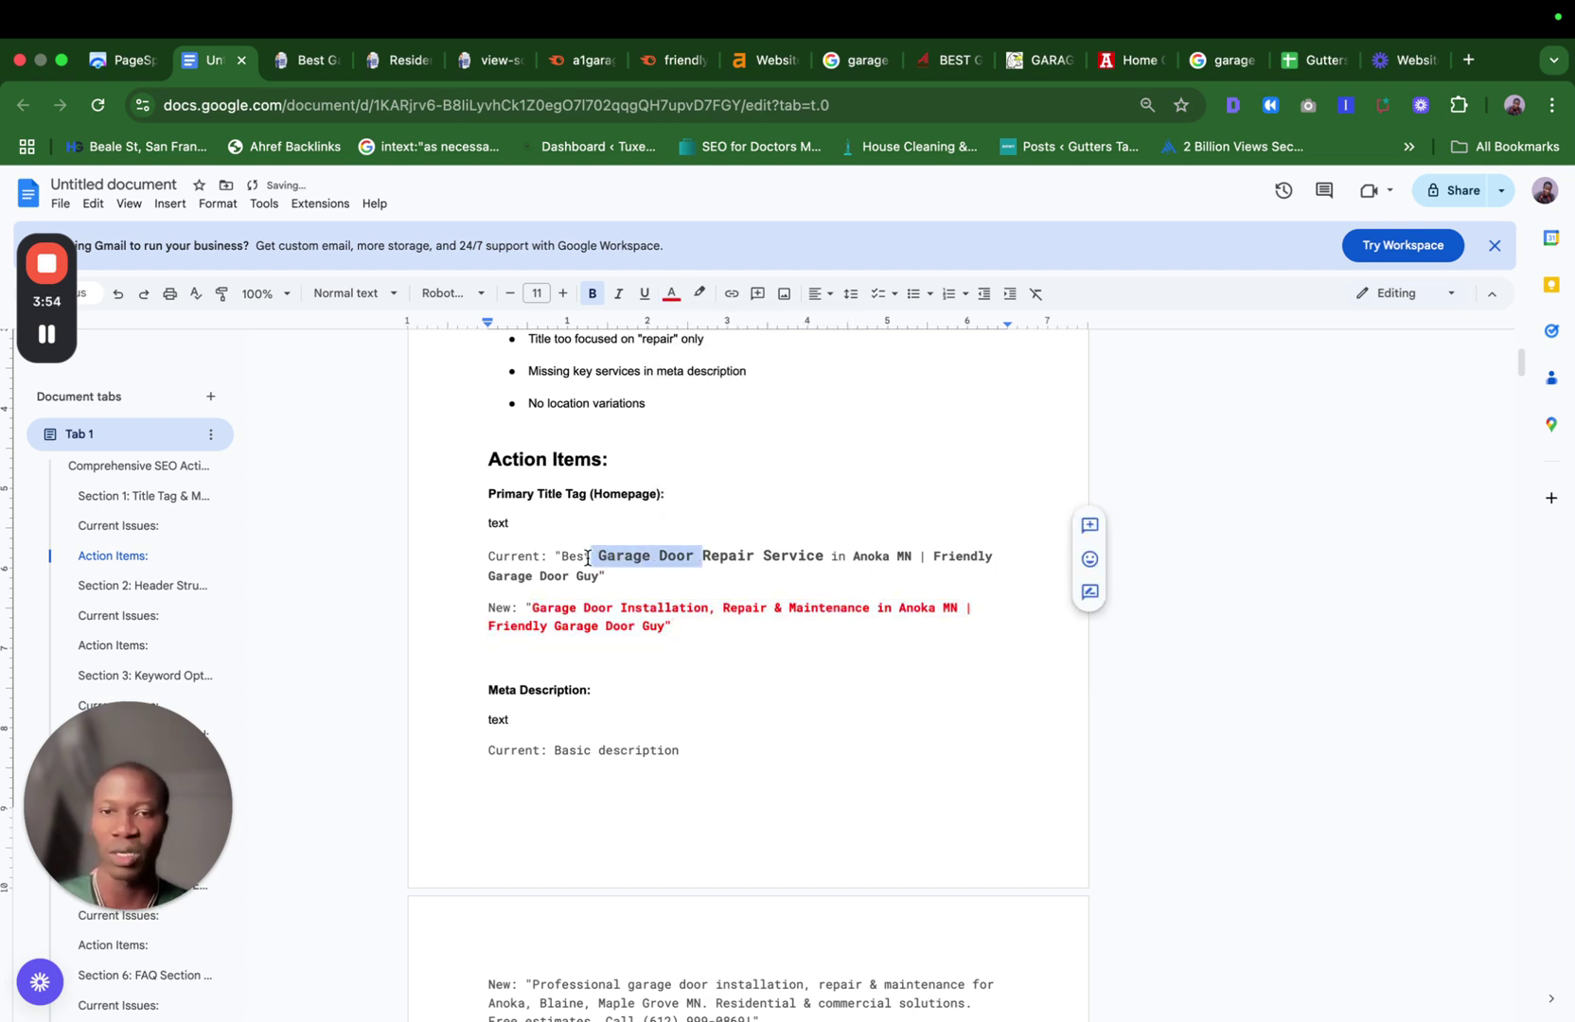
left_click_drag(913, 557, 849, 559)
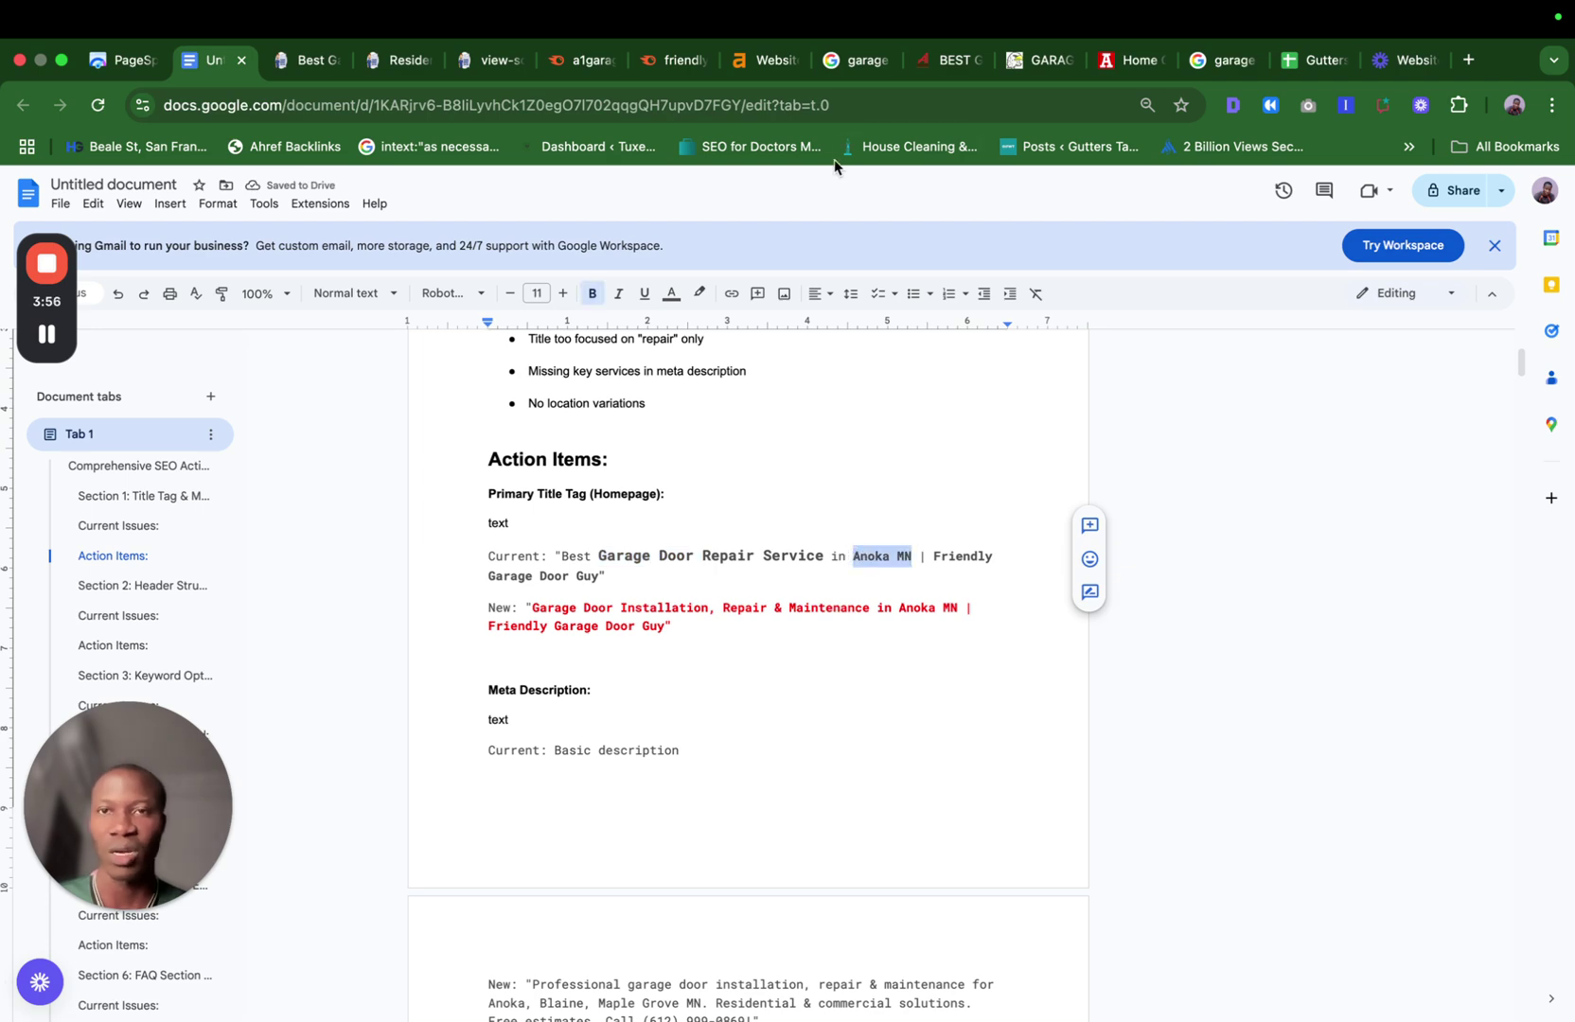
left_click(301, 62)
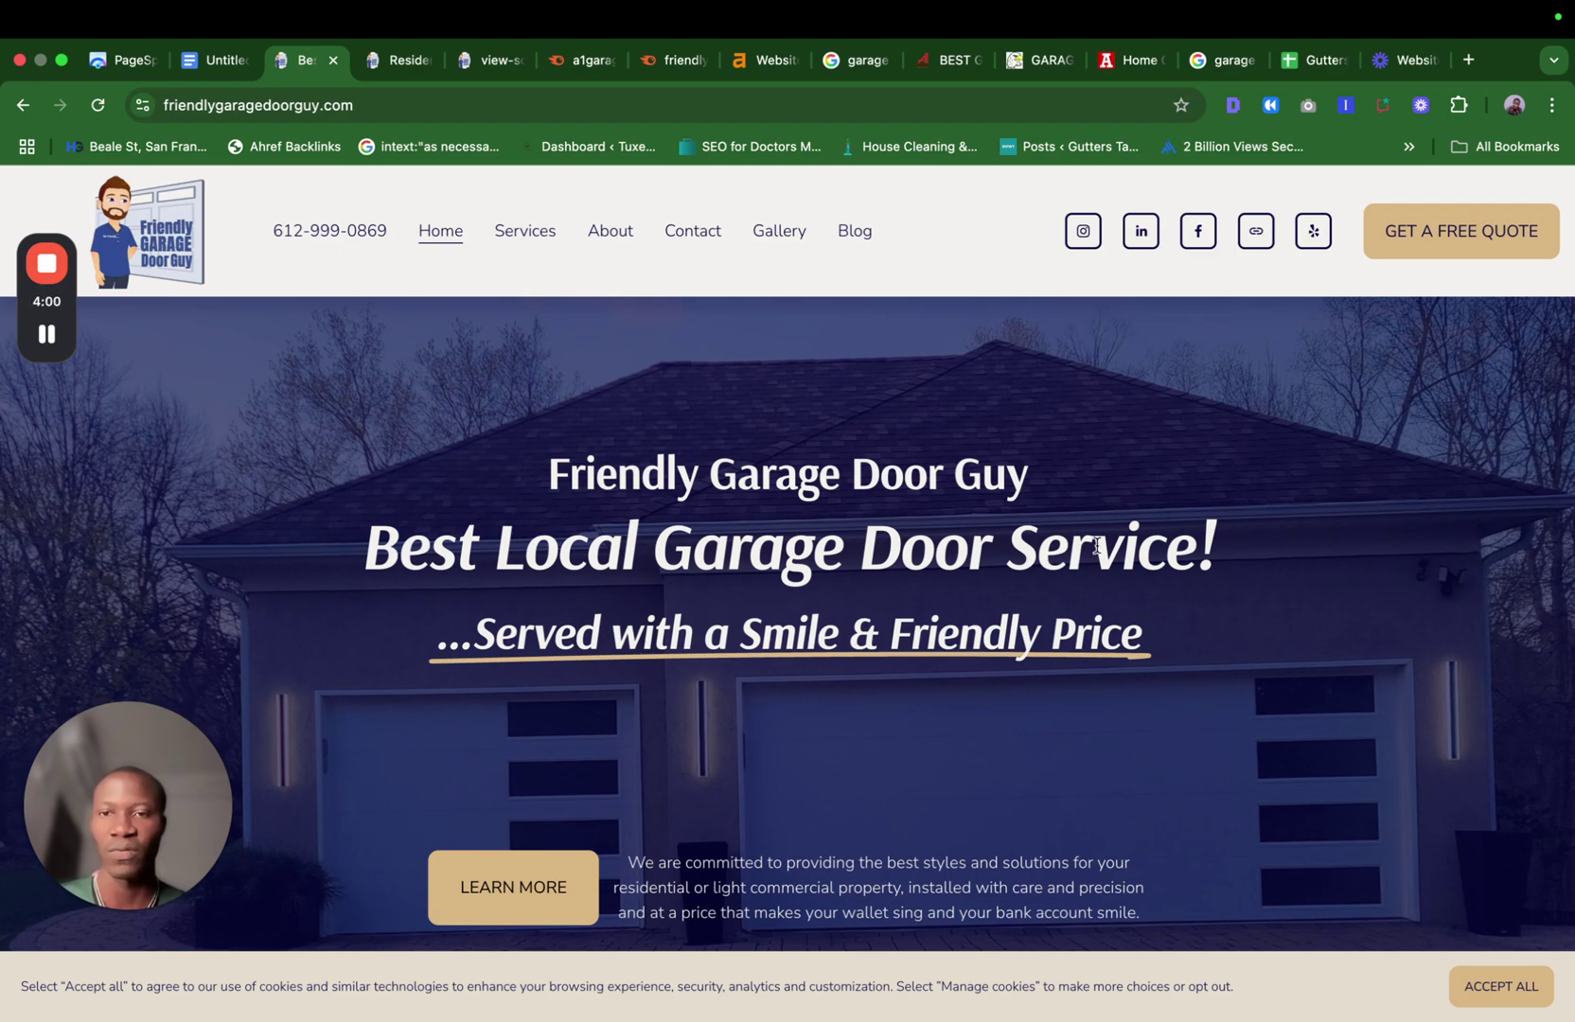
scroll(715, 655, "down", 3)
scroll(887, 694, "up", 1)
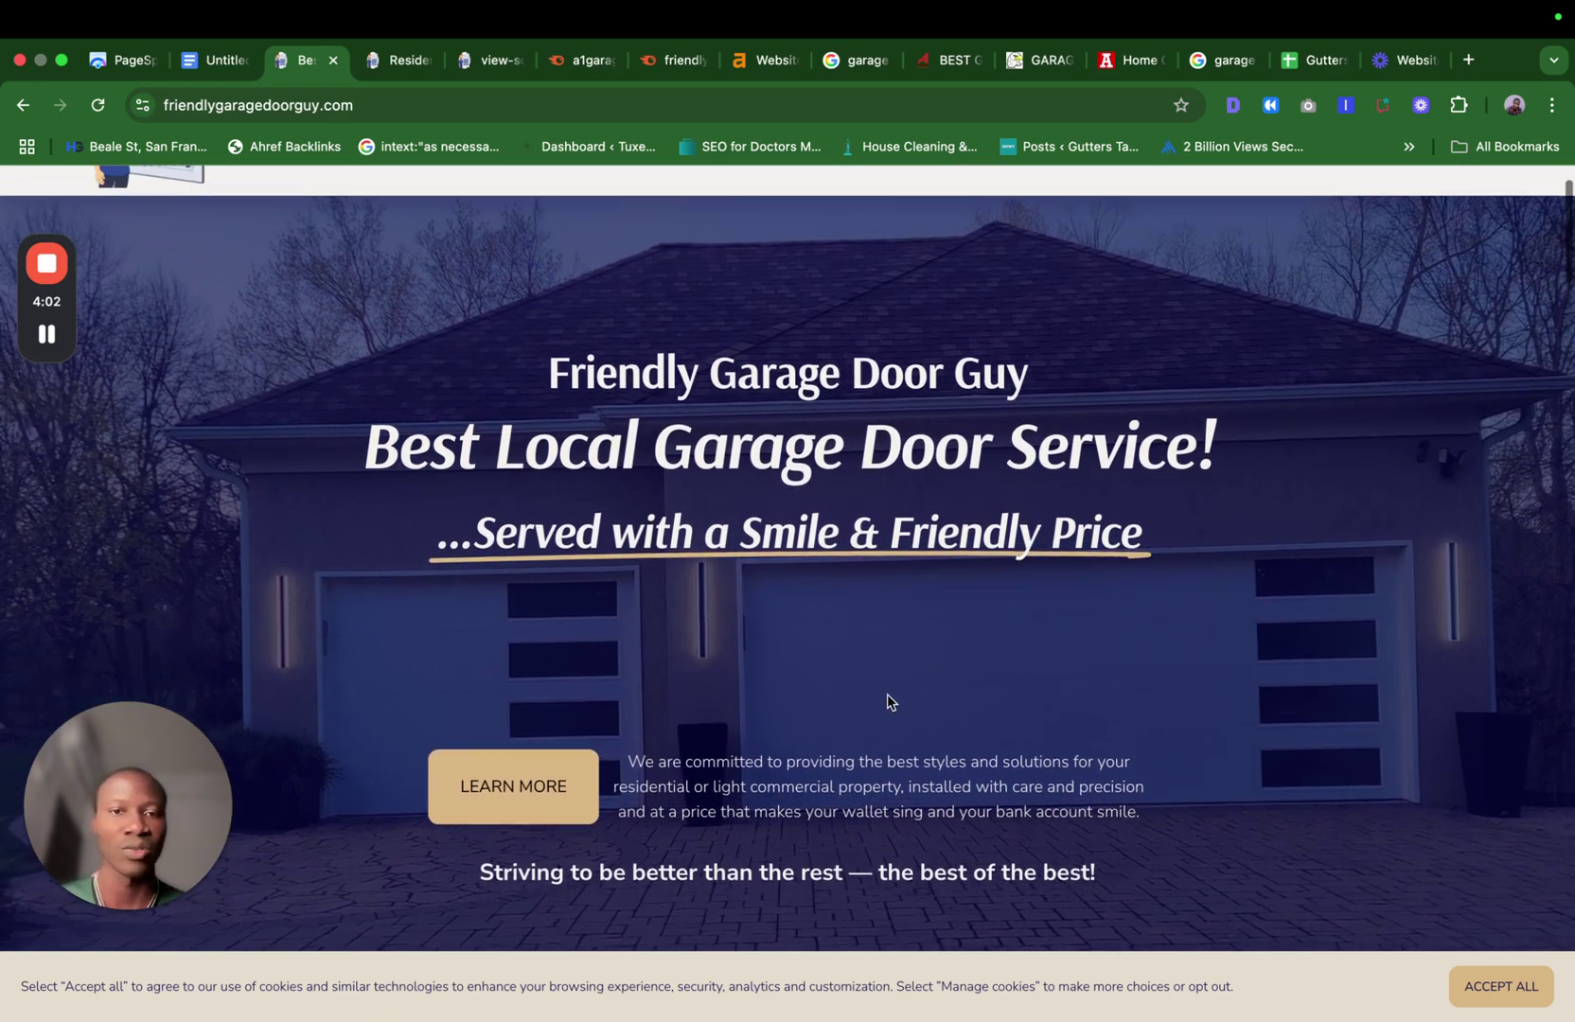
scroll(887, 693, "down", 6)
scroll(886, 693, "up", 7)
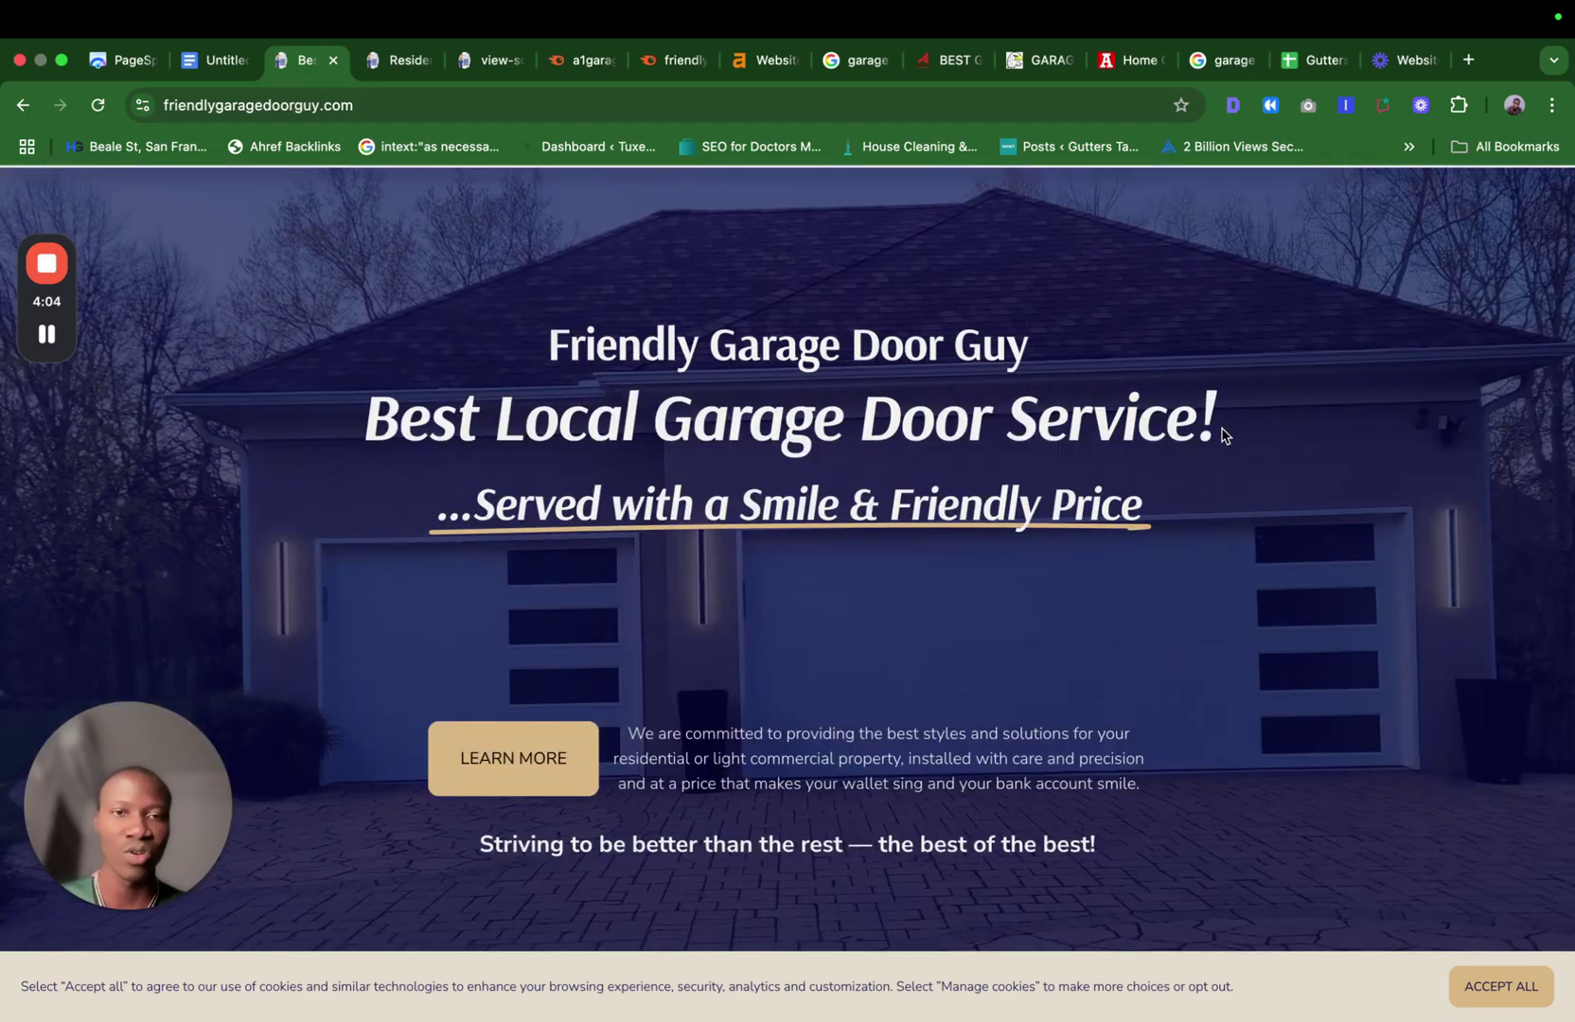
scroll(1239, 425, "up", 3)
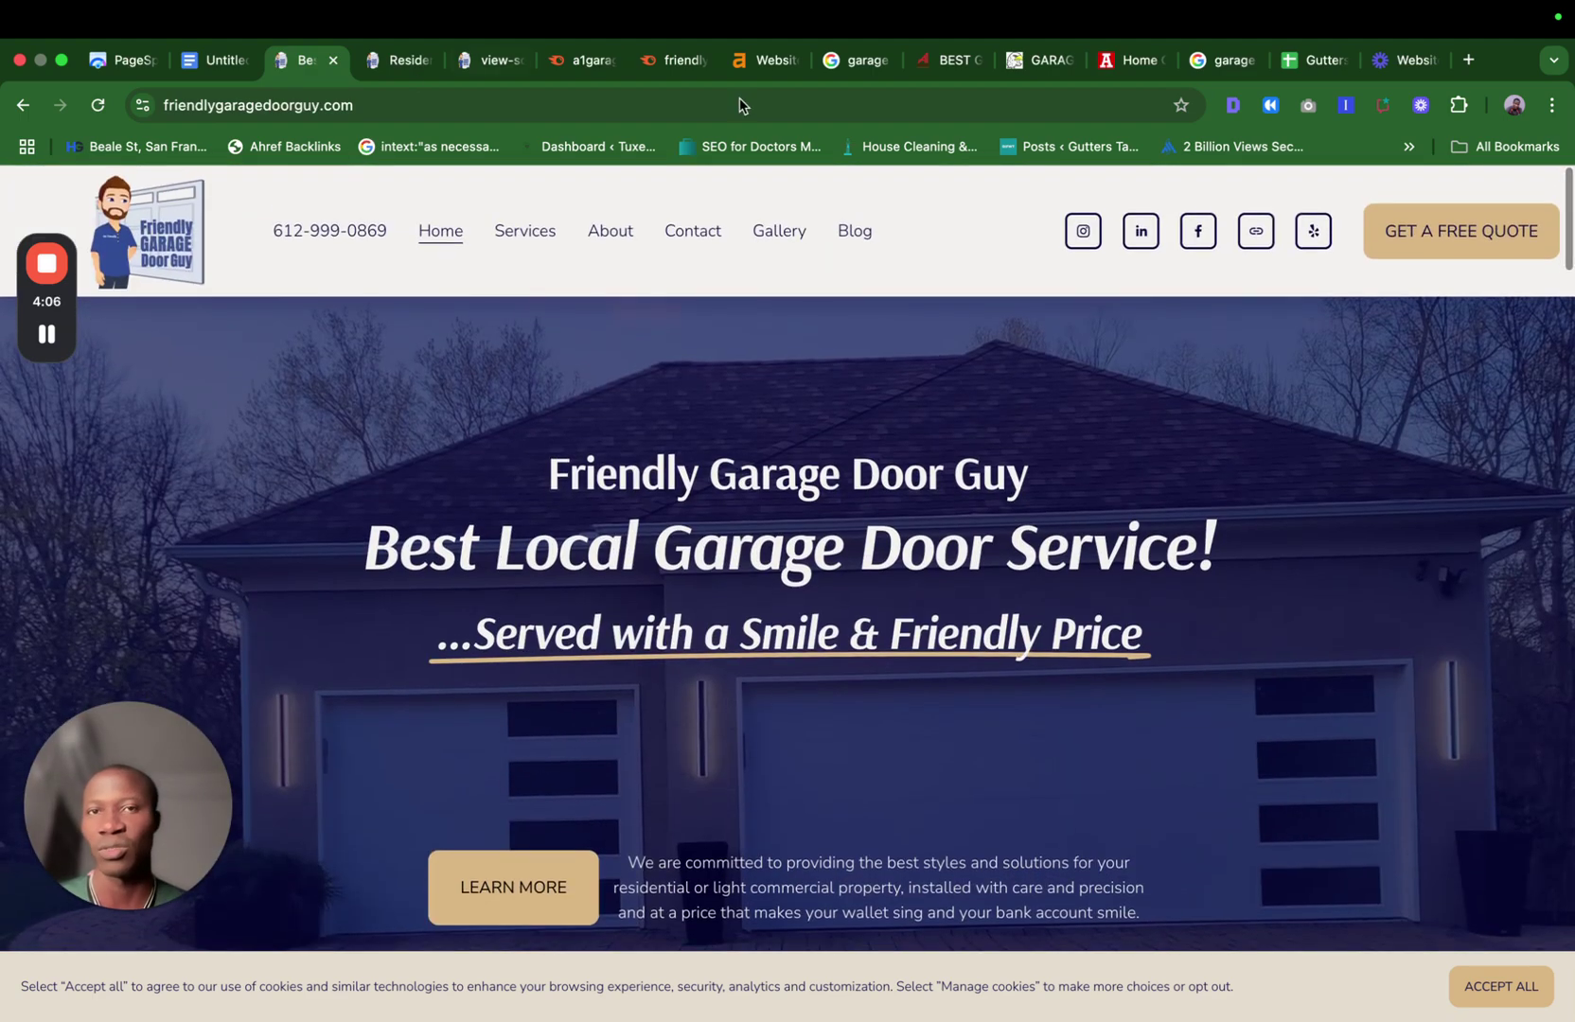
left_click(218, 59)
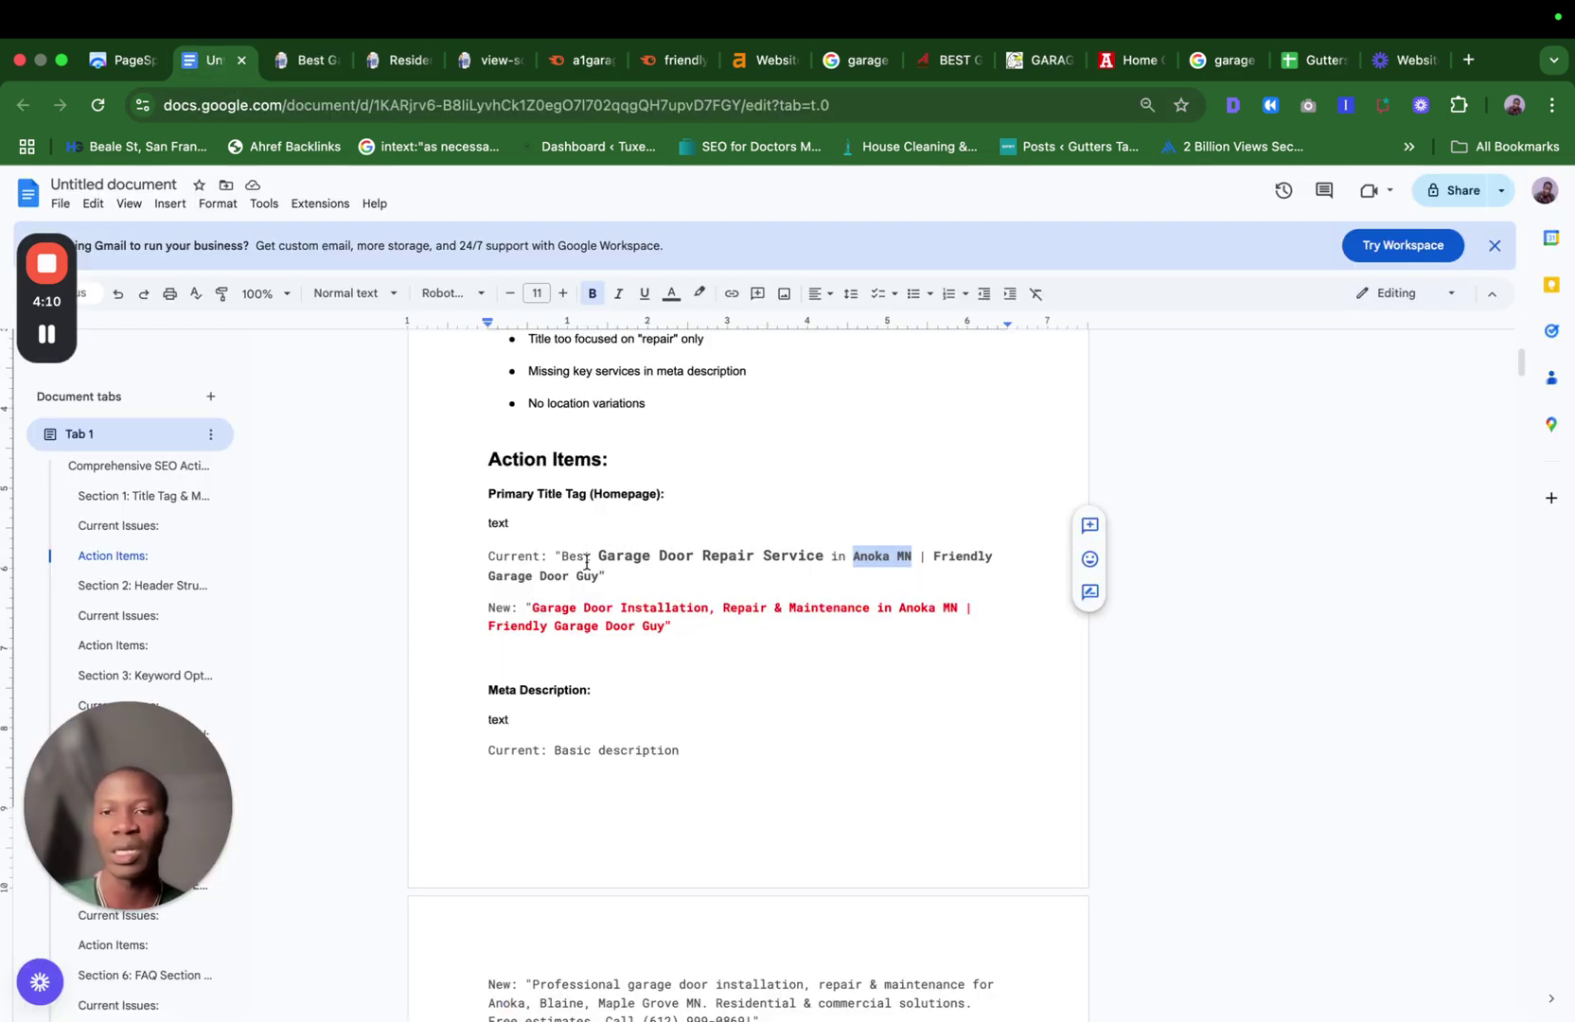
left_click_drag(838, 552, 823, 556)
left_click(977, 558)
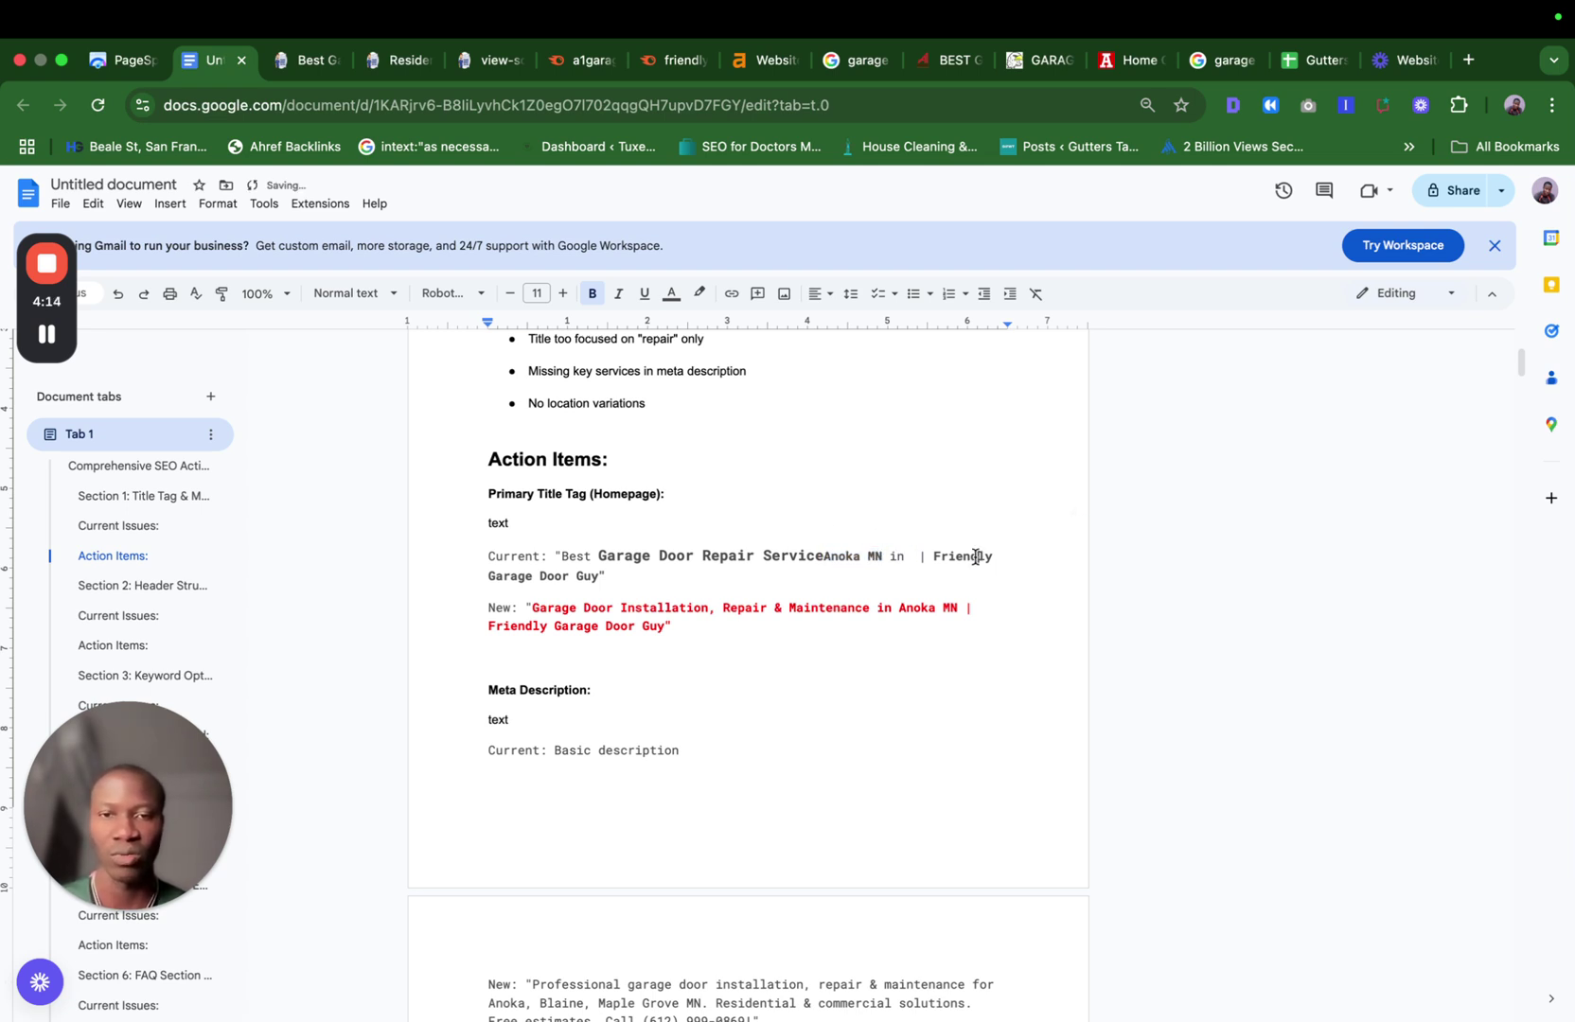
key("super+z")
Read the proposed meta description, Section 1's implementation notes and Section 2's current header structure issues.
scroll(847, 792, "down", 6)
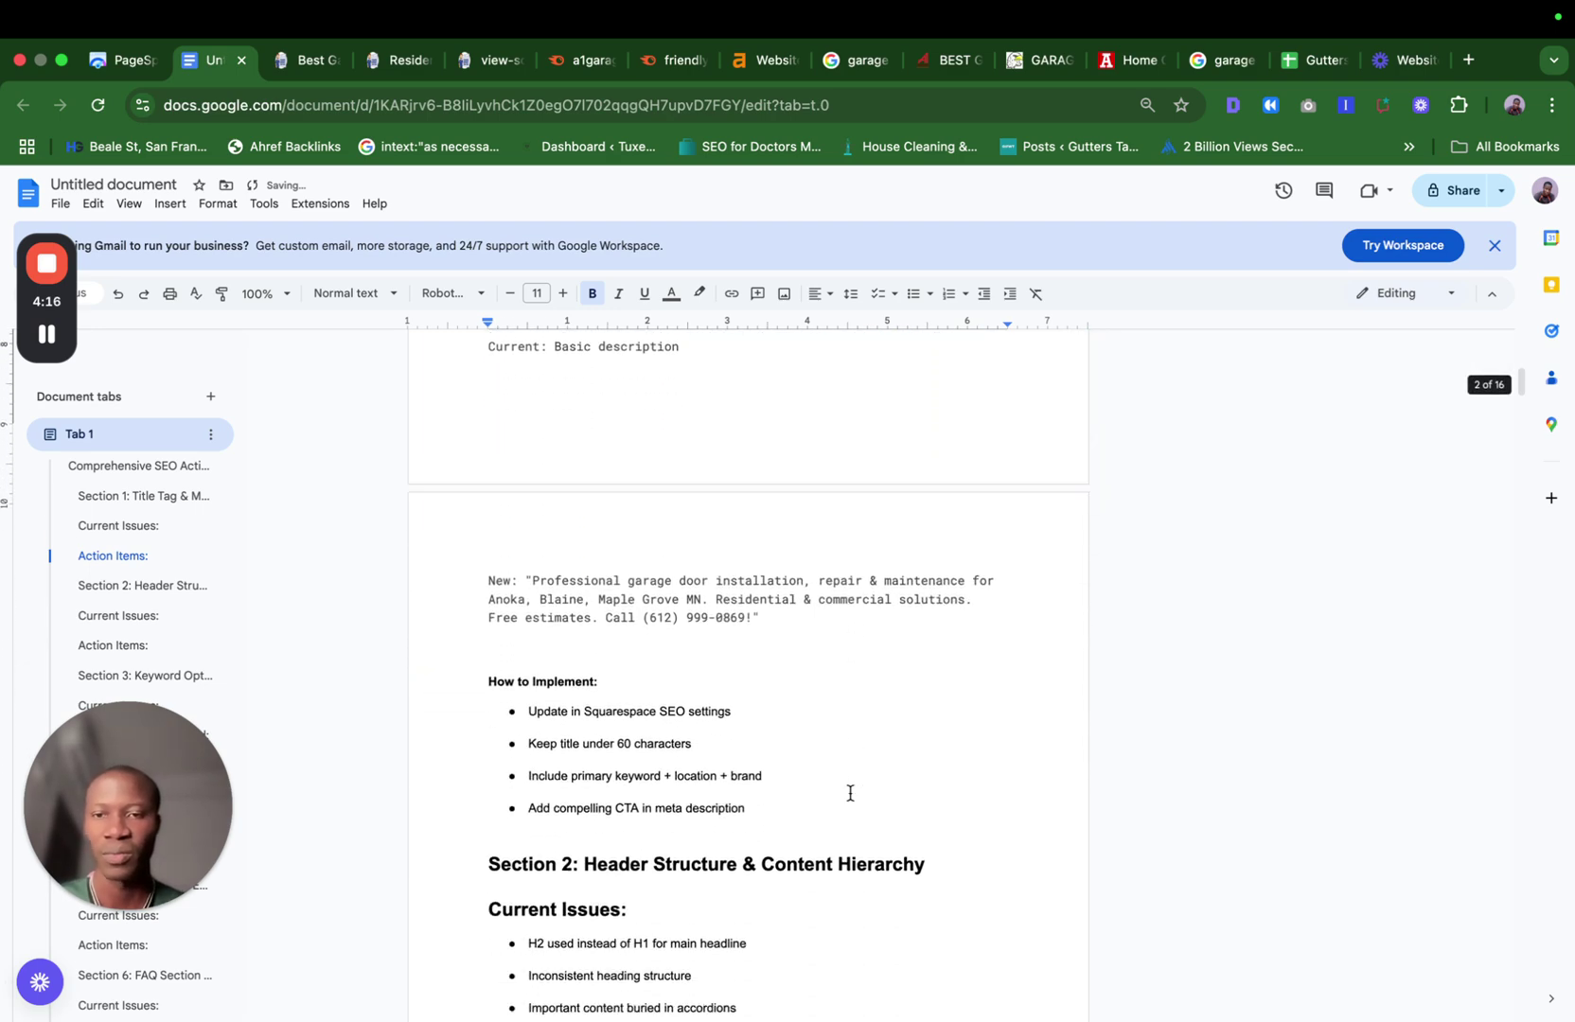
scroll(836, 618, "down", 3)
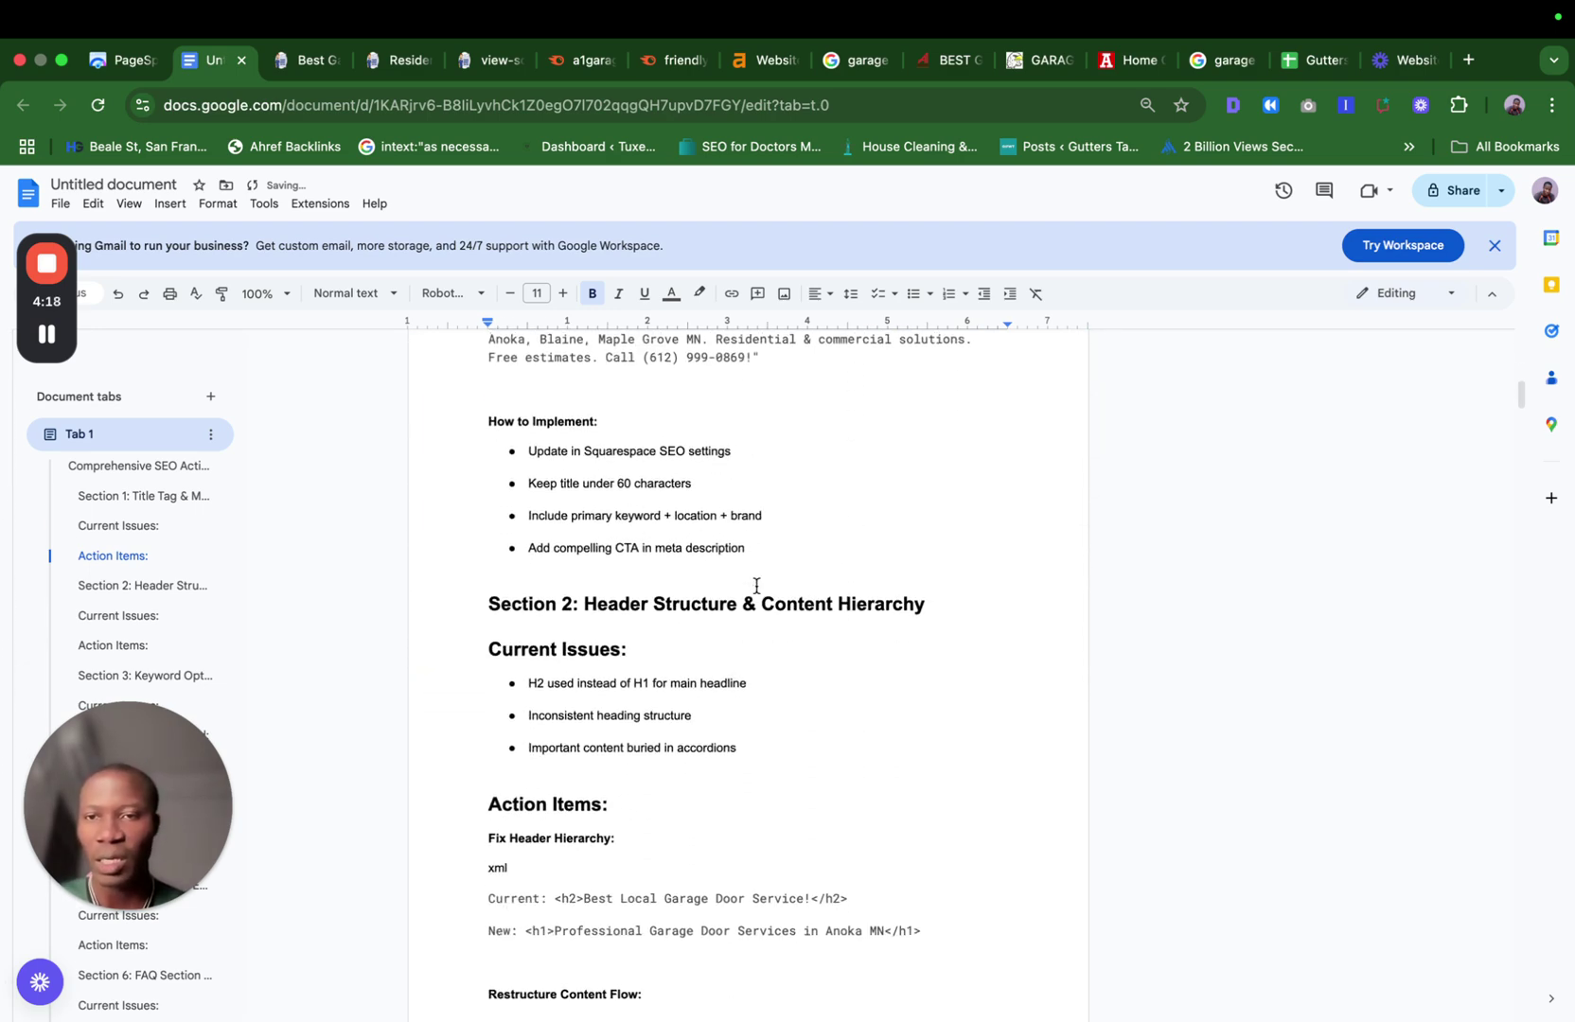
scroll(687, 476, "down", 5)
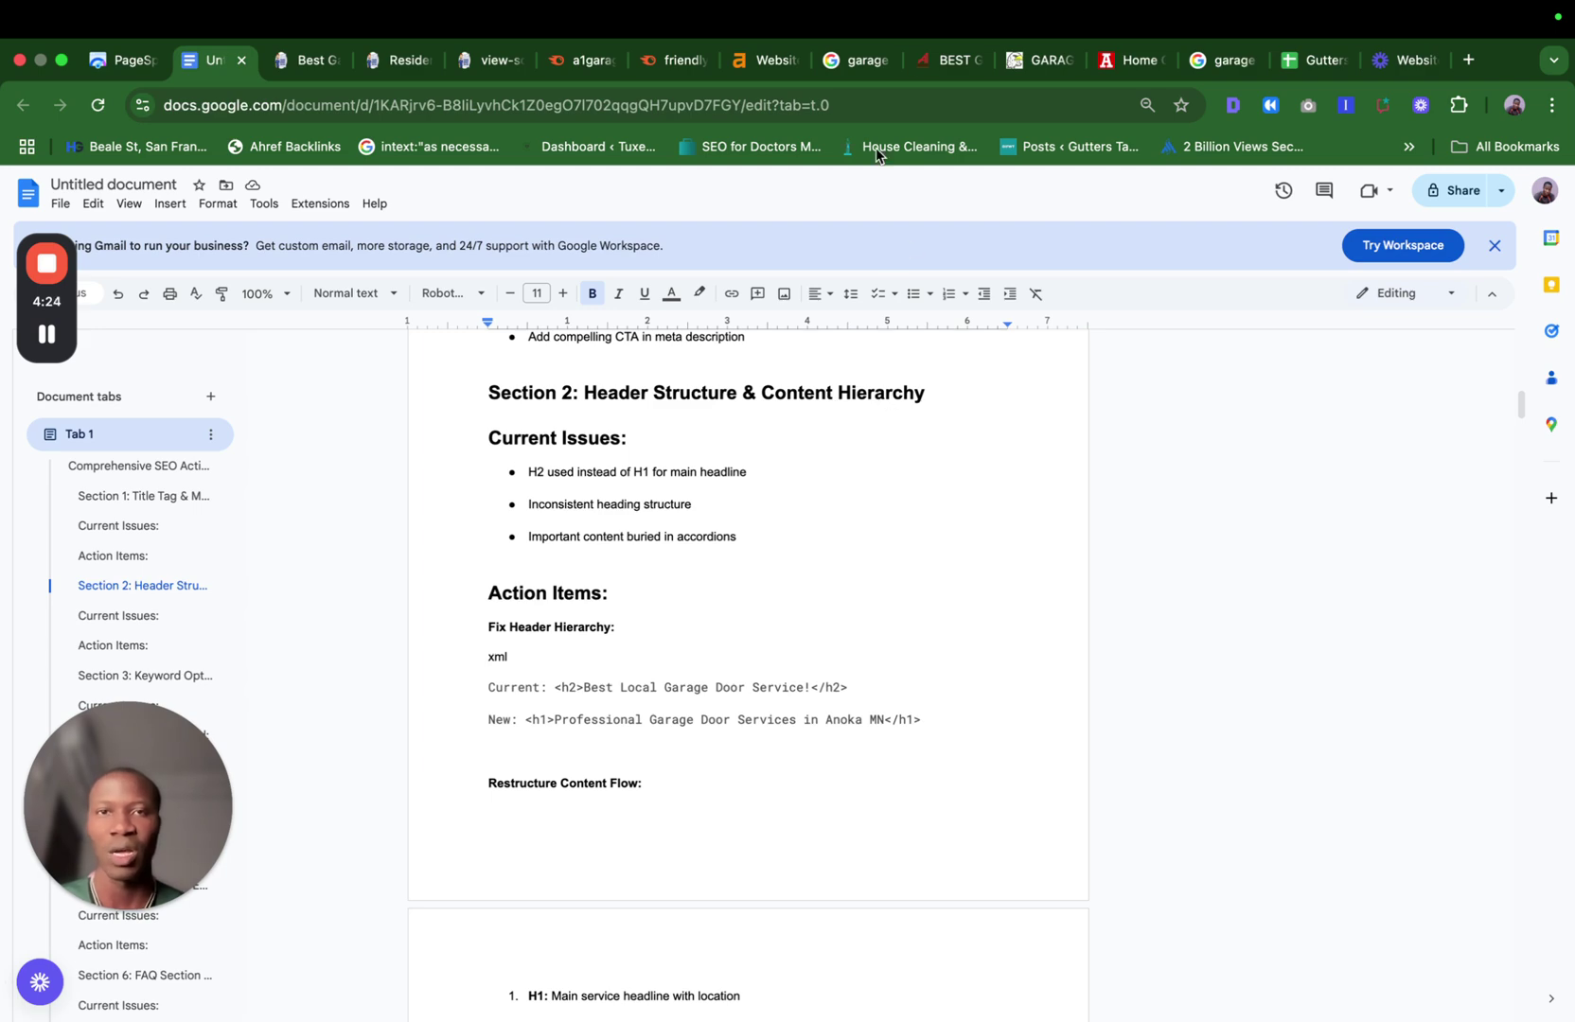
Inspect the homepage's H1, H2 and H3 order in the Detailed SEO extension's heading list.
left_click(309, 60)
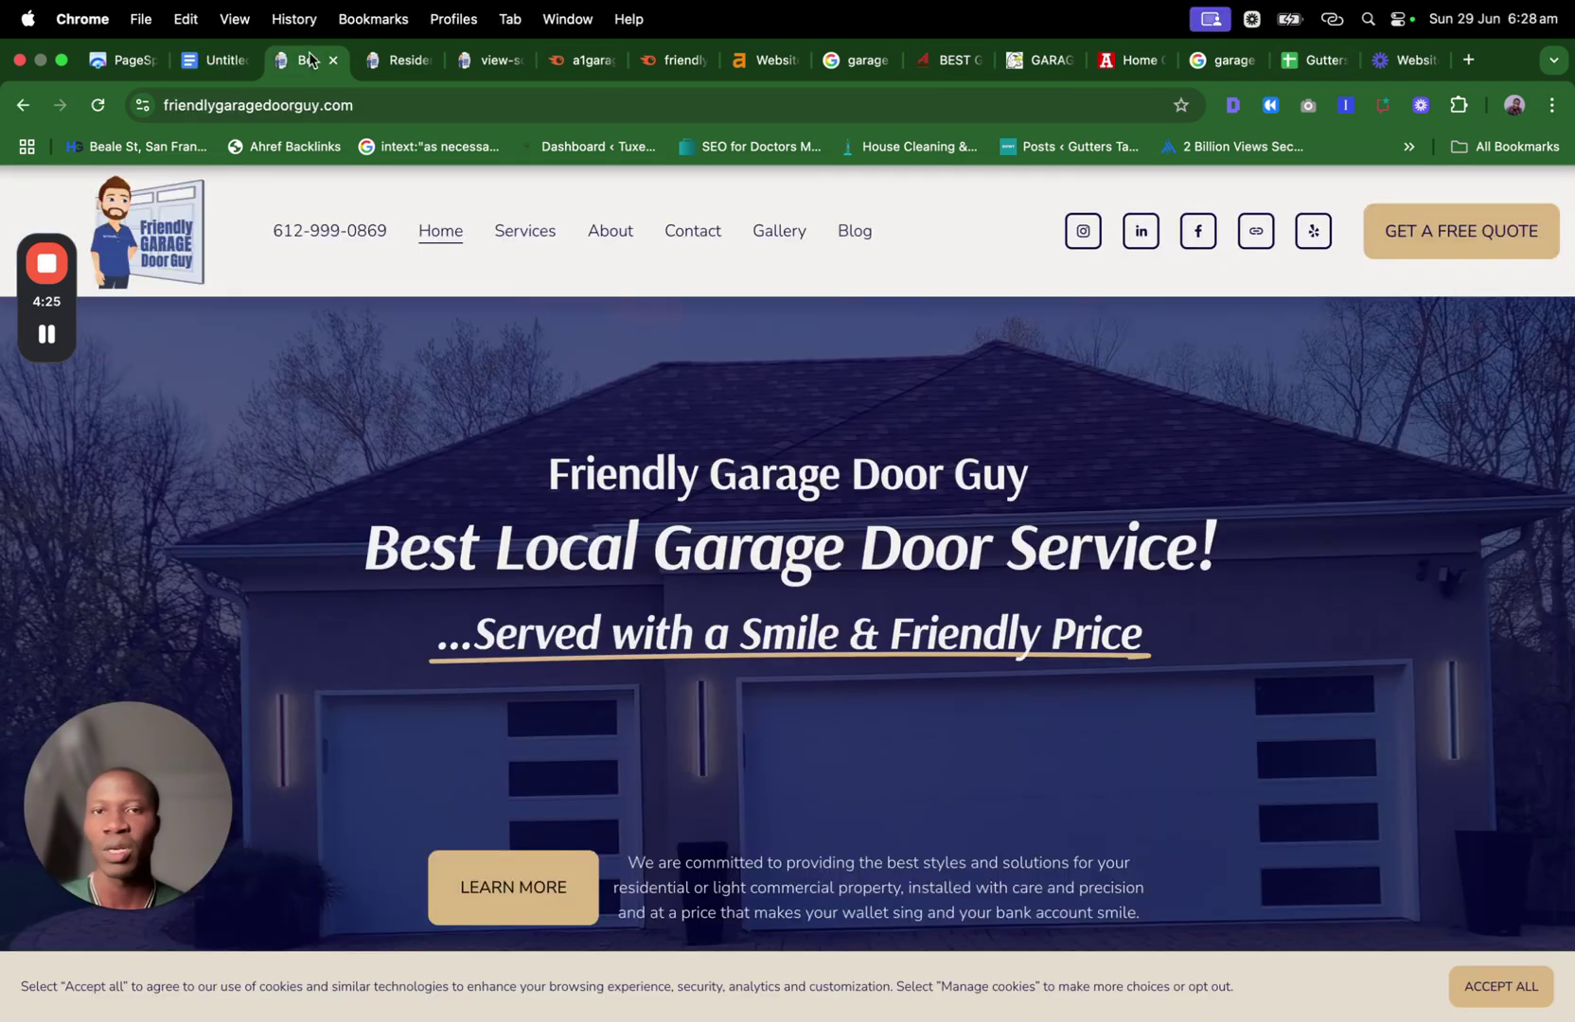
left_click(1232, 104)
left_click(730, 178)
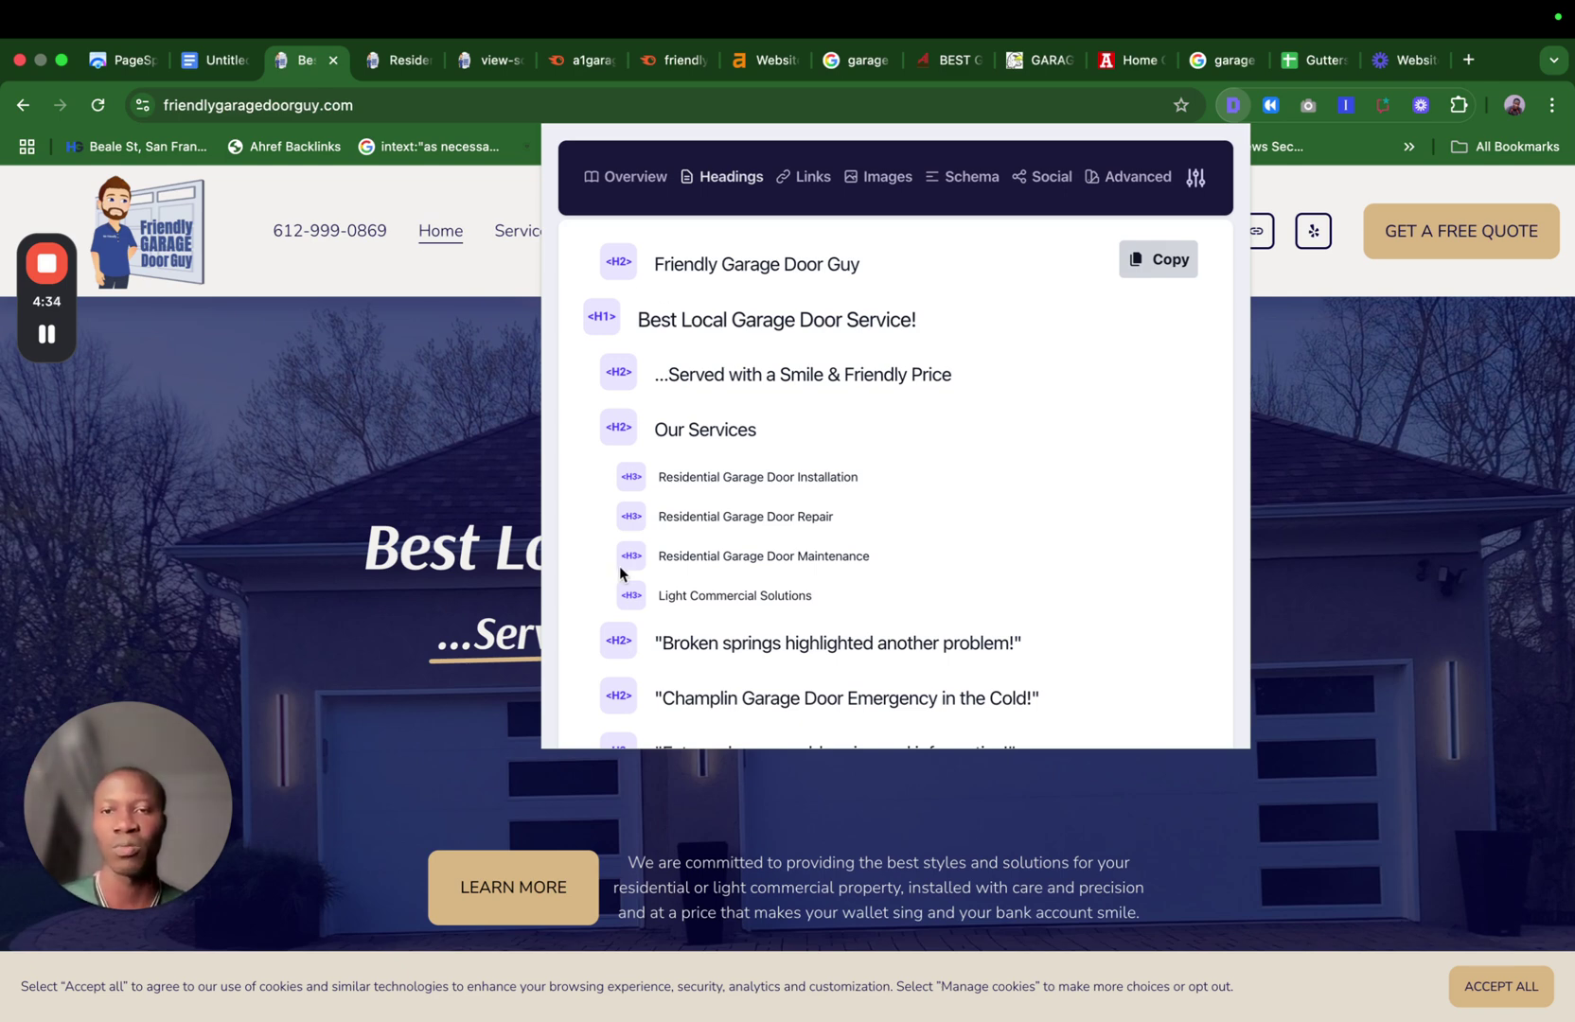
scroll(606, 672, "down", 2)
scroll(662, 473, "up", 2)
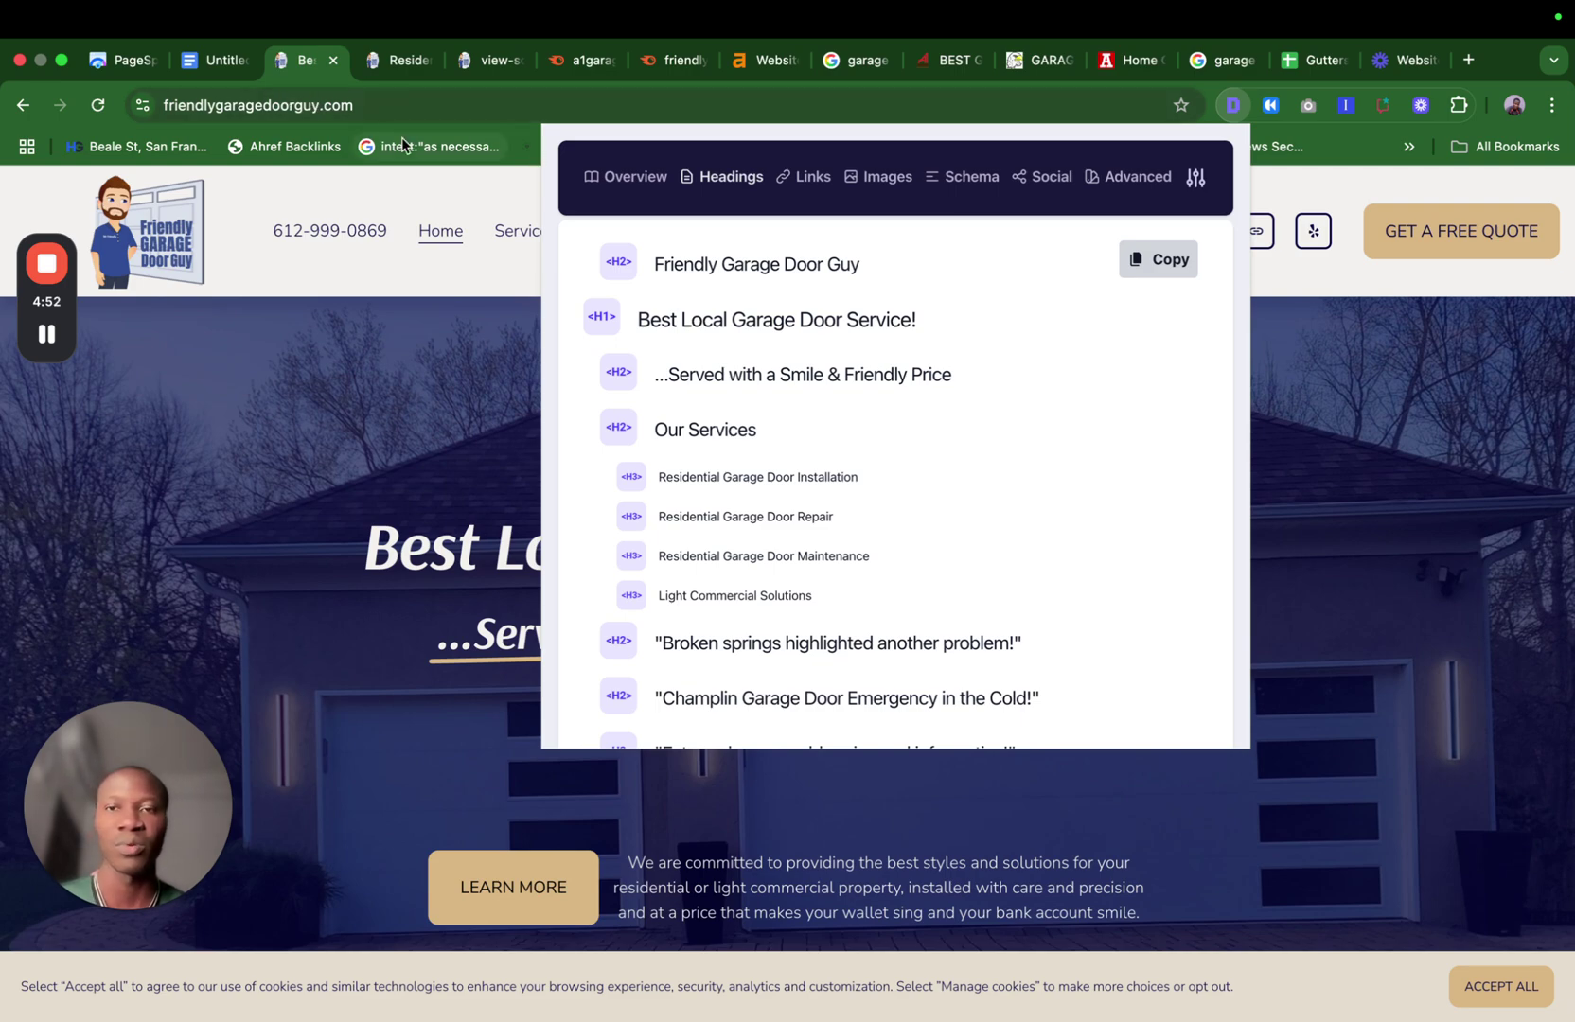
Return to the action plan and read Section 2's header hierarchy fix, content flow restructuring and implementation notes.
left_click(217, 62)
scroll(711, 594, "down", 1)
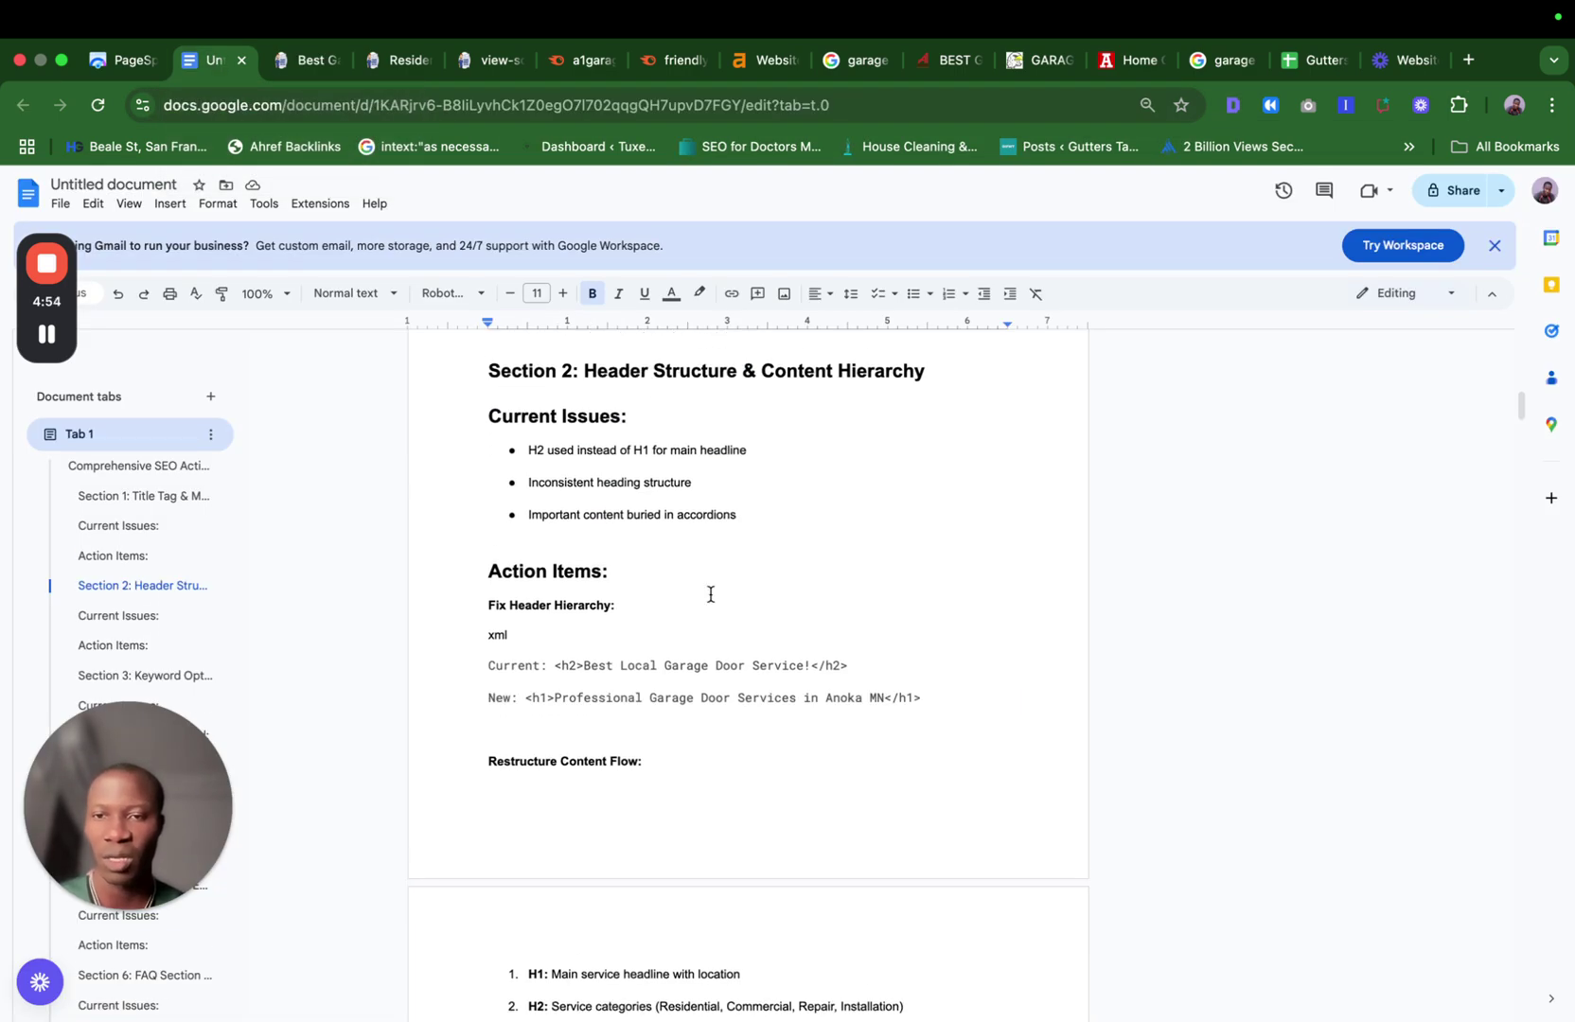
scroll(679, 615, "down", 5)
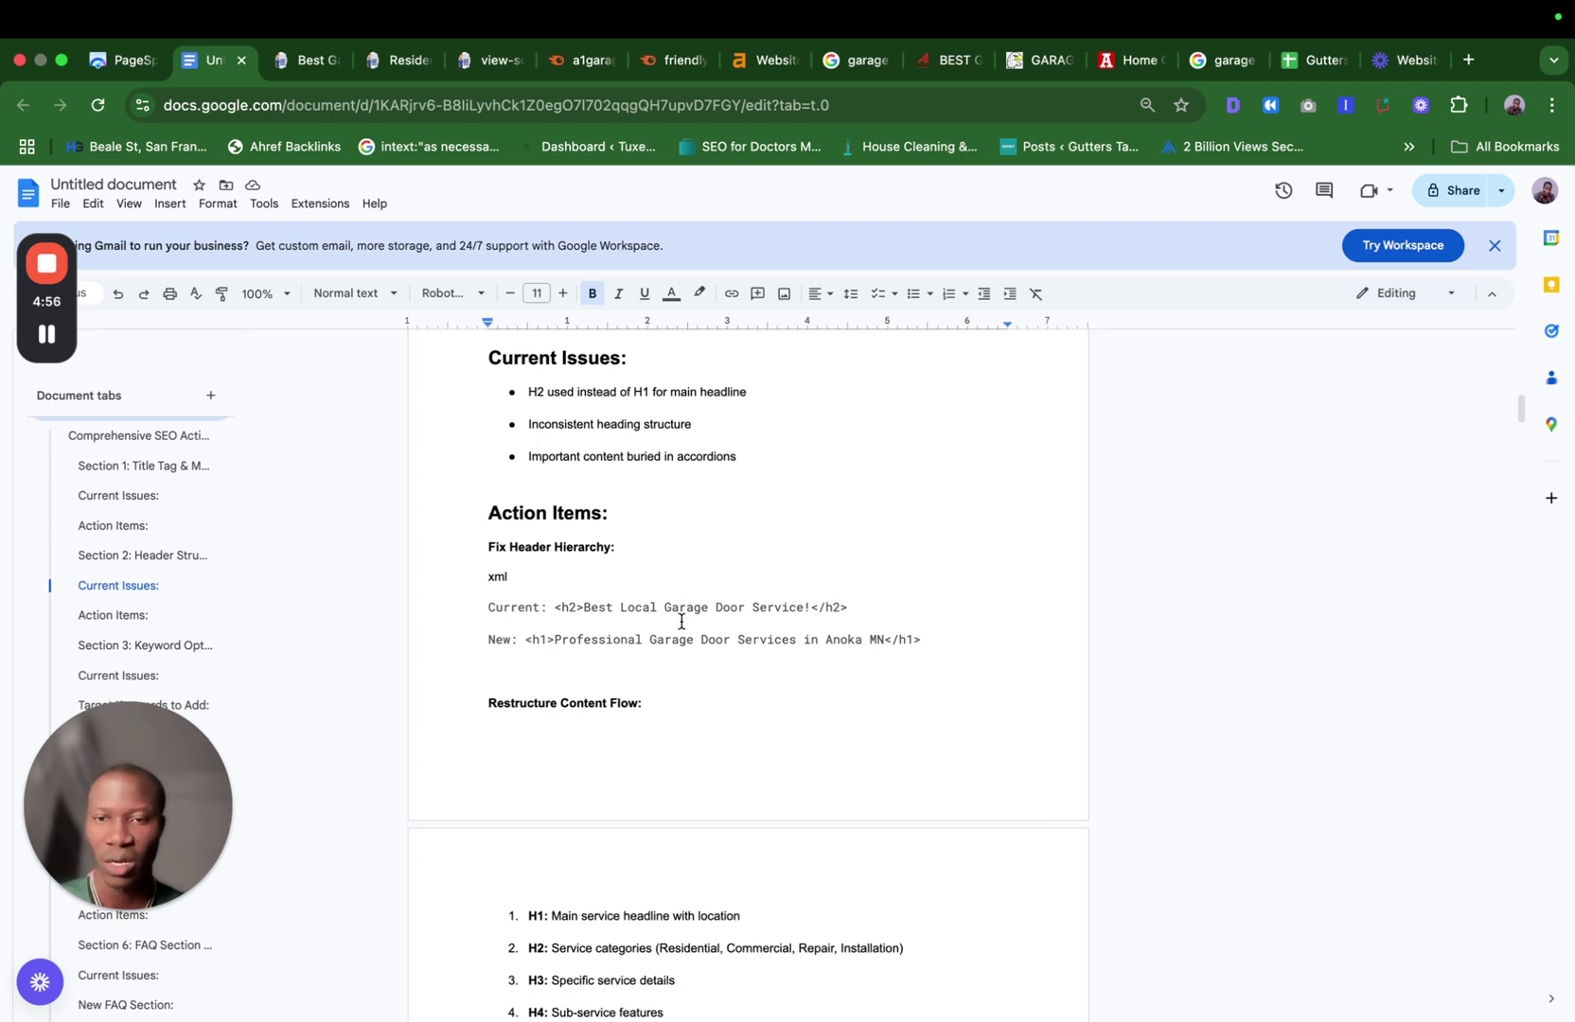
scroll(591, 707, "down", 1)
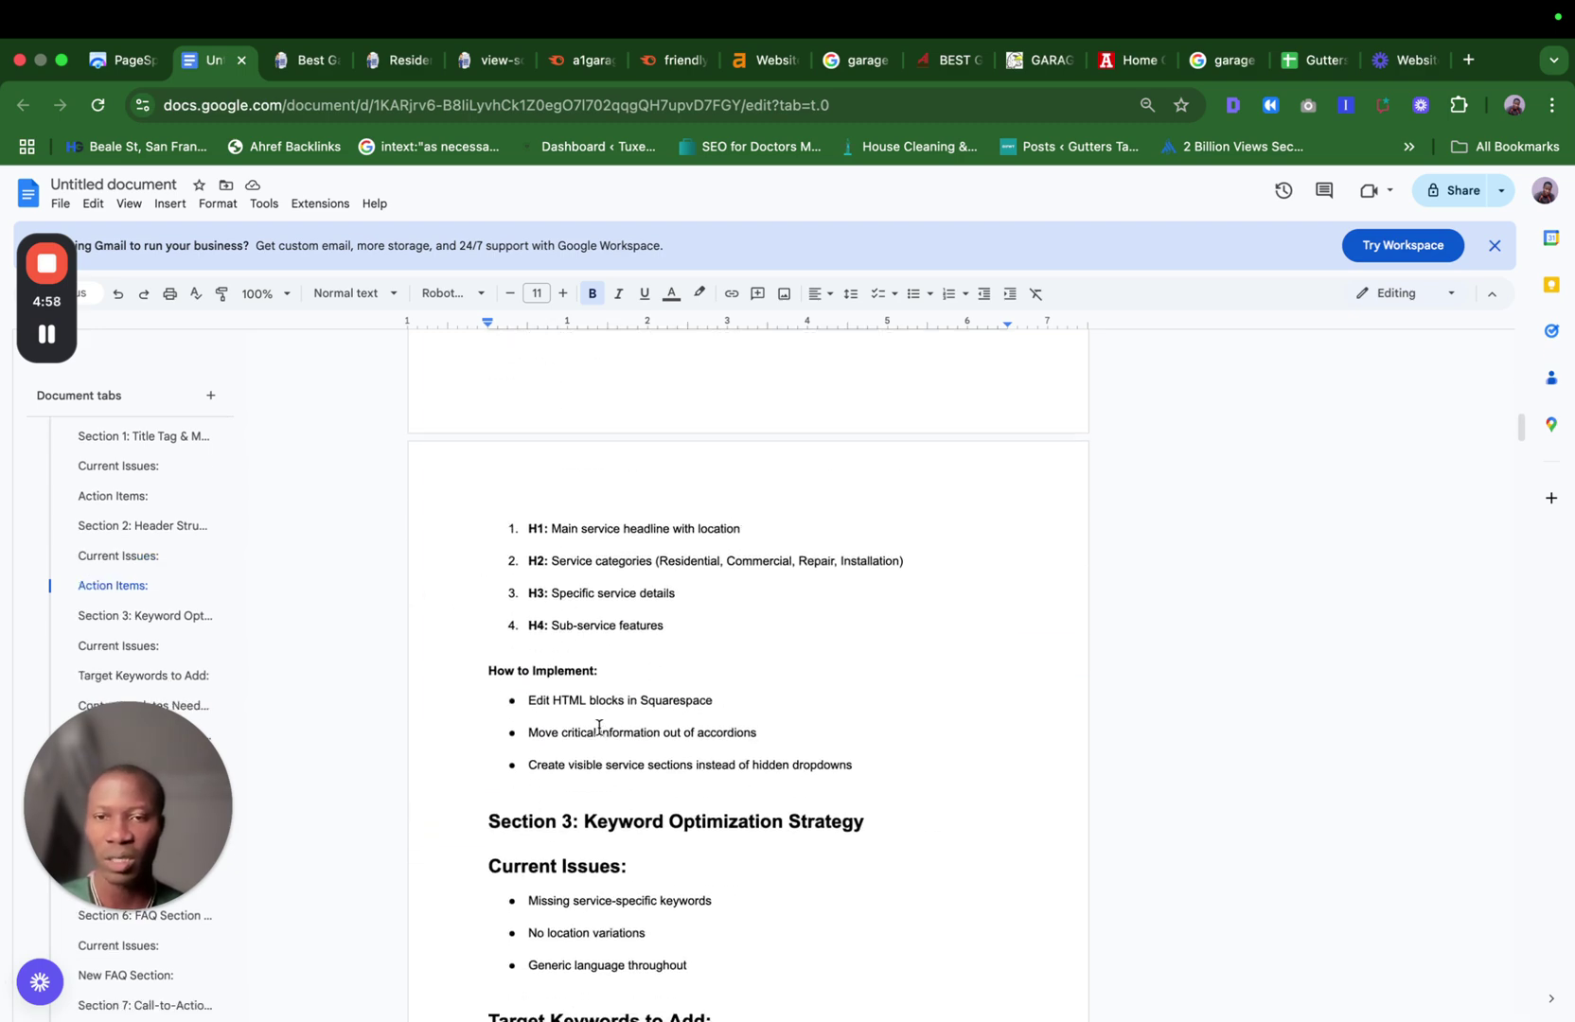
scroll(718, 678, "down", 1)
scroll(736, 677, "up", 1)
Read Section 3's current keyword issues and the primary keywords to add, enlarging the document view to 150%.
scroll(736, 679, "down", 6)
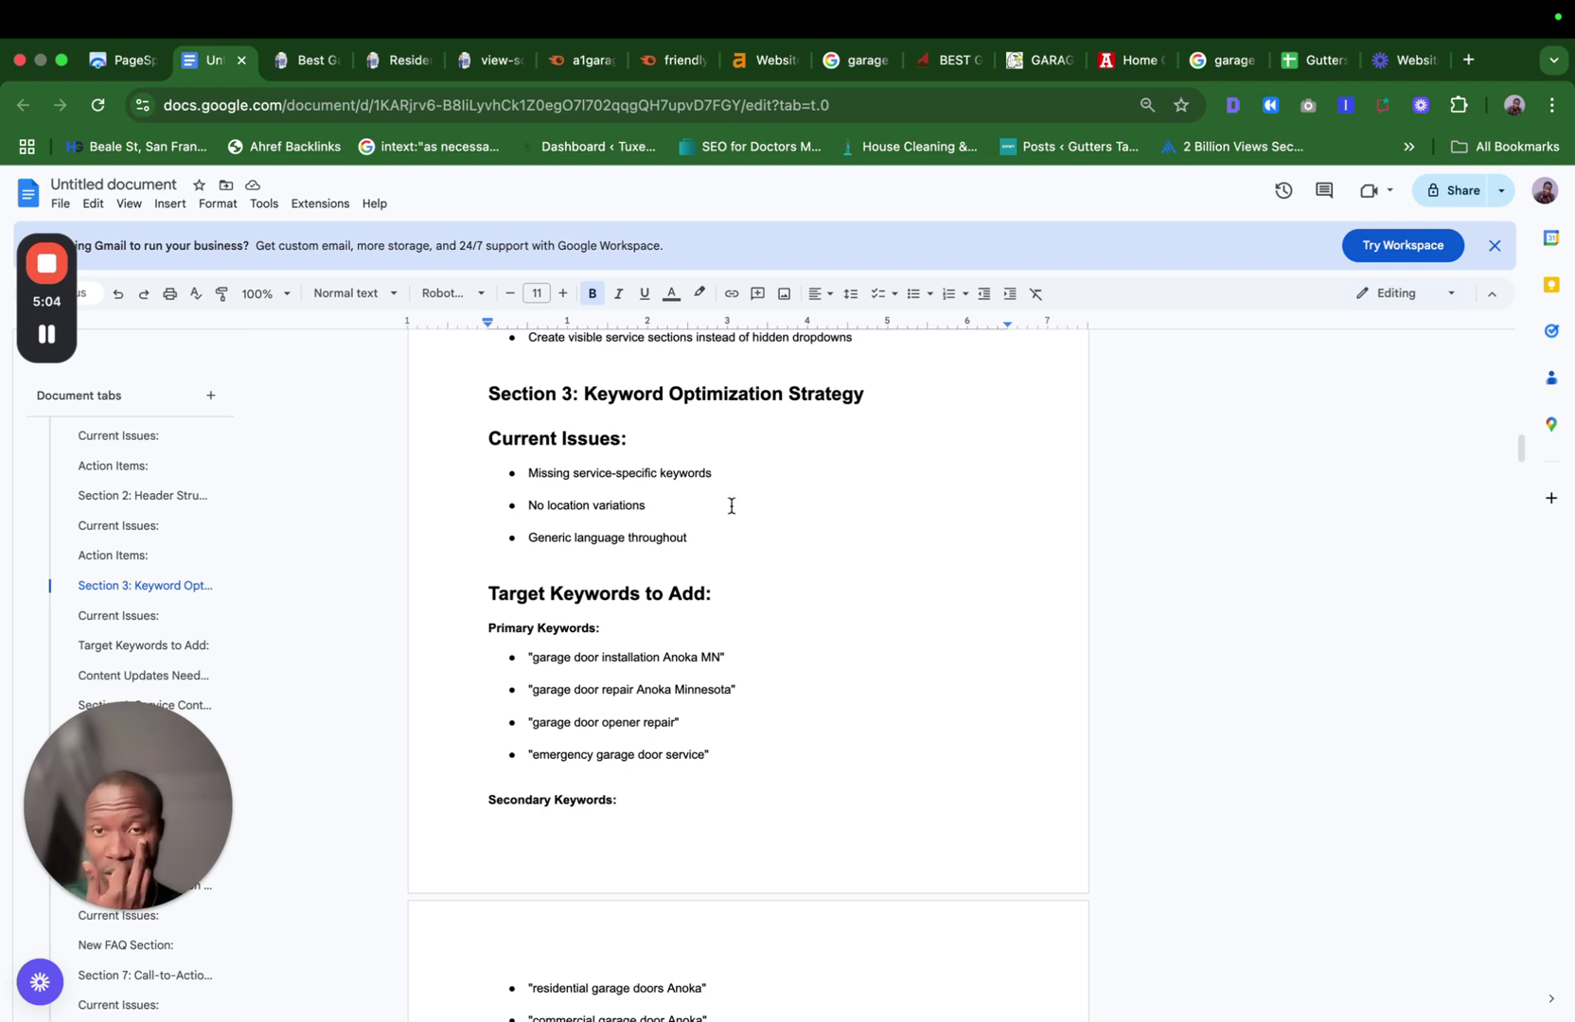
scroll(619, 535, "down", 1)
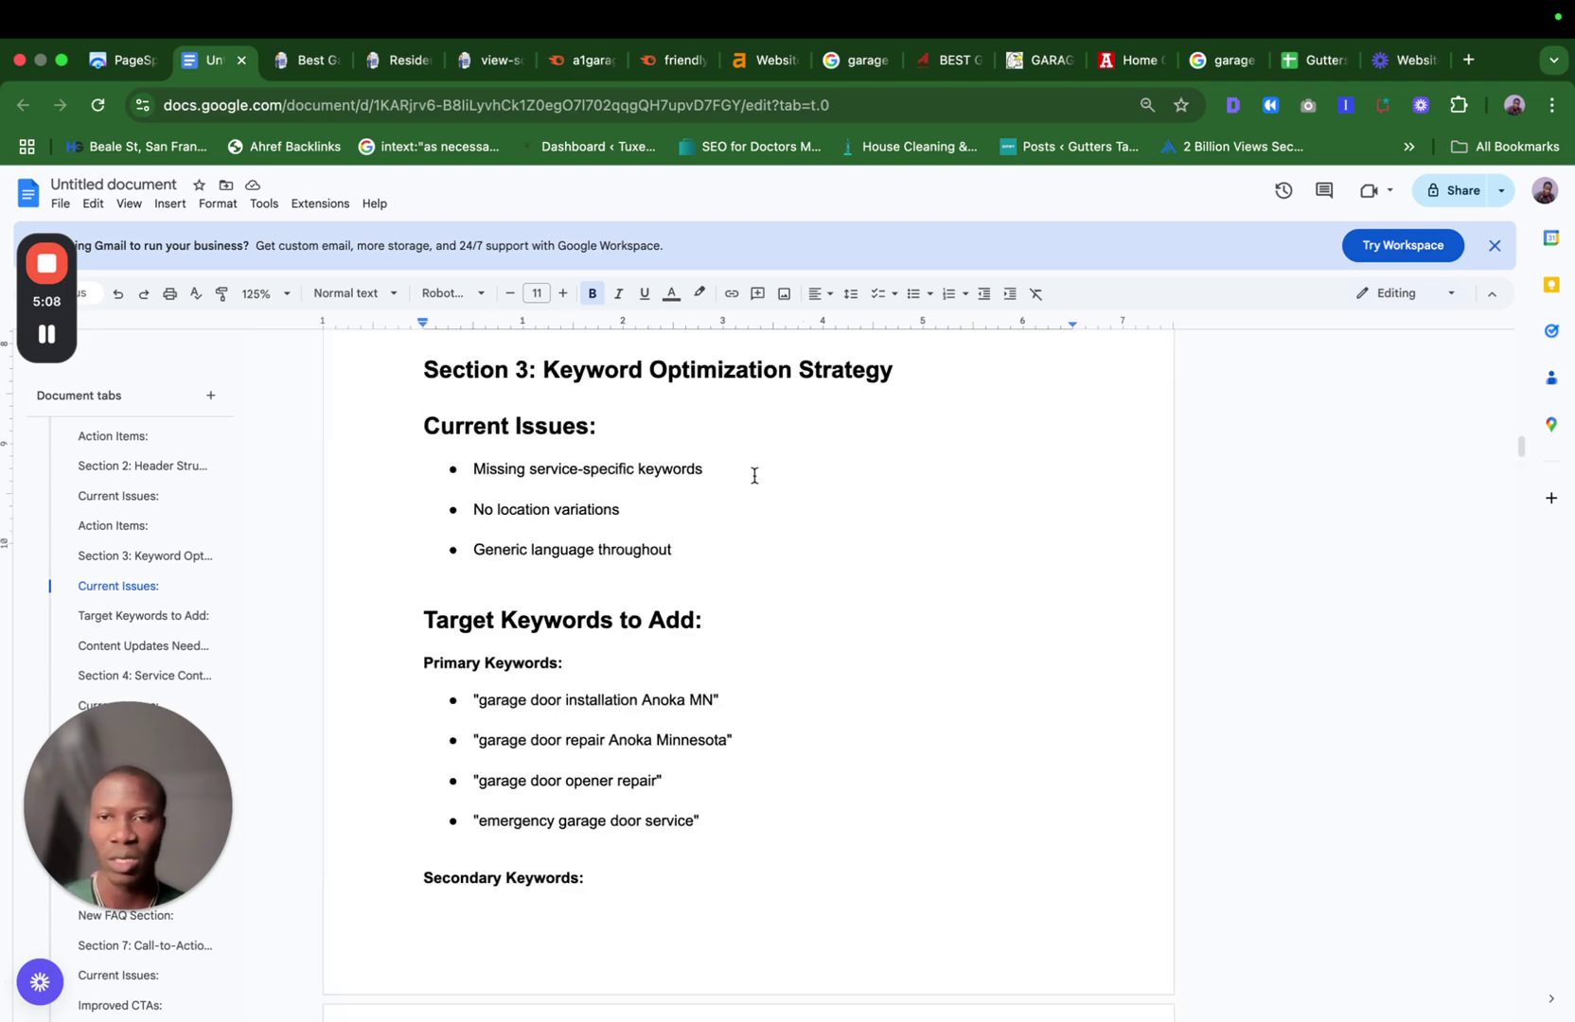
scroll(726, 517, "up", 5)
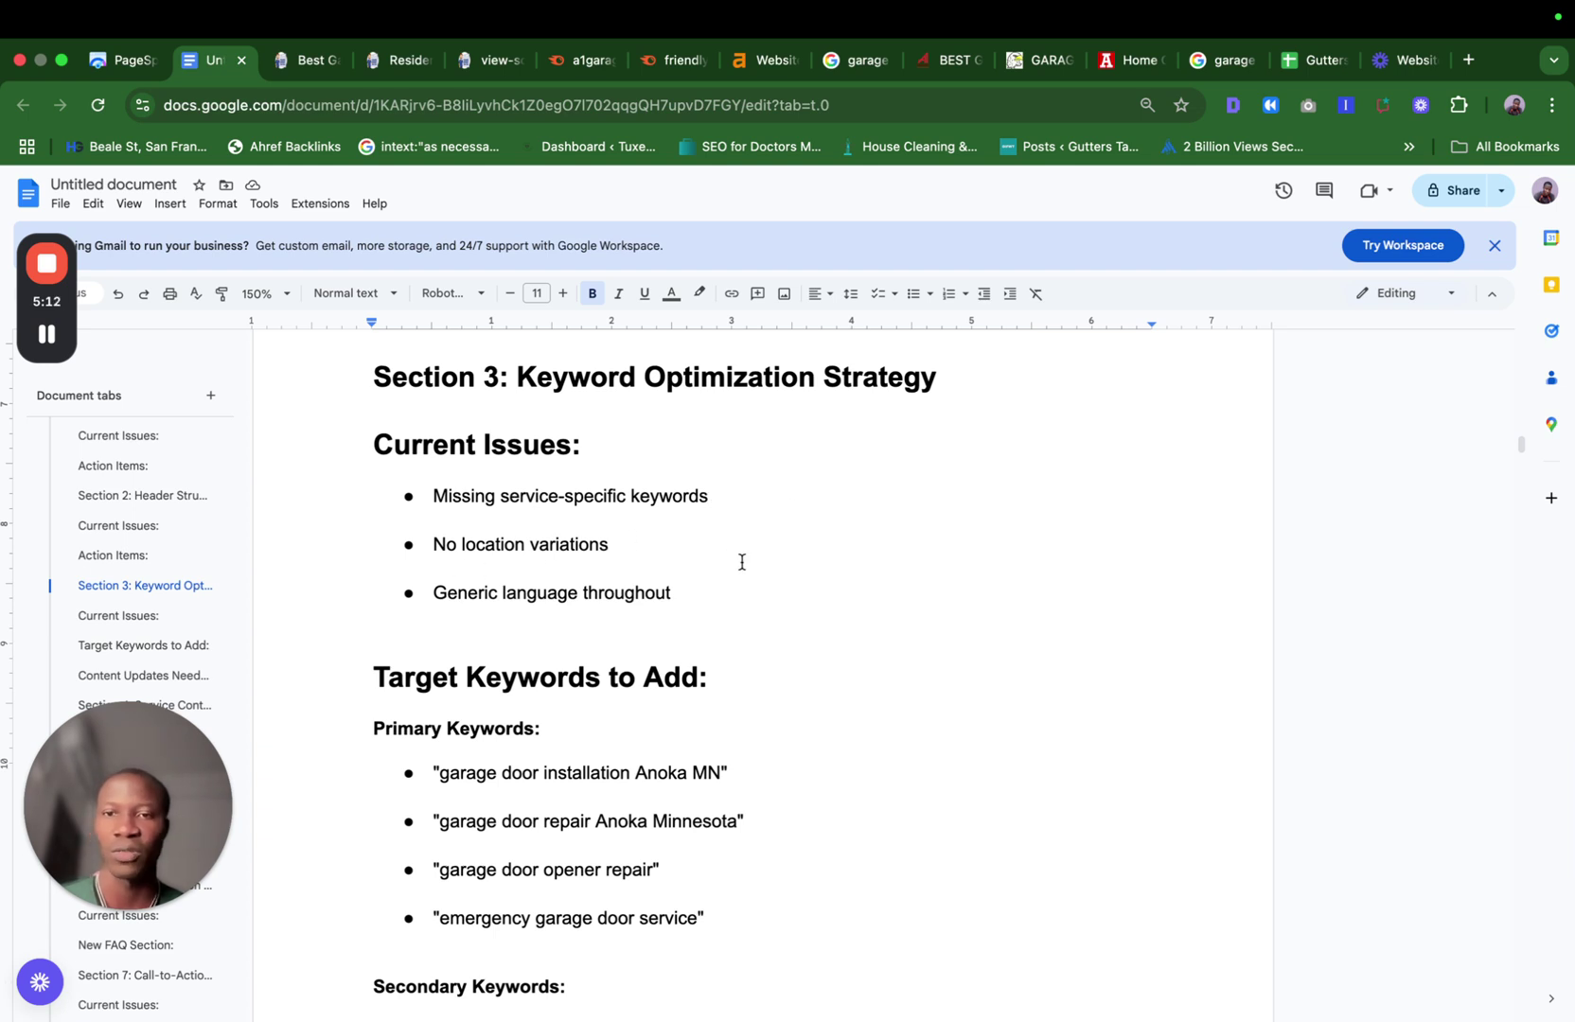
scroll(625, 601, "down", 3)
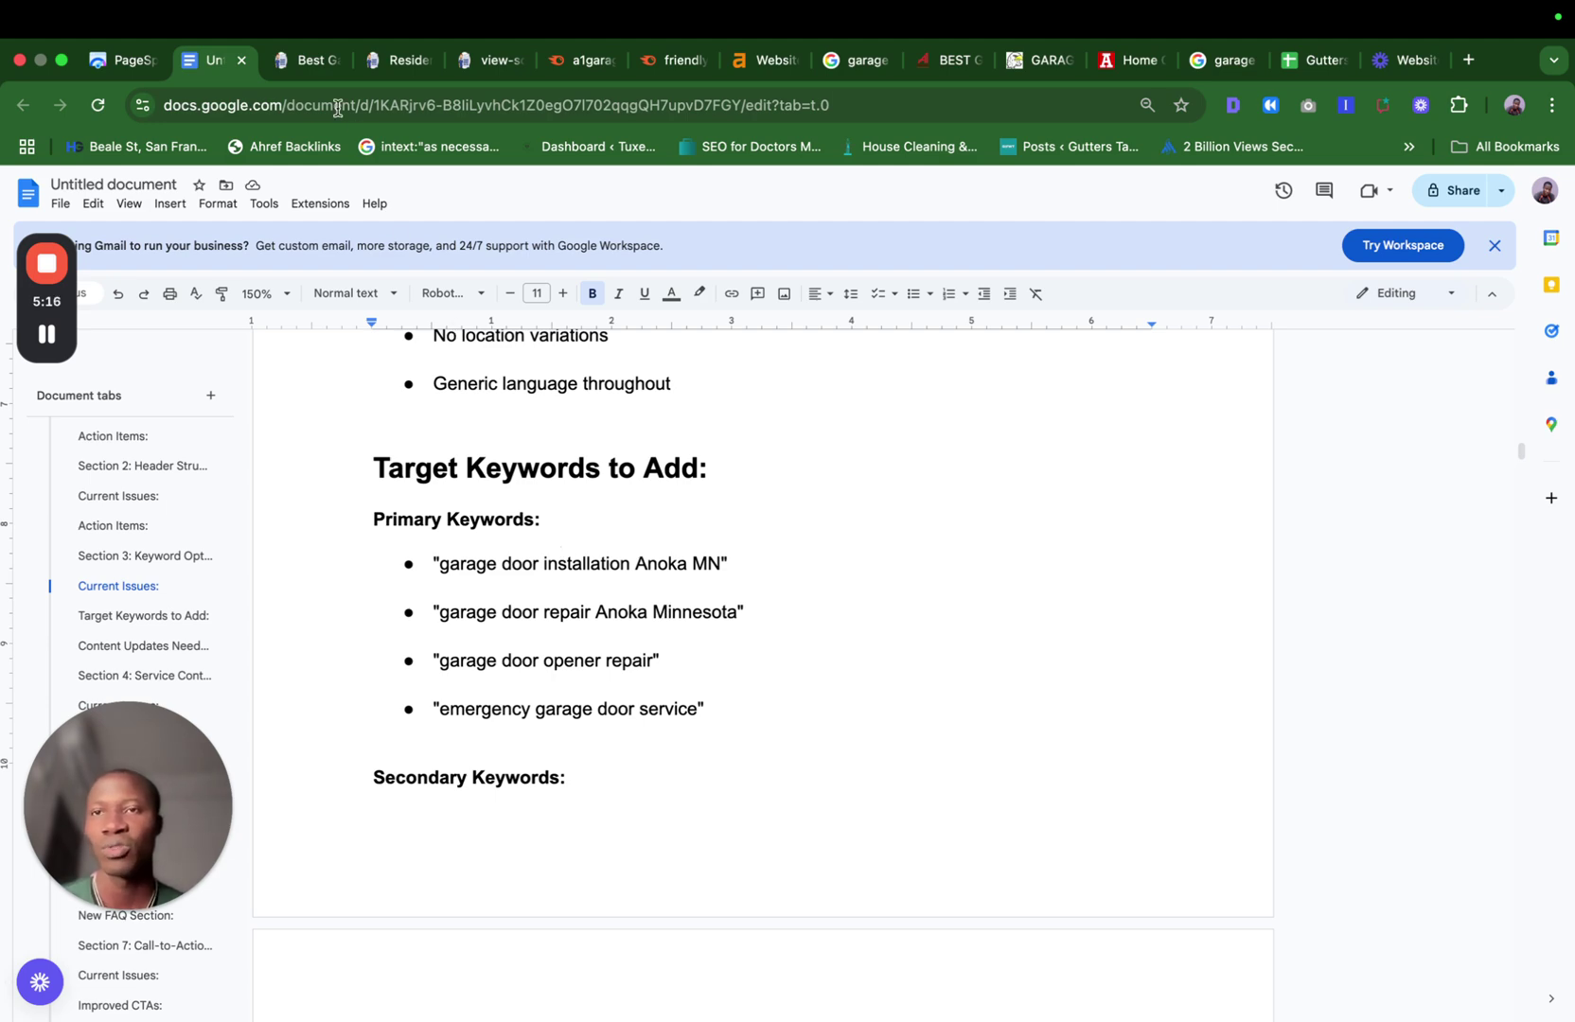
Copy "Anoka" from the first primary keyword and search the Friendly Garage Door Guy homepage for it.
double_click(663, 564)
key("super+c")
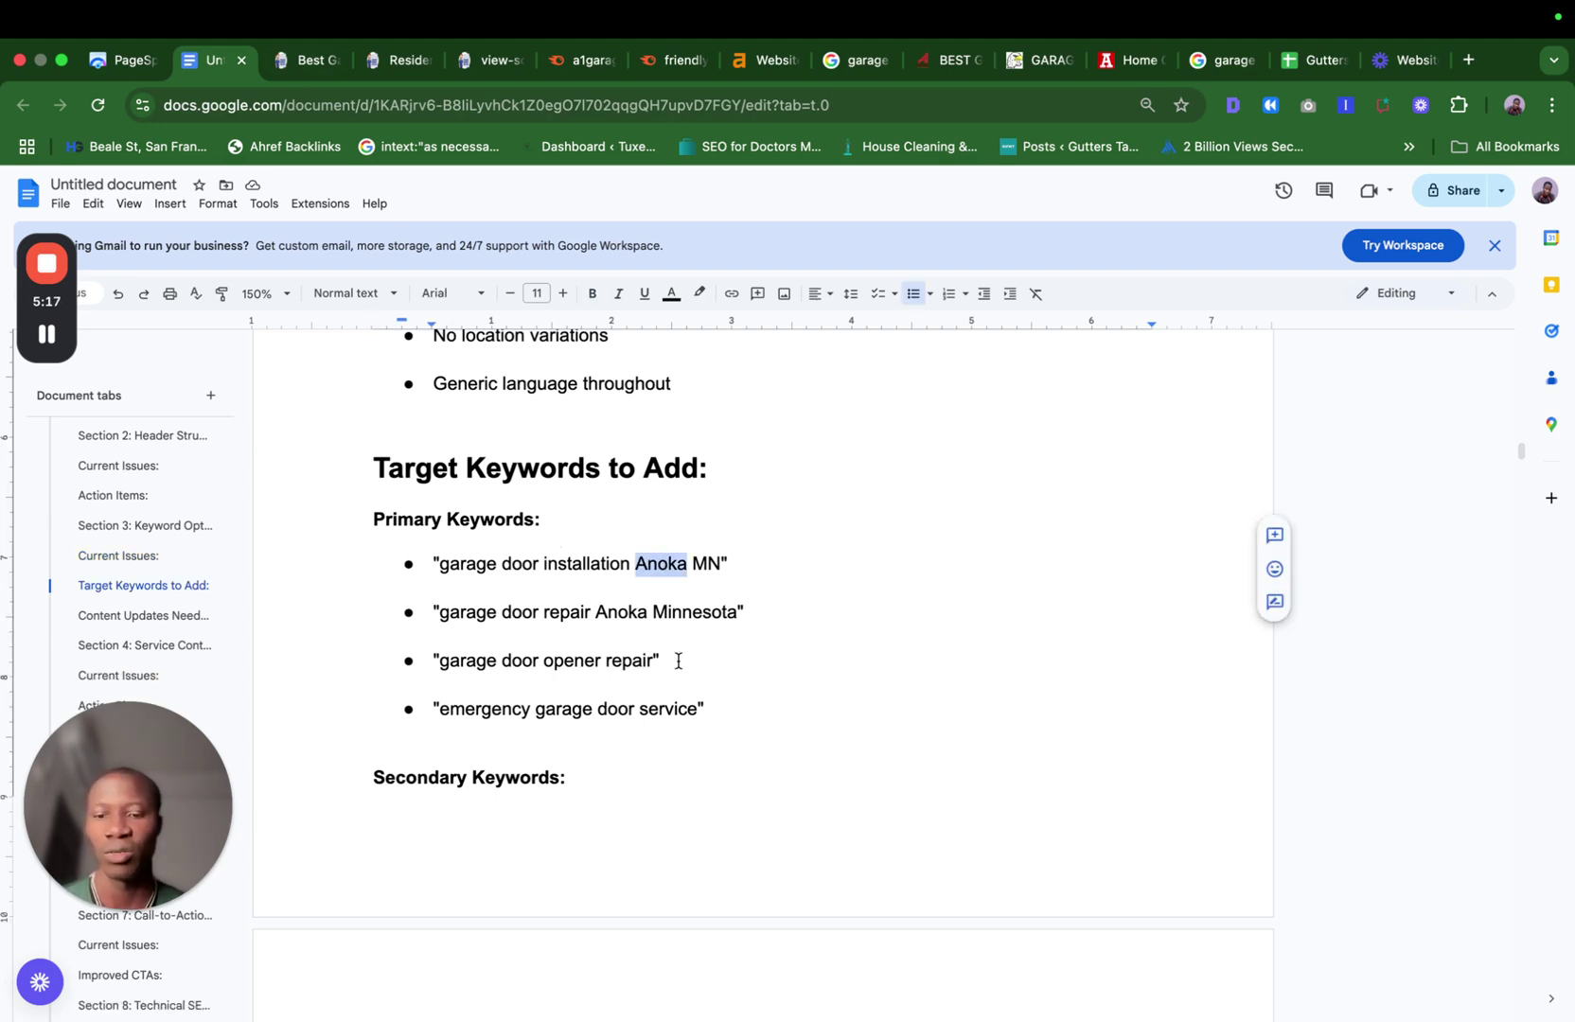
left_click(307, 68)
key("super+f")
key("super+v")
key("Return")
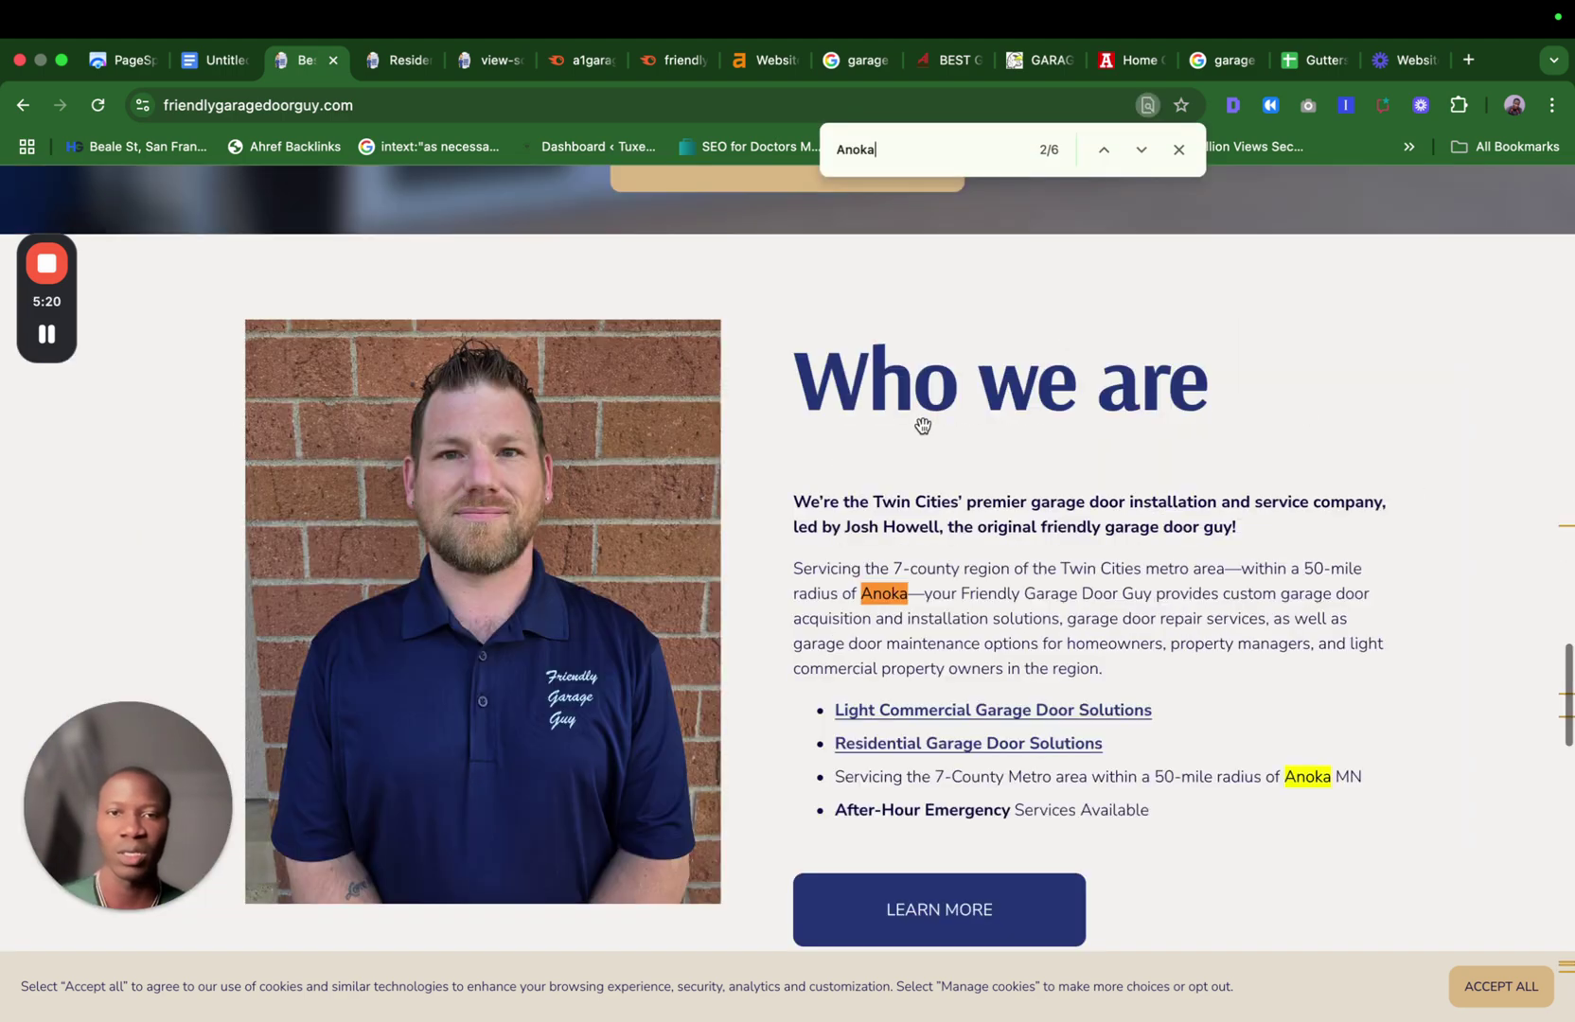
Step through the Anoka matches on the homepage, including those in the footer text and mailing address.
key("Return")
key("Return")
key("Return")
key("Return")
key("Return")
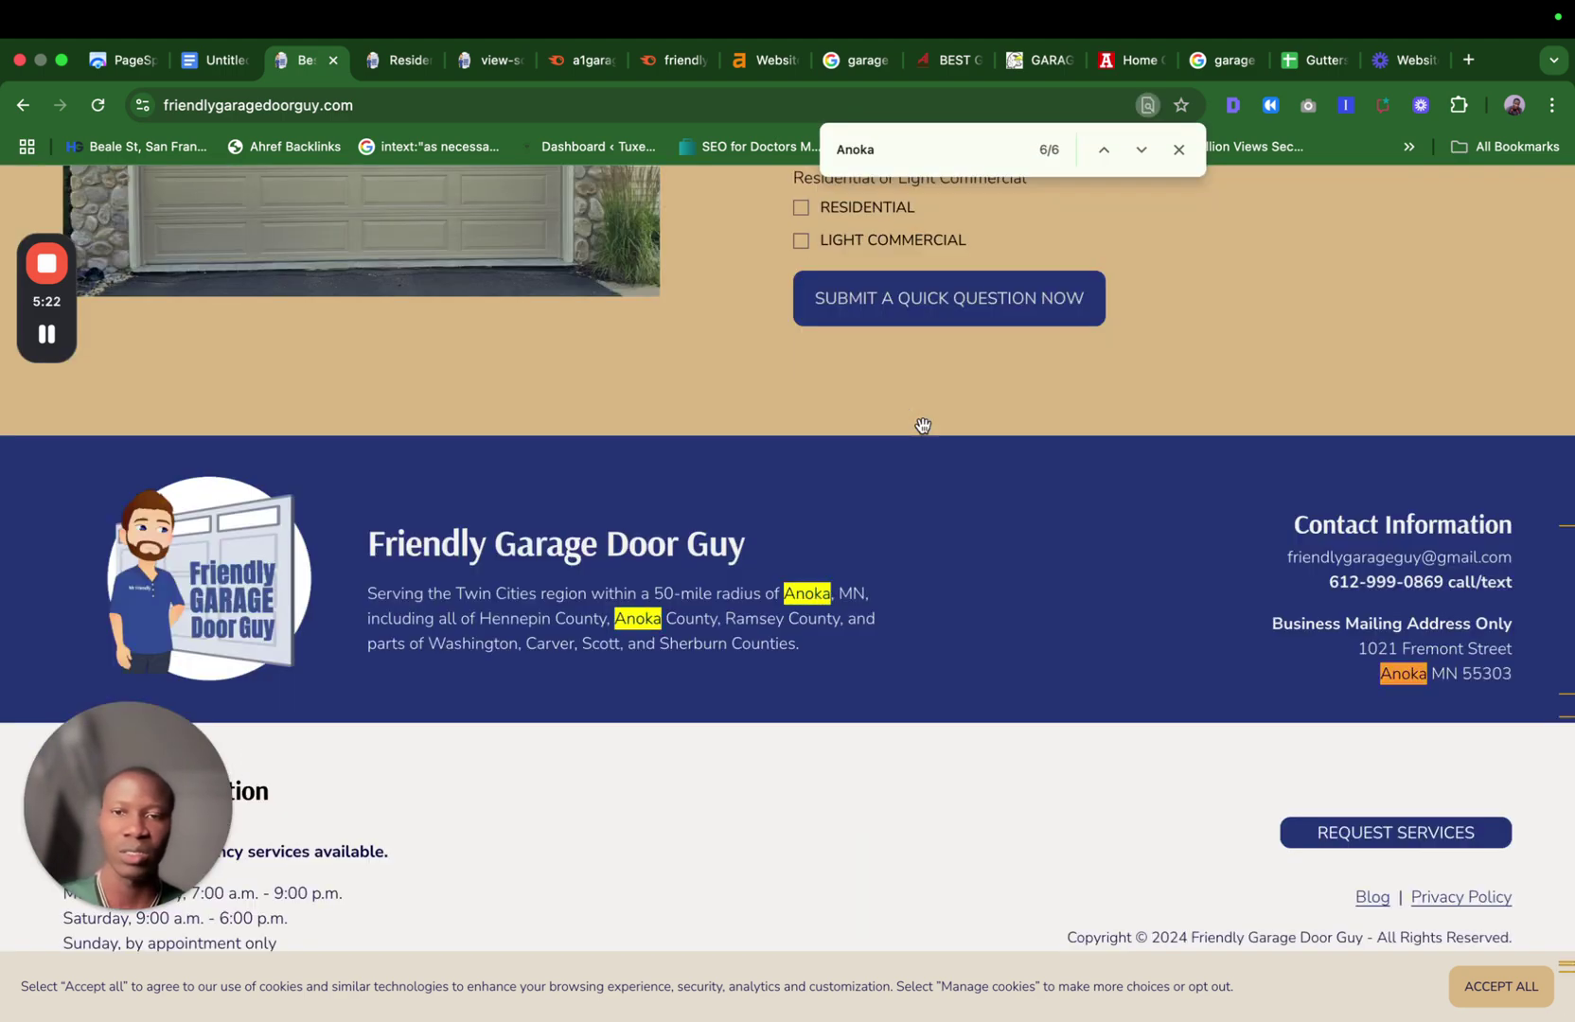
key("Return")
key("Return")
key("Return")
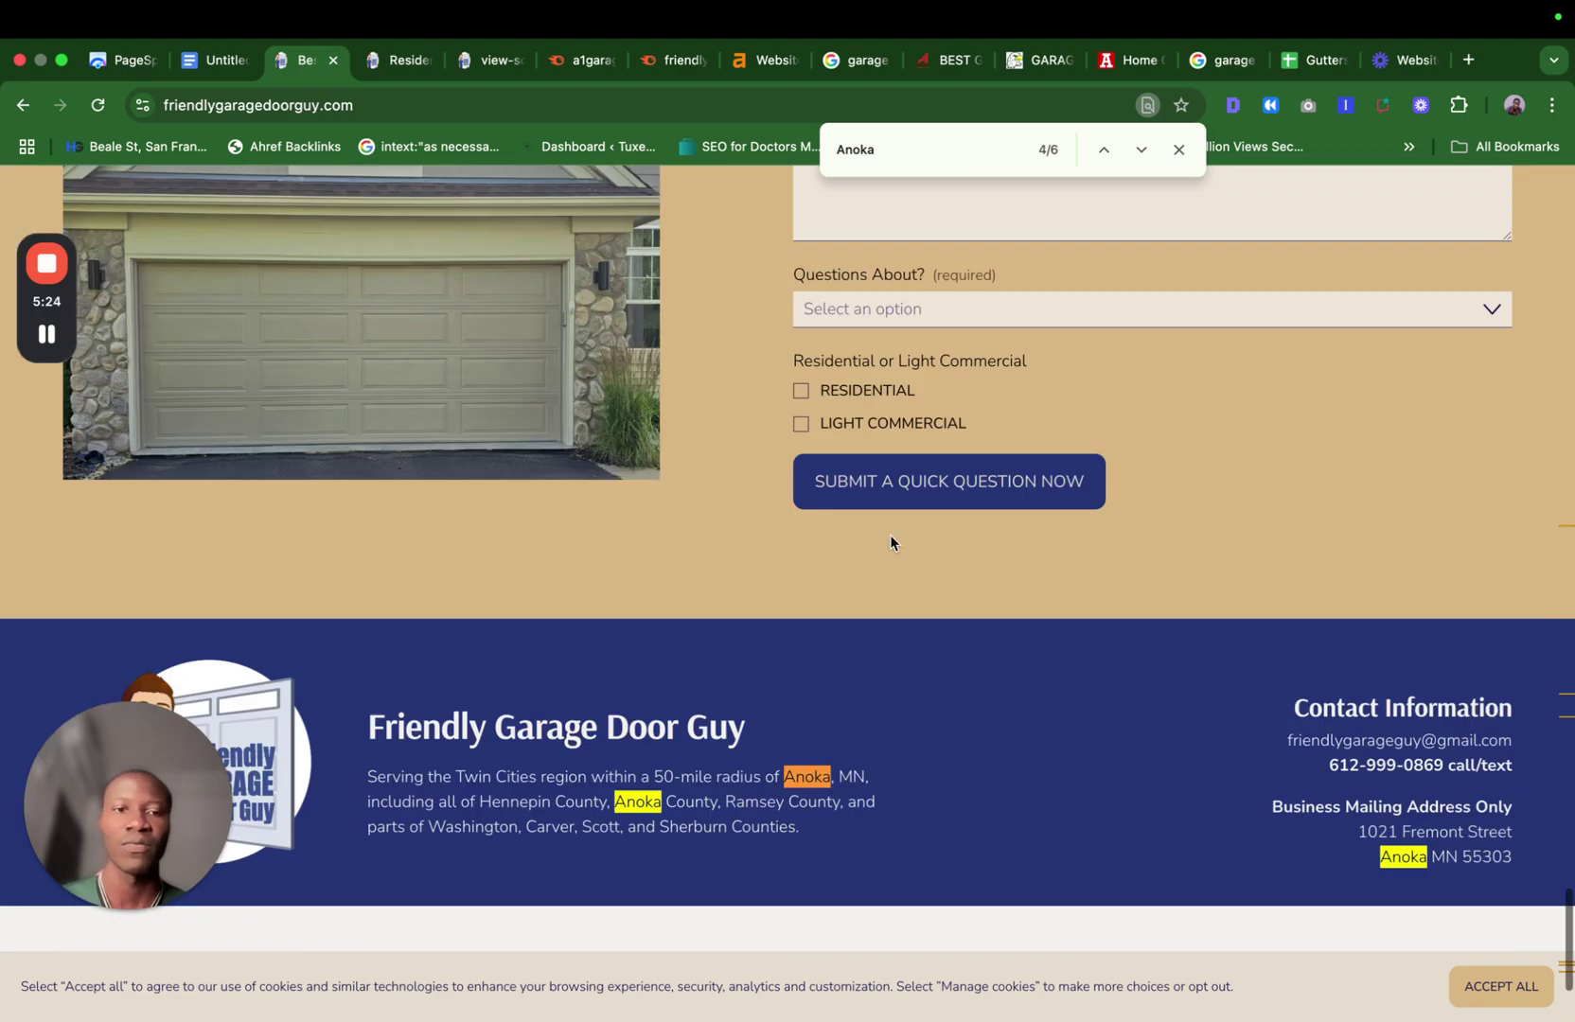
Check the homepage hero and Our Services section for location keywords, expanding the Residential Garage Door Installation entry.
scroll(890, 542, "up", 20)
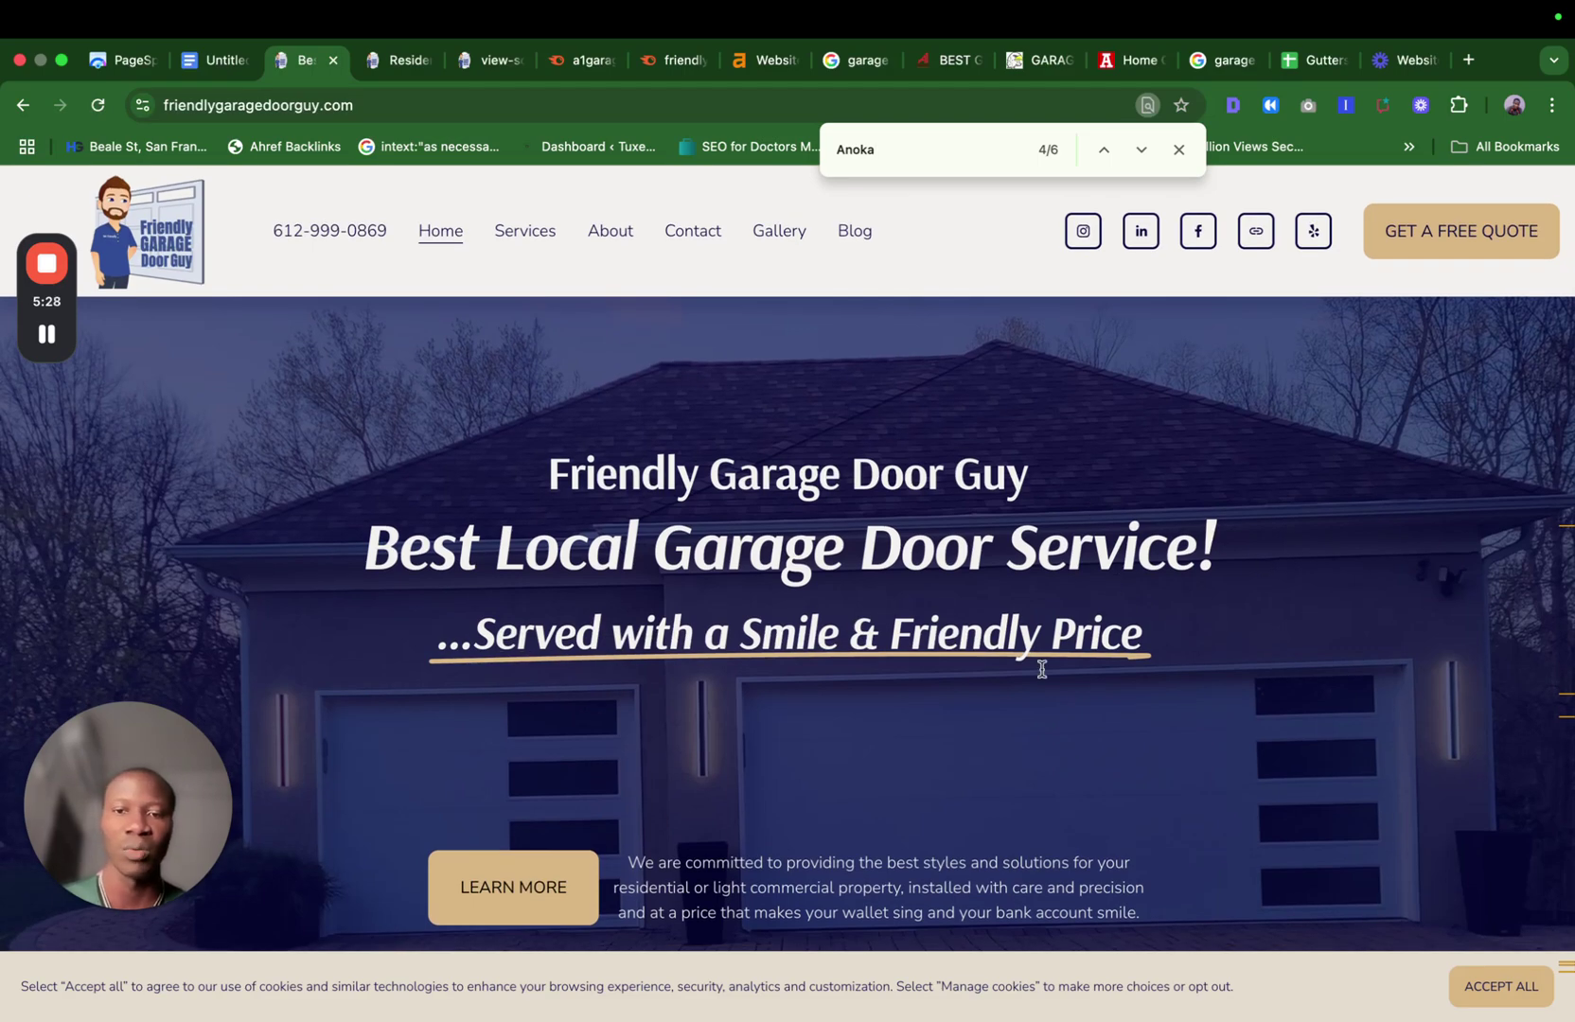
scroll(1041, 677, "down", 6)
scroll(943, 750, "down", 5)
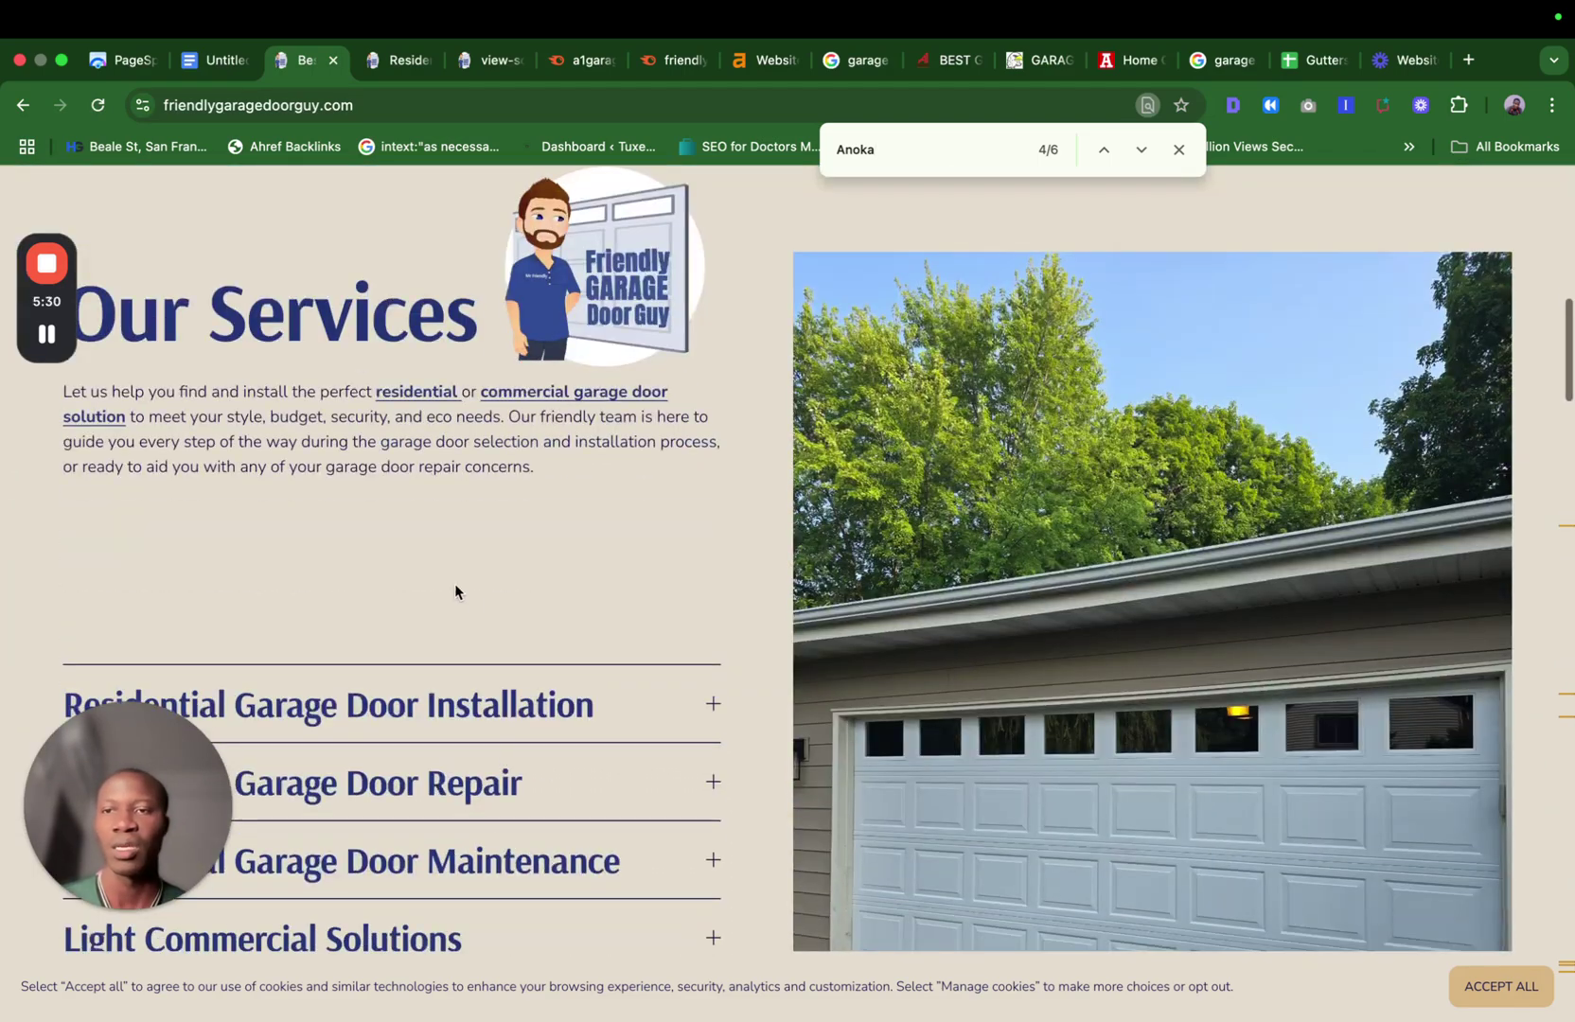
left_click(711, 709)
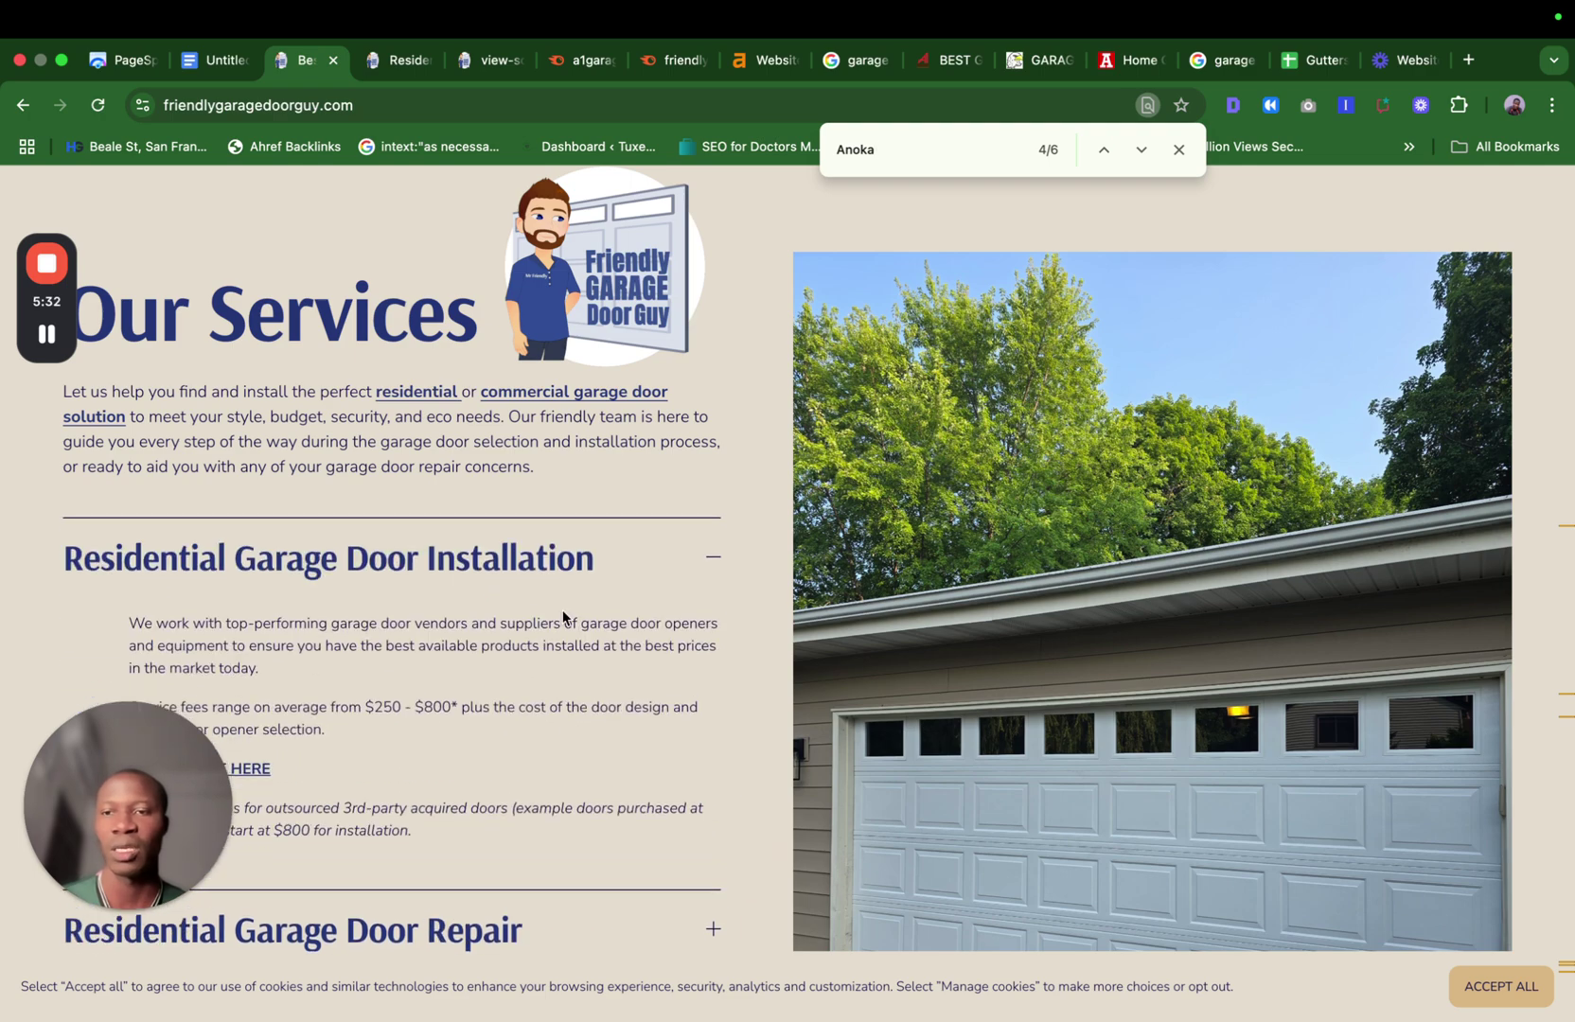
Return to the action plan and highlight the location terms "Anoka MN" and "Minnesota" in the primary keywords.
left_click(216, 60)
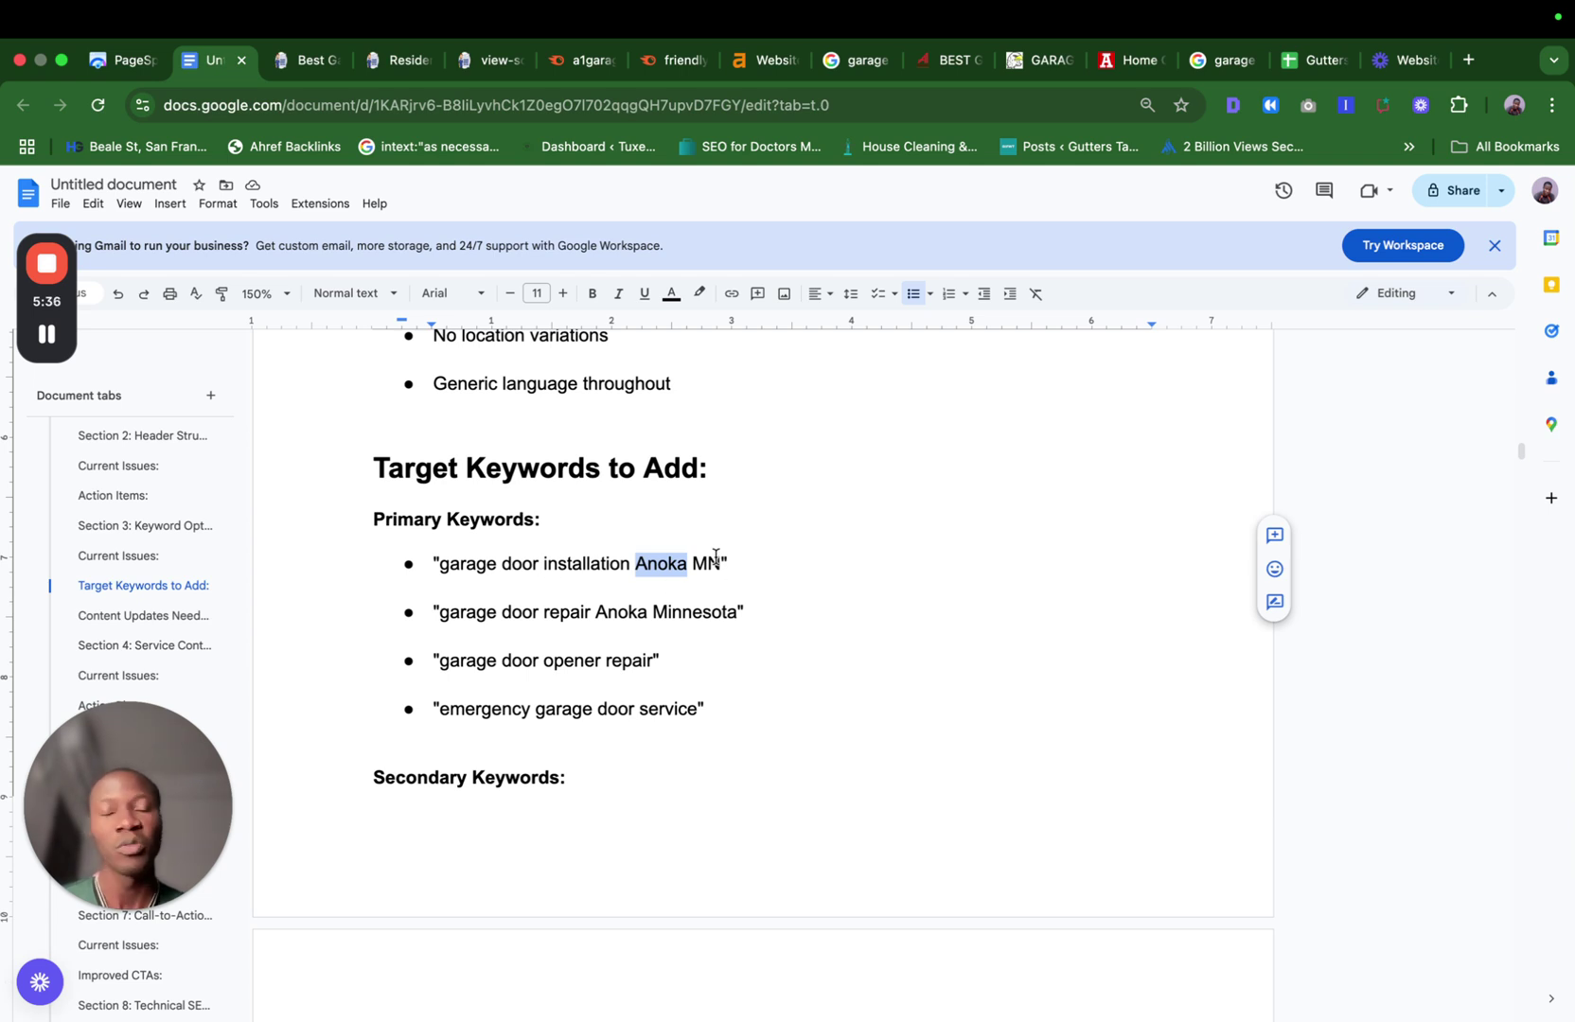
left_click_drag(719, 558, 658, 565)
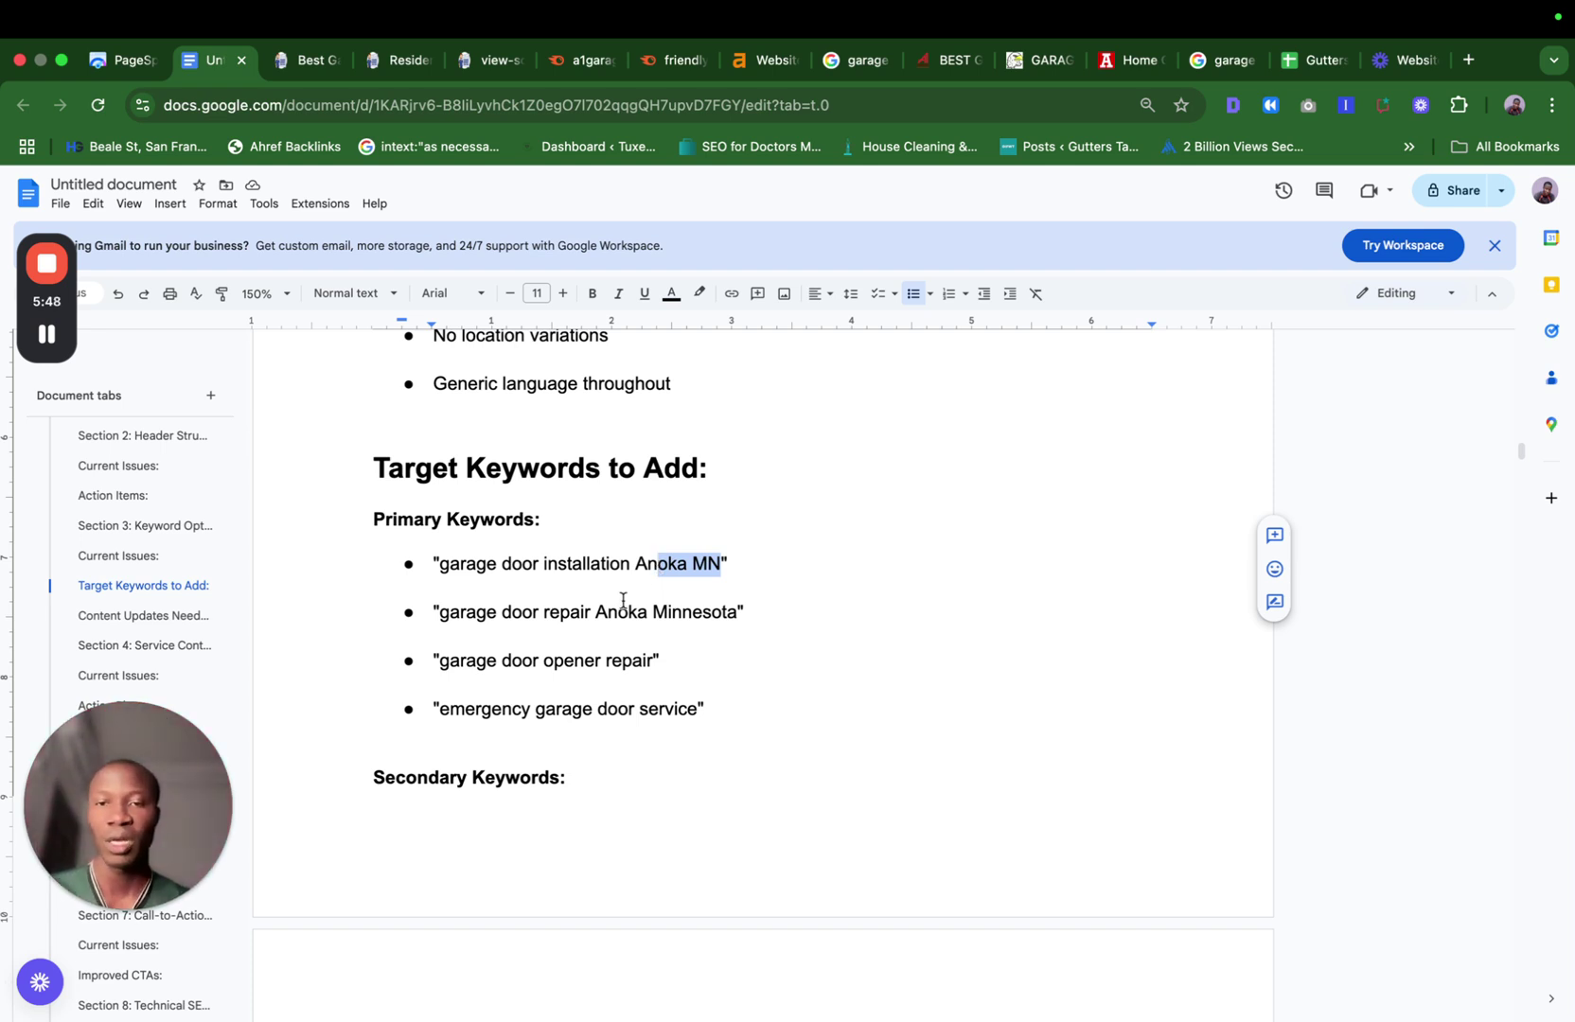
left_click_drag(635, 570, 702, 571)
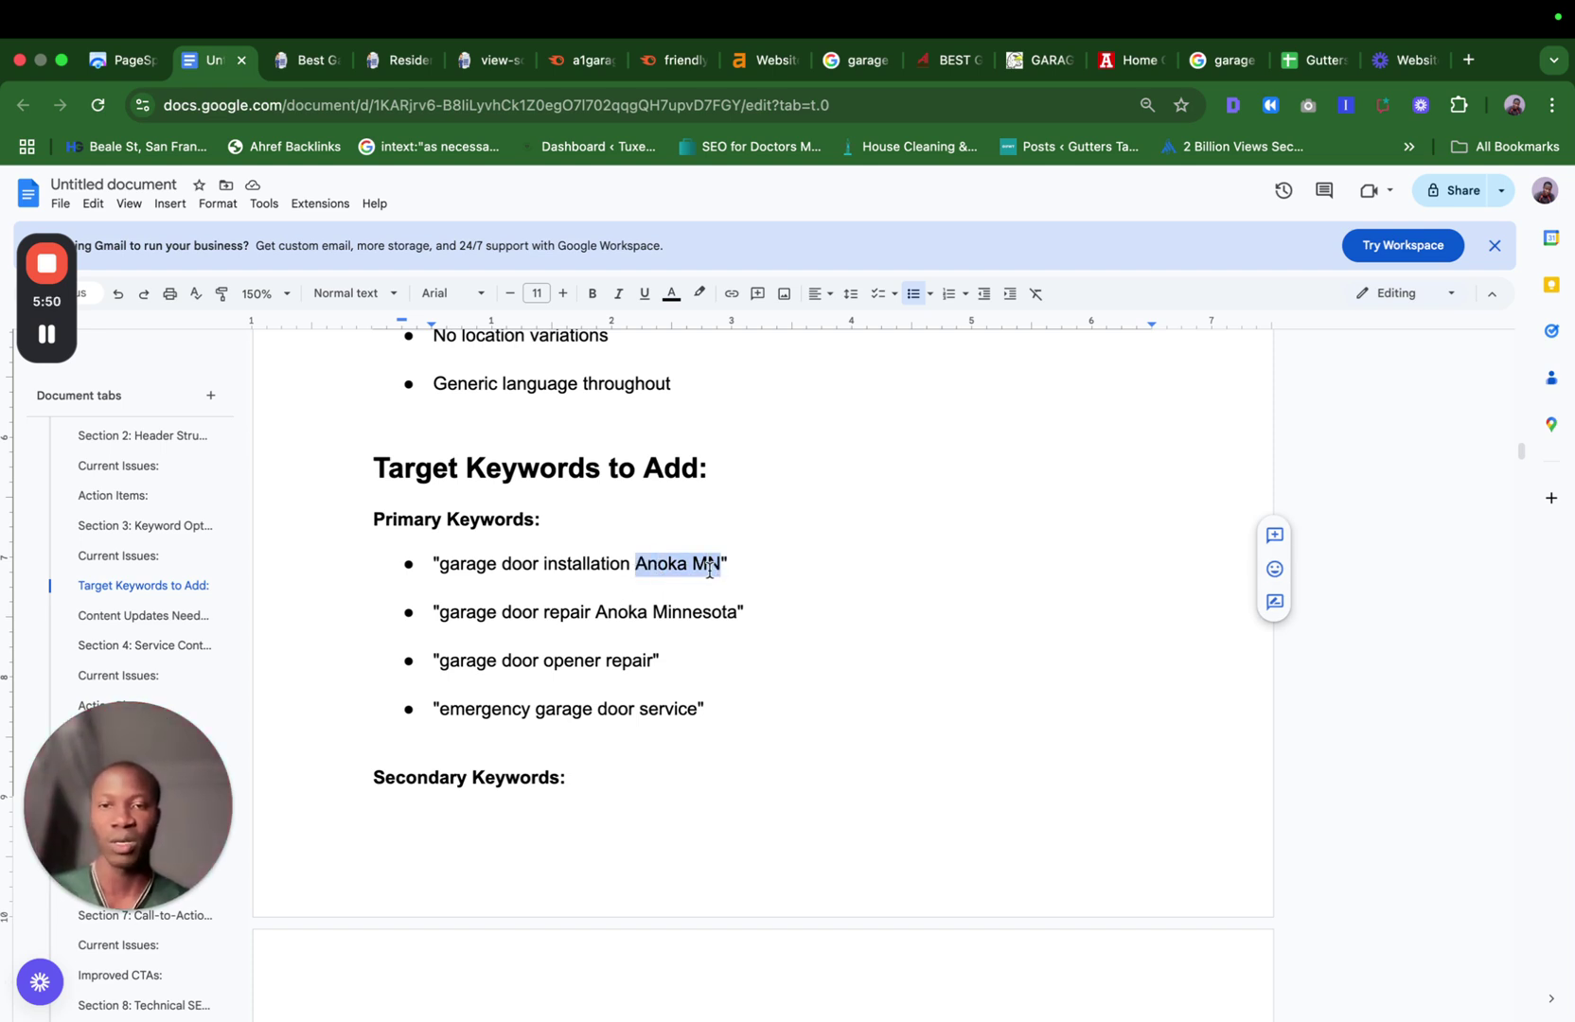
double_click(708, 569)
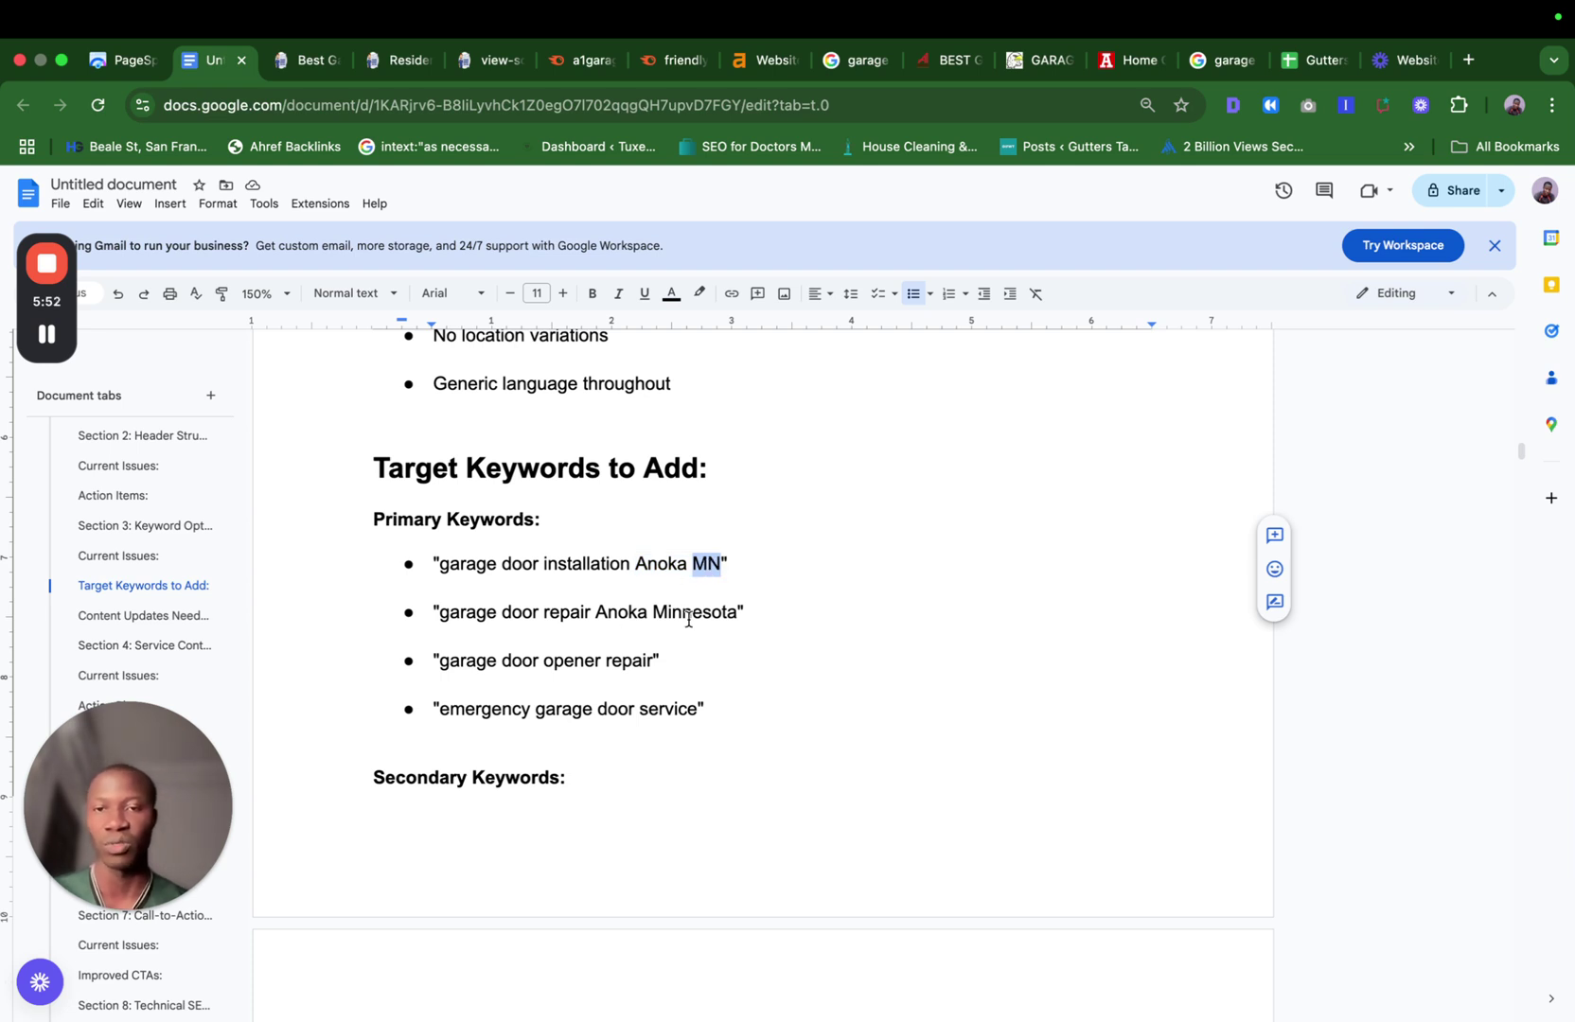
double_click(710, 612)
scroll(653, 663, "down", 1)
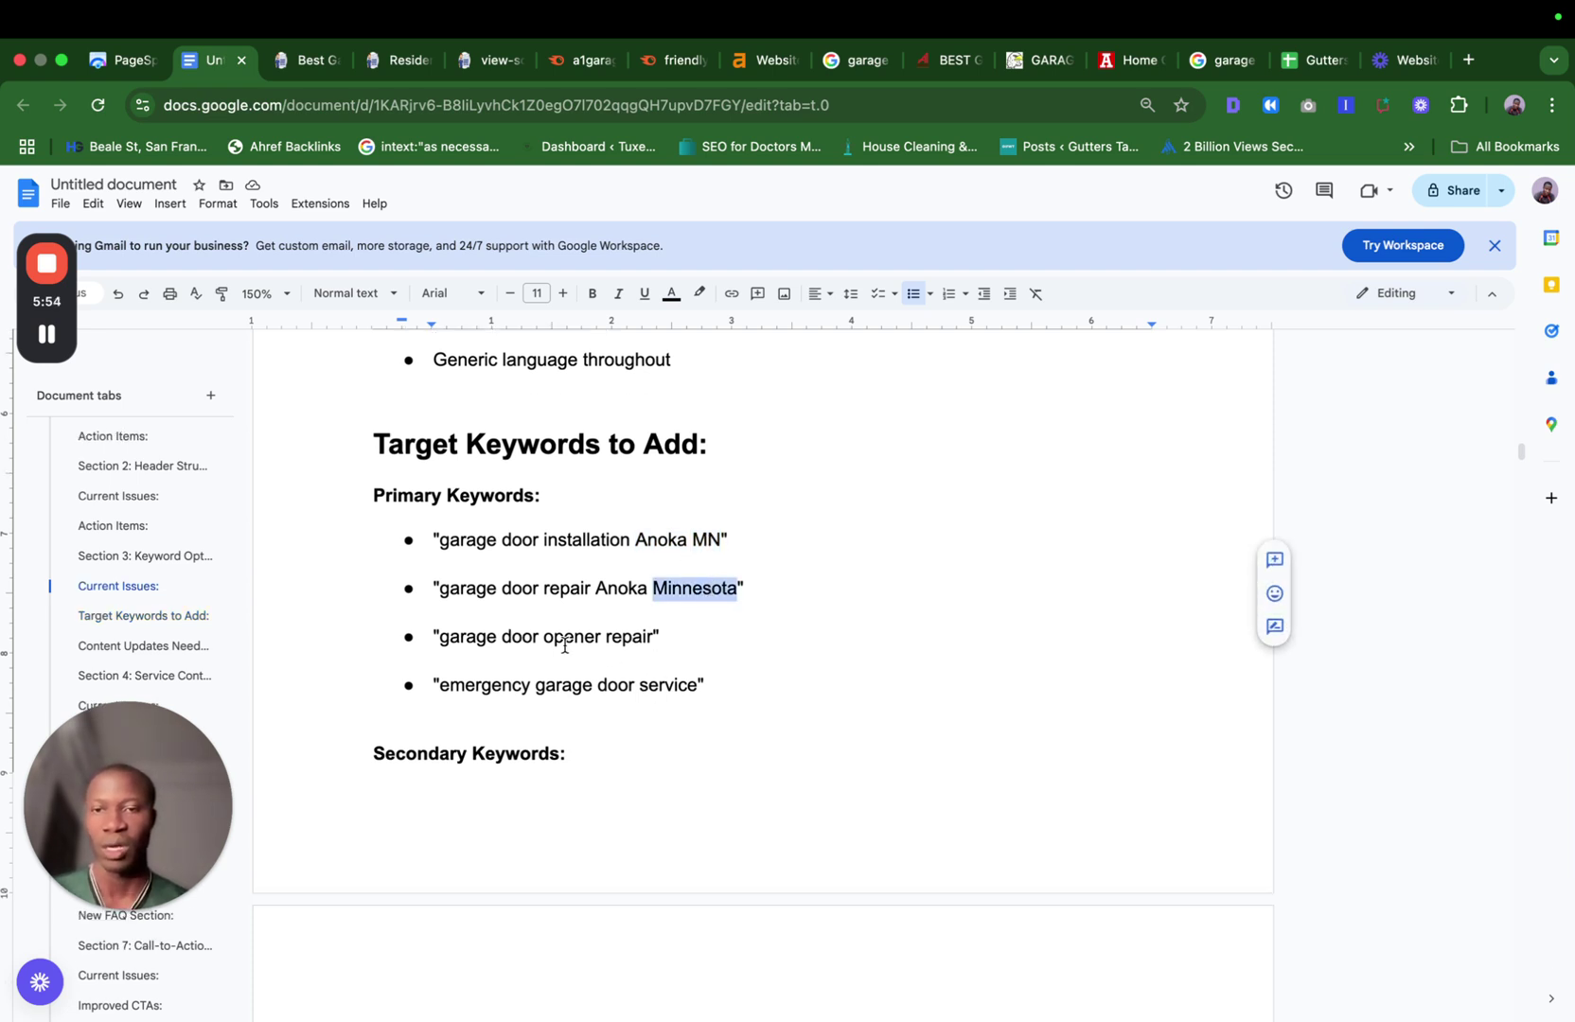
Read the secondary keywords, highlighting "maintenance" and the "garage door spring repair" entry.
scroll(611, 691, "down", 5)
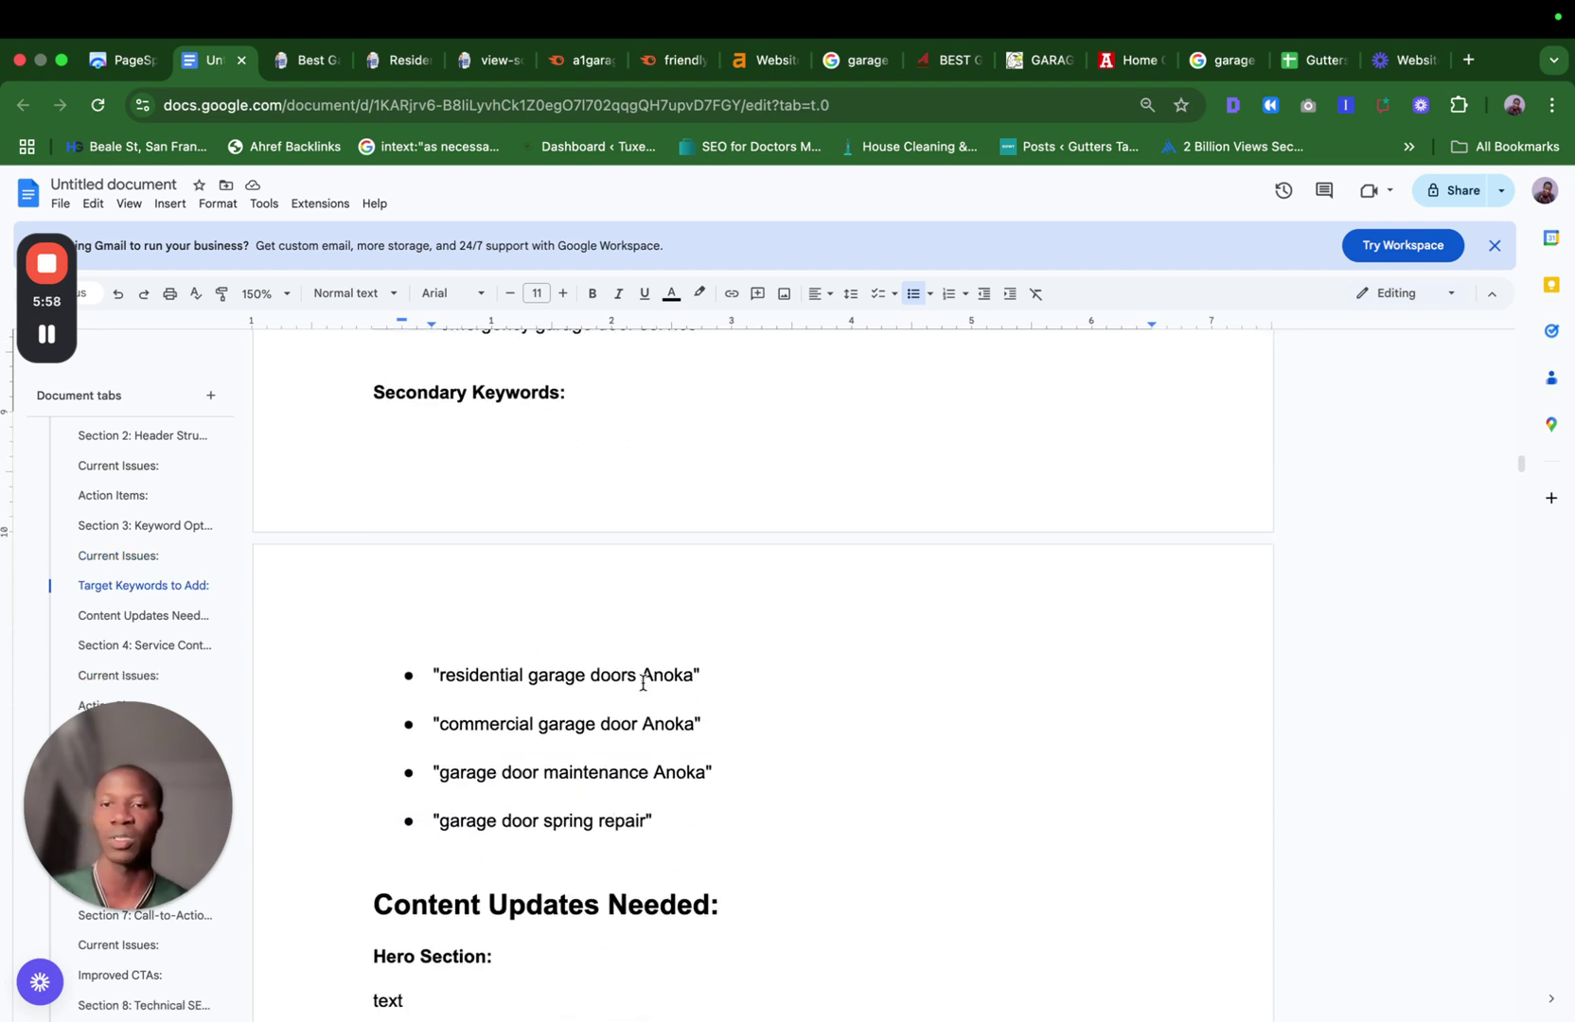
double_click(579, 774)
left_click(568, 823)
triple_click(569, 823)
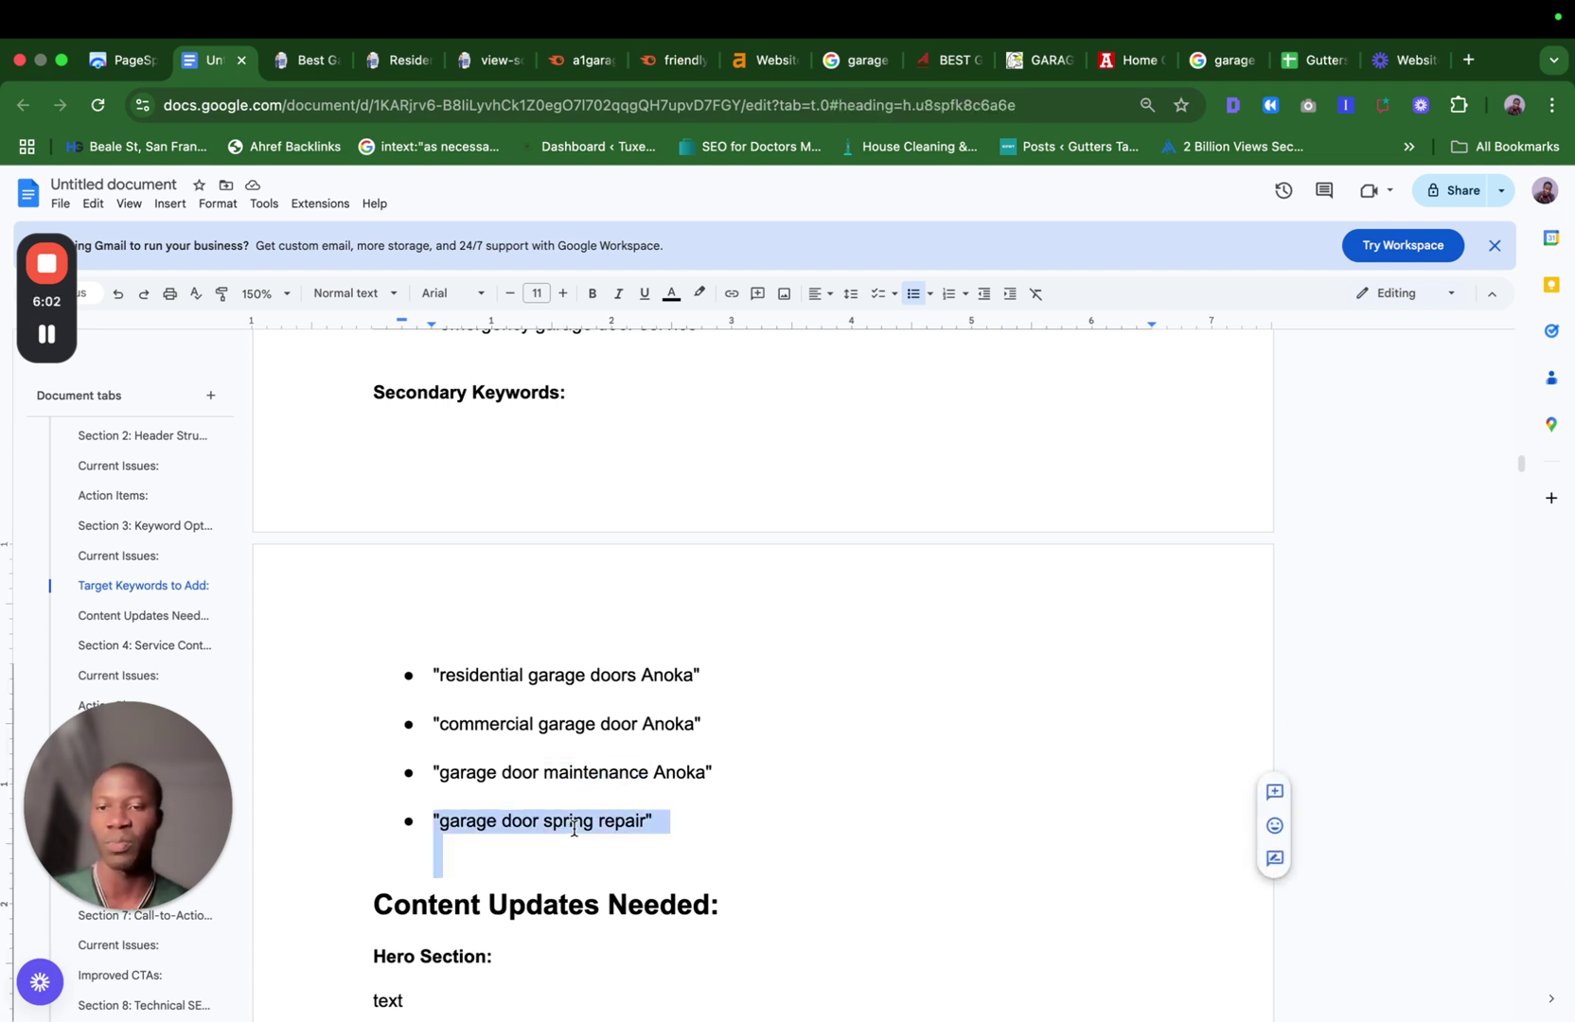
Read the Content Updates Needed section, covering the hero section, service descriptions and How to Implement notes.
scroll(667, 823, "down", 5)
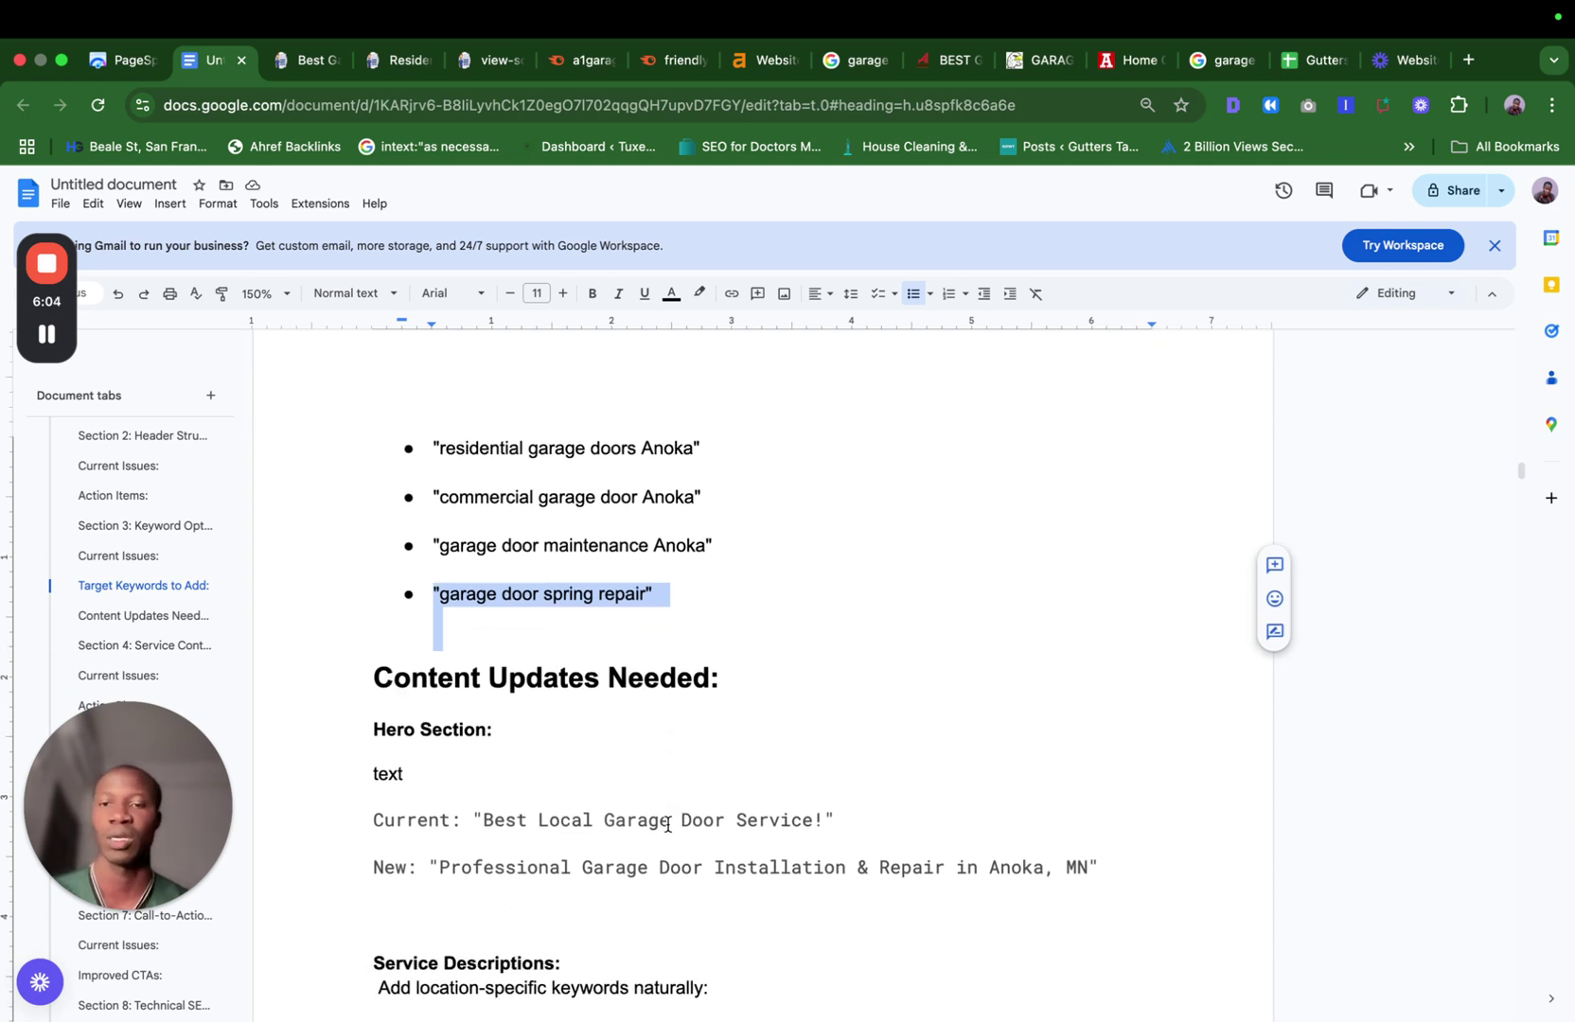
scroll(667, 823, "down", 4)
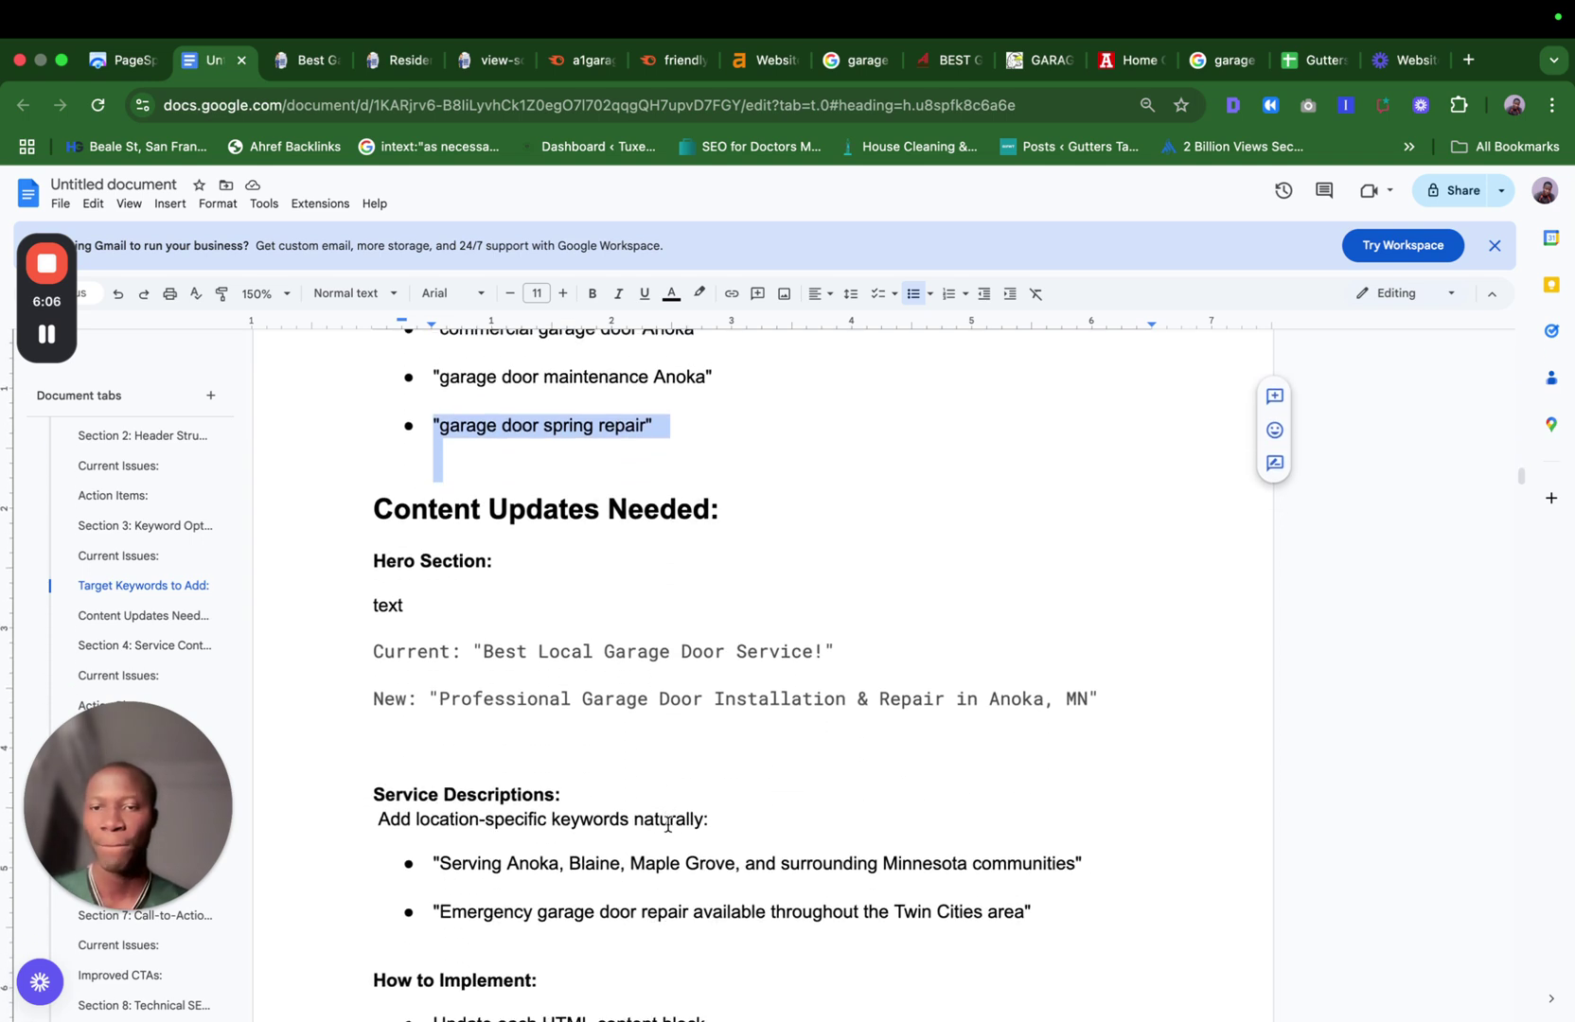
scroll(895, 694, "down", 3)
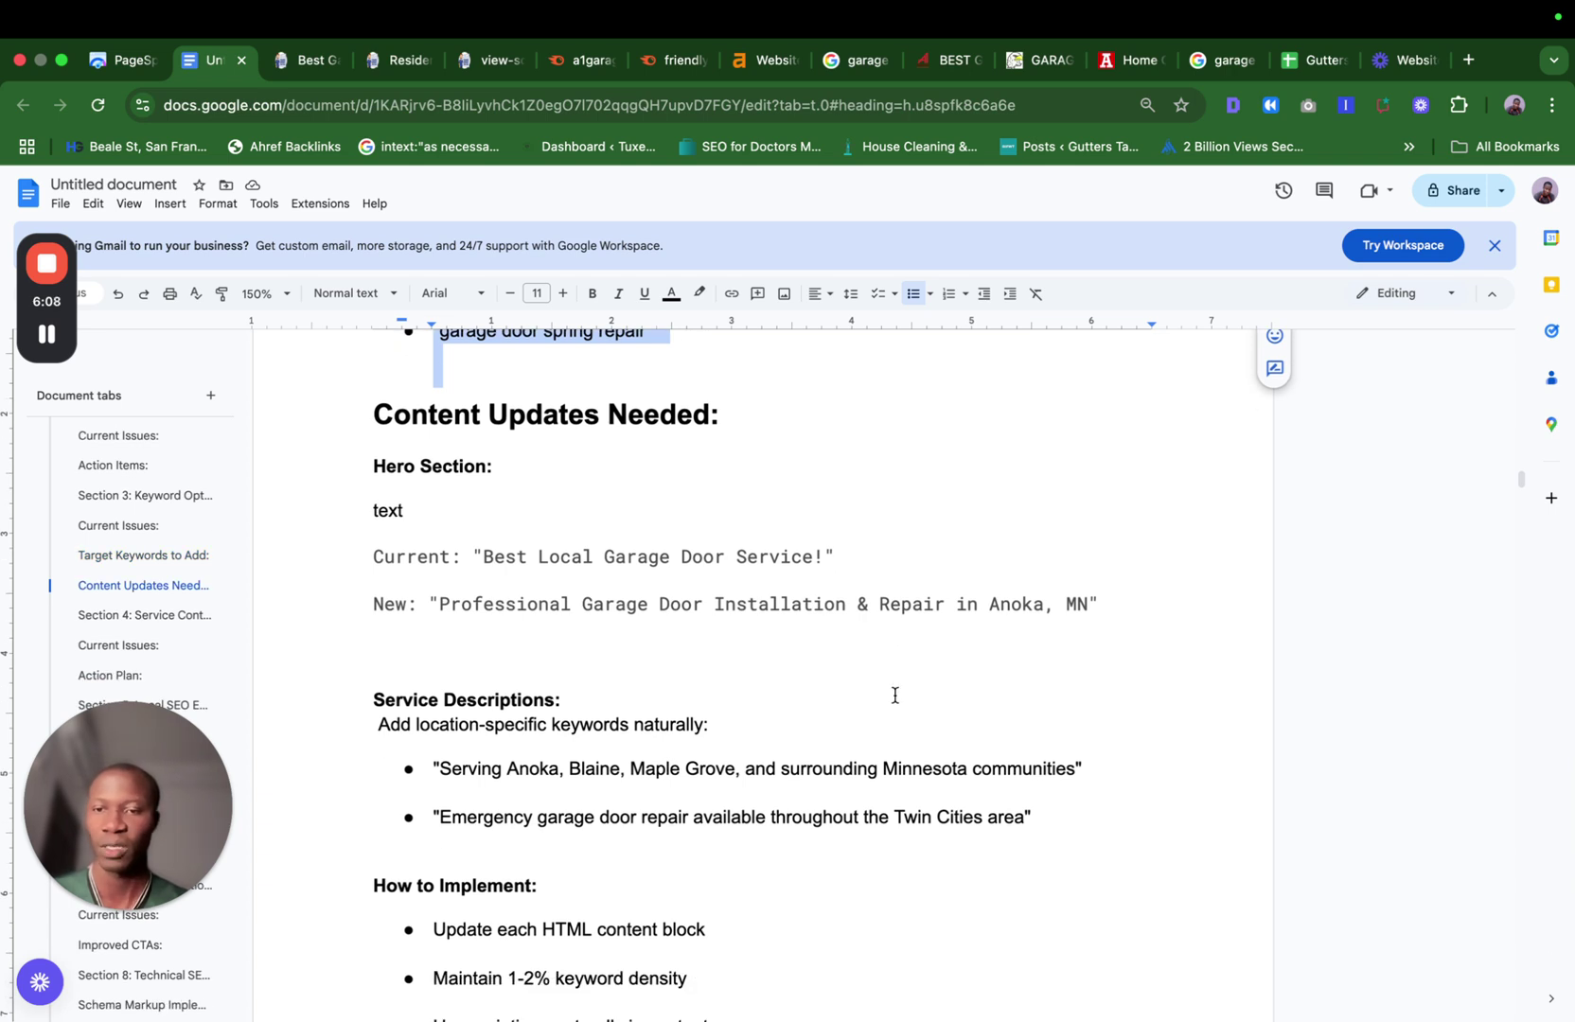
scroll(566, 657, "down", 1)
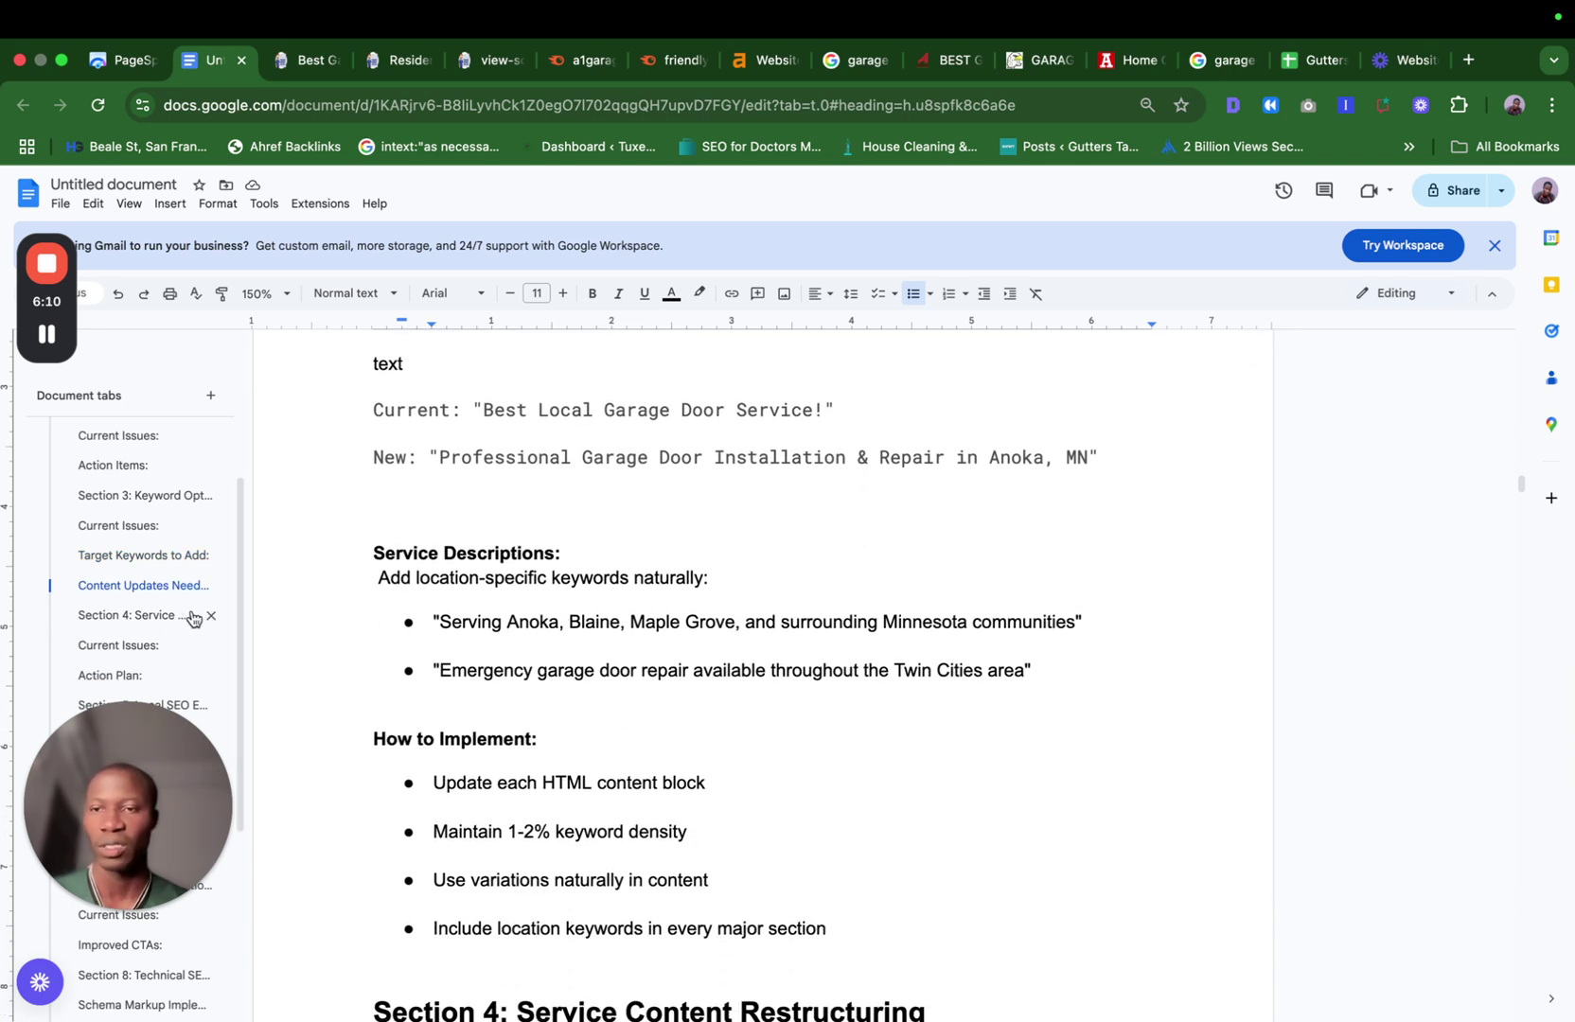
scroll(720, 569, "up", 3)
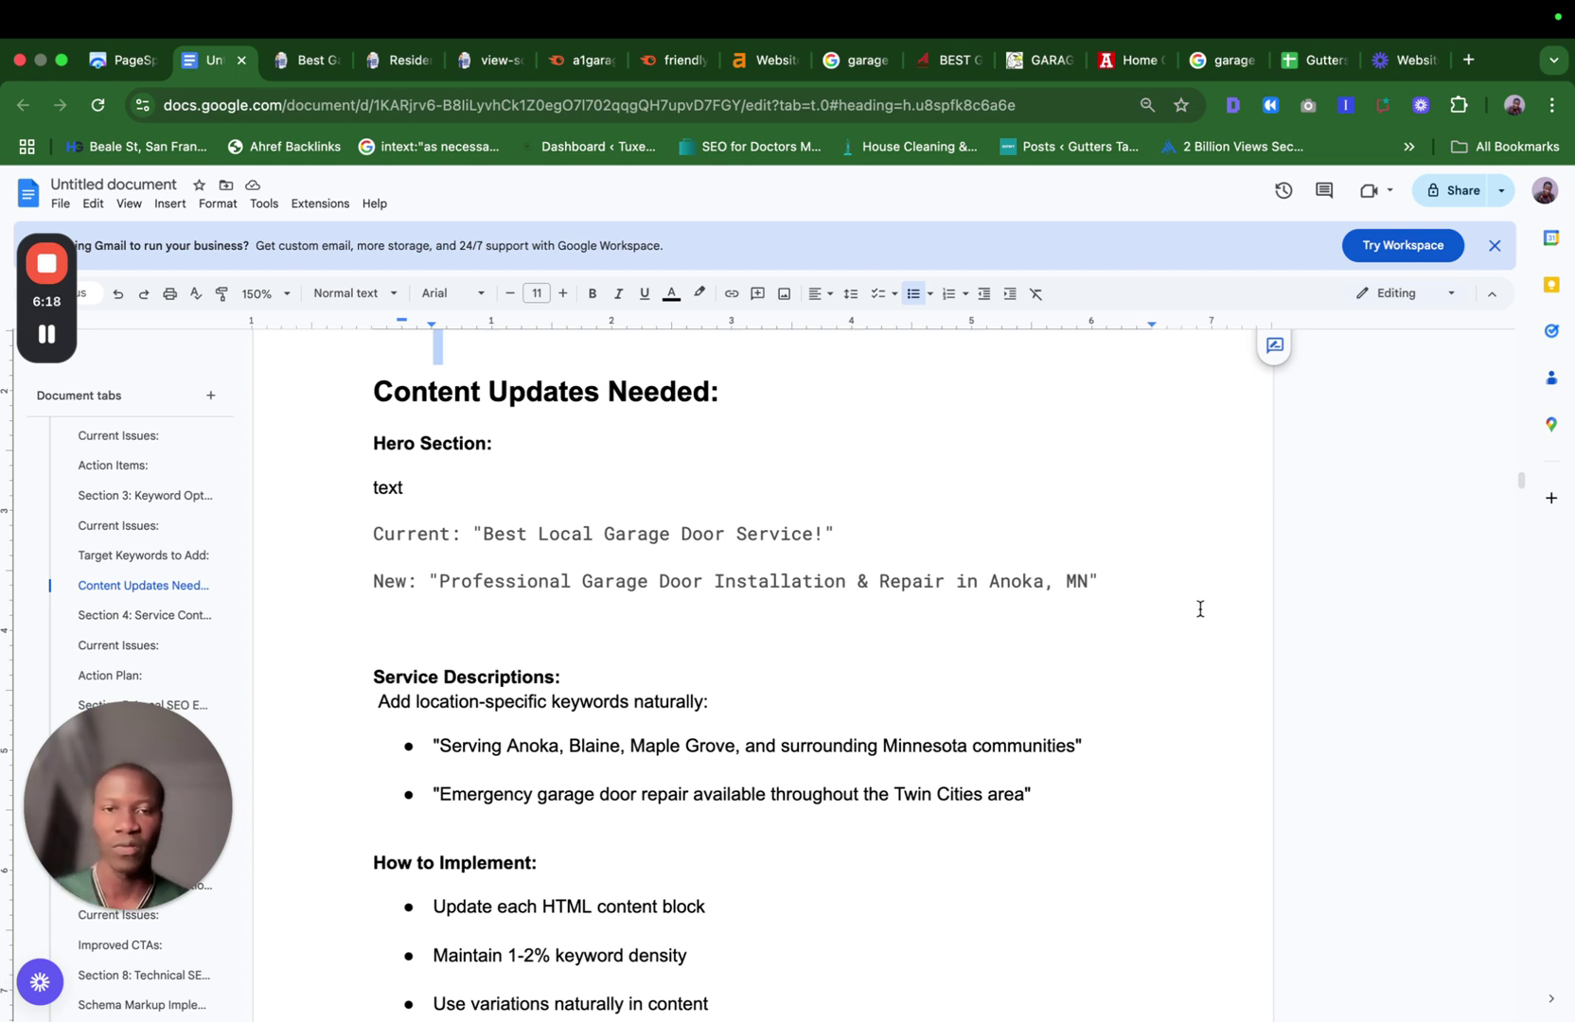
Highlight the new hero text "Professional Garage Door Installation & Repair in Anoka, MN" and part of the emergency repair description.
left_click_drag(1099, 584, 407, 581)
scroll(509, 653, "down", 2)
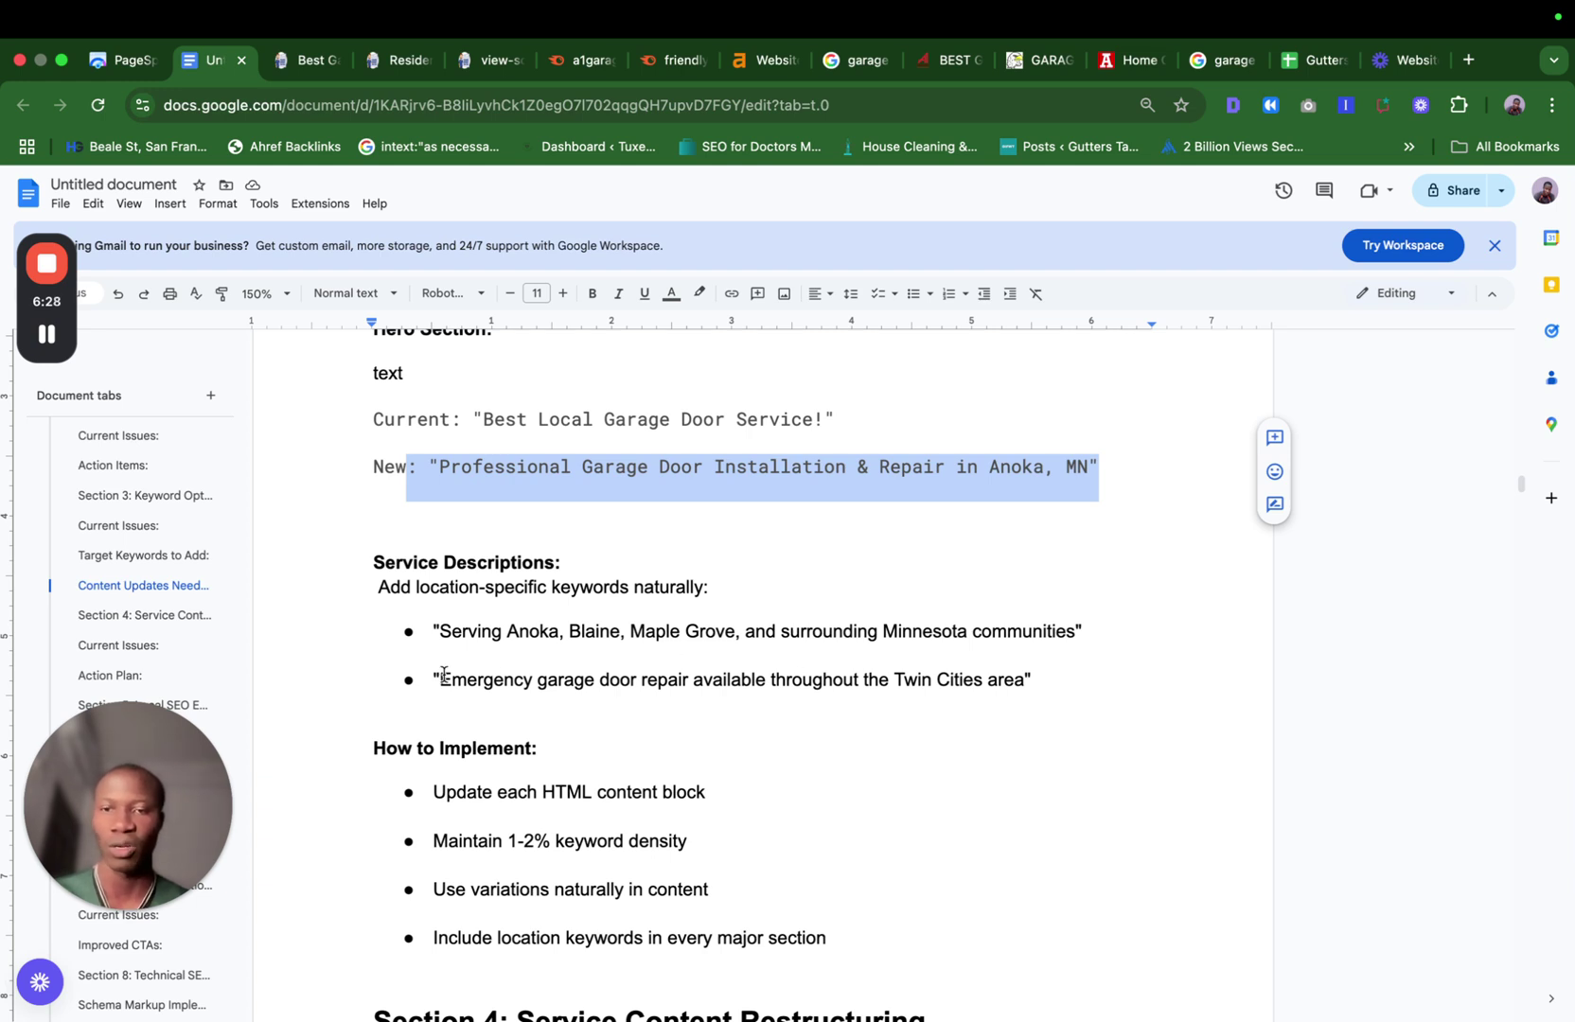
left_click_drag(444, 678, 729, 680)
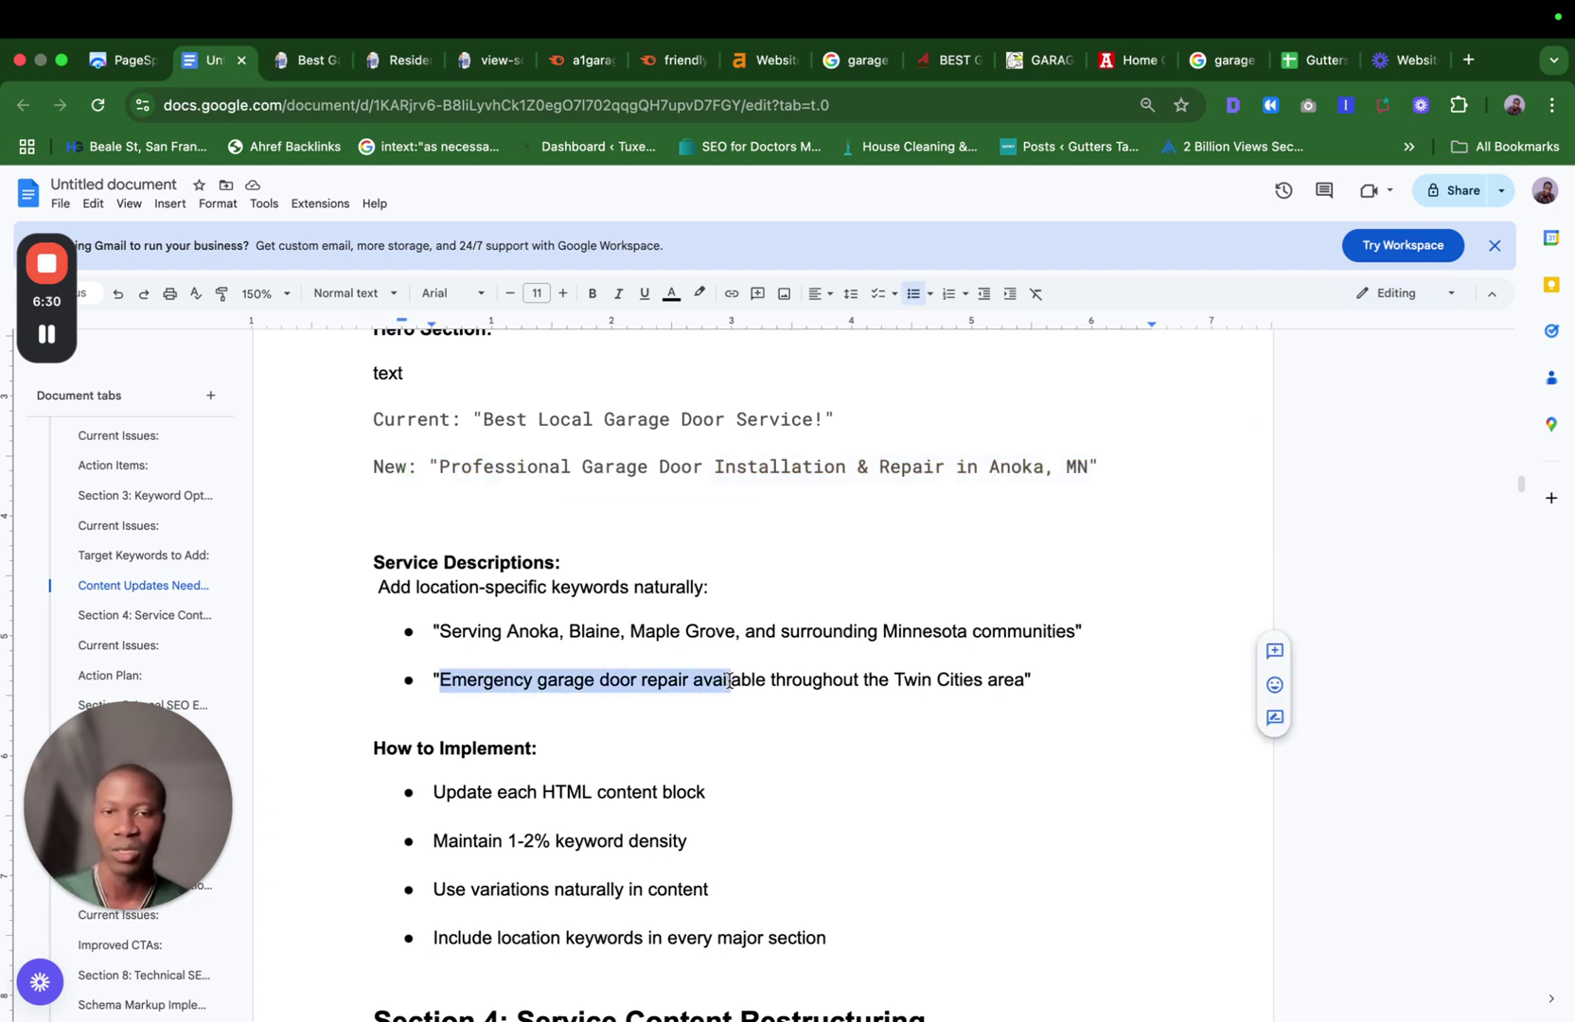
Read the current issues in Section 4: Service Content Restructuring.
scroll(803, 758, "down", 10)
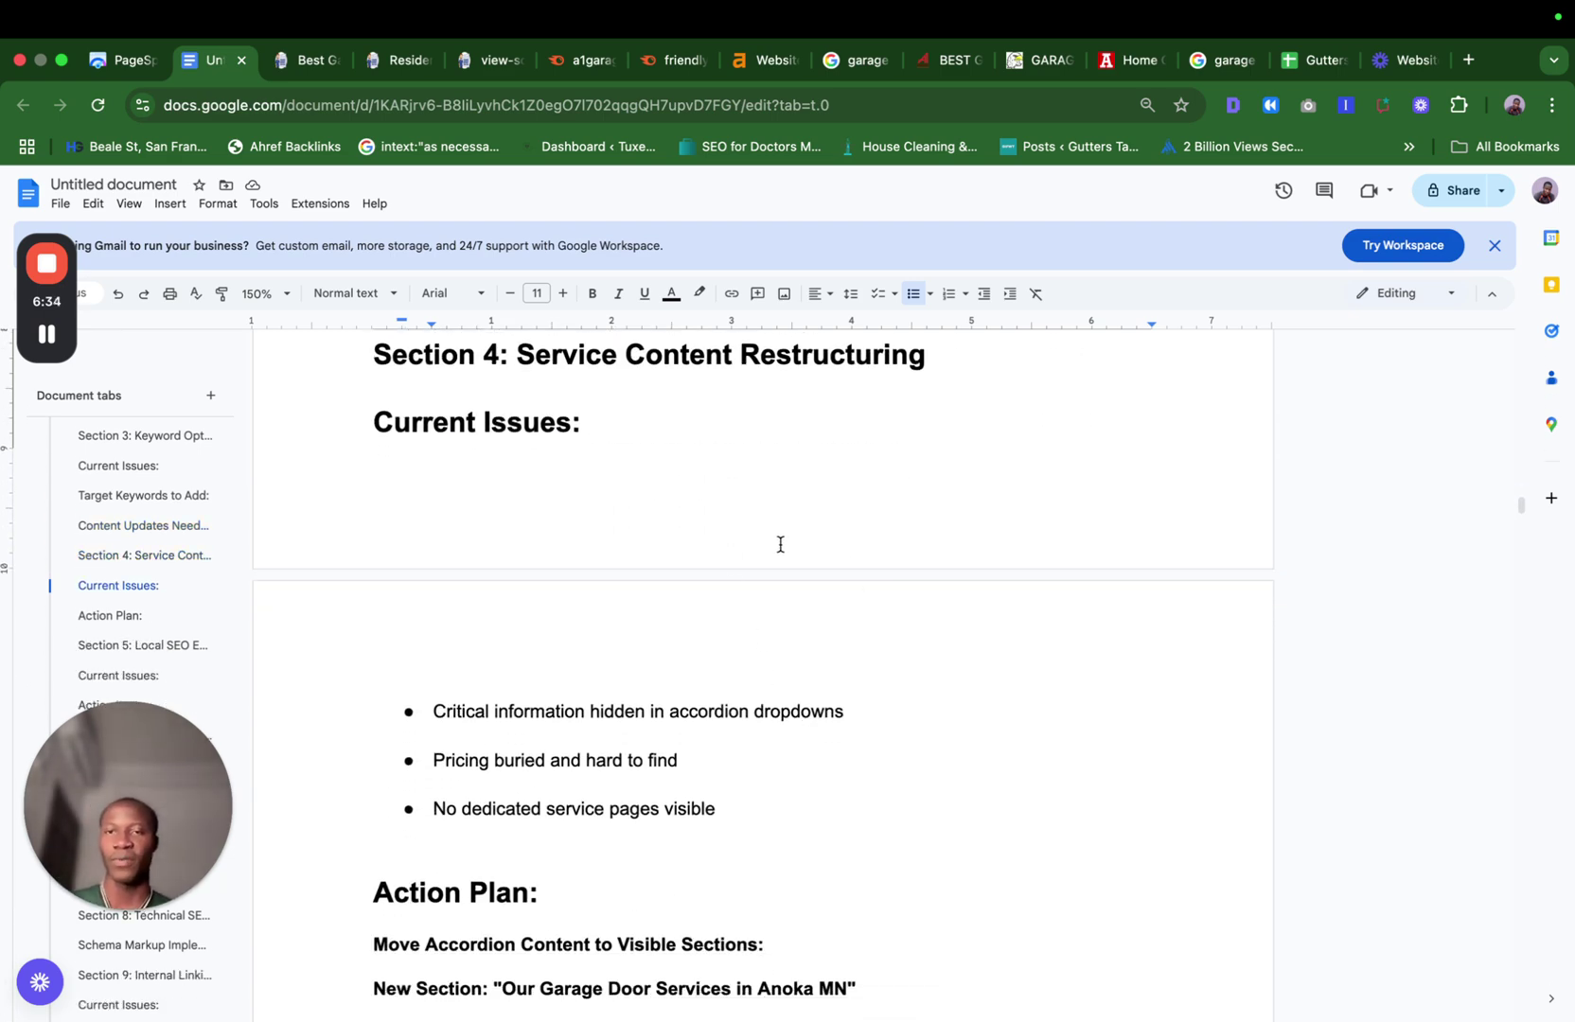
scroll(861, 620, "down", 1)
scroll(649, 622, "up", 1)
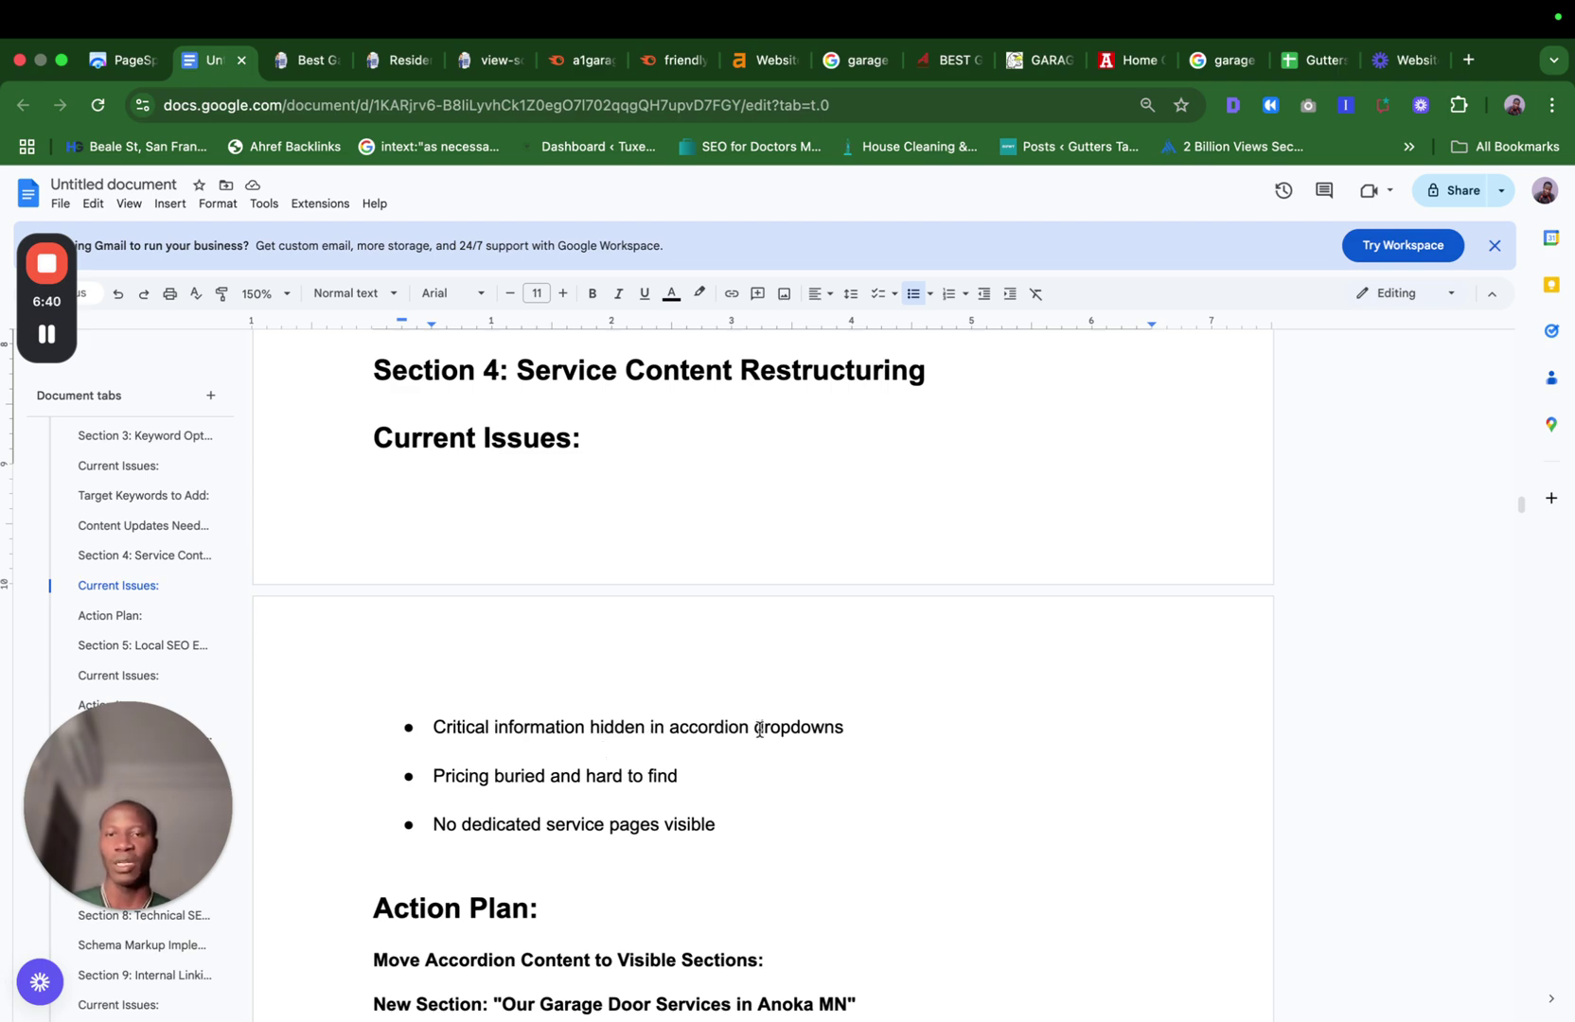
Return to the homepage and collapse and reopen the Residential Garage Door Installation accordion to examine its hidden content.
left_click(312, 65)
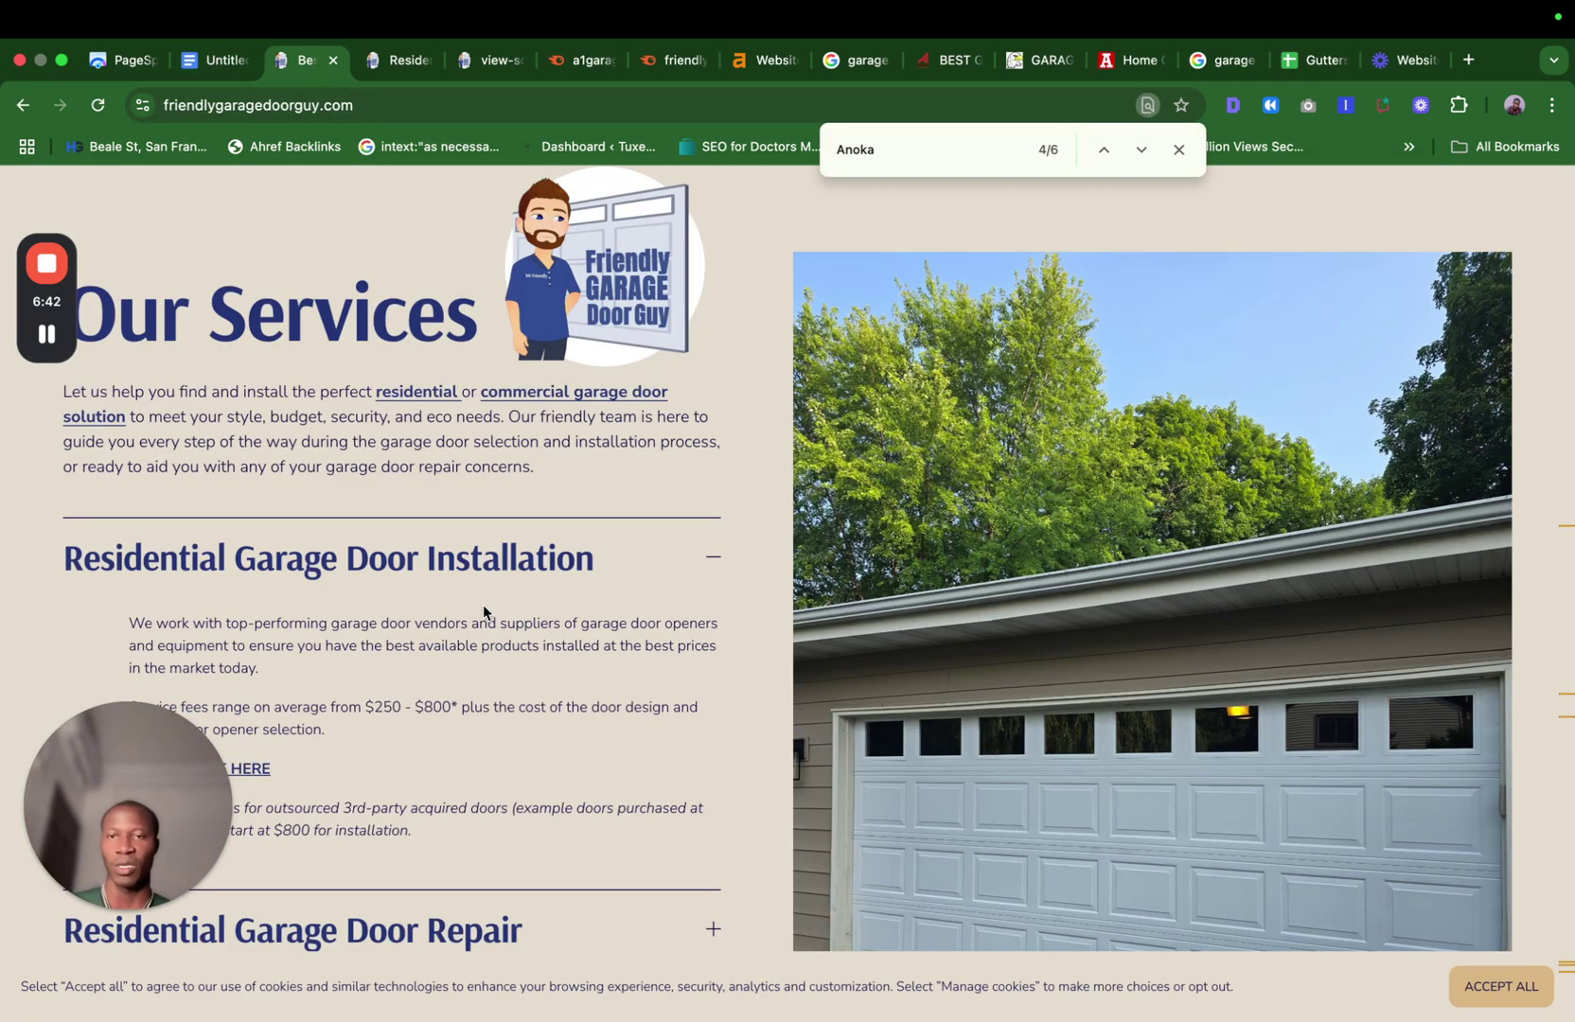
scroll(480, 608, "down", 2)
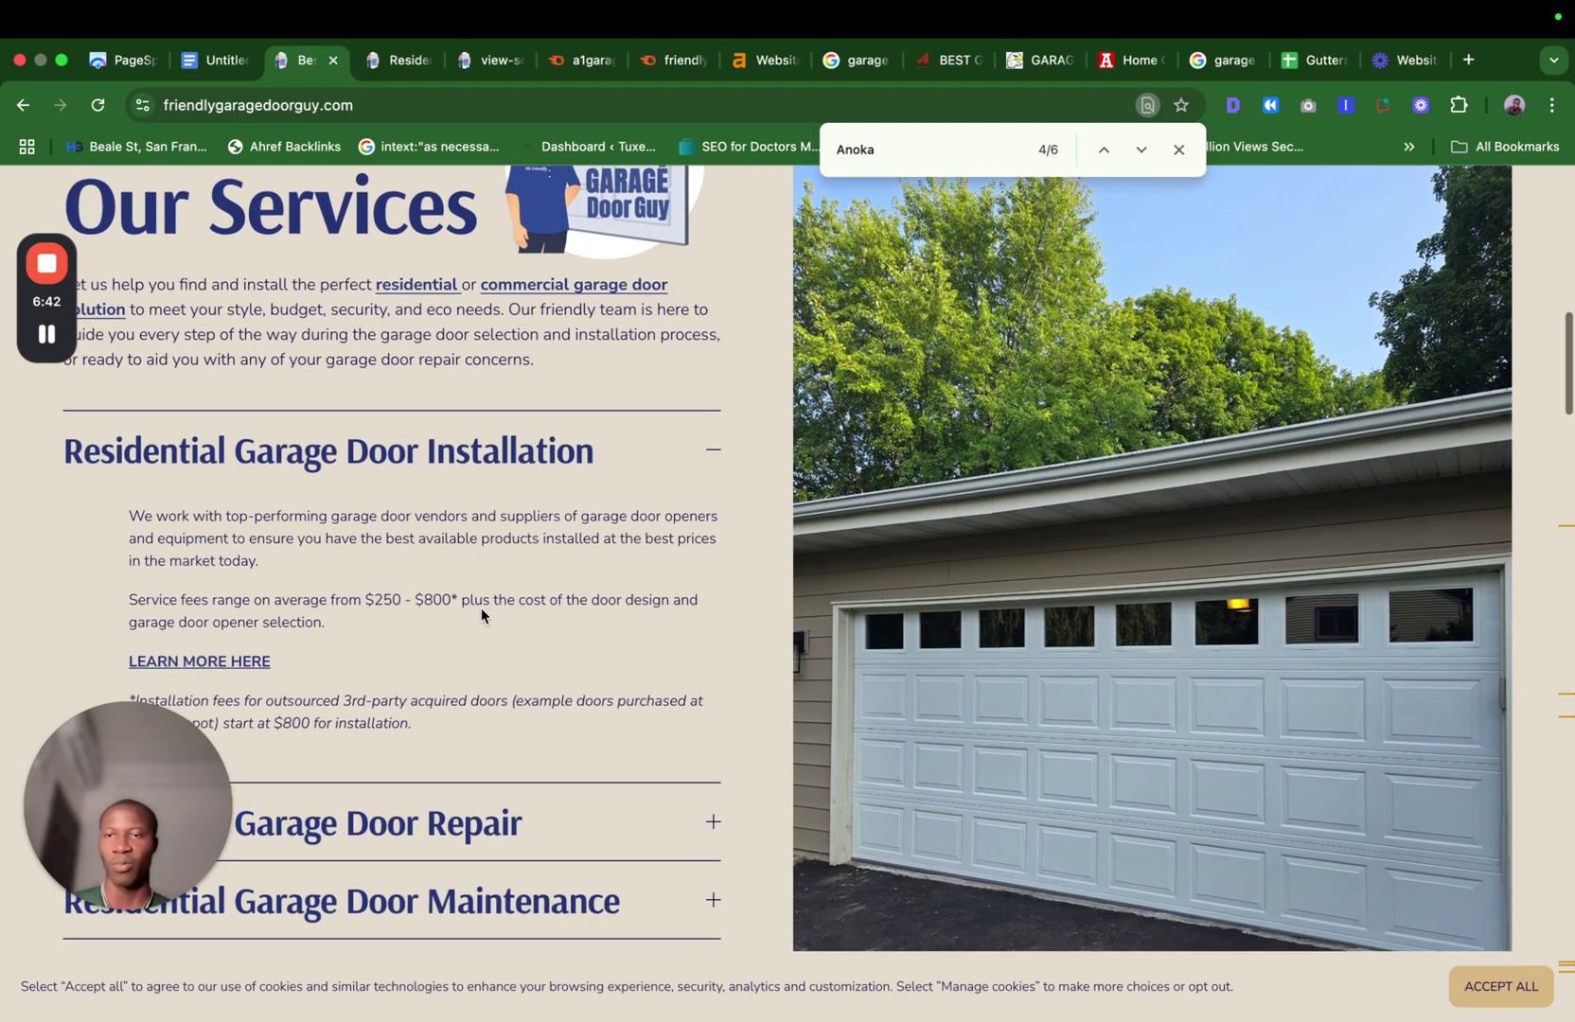
left_click(713, 449)
scroll(717, 600, "down", 3)
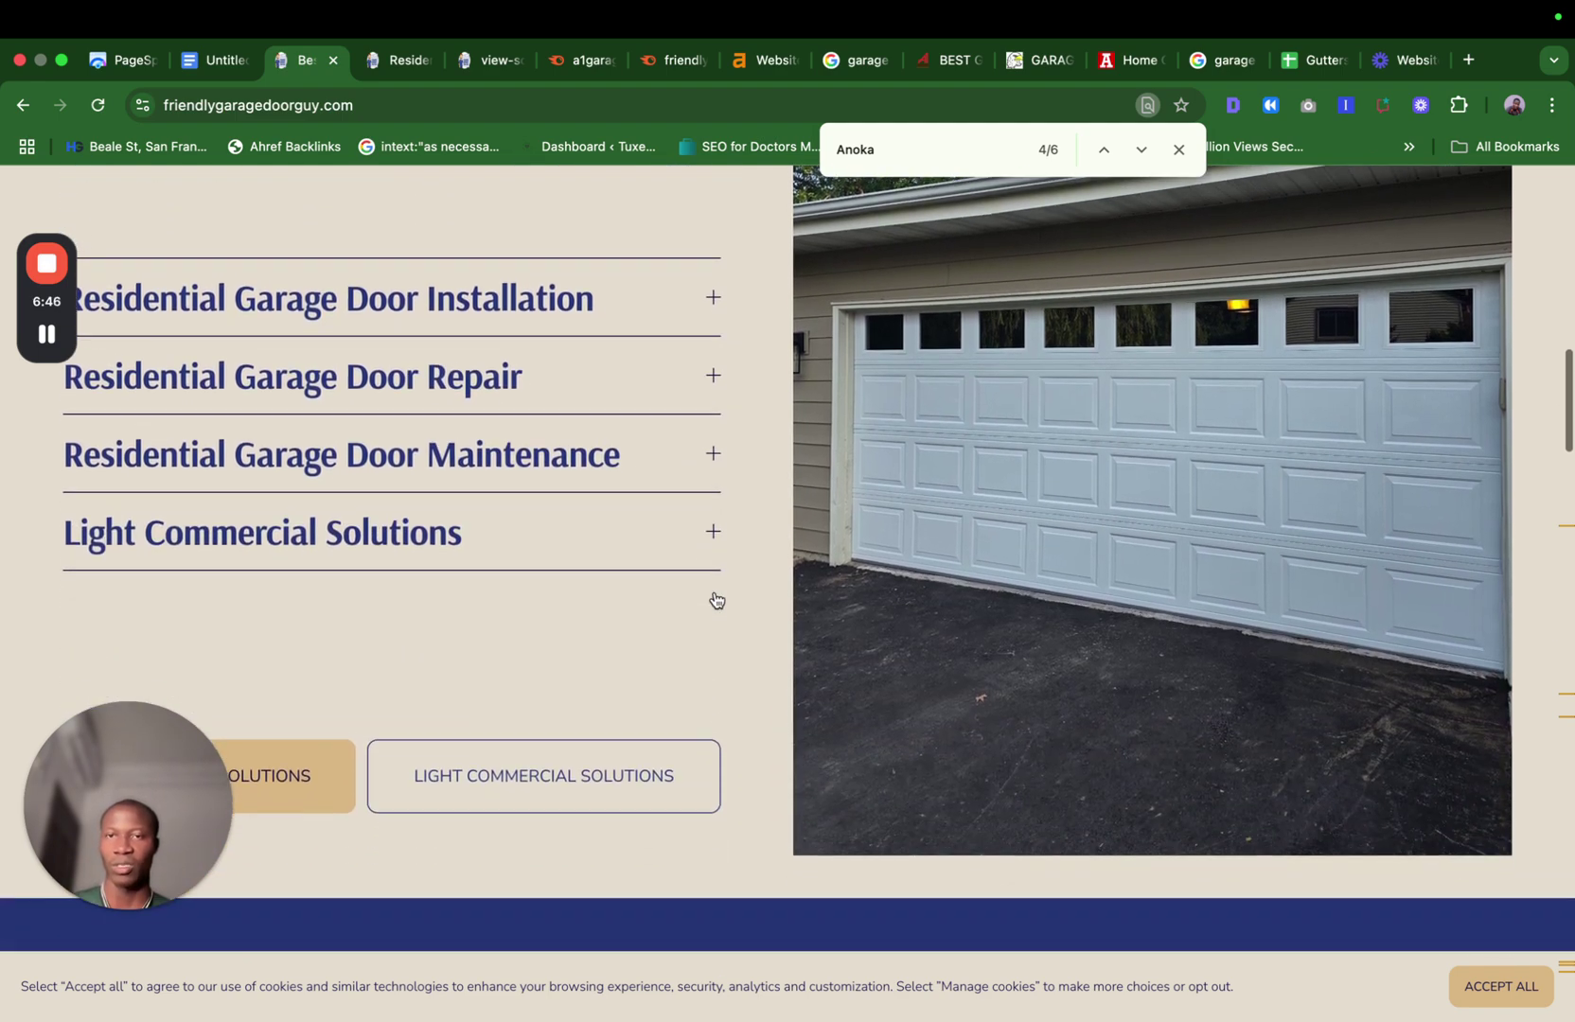
left_click(717, 274)
scroll(452, 385, "up", 2)
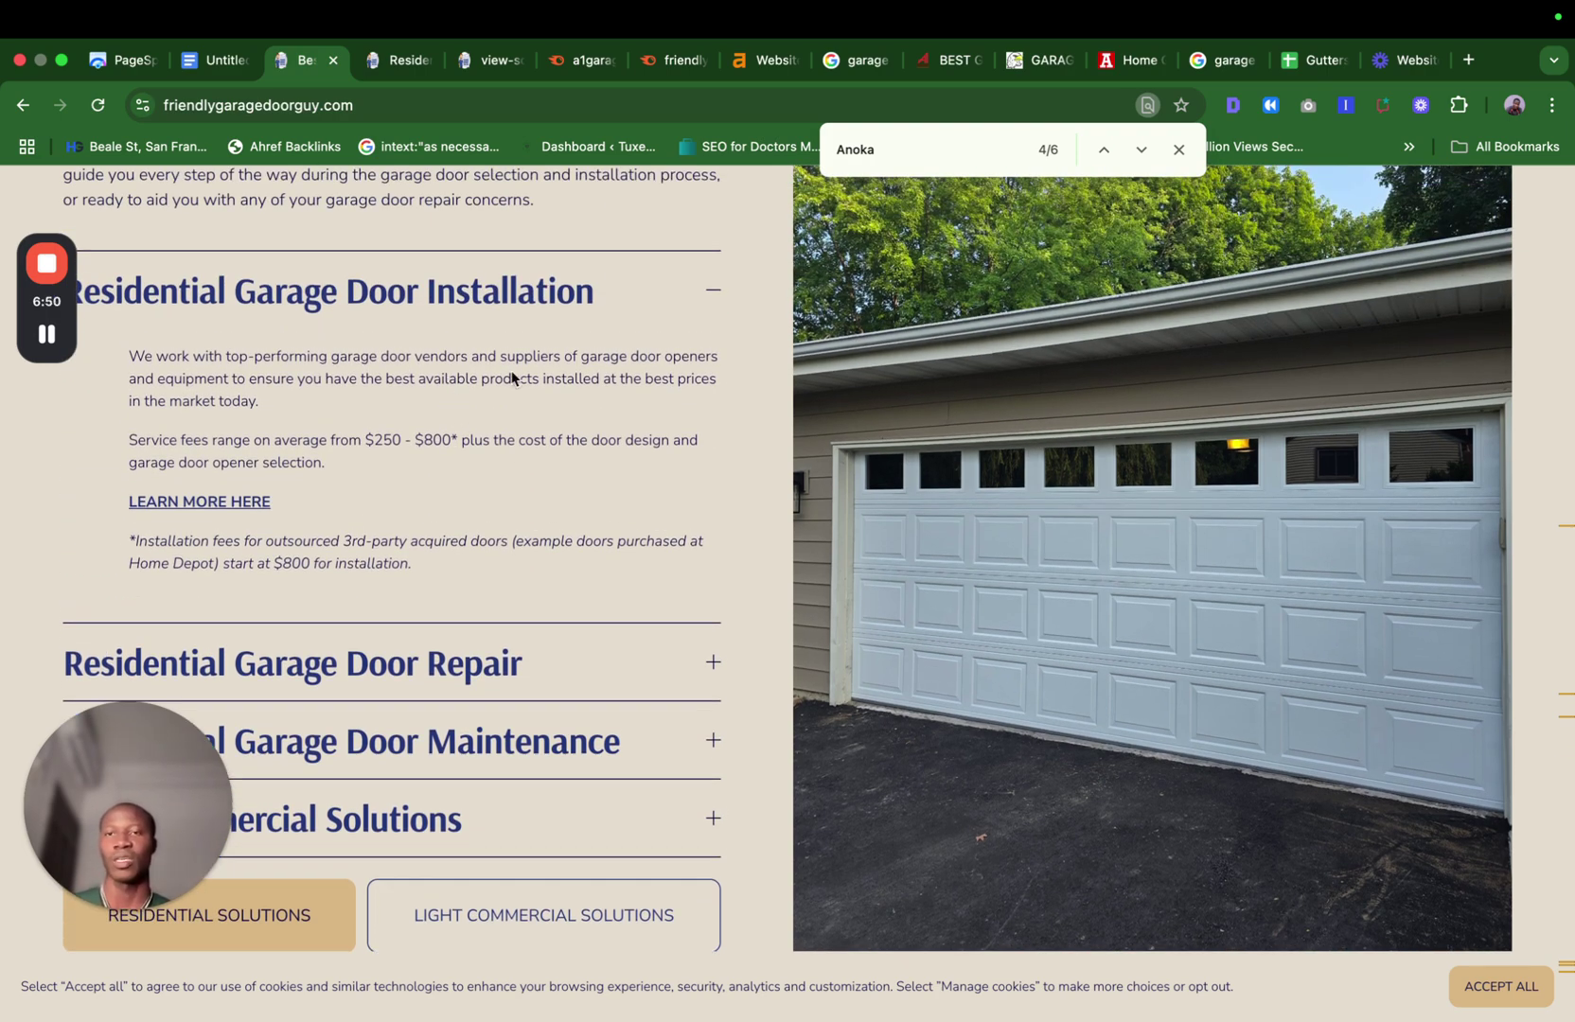
scroll(493, 431, "up", 1)
left_click(717, 387)
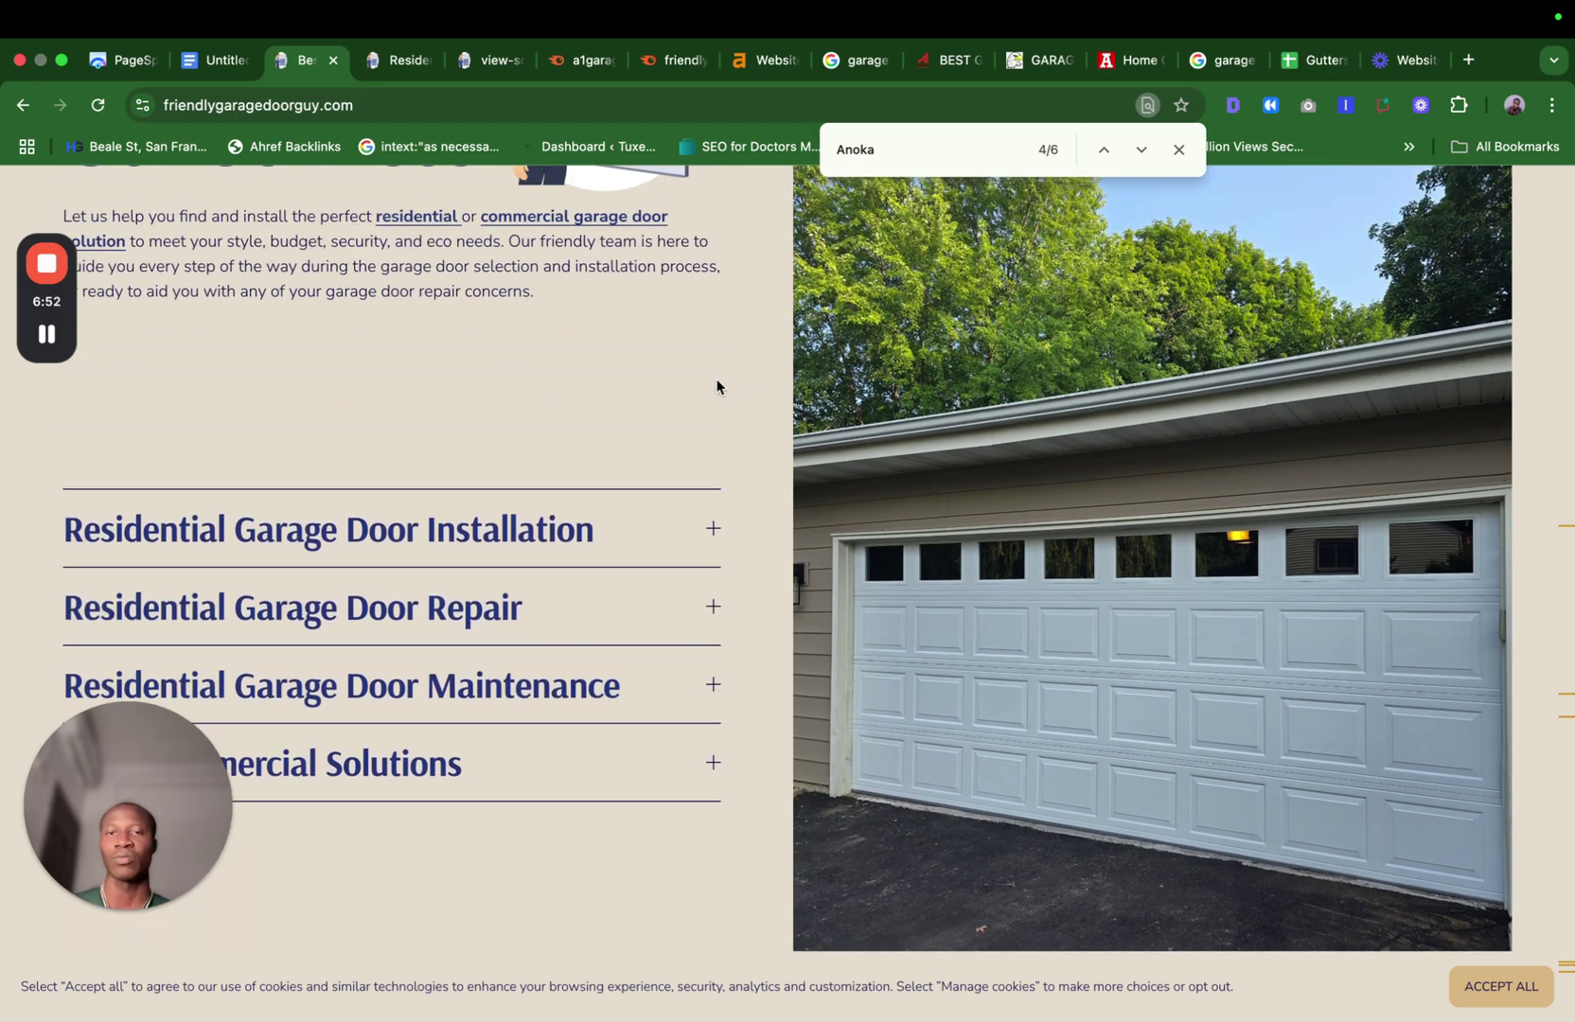
left_click(715, 527)
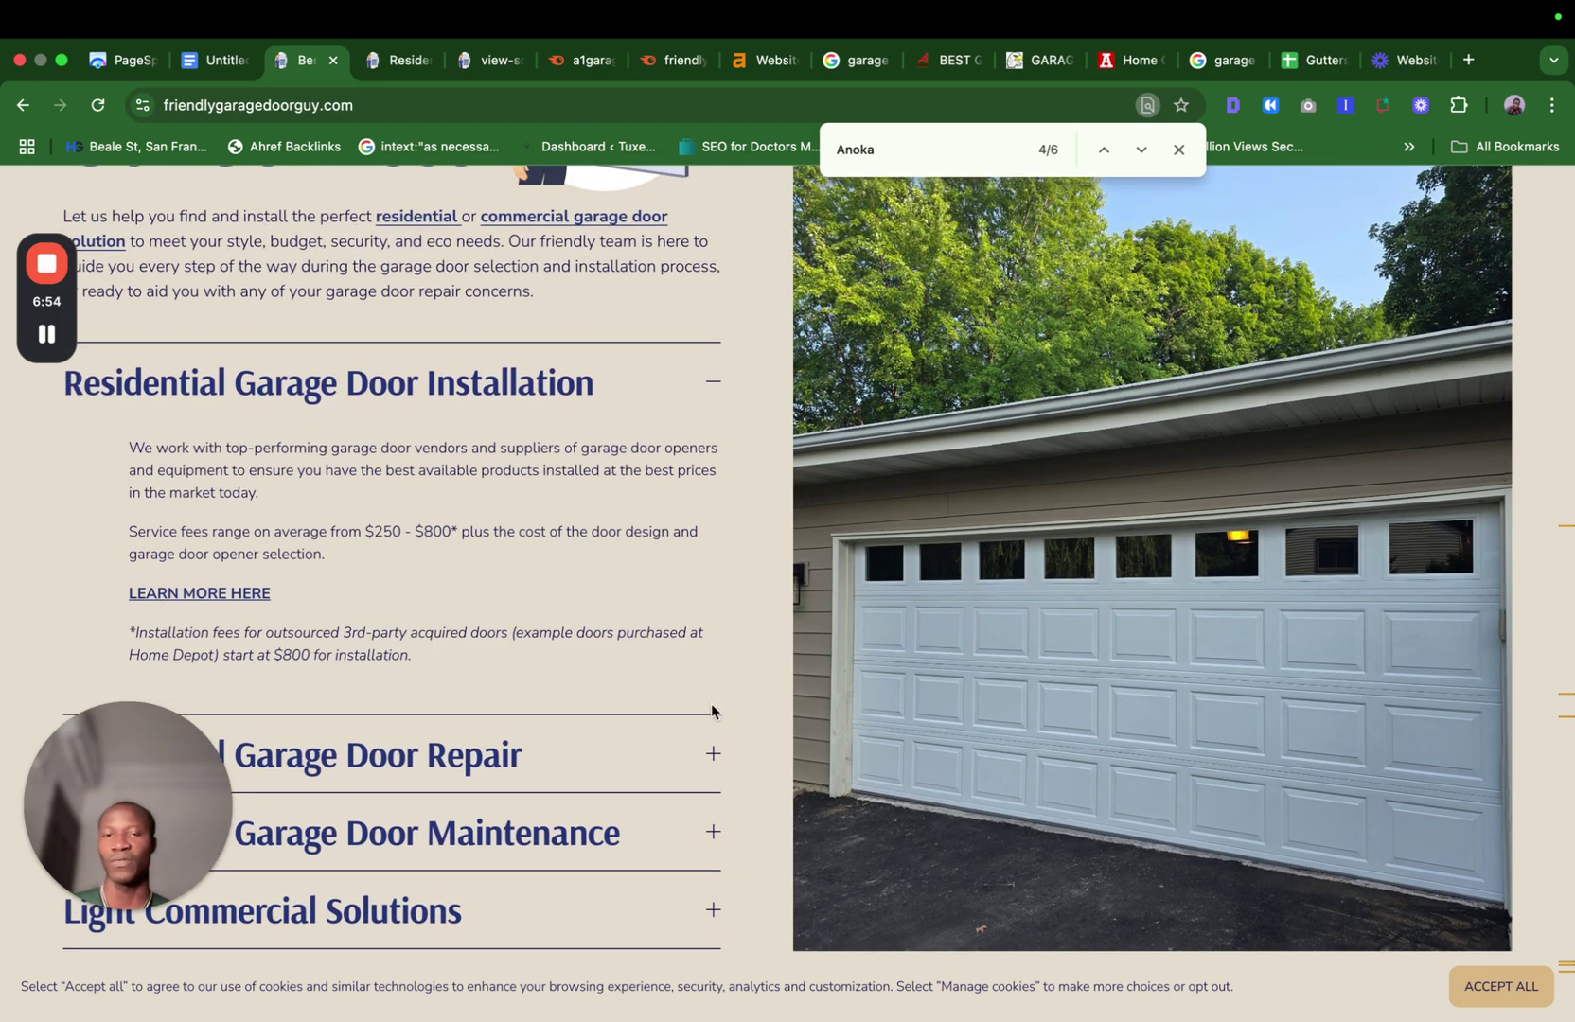
Expand the Residential Garage Door Repair, Residential Garage Door Maintenance and Light Commercial Solutions accordions in turn and review their content.
left_click(713, 753)
scroll(476, 632, "down", 1)
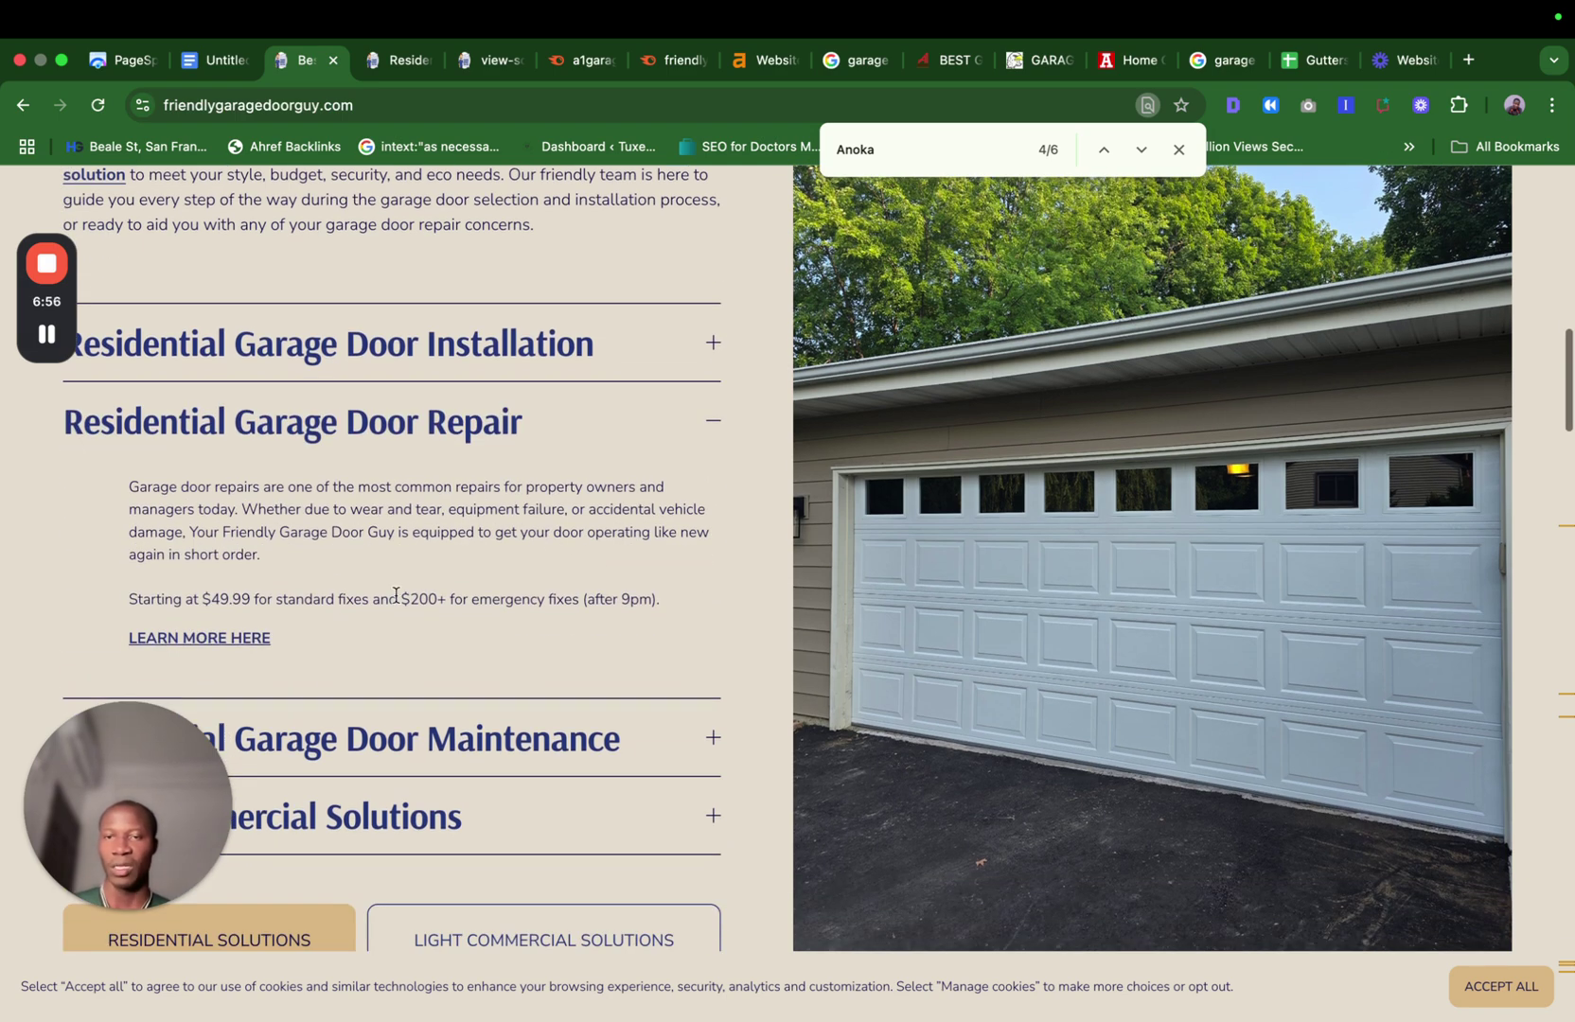
scroll(432, 619, "down", 2)
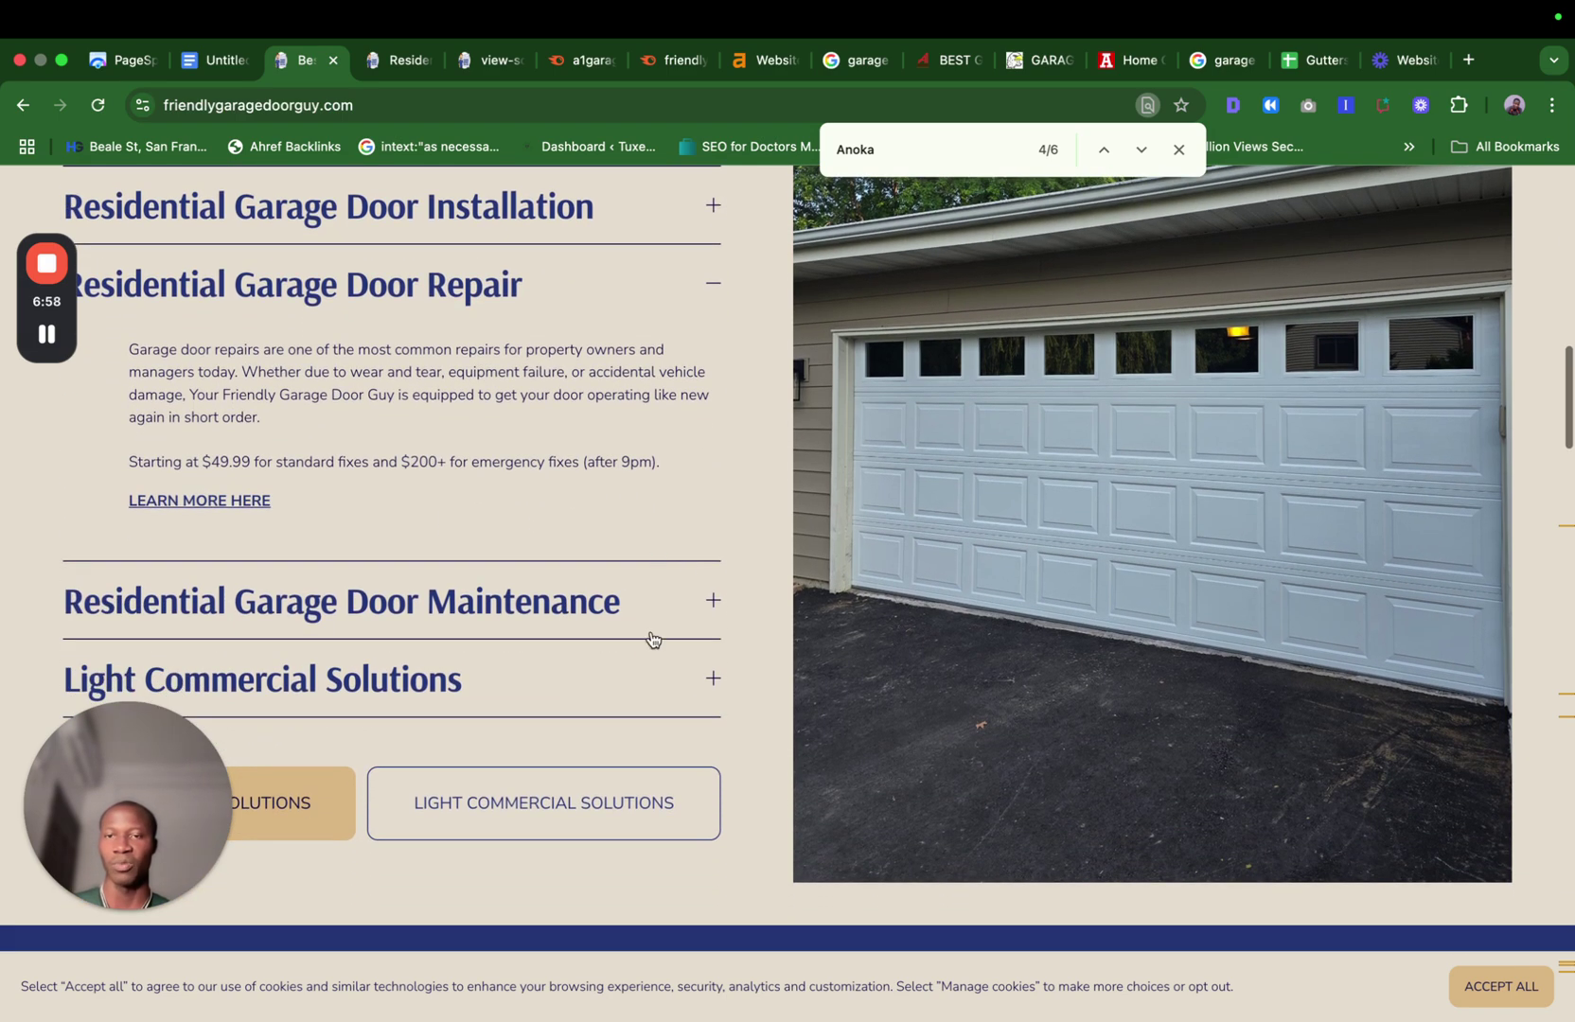
left_click(713, 606)
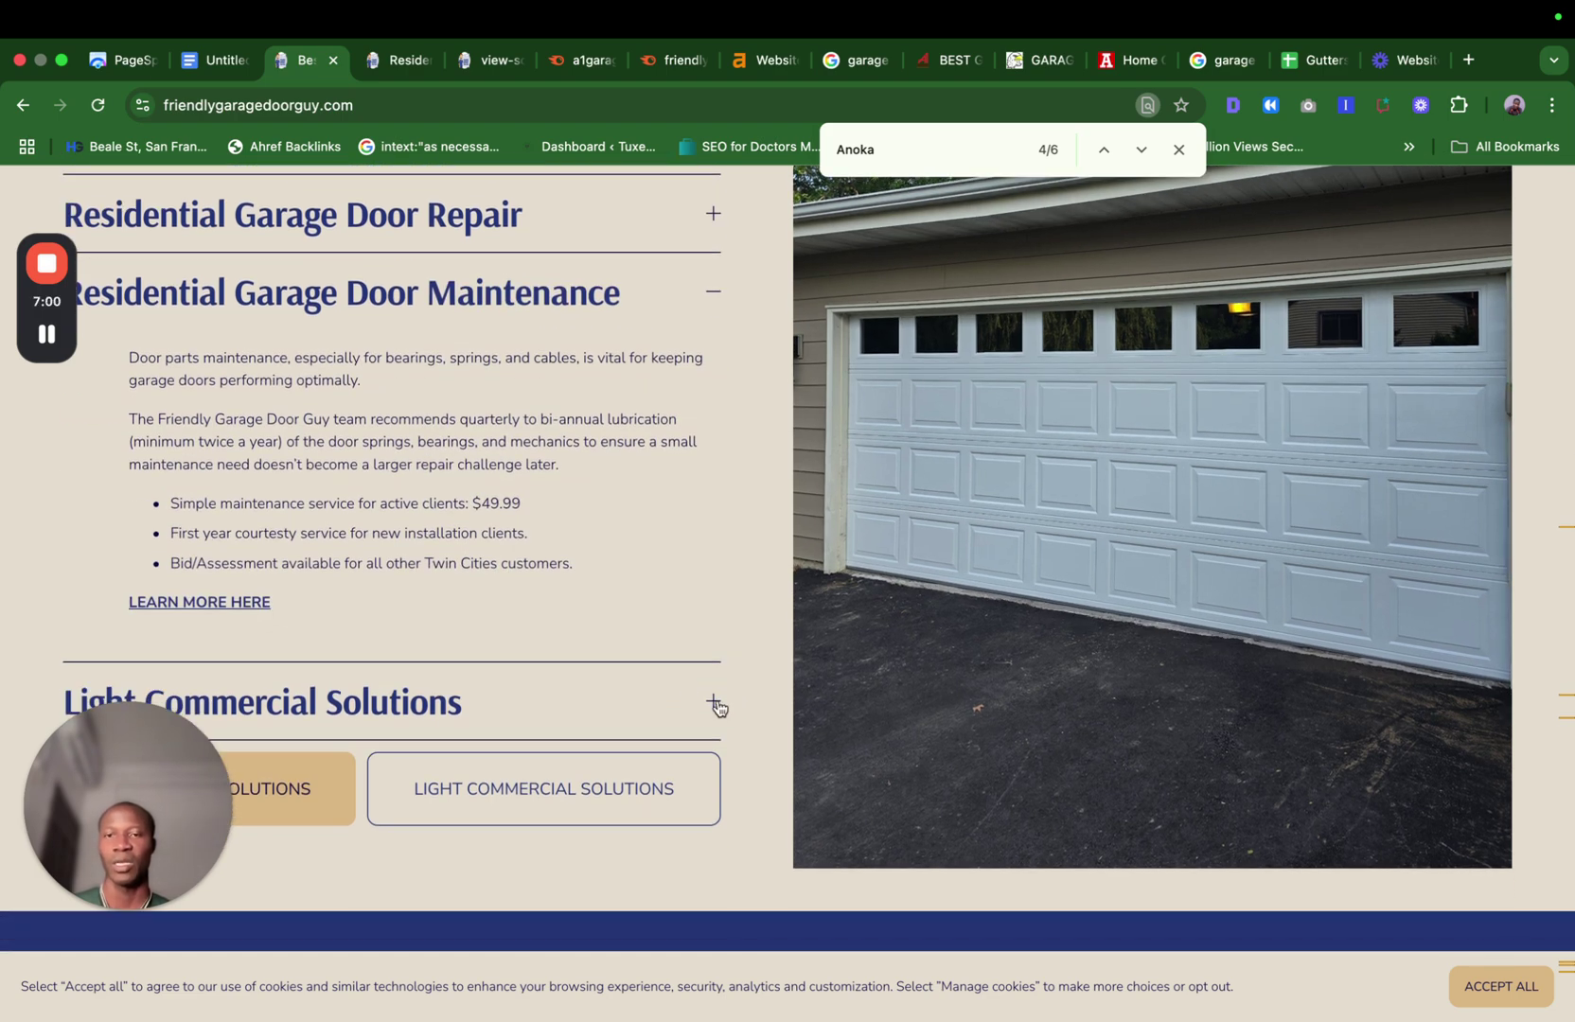
left_click(713, 702)
scroll(629, 668, "up", 5)
scroll(637, 468, "up", 1)
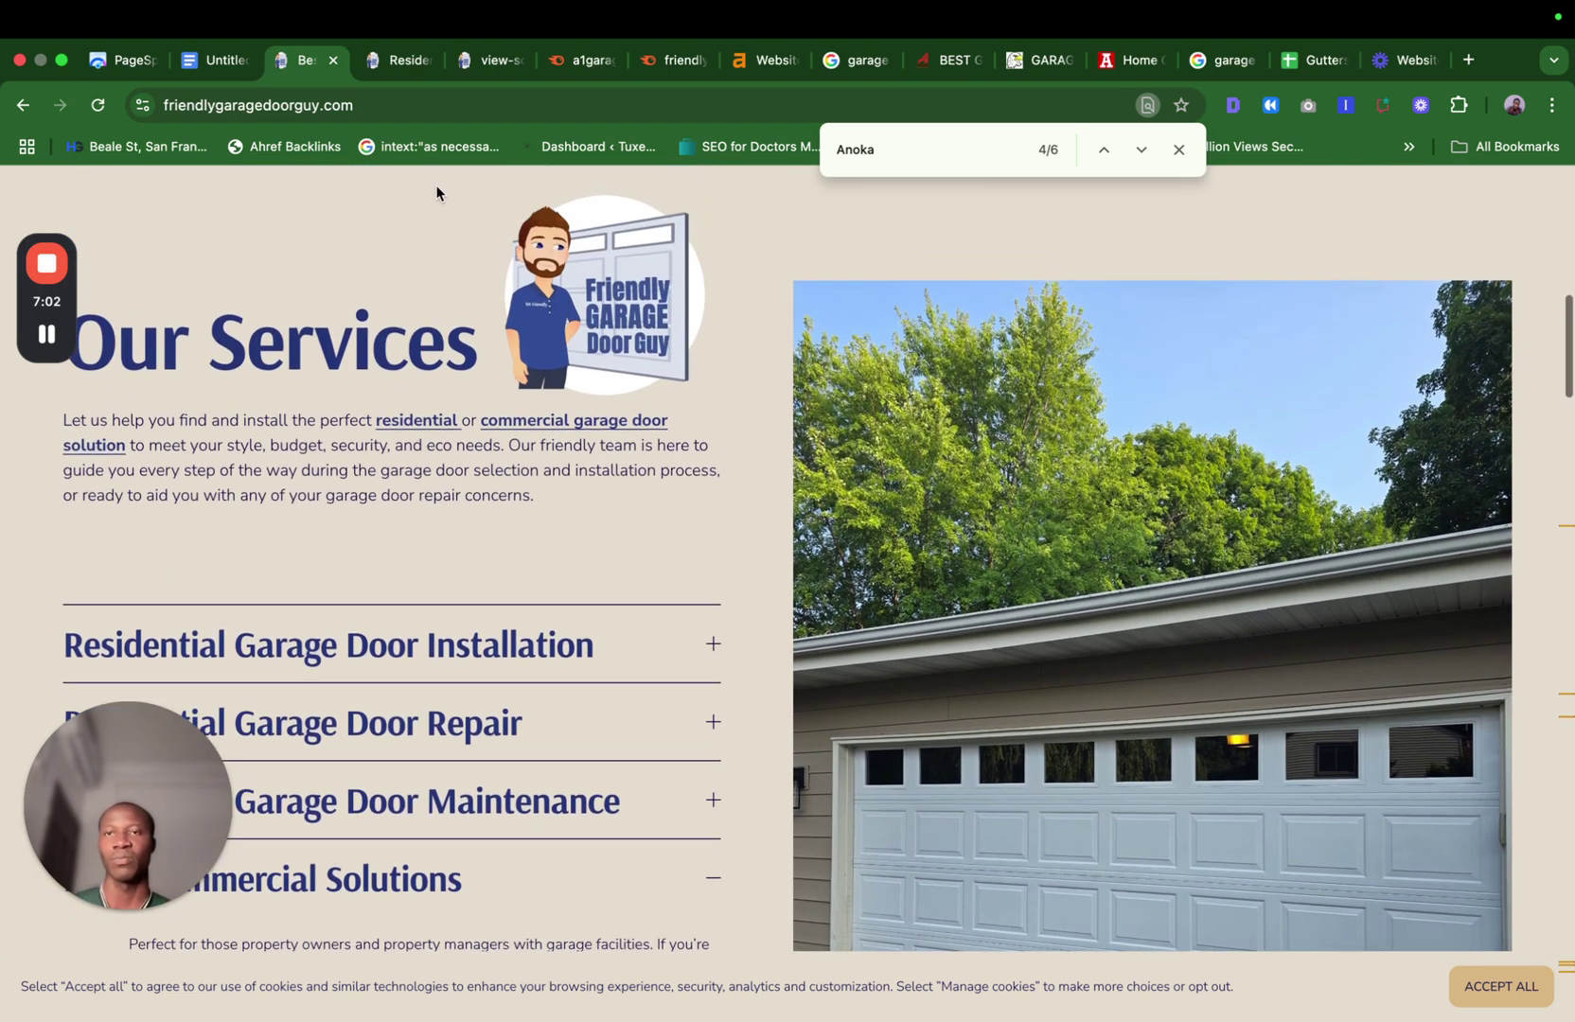
scroll(423, 679, "down", 1)
scroll(423, 679, "down", 2)
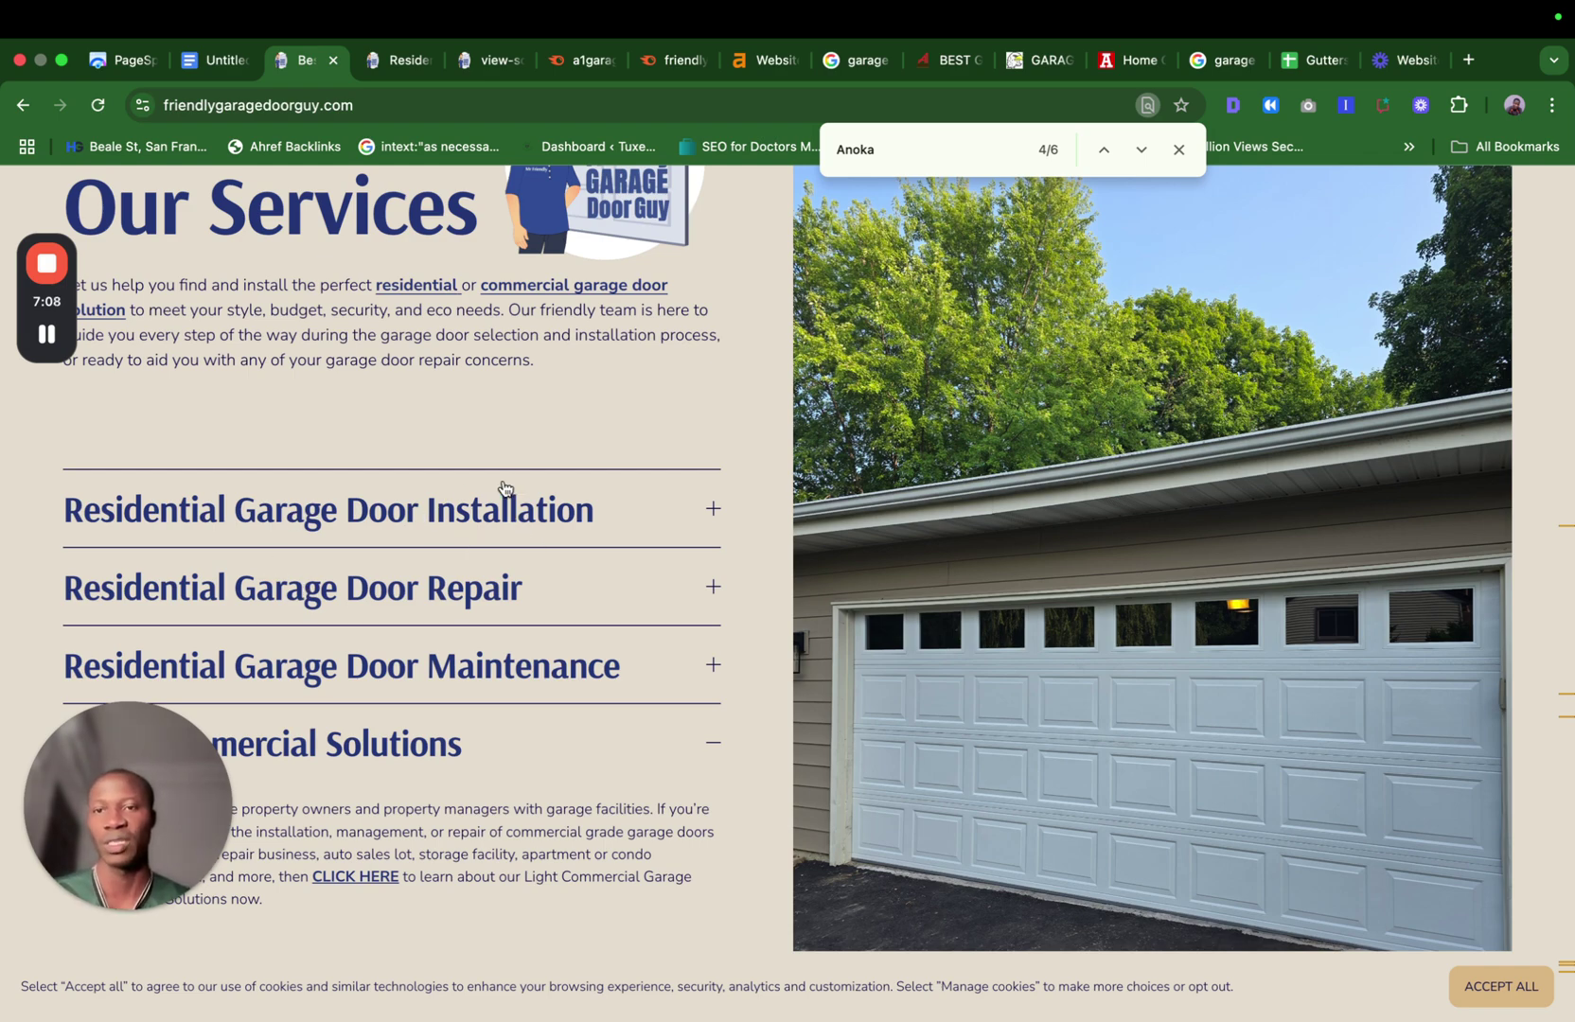
View the Residential Garage Door Solutions page, and return to the homepage's Our Services section for comparison.
left_click(396, 71)
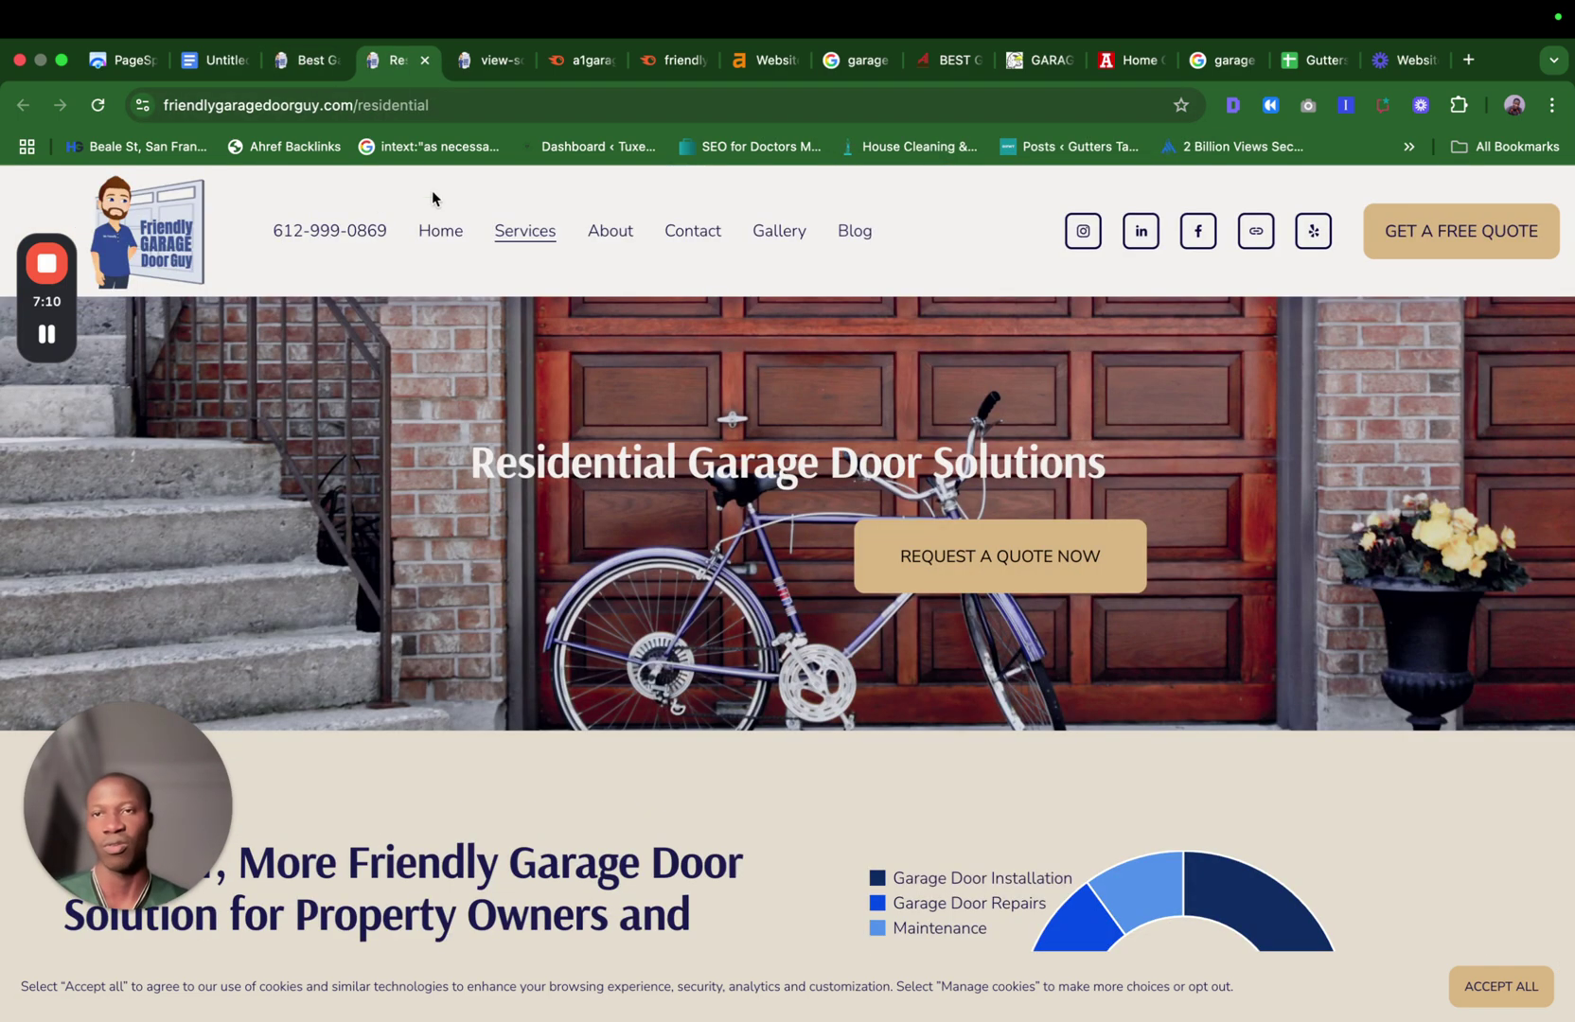
left_click(306, 63)
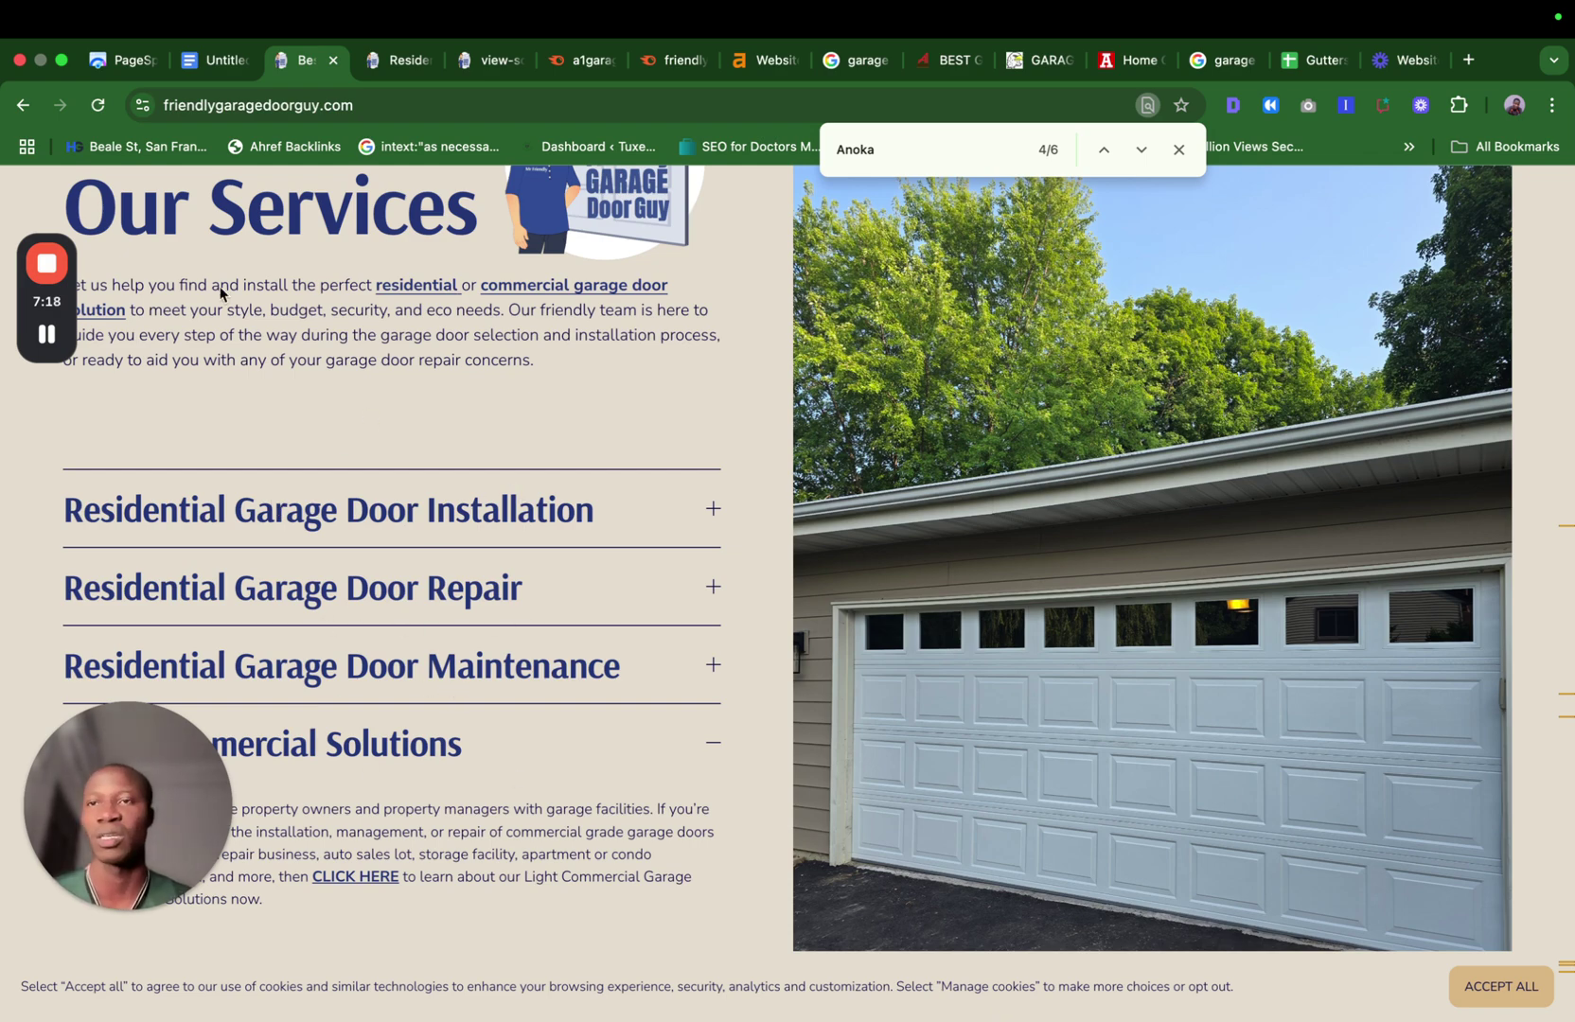
In the audit document, review Section 4's action plan for moving accordion content to visible sections and its implementation list.
left_click(215, 60)
scroll(658, 584, "down", 8)
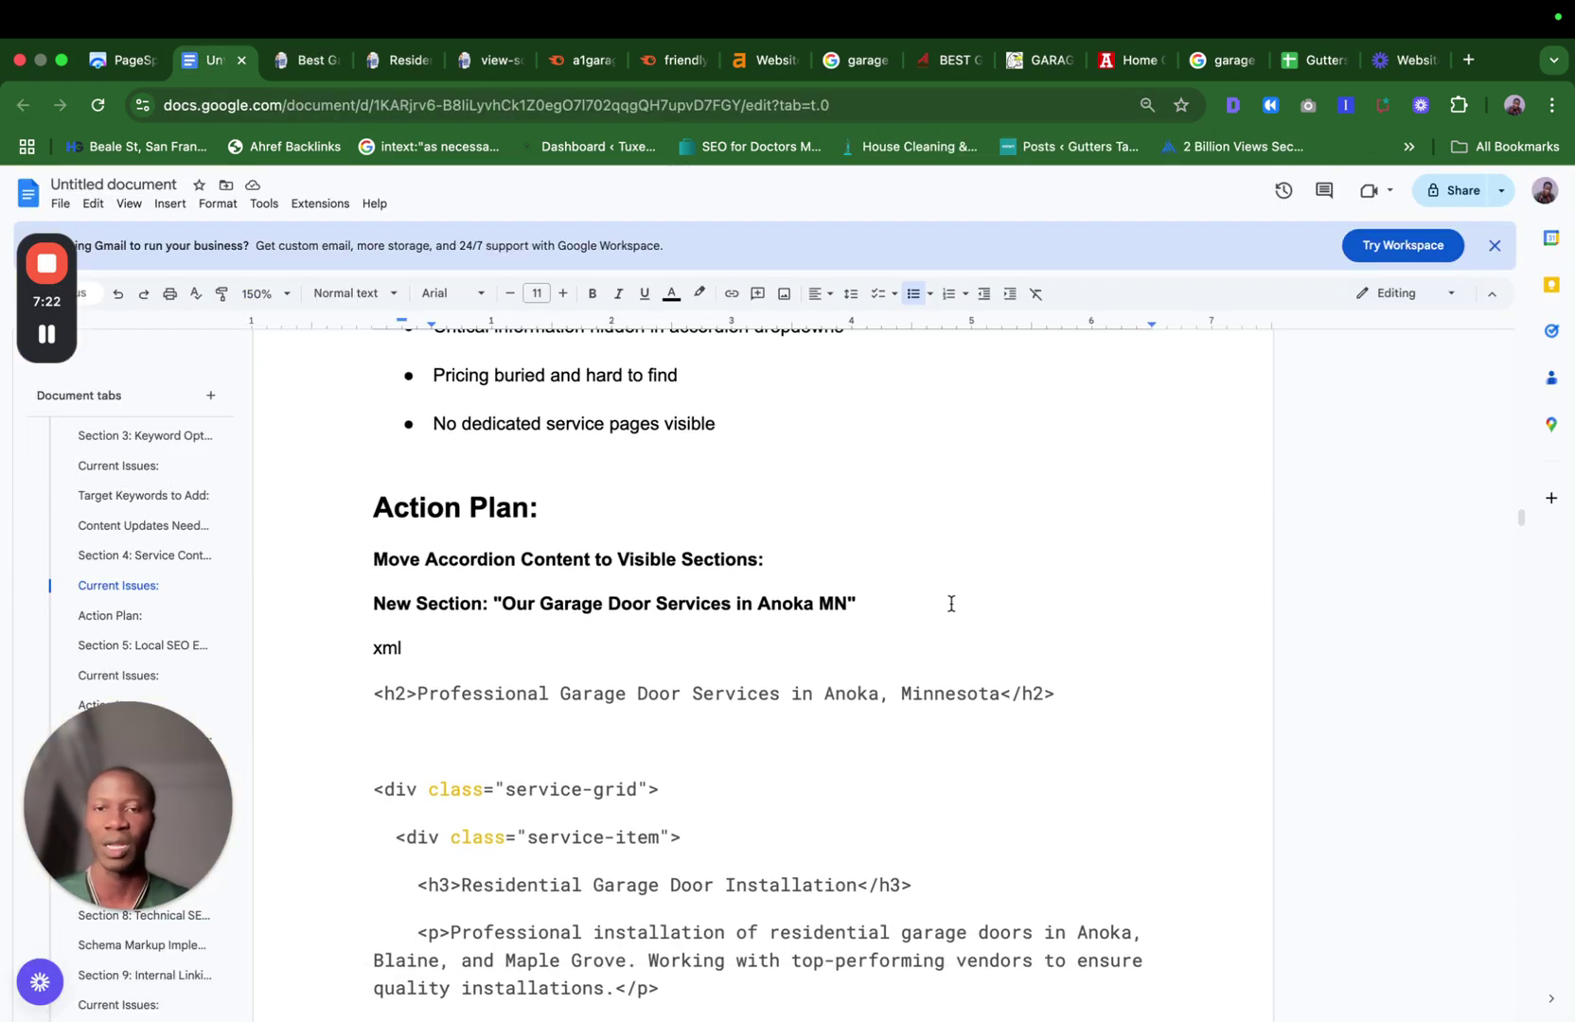
scroll(1012, 697, "down", 15)
scroll(1013, 700, "down", 5)
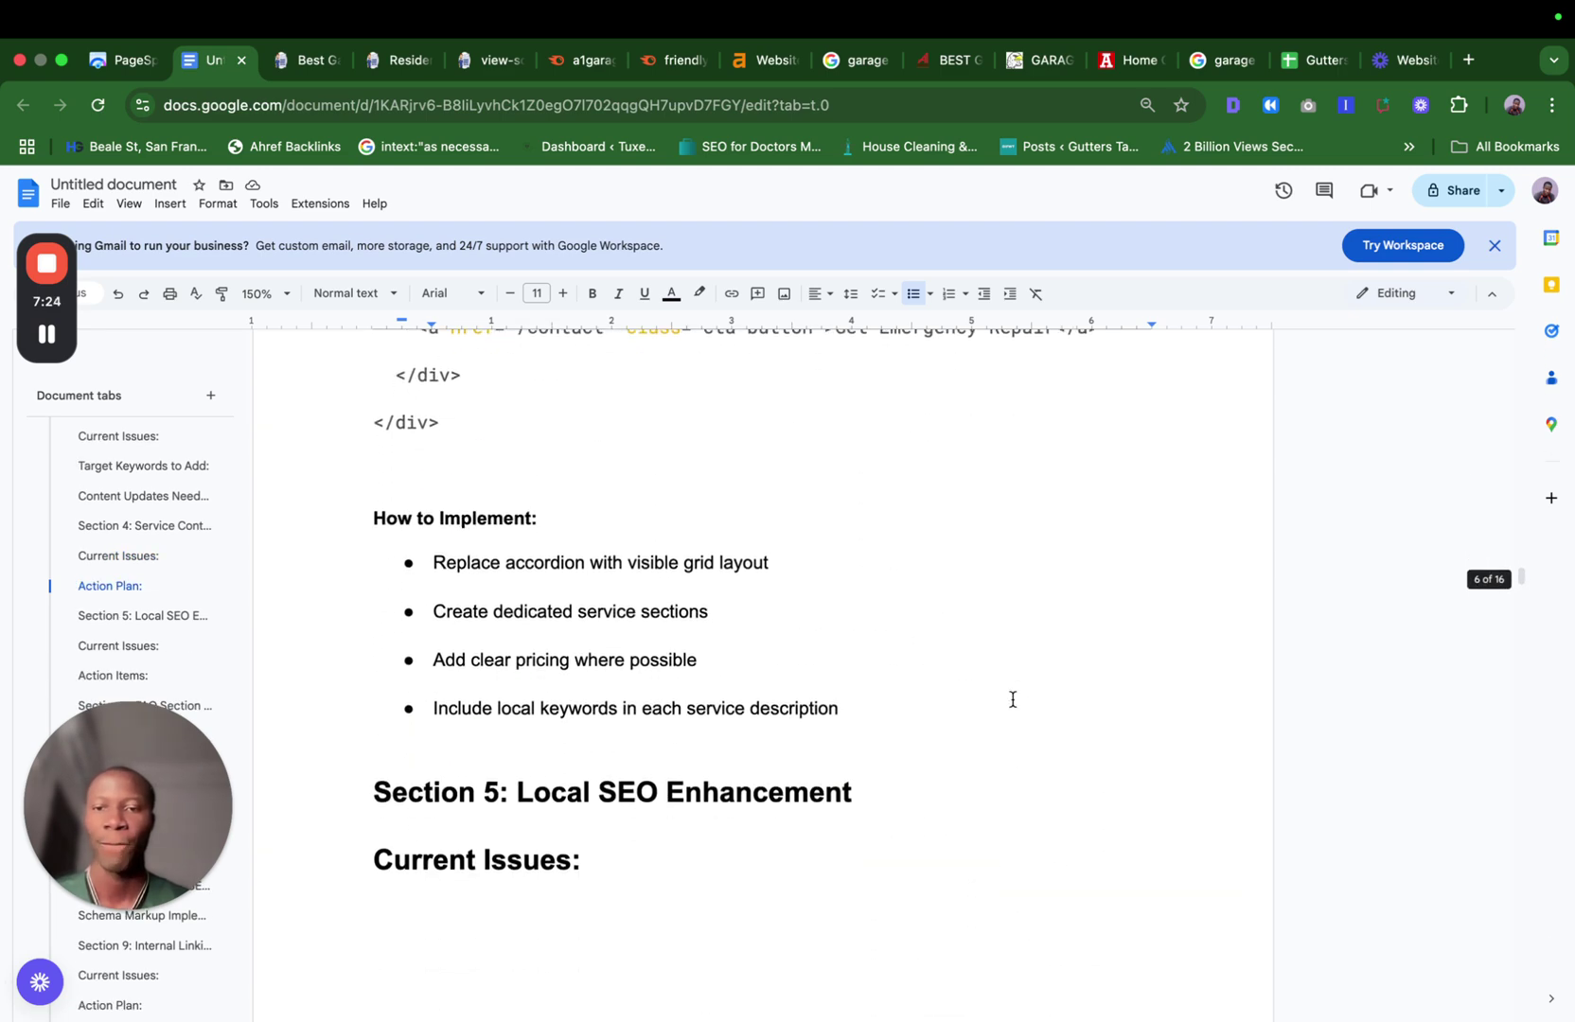
left_click_drag(140, 767, 815, 819)
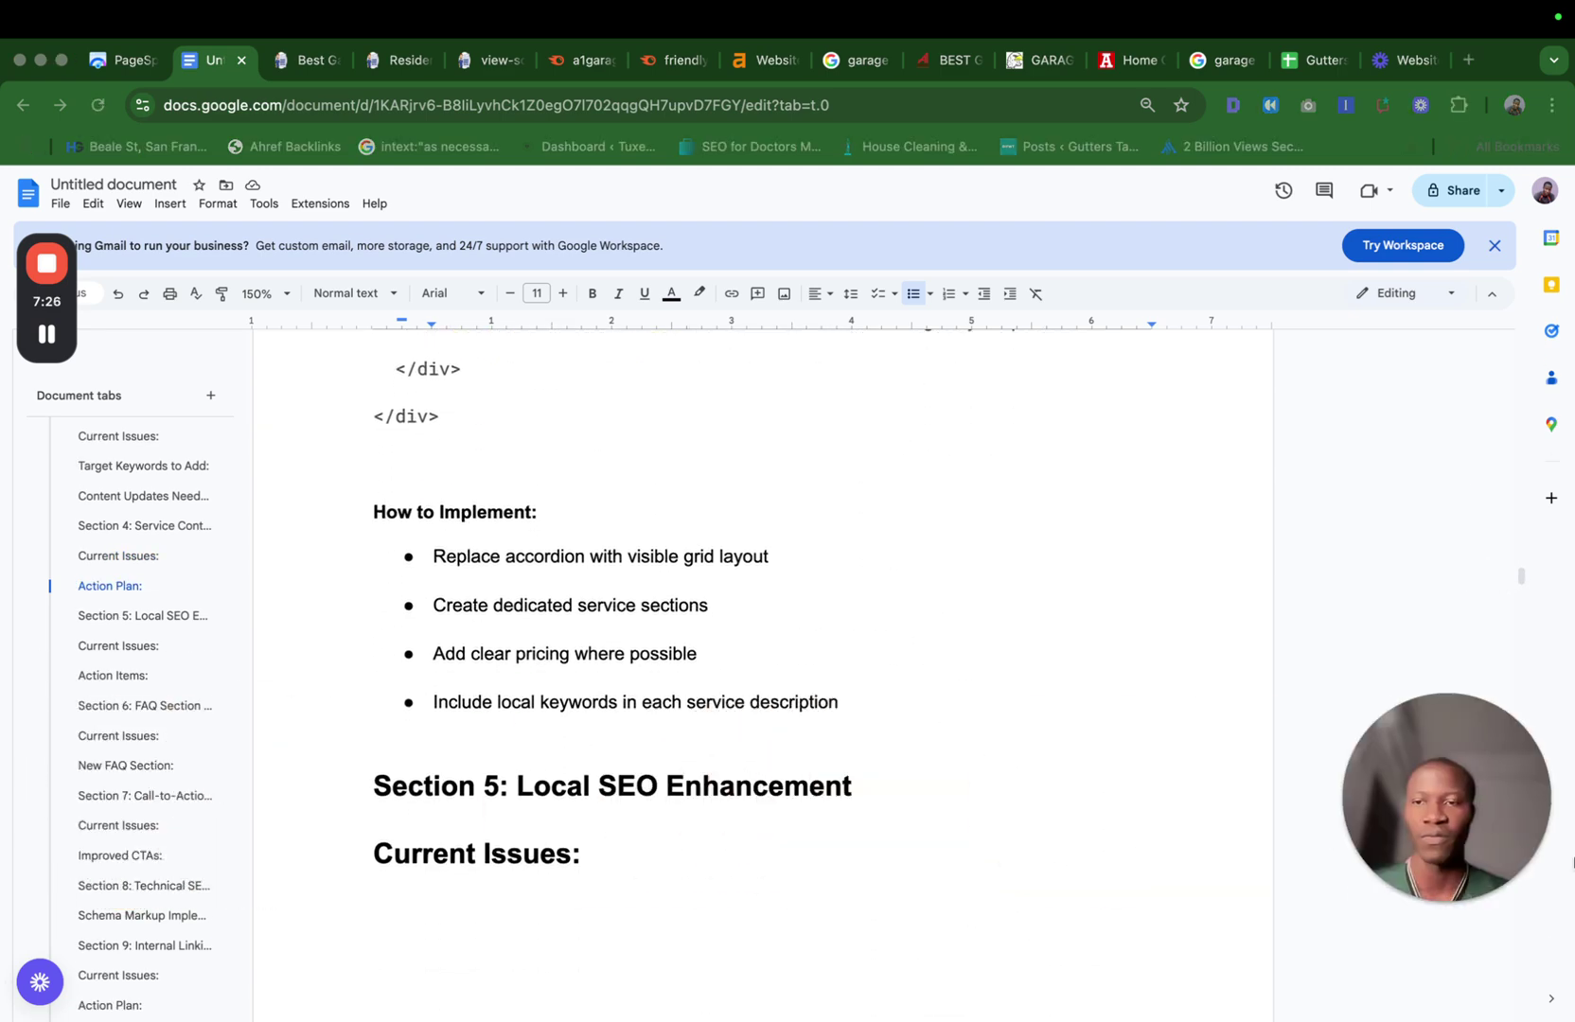
Go to Section 5: Local SEO Enhancement in the document outline and read its current issues.
left_click(142, 616)
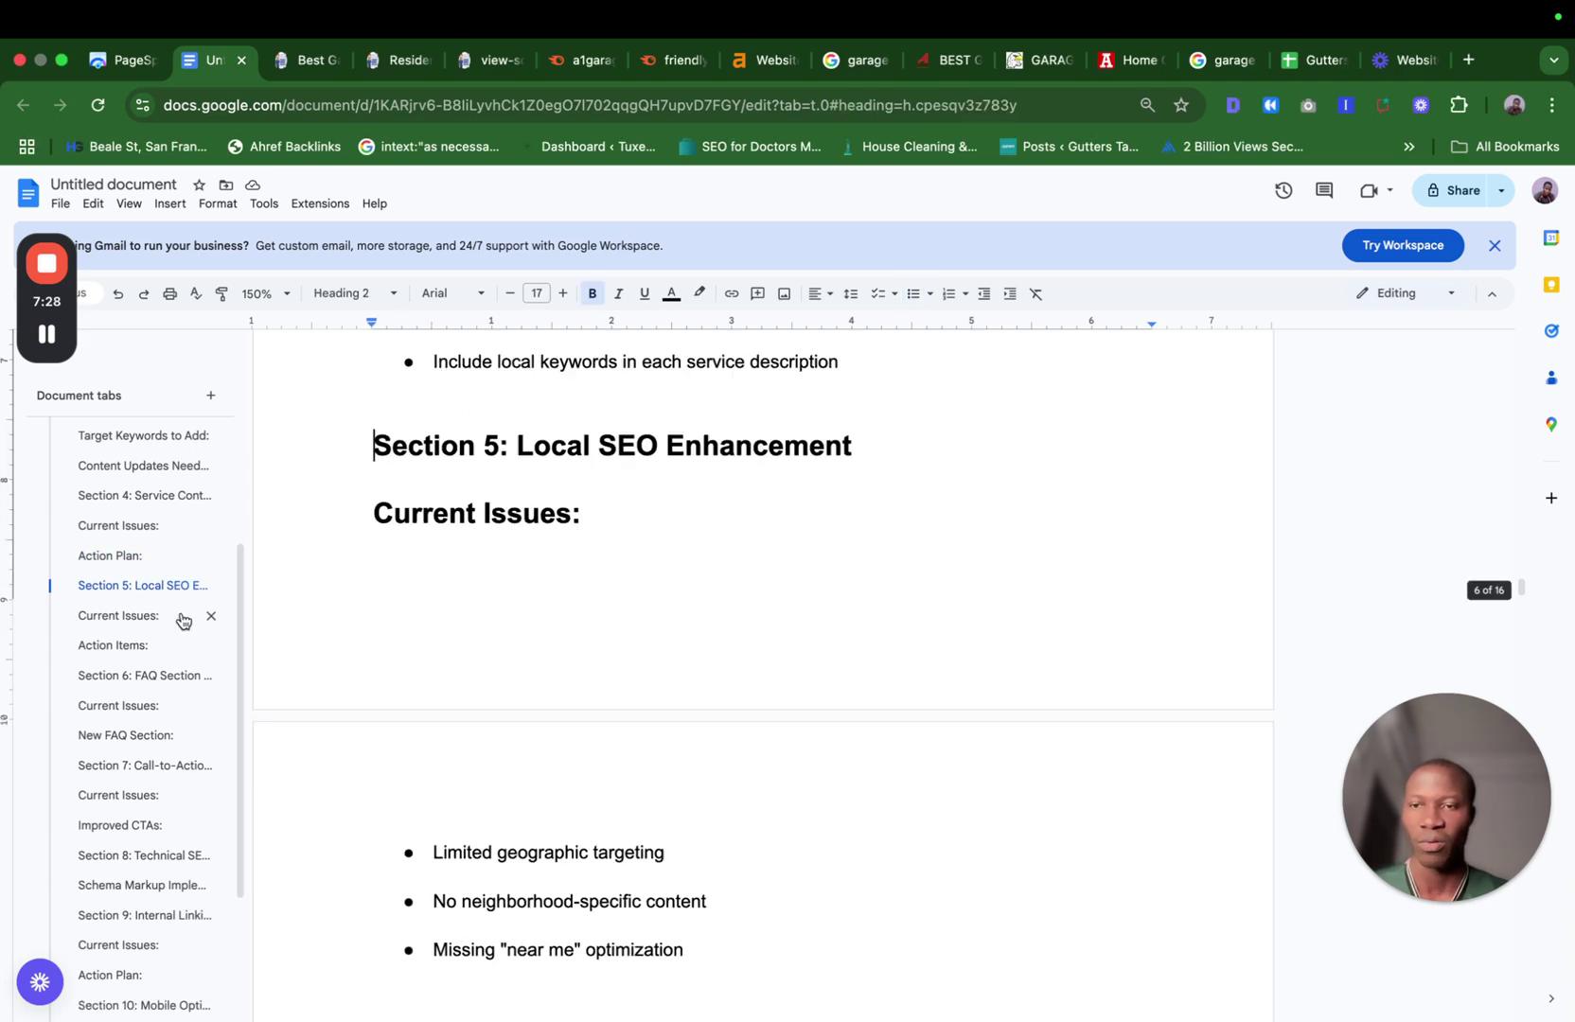
scroll(653, 657, "down", 1)
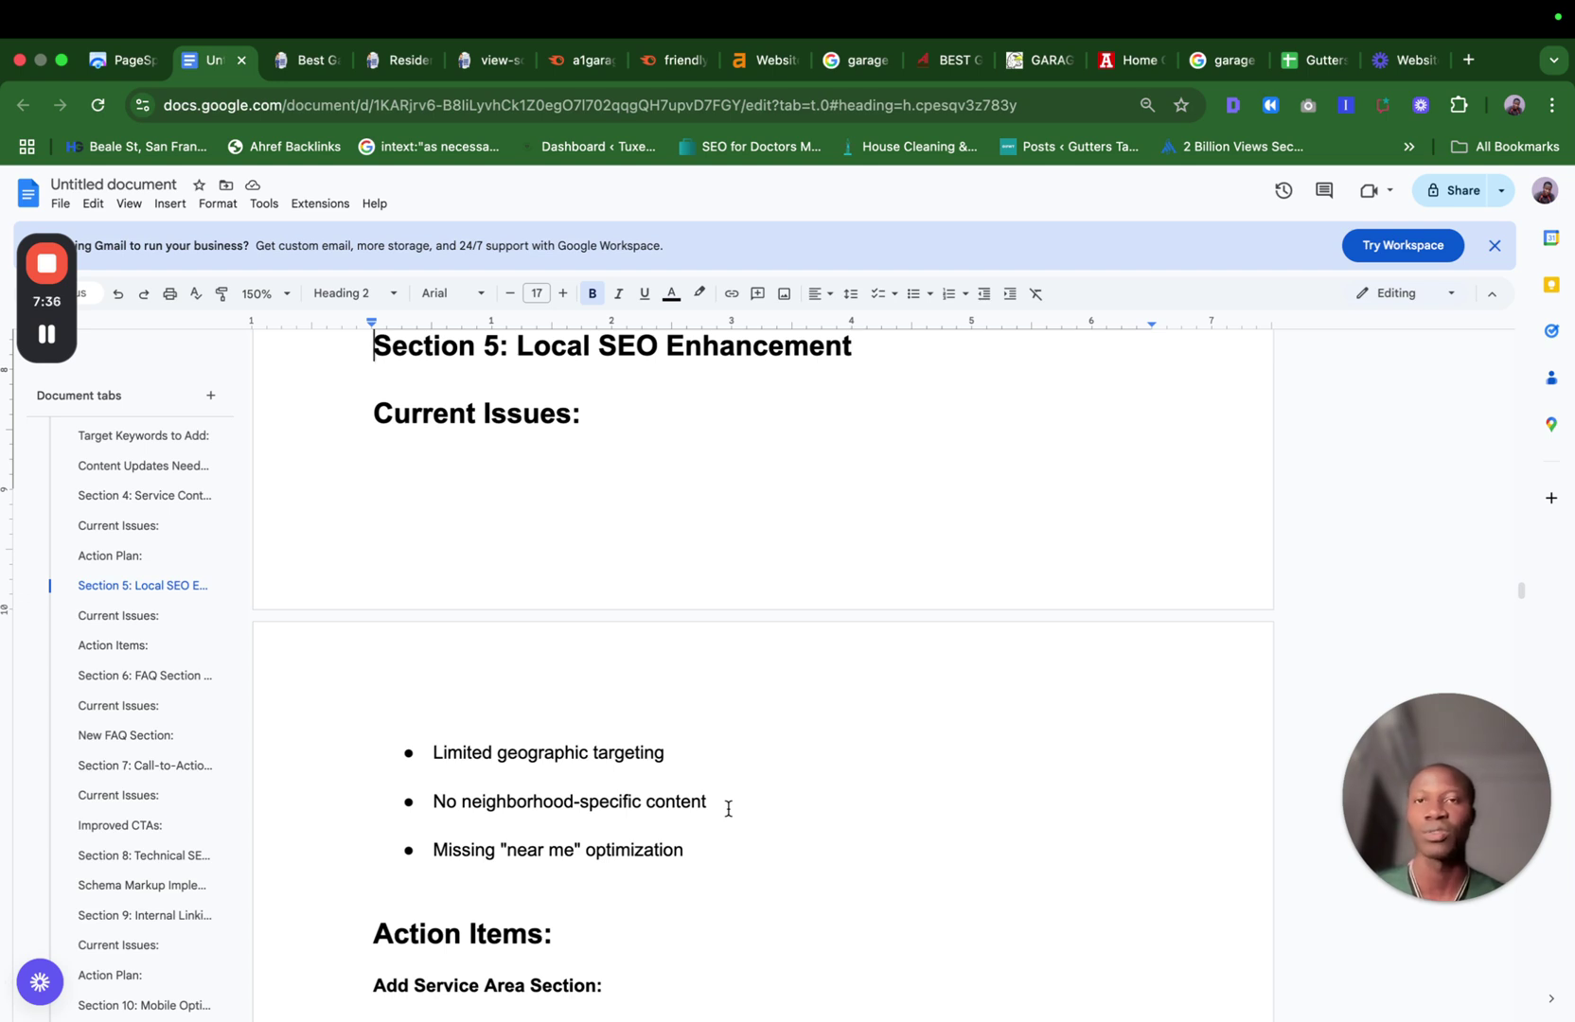
scroll(728, 808, "down", 1)
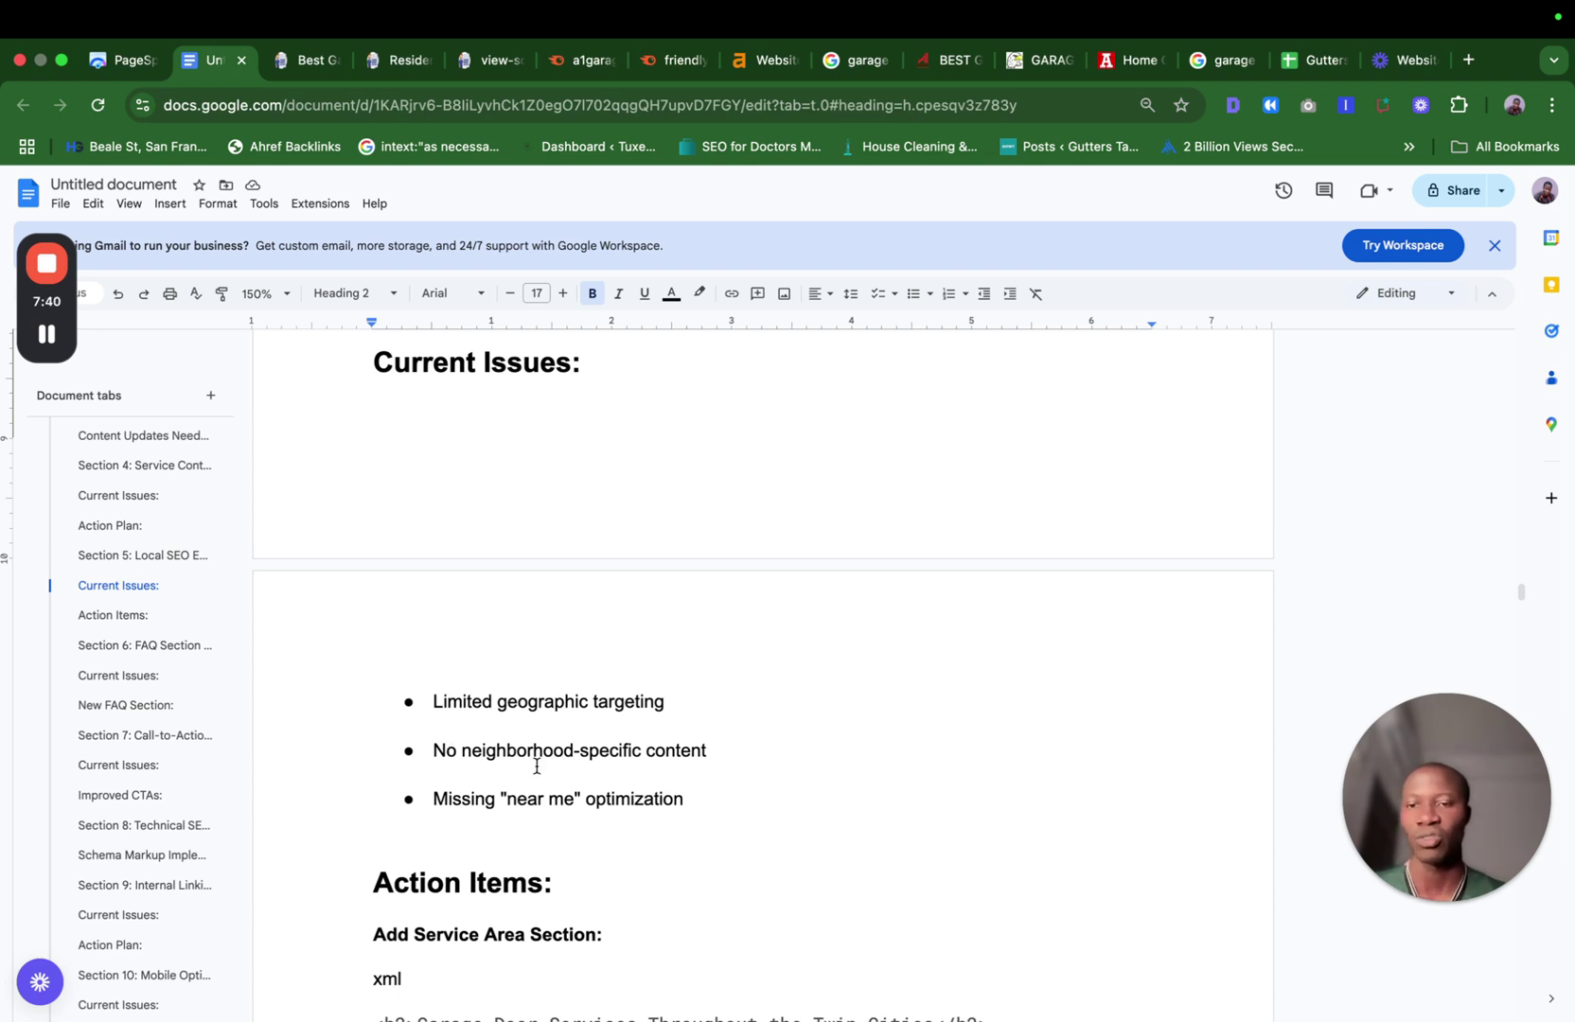
Read Section 5's action items, covering the service area section, neighborhood-specific content and how to implement them.
scroll(537, 767, "down", 5)
scroll(659, 737, "down", 10)
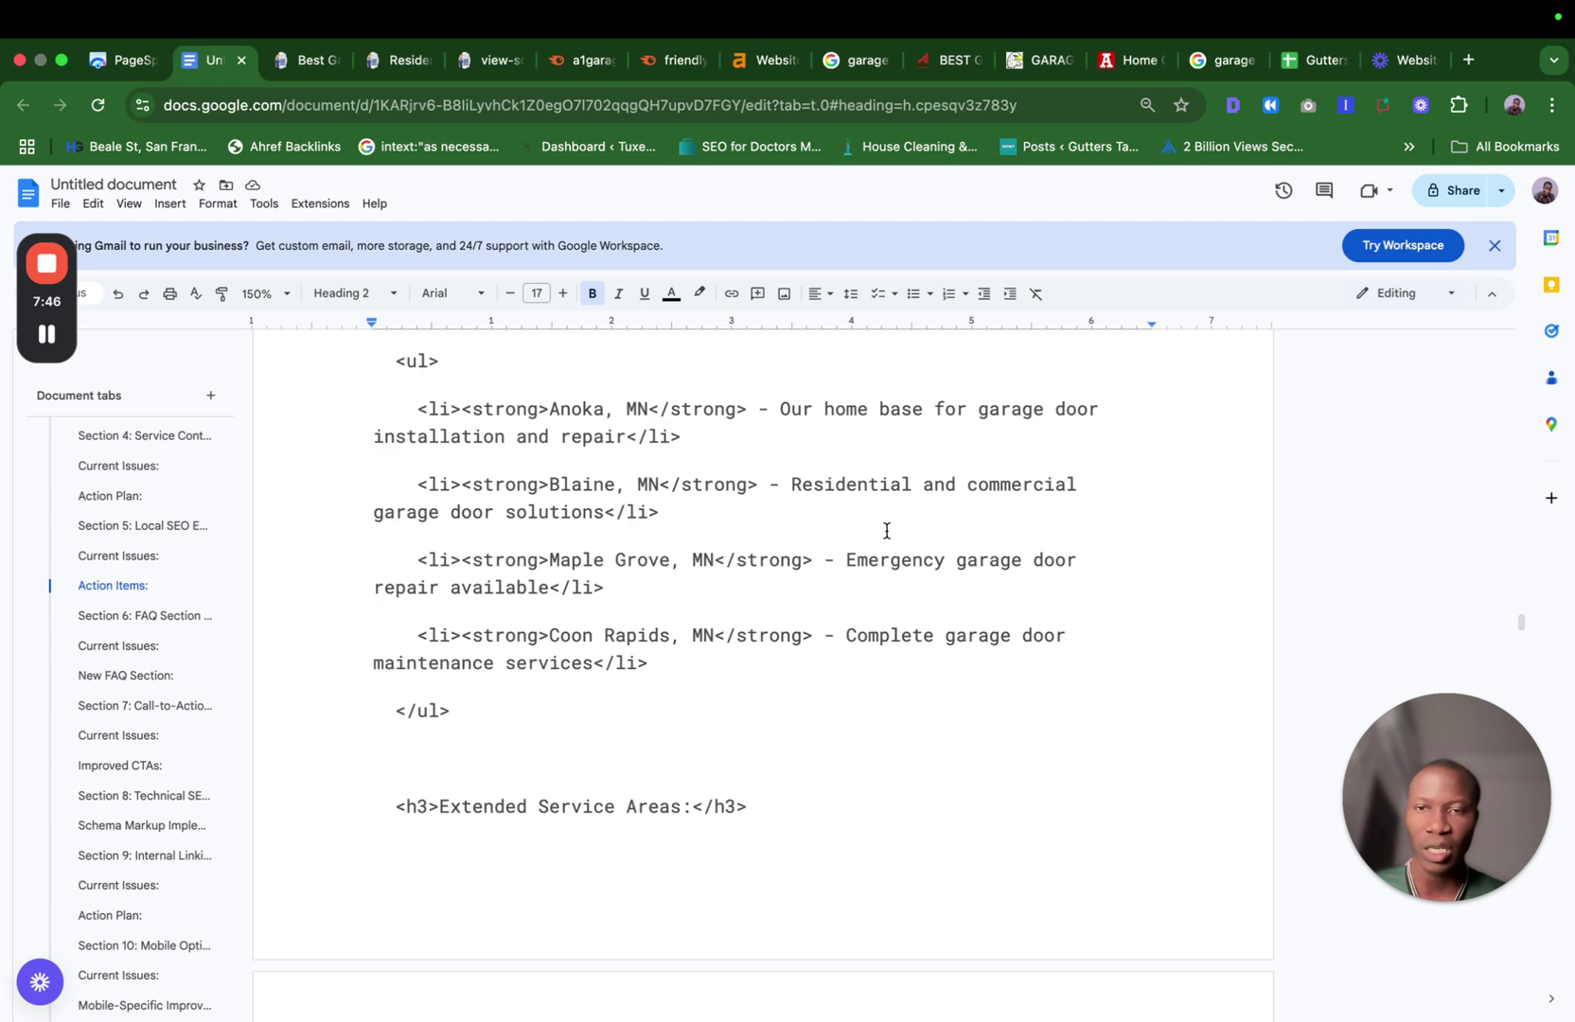
scroll(886, 531, "down", 7)
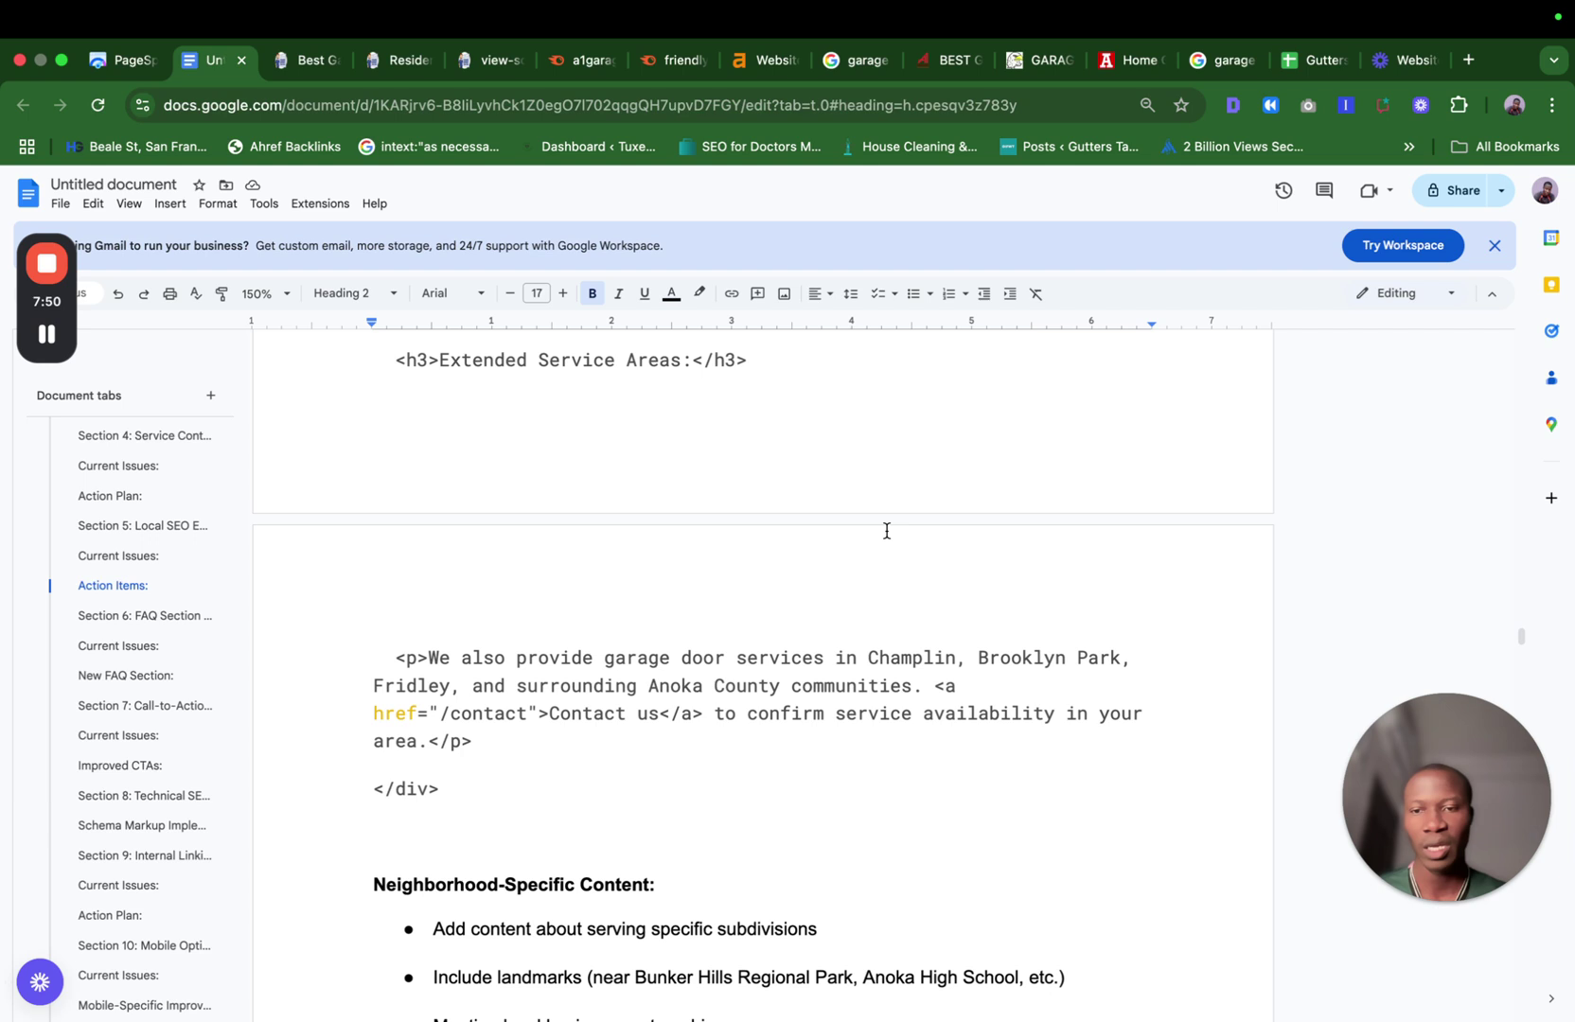
scroll(886, 531, "down", 1)
scroll(887, 530, "down", 1)
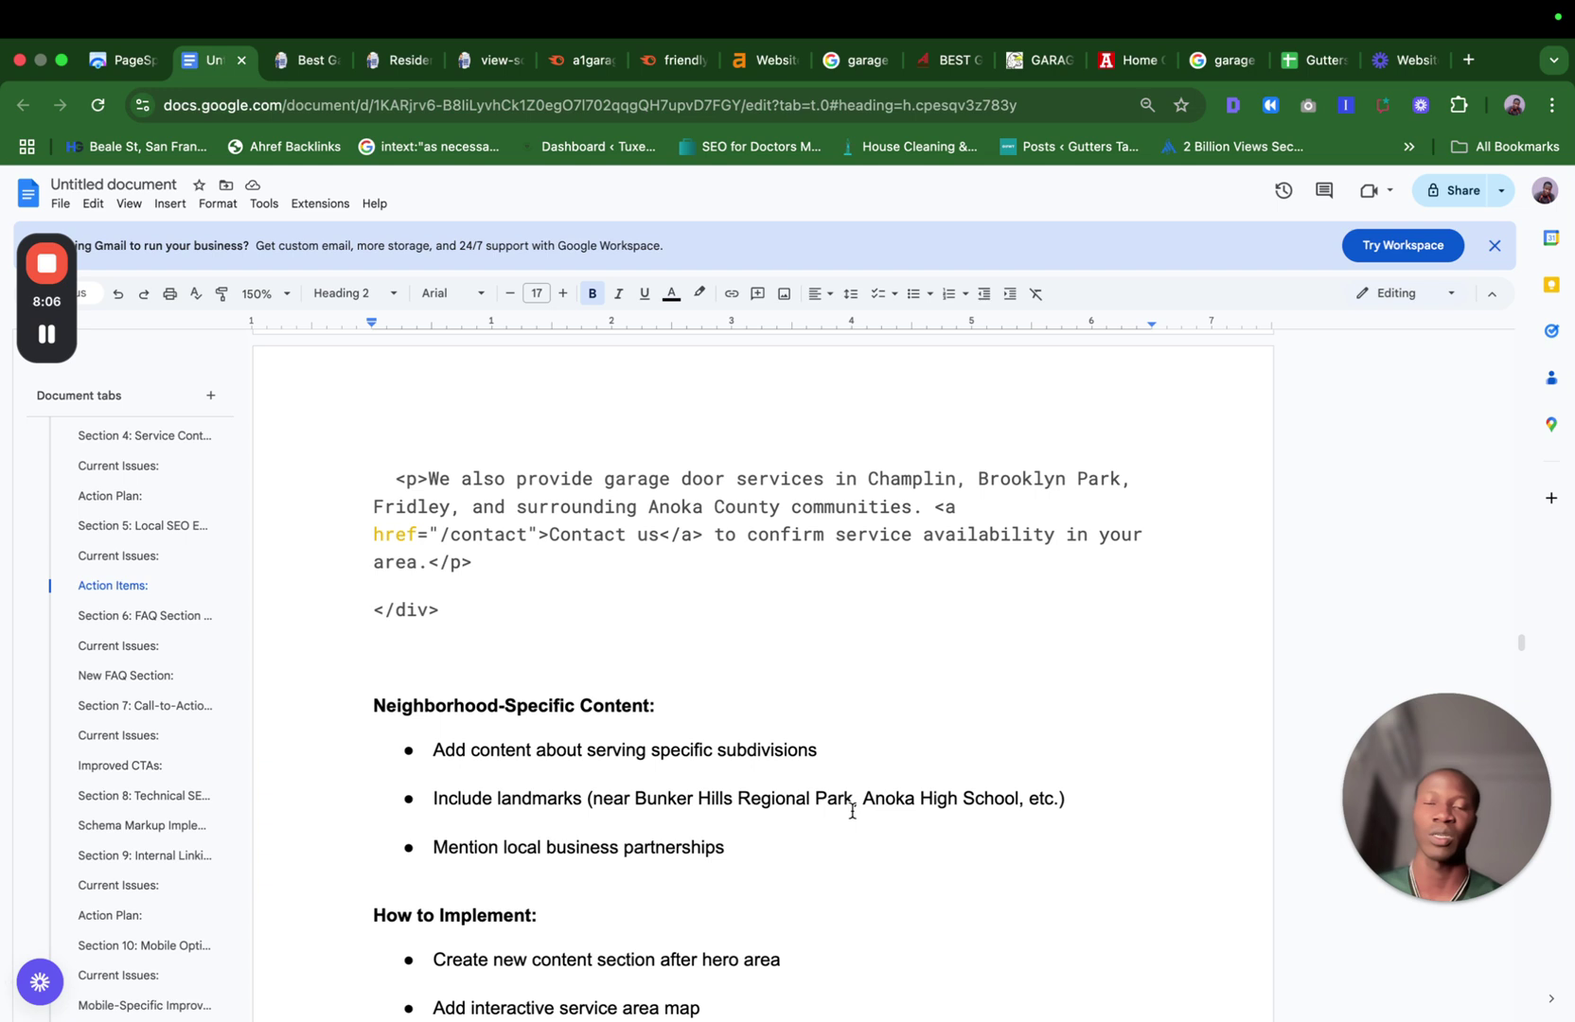
scroll(852, 811, "down", 5)
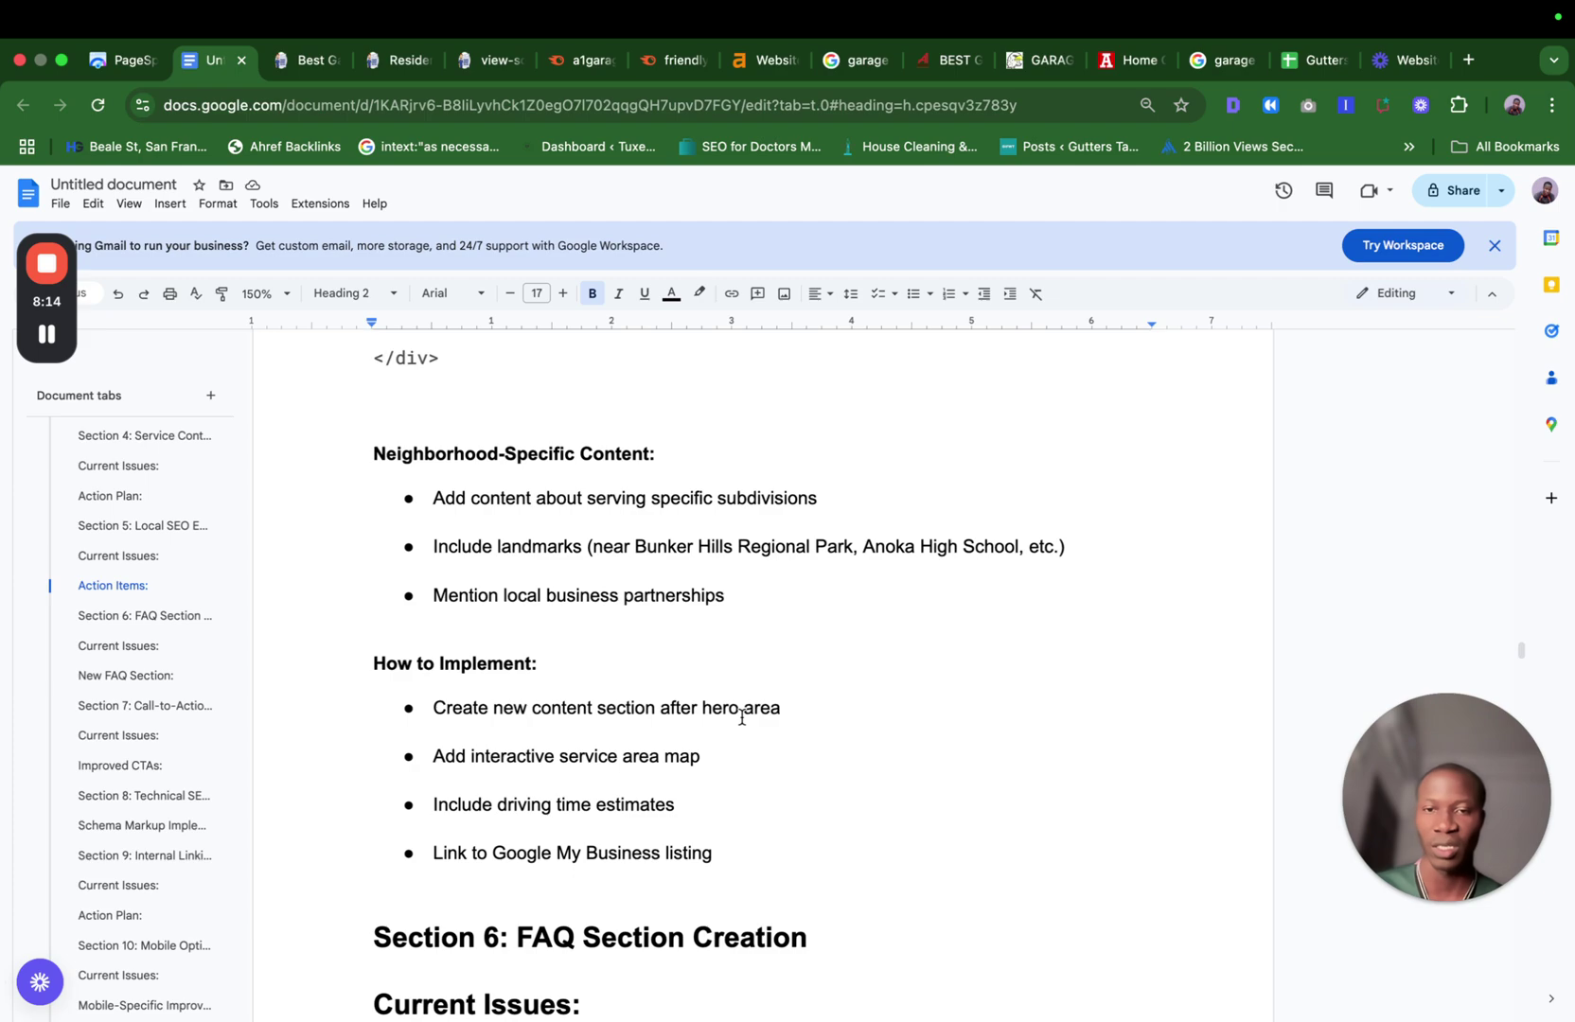
Examine the Friendly Garage Door Guy homepage from the hero area down to Our Services, where the new content section would go.
left_click(304, 62)
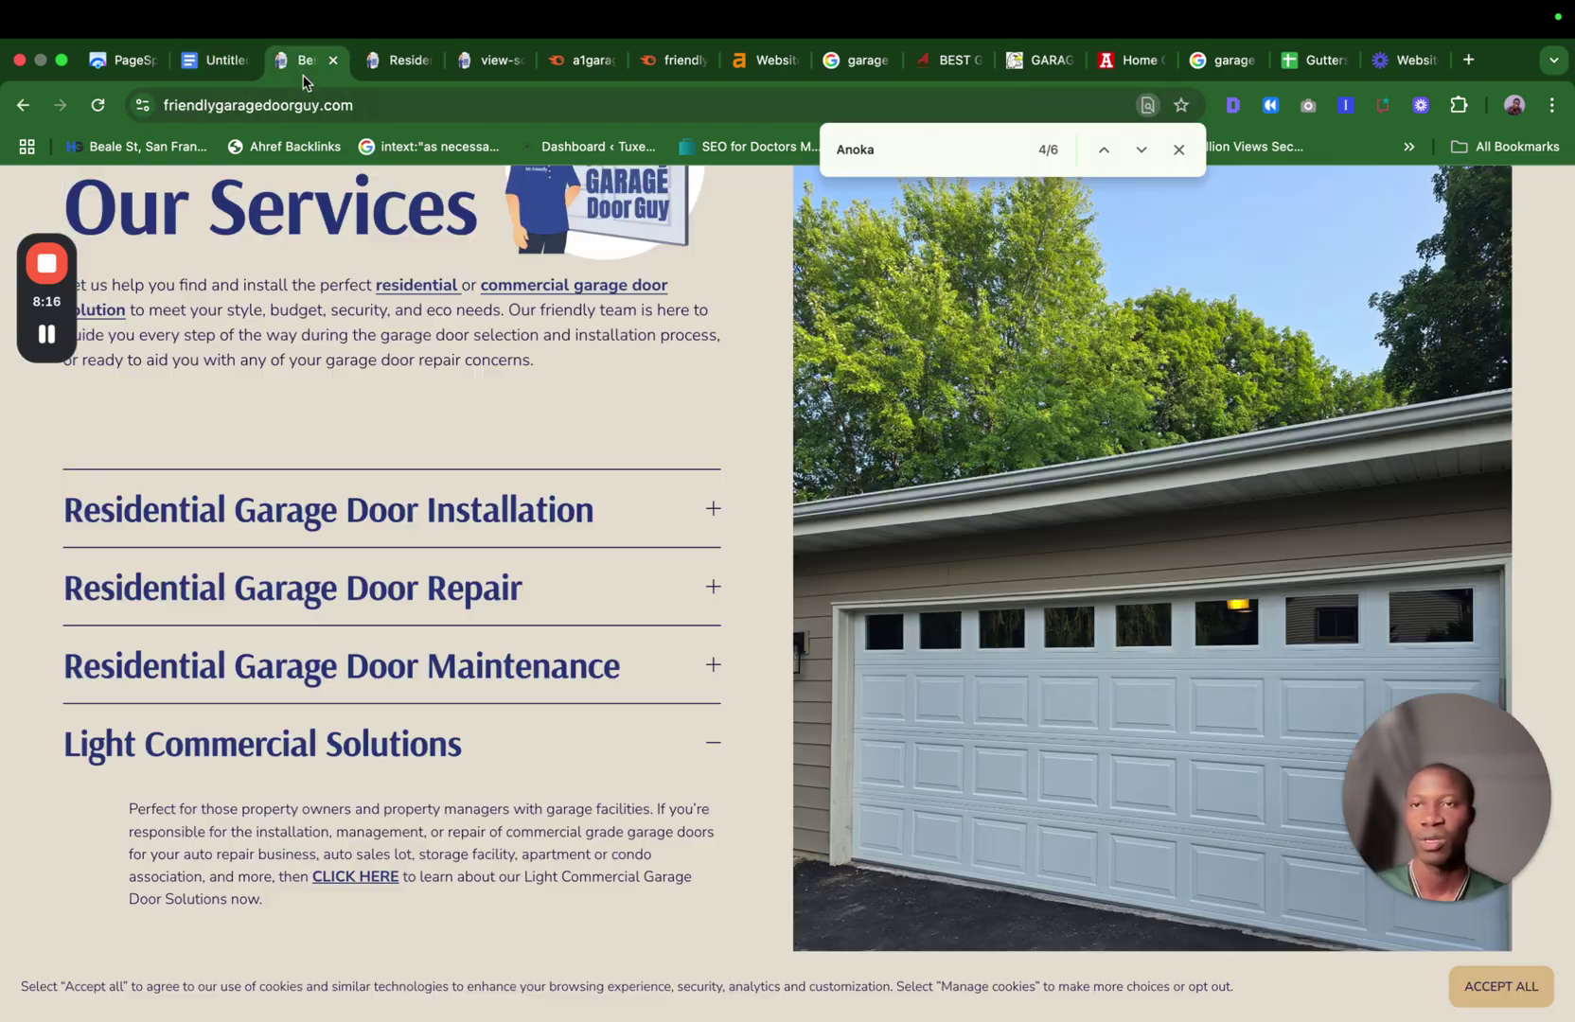
scroll(637, 595, "up", 10)
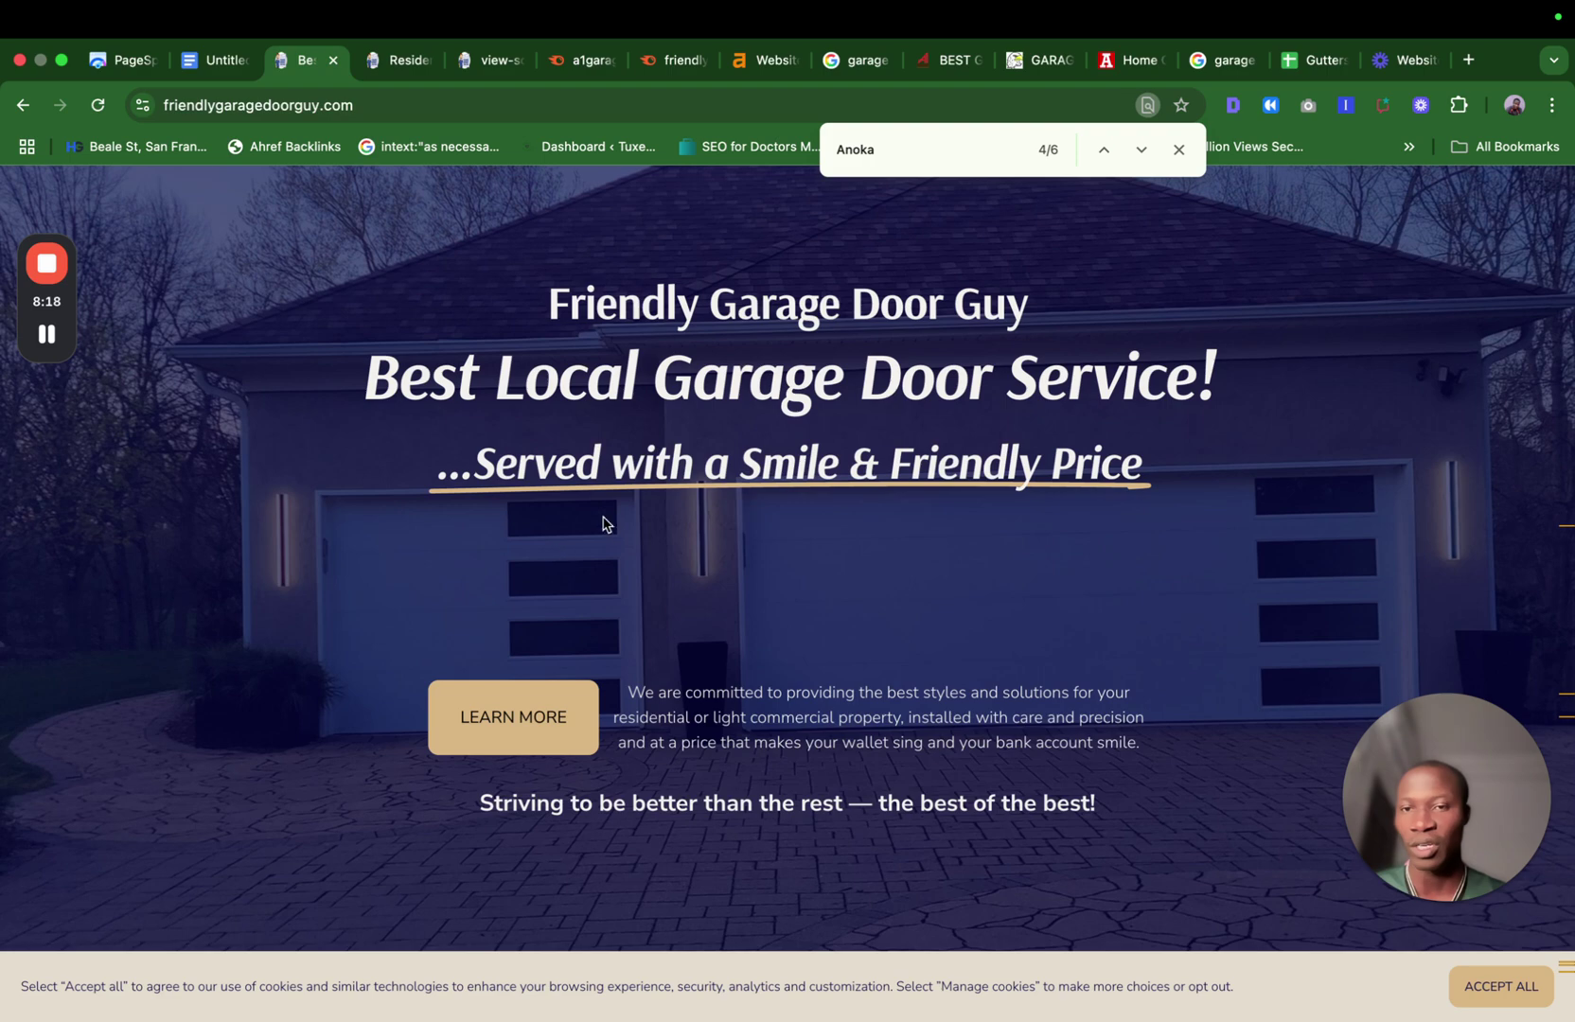
scroll(600, 549, "down", 2)
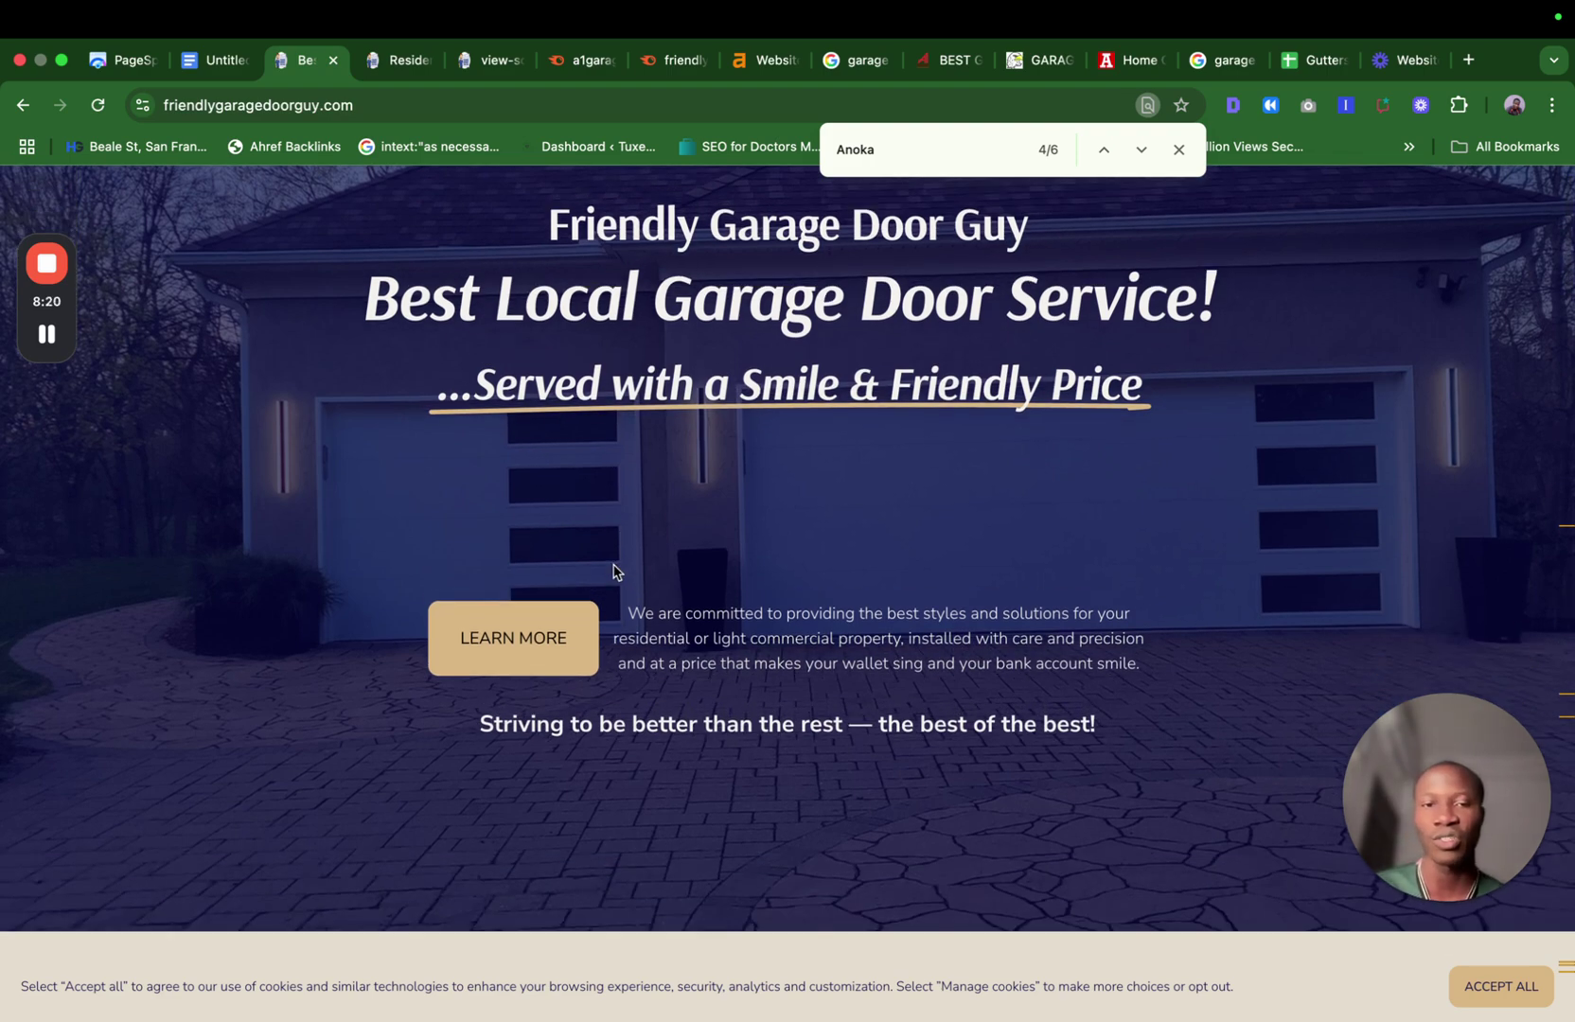
scroll(380, 334, "down", 6)
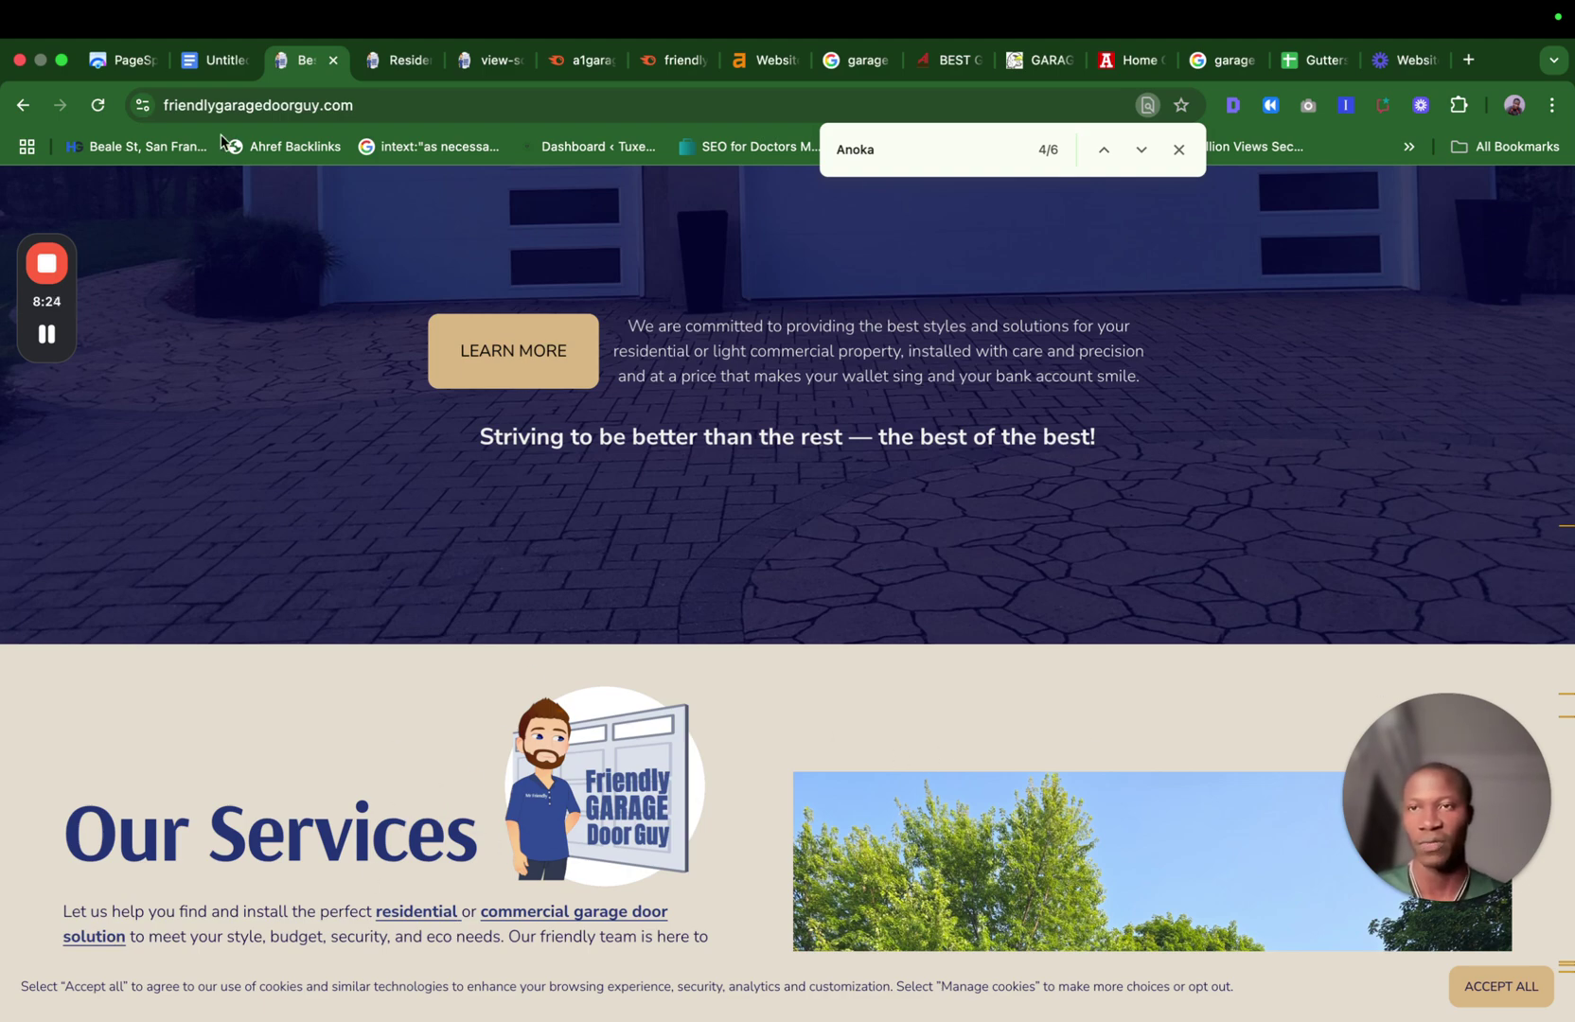
Return to the audit document and read the rest of Section 5's implementation list, including the Google My Business link.
left_click(206, 63)
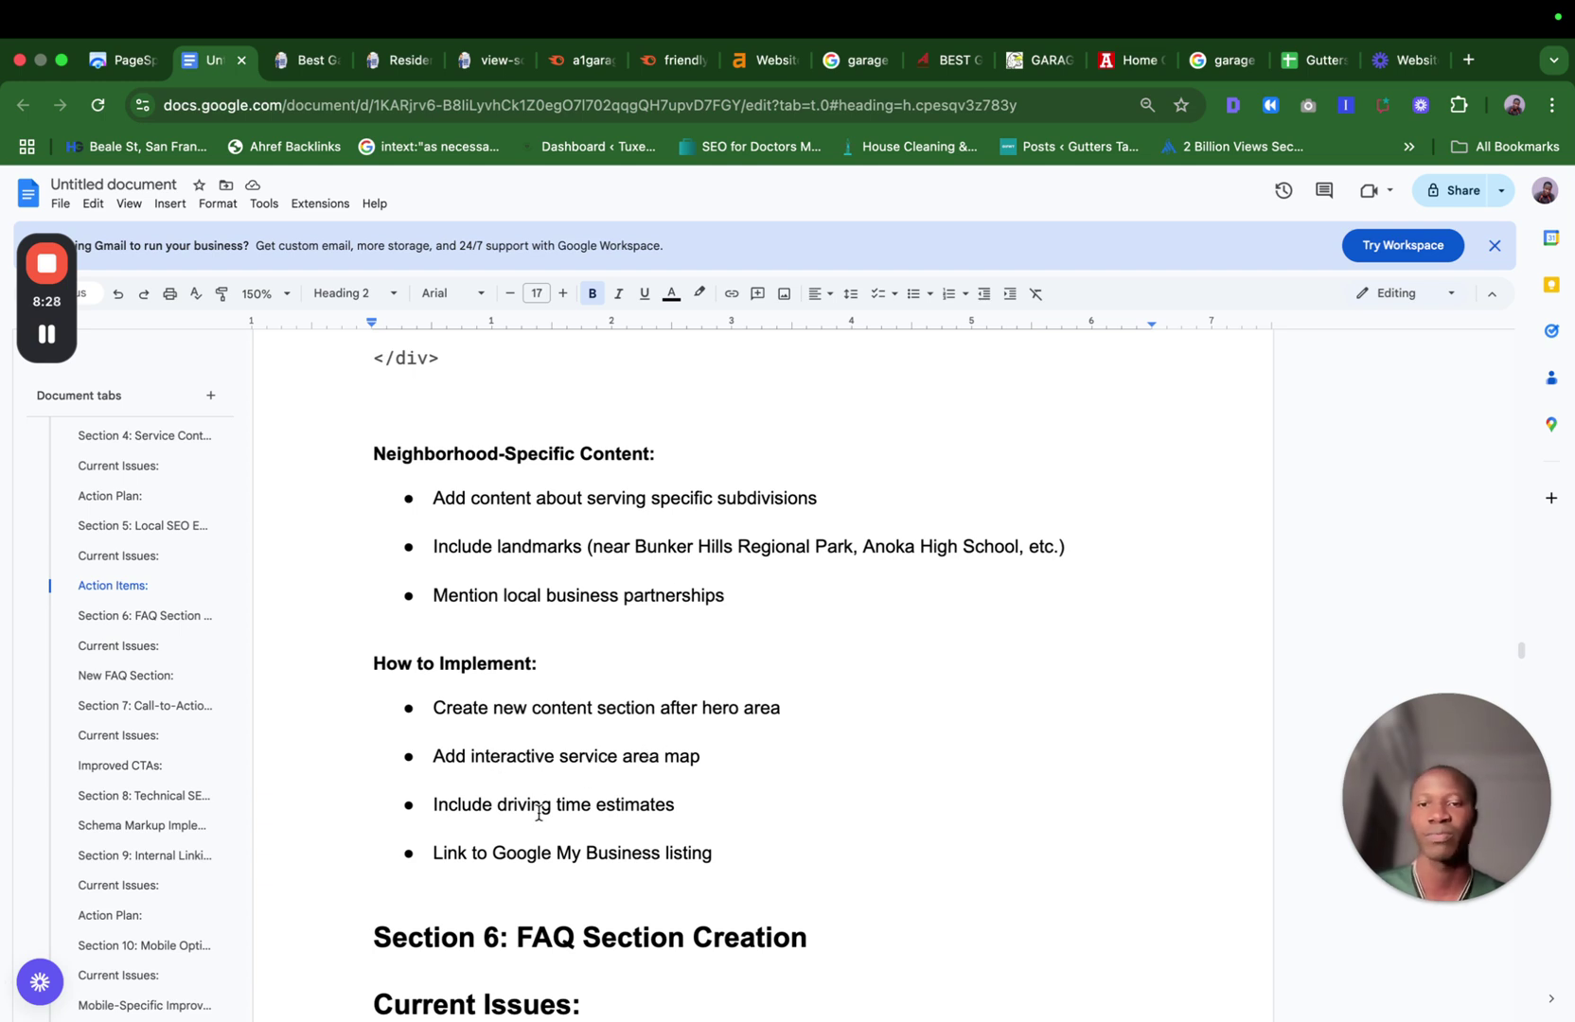
scroll(567, 851, "down", 1)
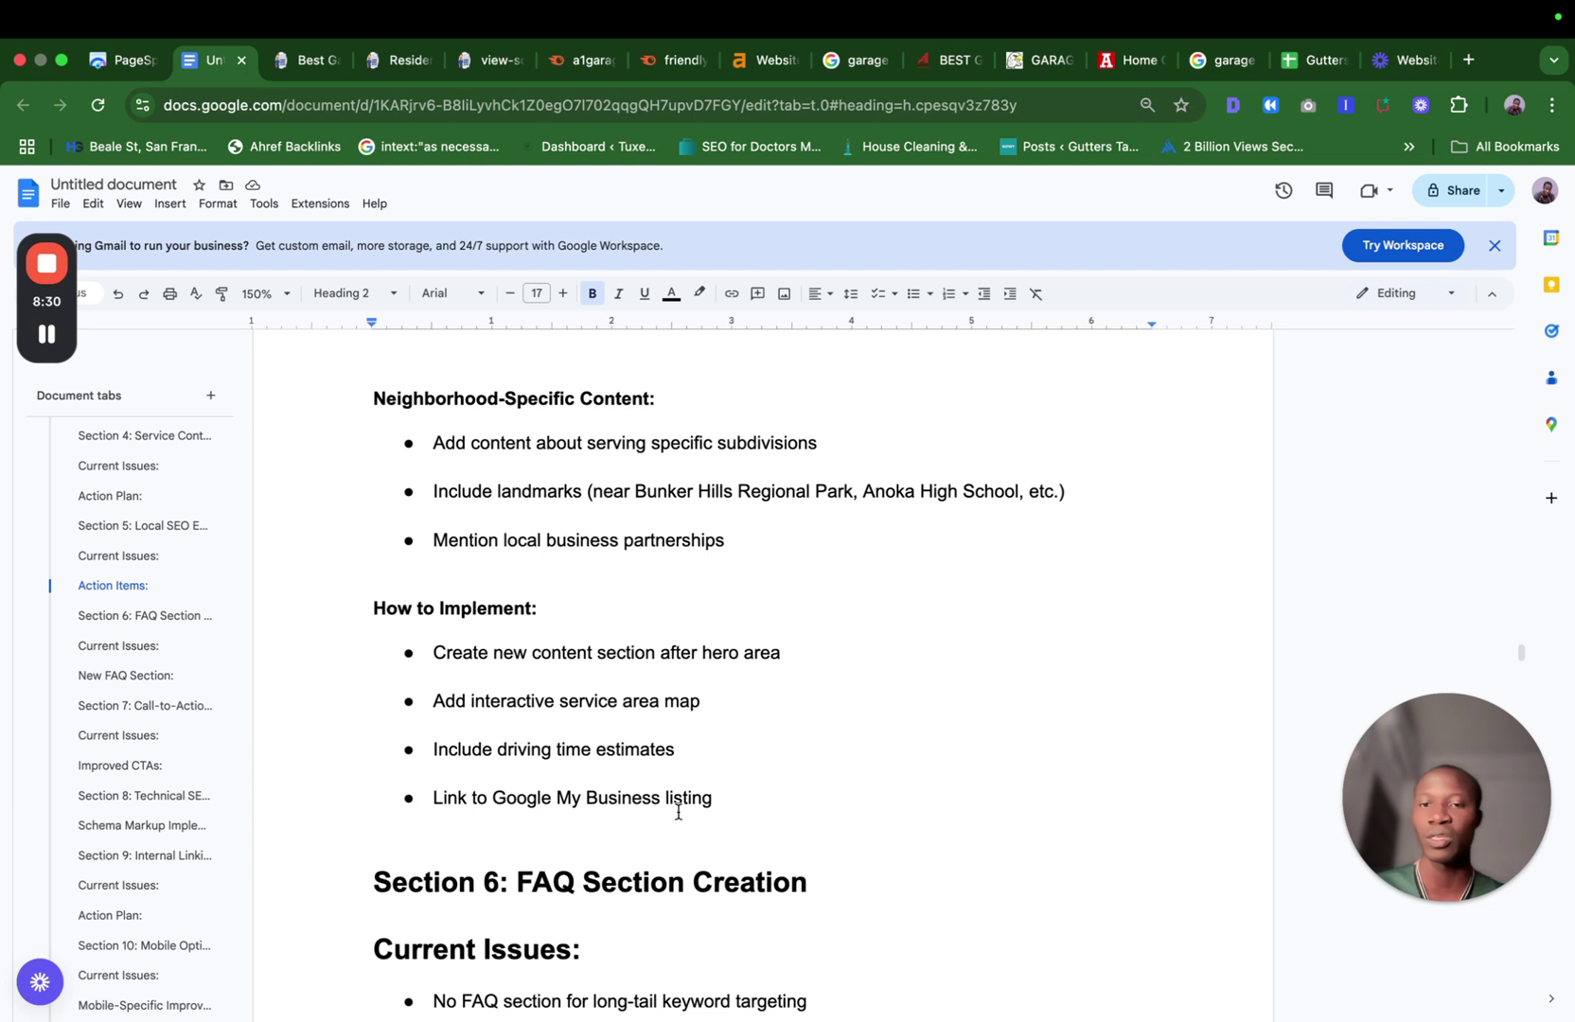
scroll(832, 793, "down", 1)
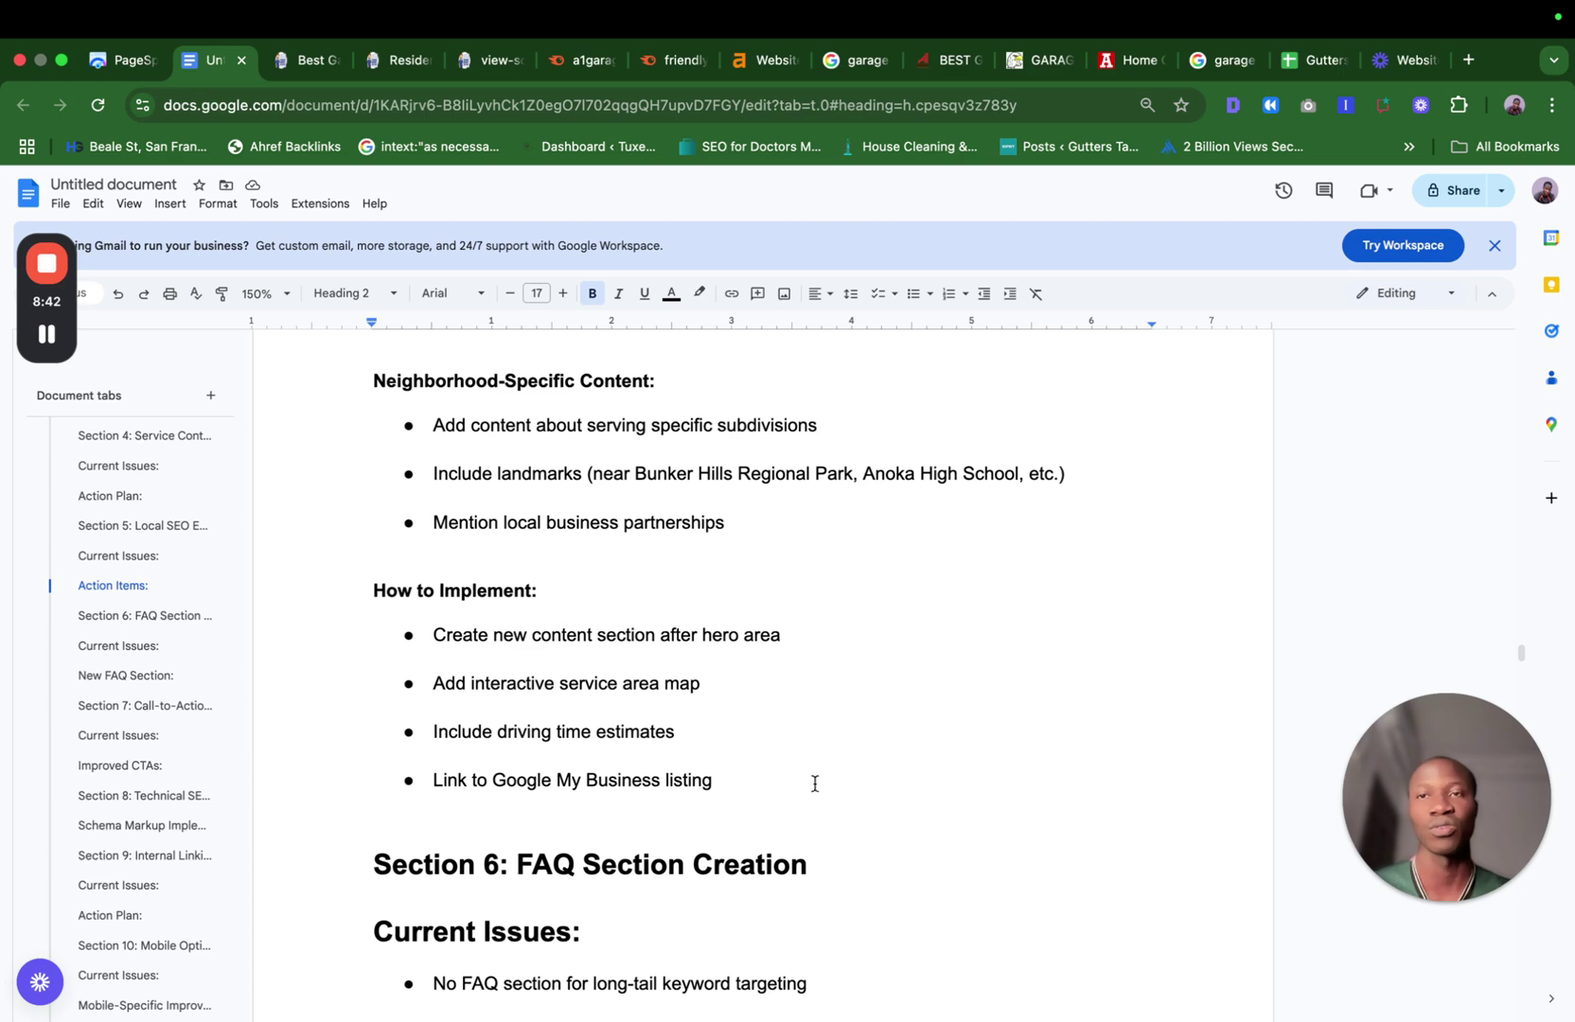
Examine the Places listings in the Google results for "garage door repair anoka mn", including Elite Garage Door Repair.
left_click(847, 60)
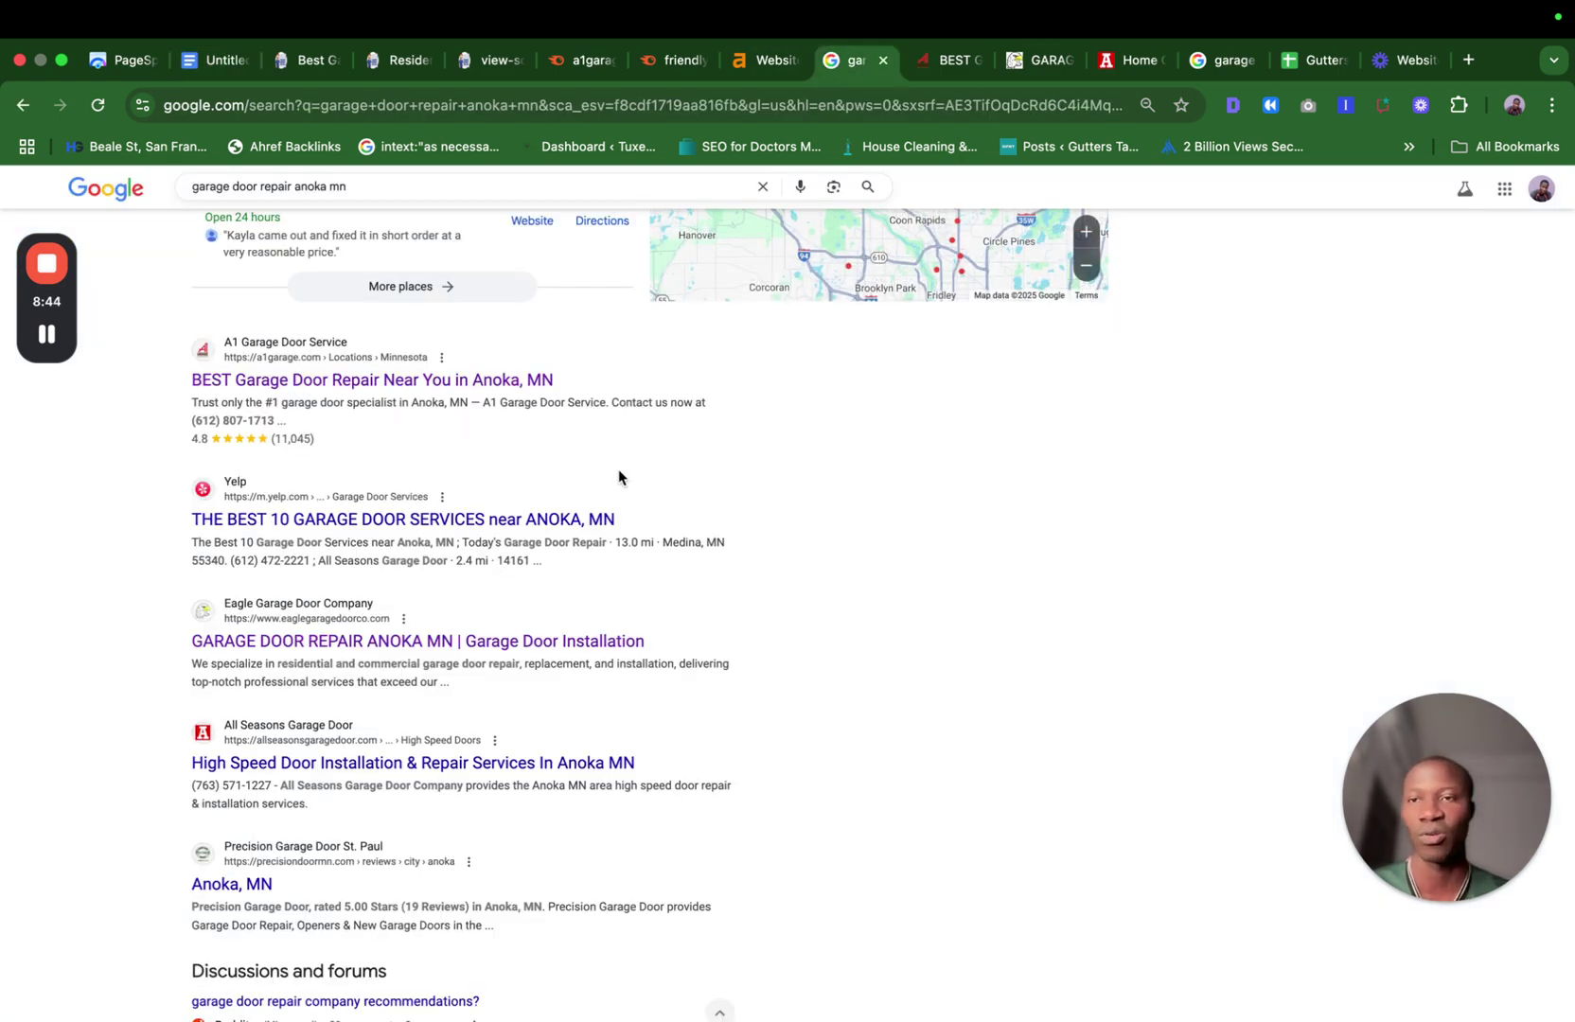
scroll(619, 474, "up", 5)
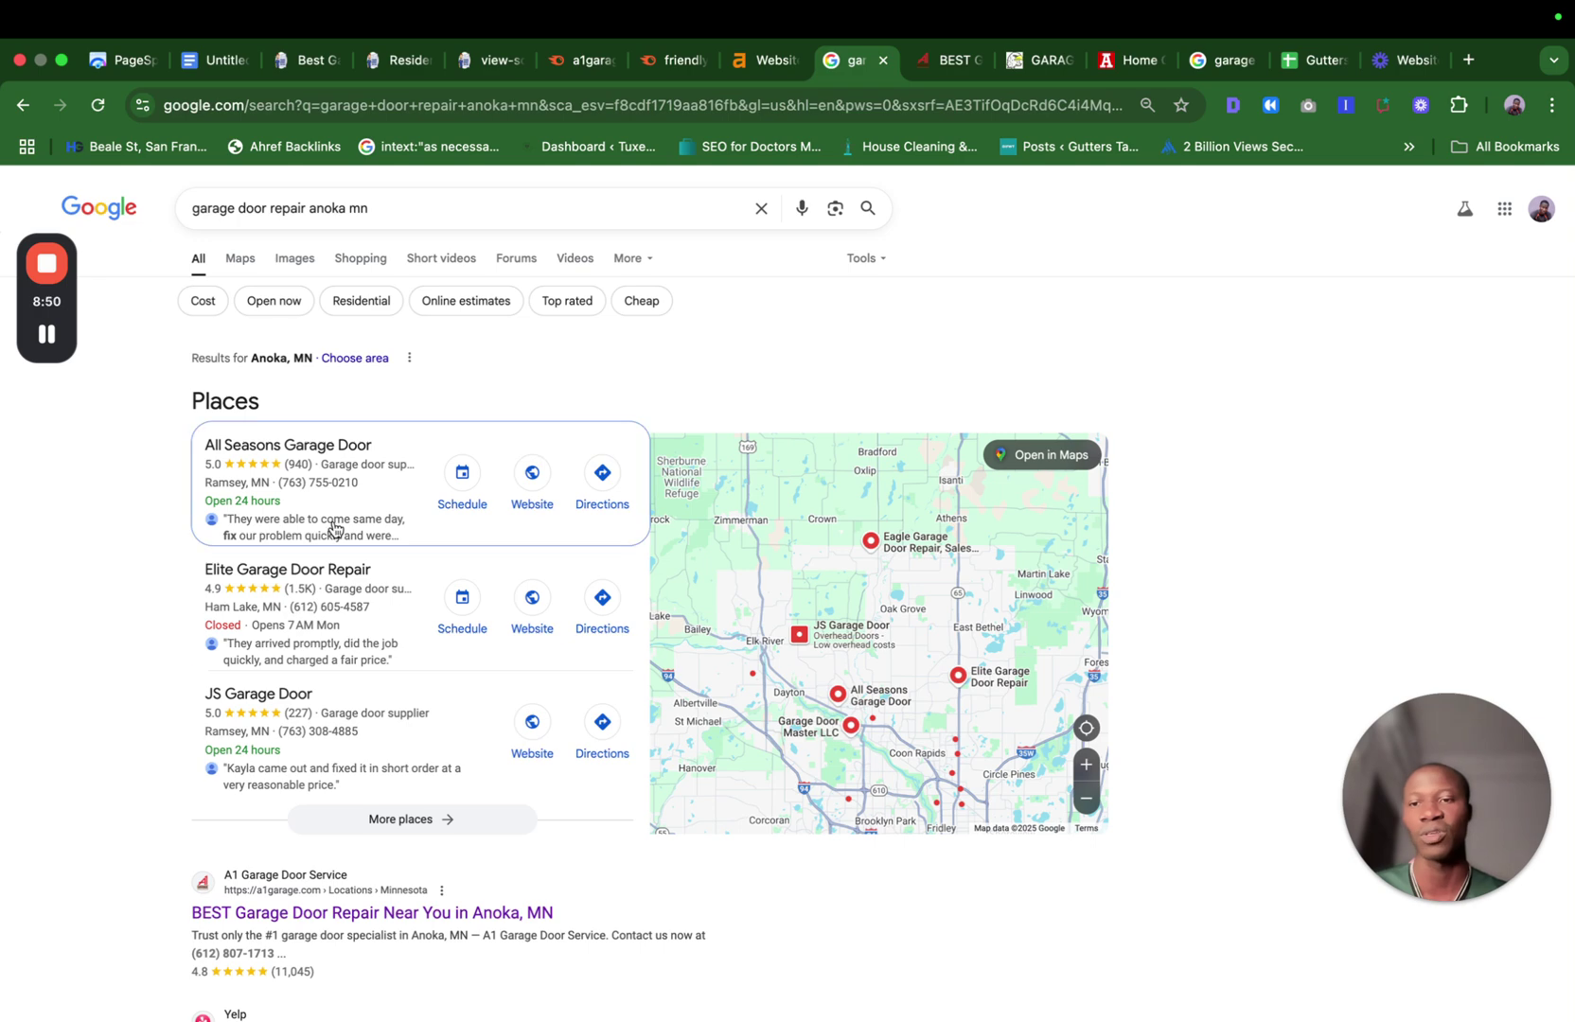
mouse_move(366, 503)
mouse_move(263, 658)
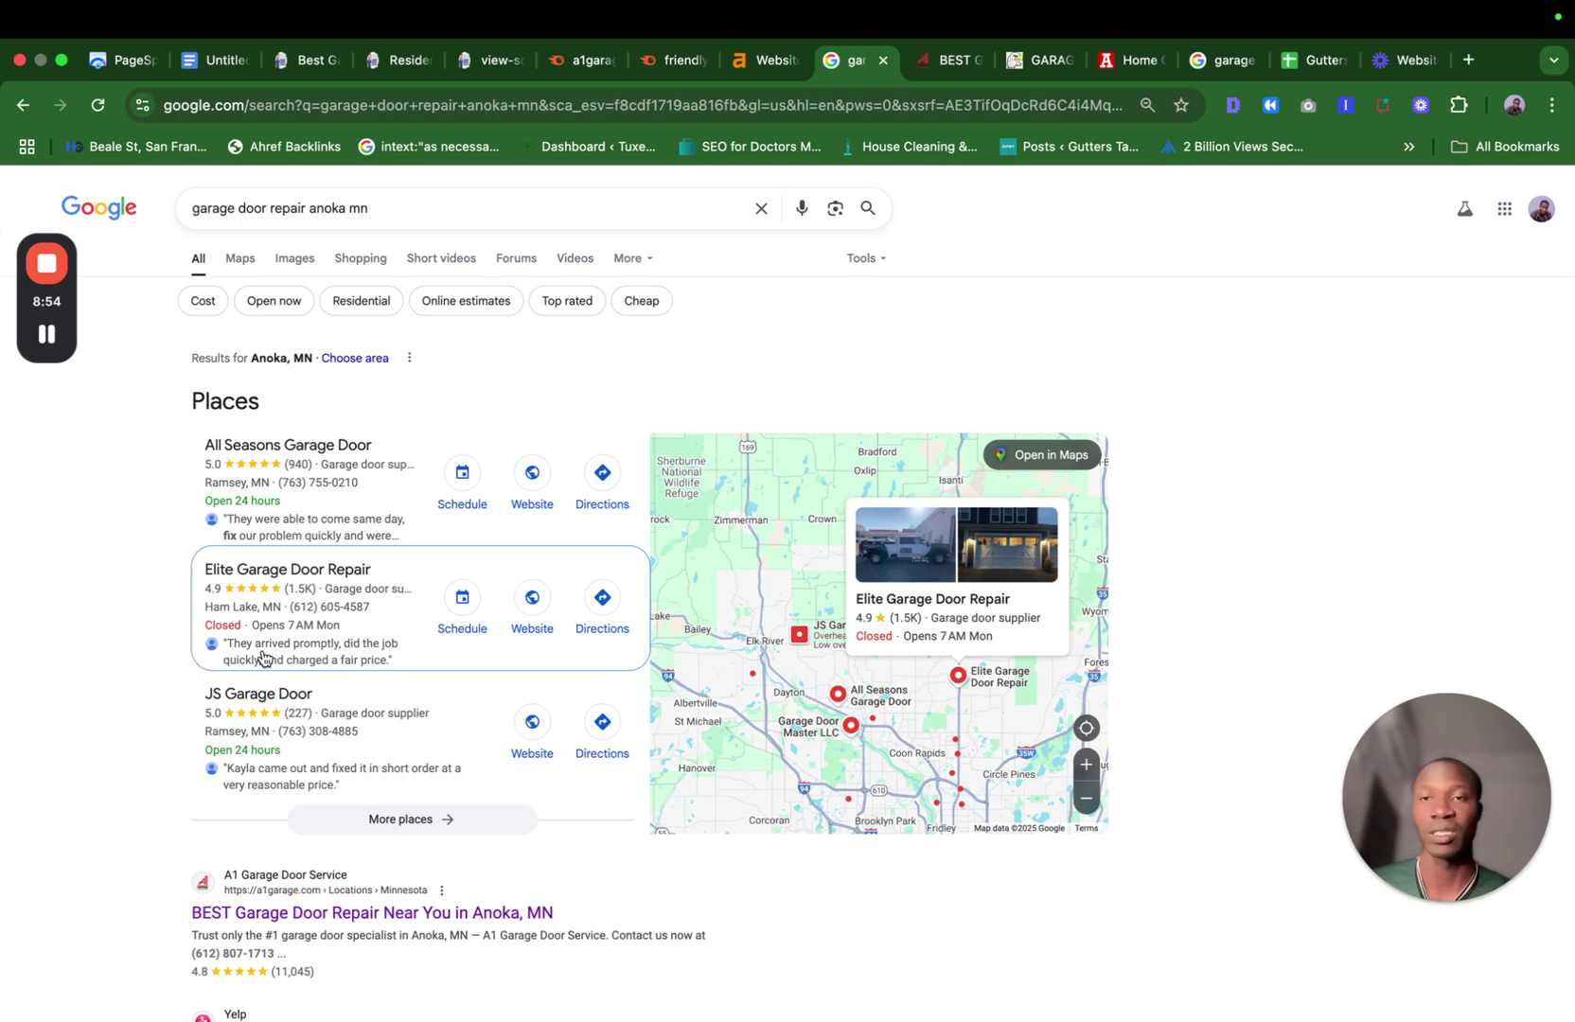
Return to the audit document and read the current issues in Section 6: FAQ Section Creation.
left_click(216, 60)
scroll(527, 649, "down", 5)
scroll(511, 594, "down", 2)
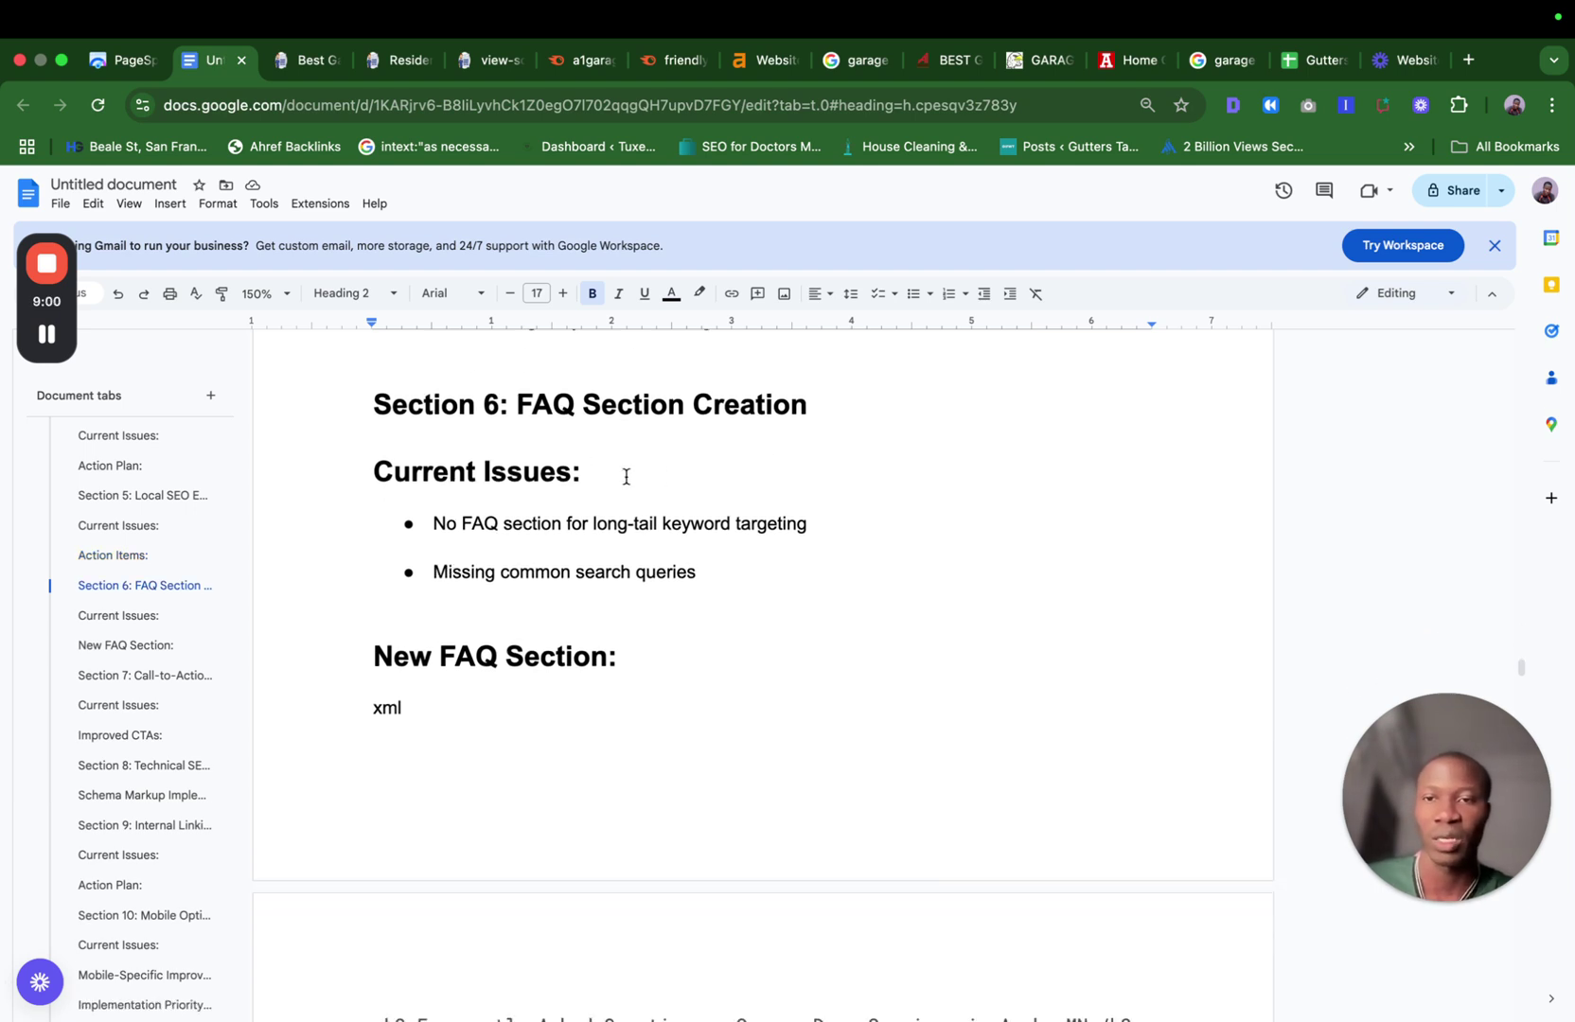
Look through the Friendly Garage Door Guy homepage for an FAQ section, and return to its hero area.
left_click(303, 59)
scroll(472, 676, "down", 15)
scroll(473, 677, "down", 20)
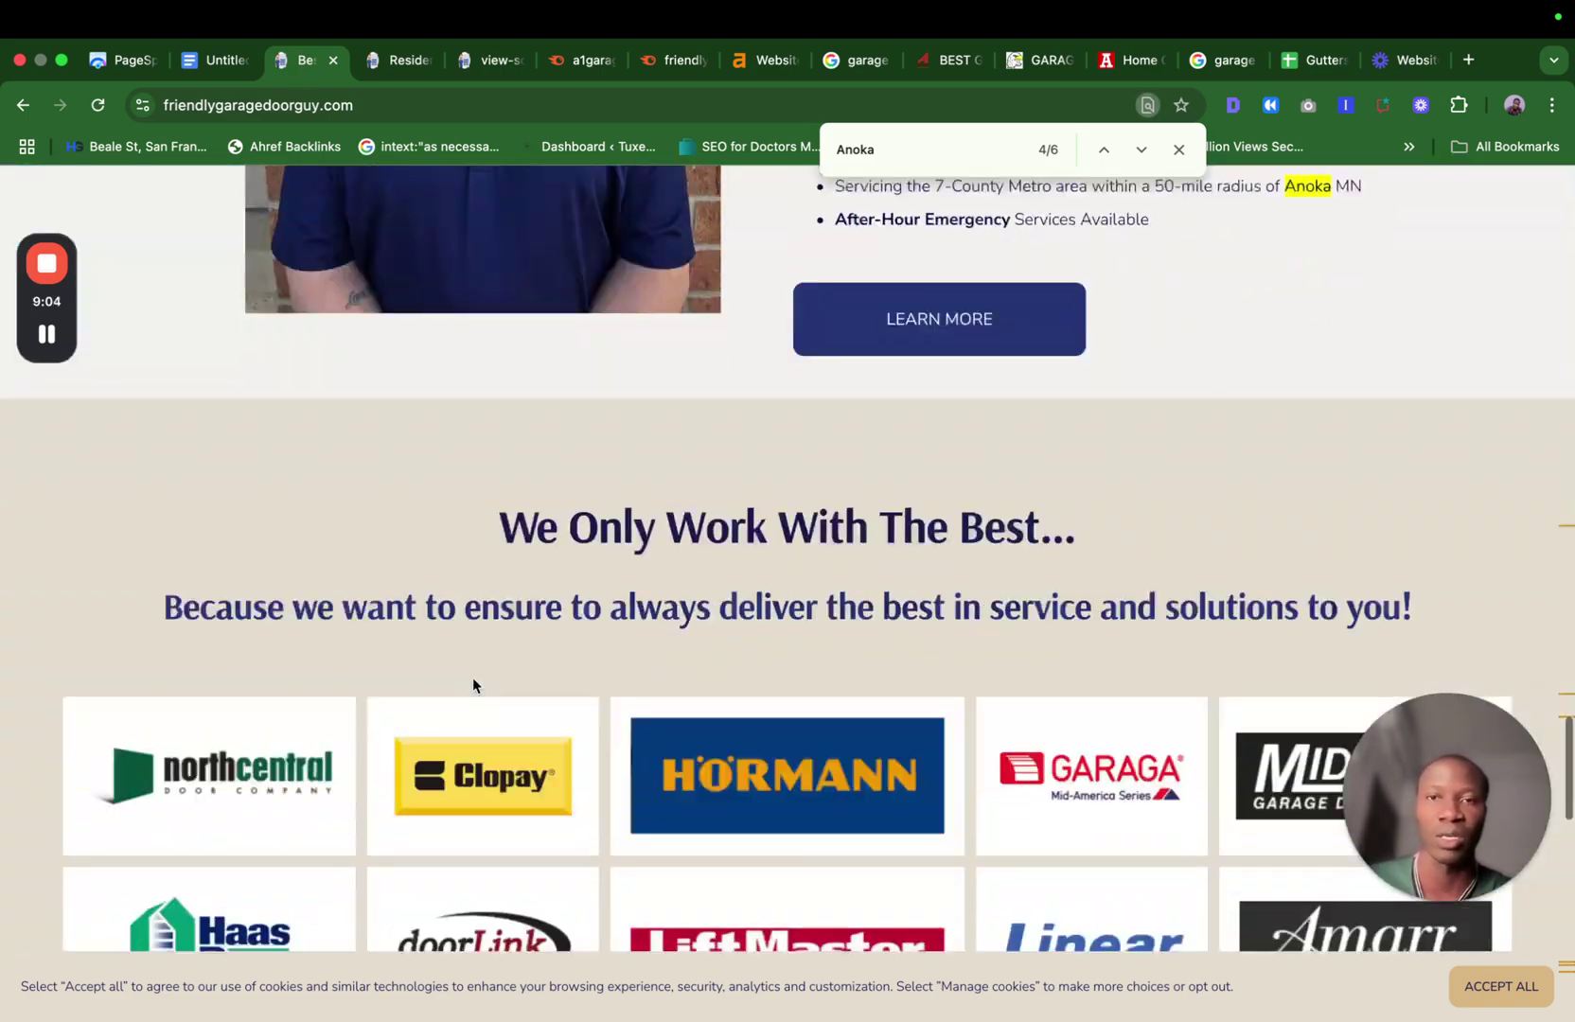
scroll(472, 677, "up", 20)
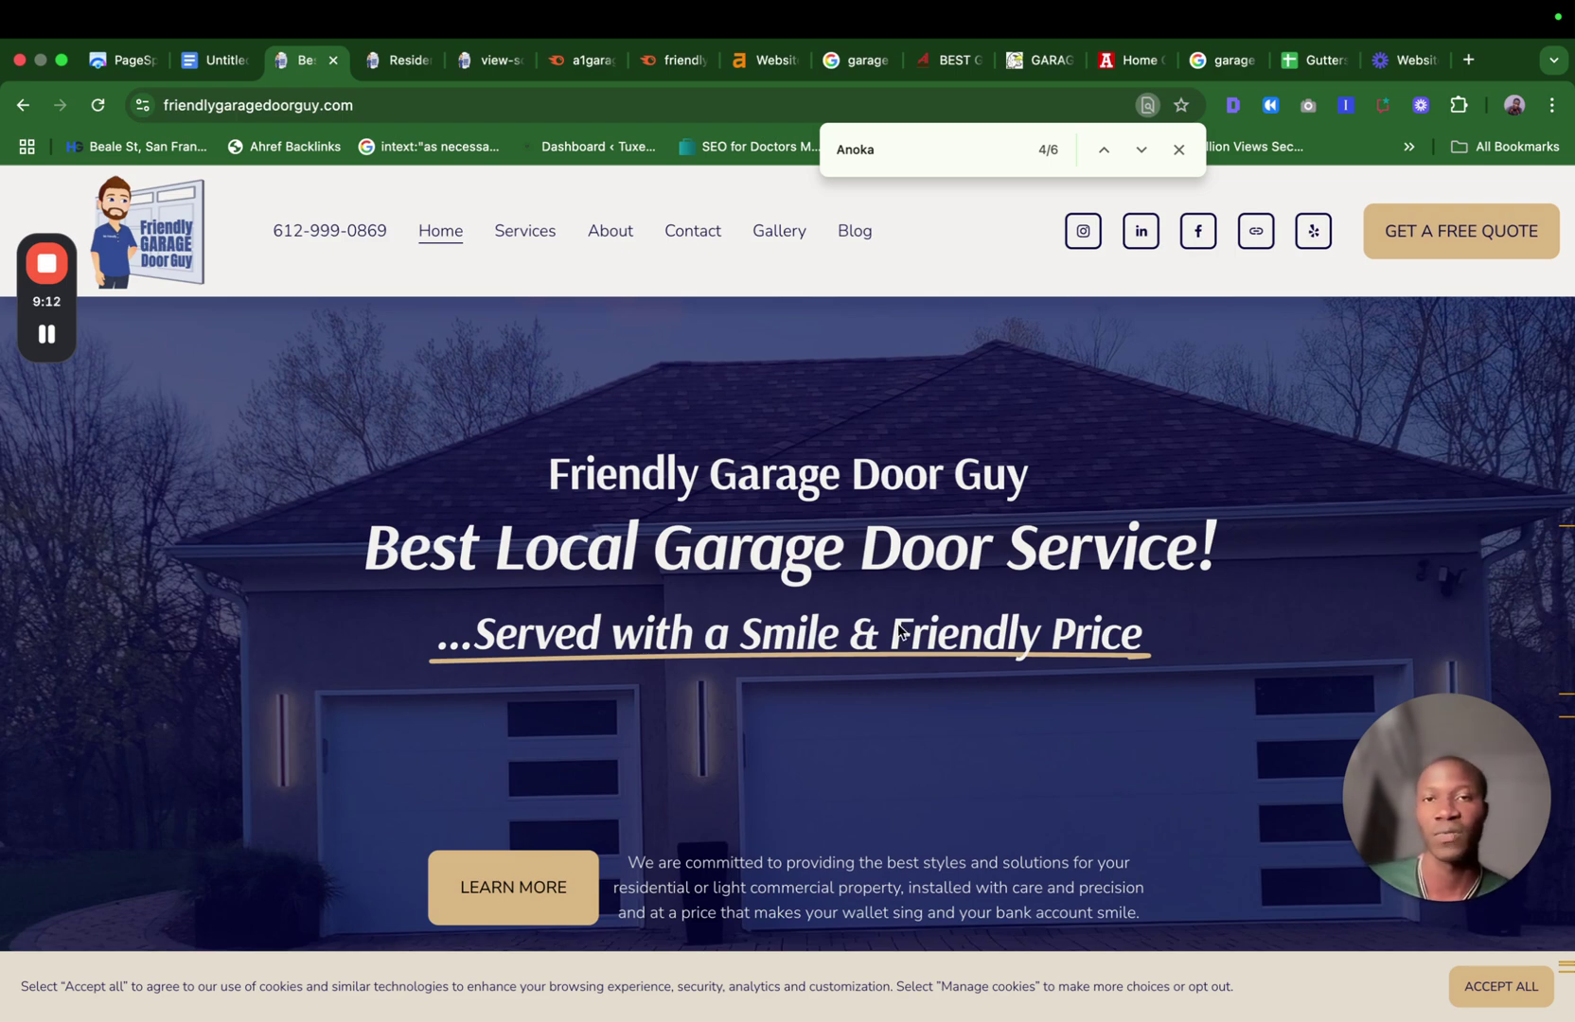
Switch to the competitor A1 Garage Door Service's Anoka, MN page and look through its content down to the gallery section.
left_click(946, 60)
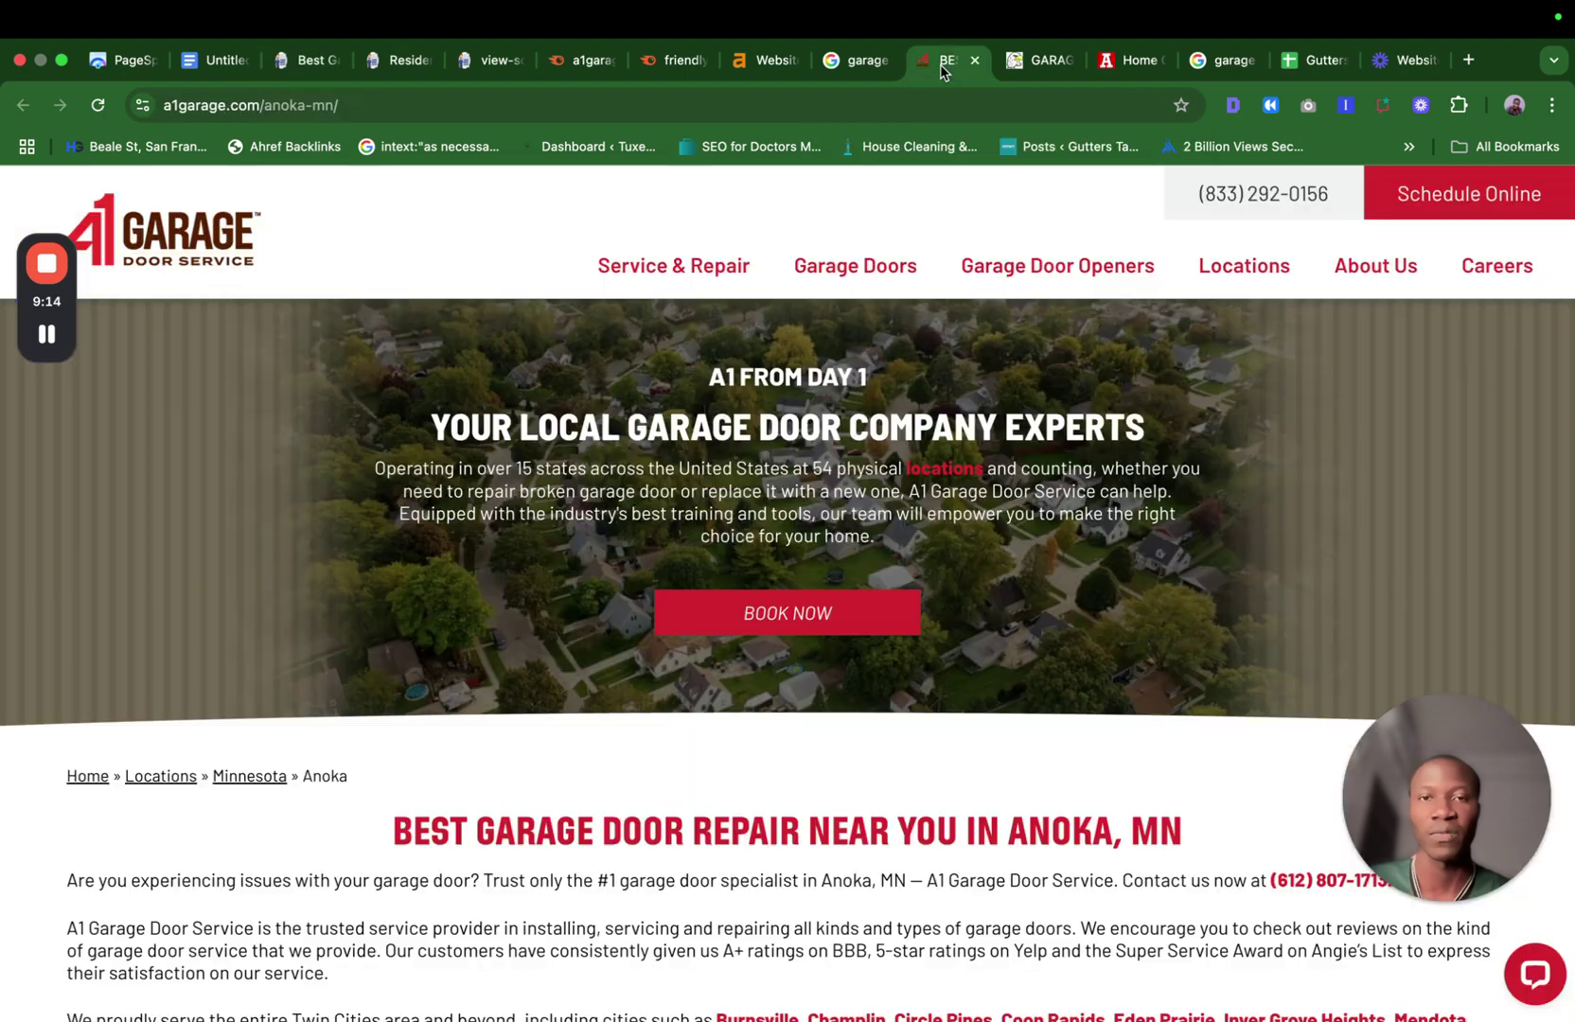
scroll(894, 606, "down", 2)
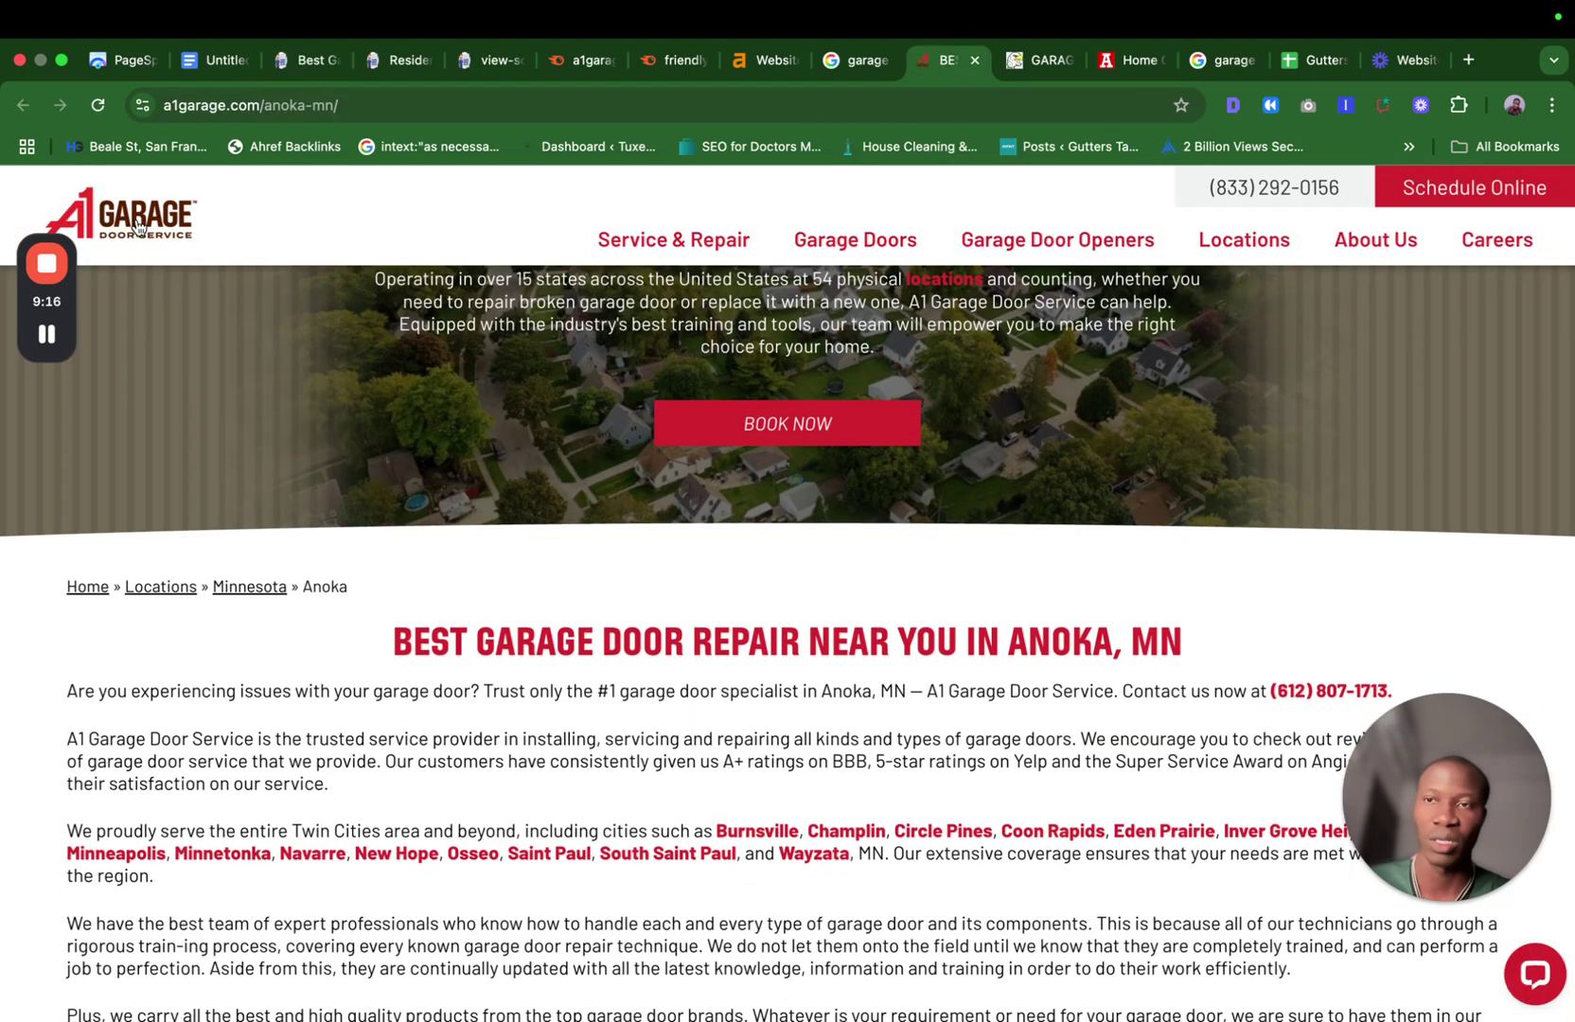
scroll(279, 563, "down", 15)
scroll(280, 568, "down", 3)
scroll(281, 568, "up", 3)
scroll(312, 663, "down", 10)
scroll(341, 745, "down", 10)
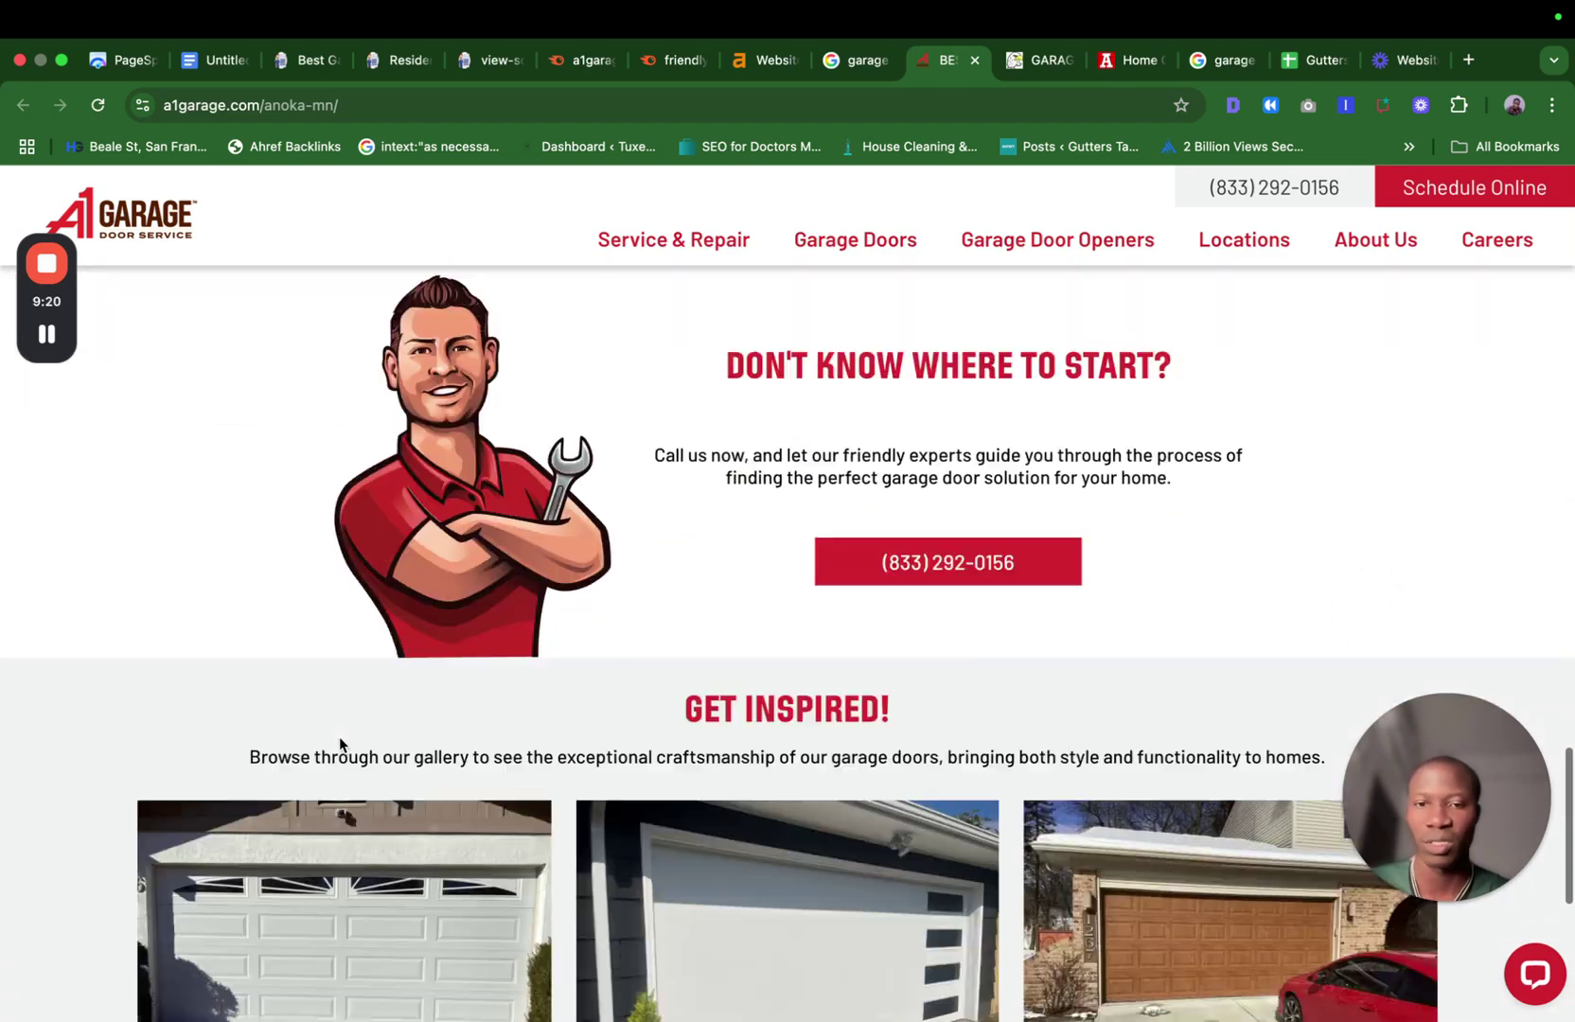
Go back to the A1 Garage page's new garage door considerations and examine the internal links in that text.
scroll(341, 744, "up", 12)
scroll(339, 744, "up", 6)
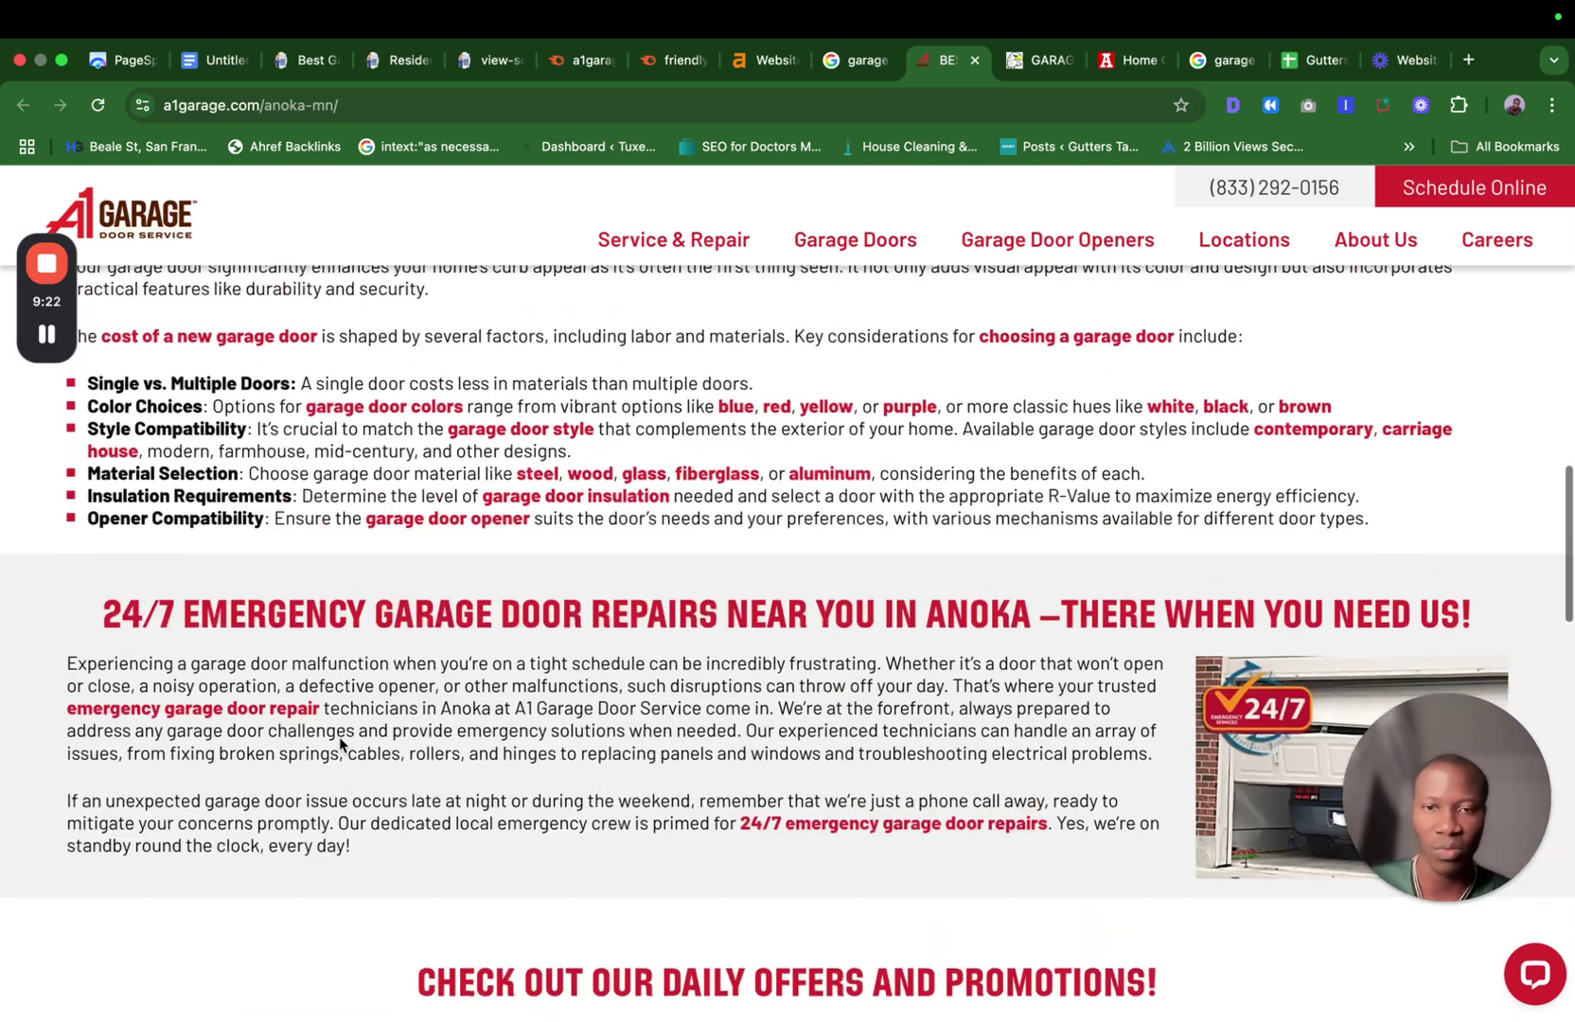
scroll(942, 587, "up", 3)
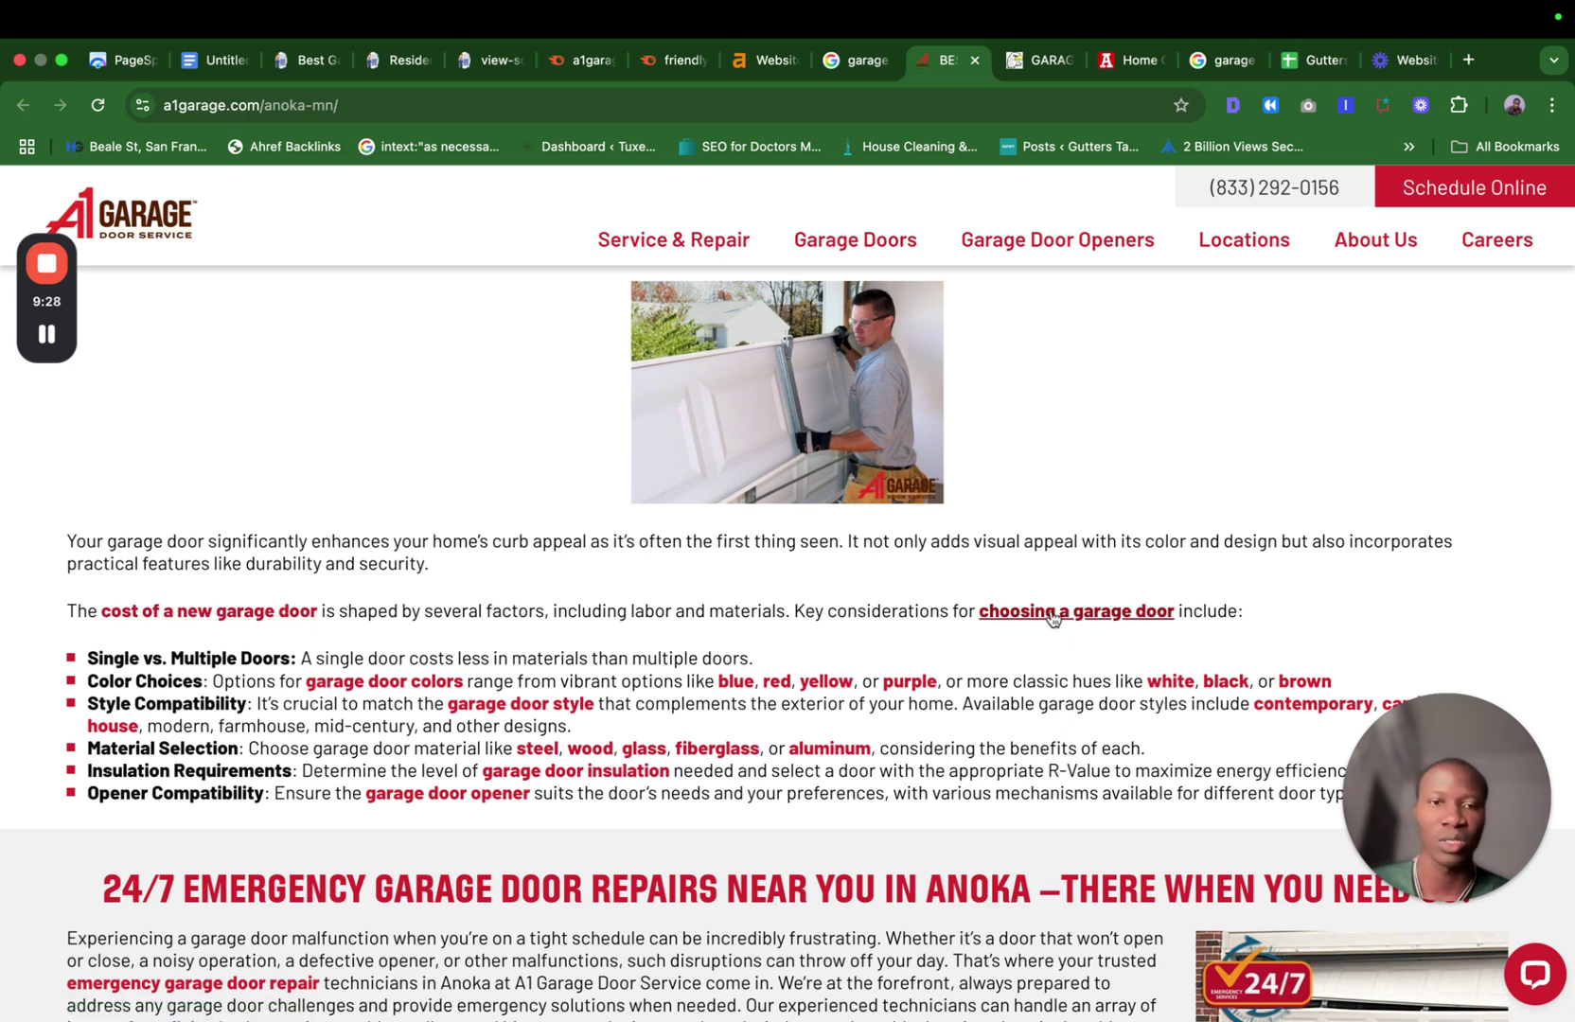
scroll(947, 643, "down", 2)
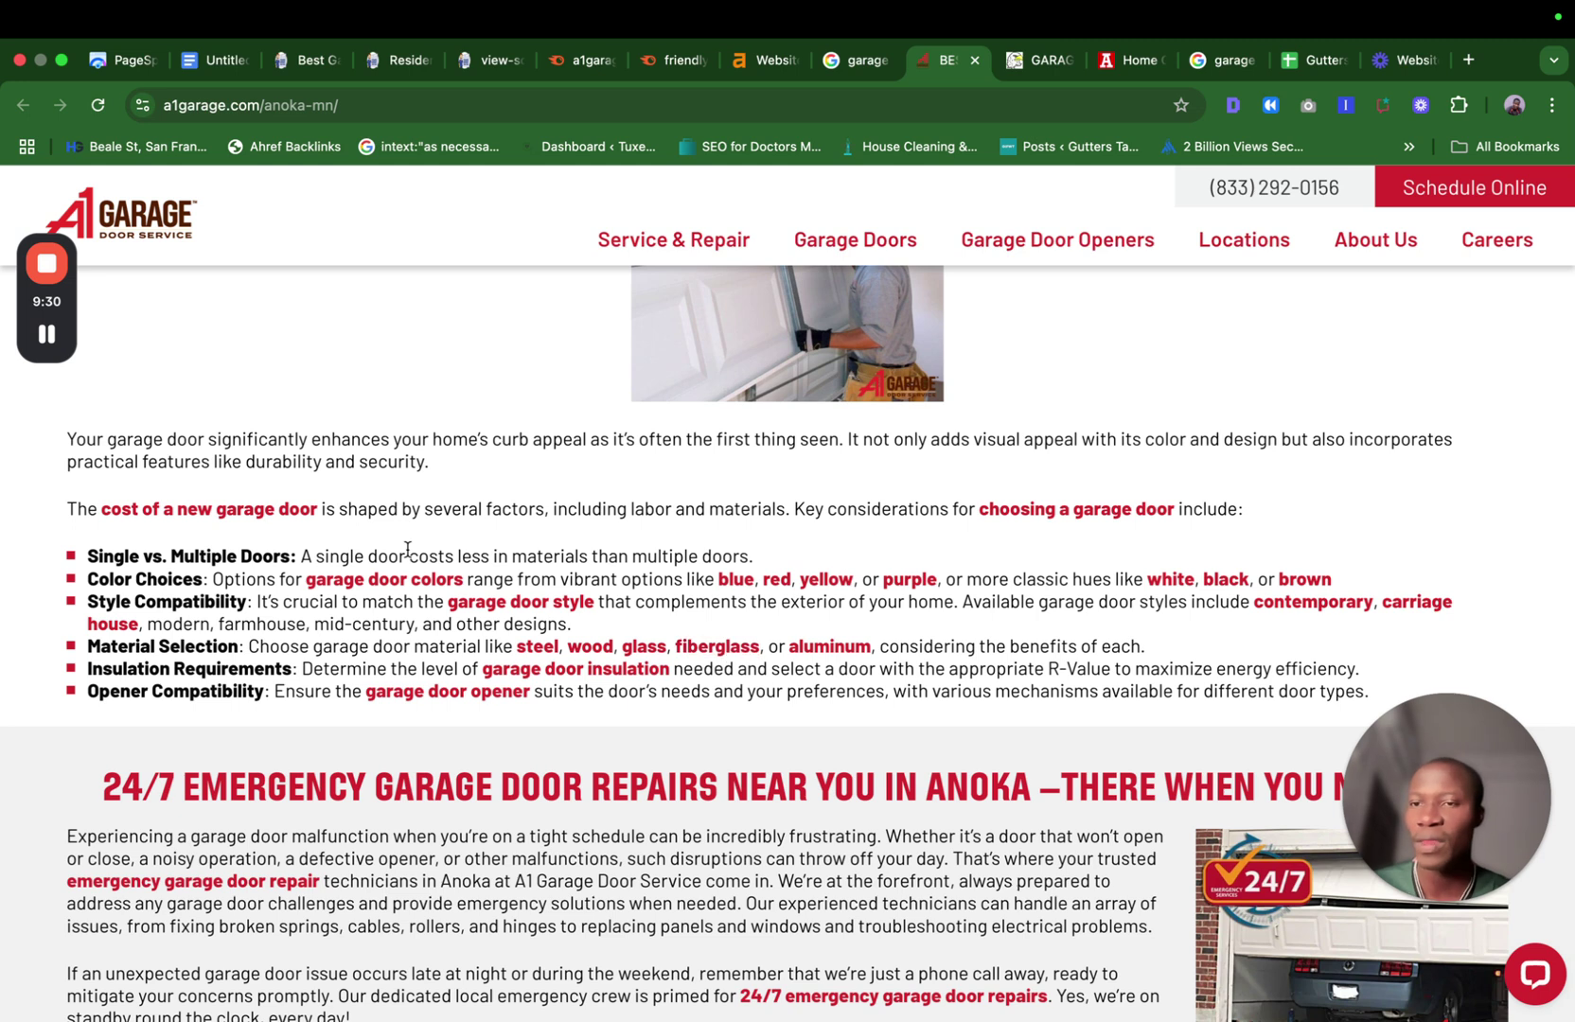
Open the "cost of a new garage door" link in a new tab, view the buying guide article, and close it.
left_click(259, 508, "super")
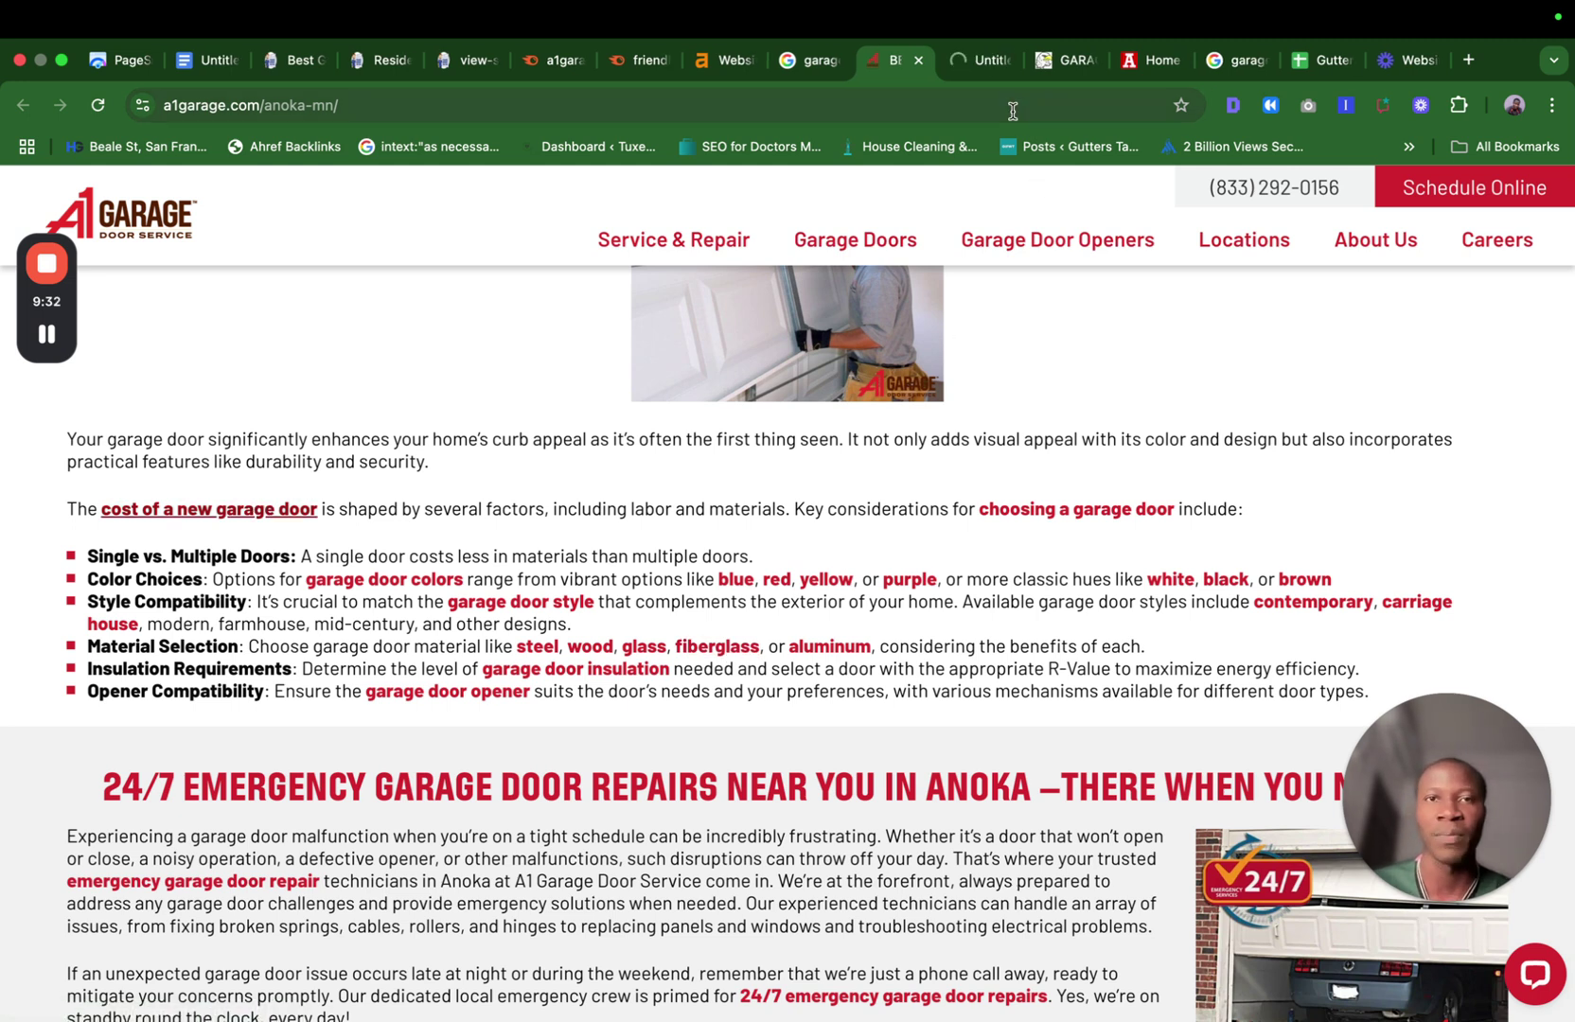
left_click(984, 60)
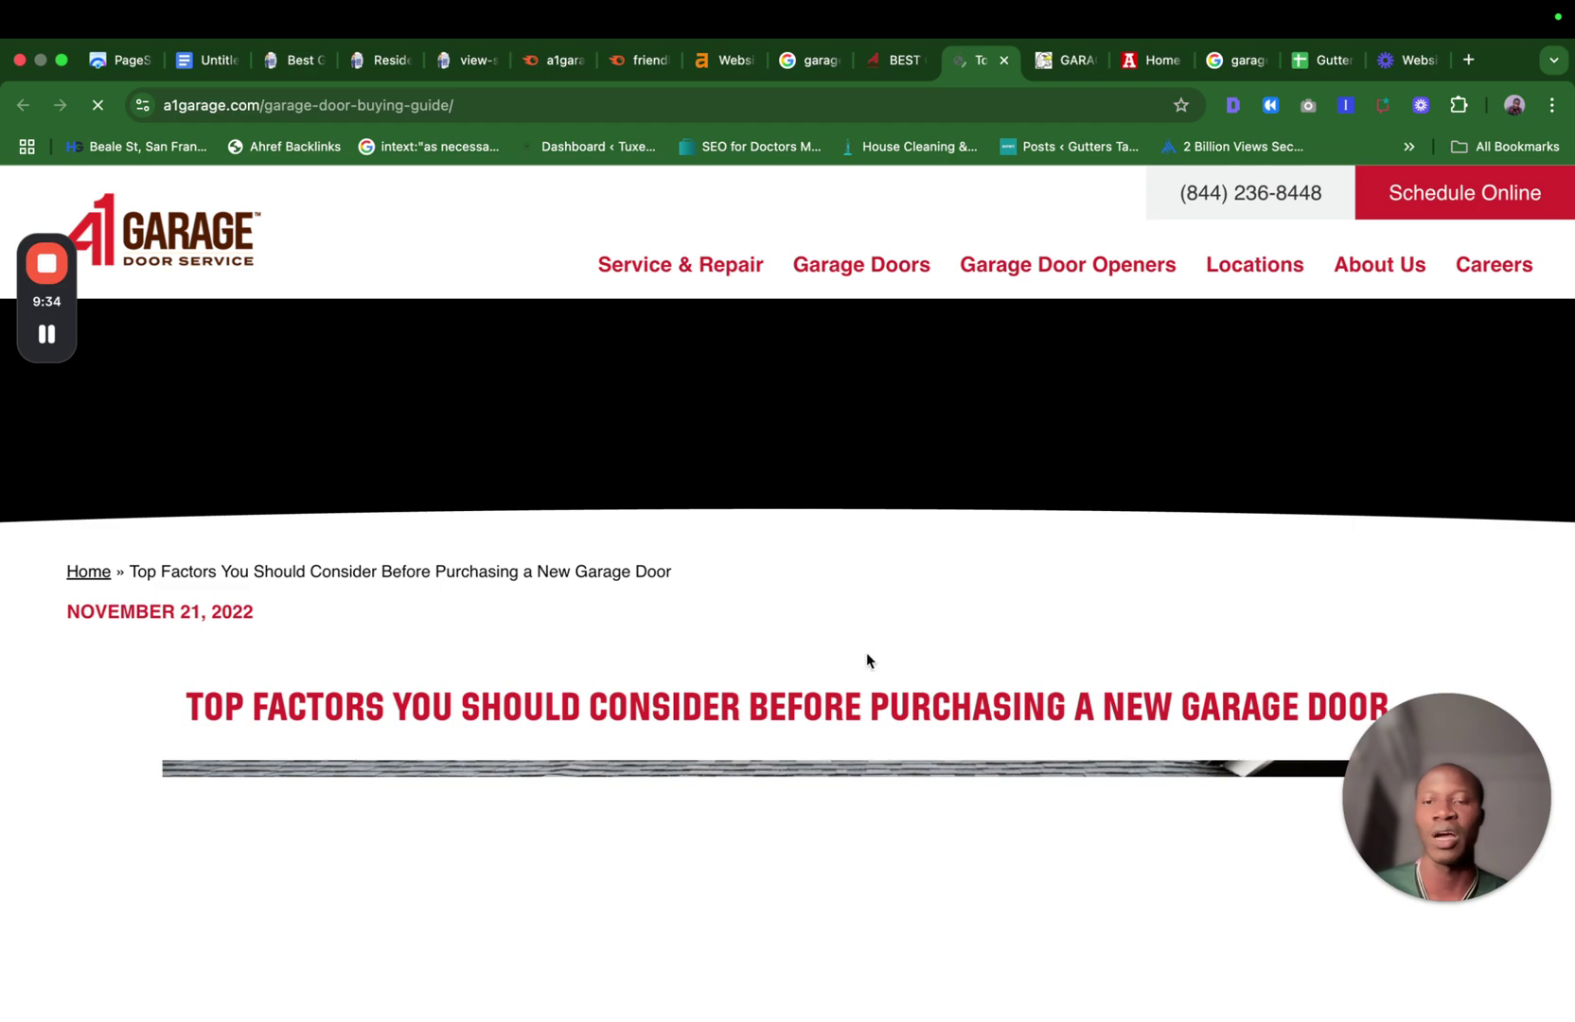
scroll(852, 700, "down", 8)
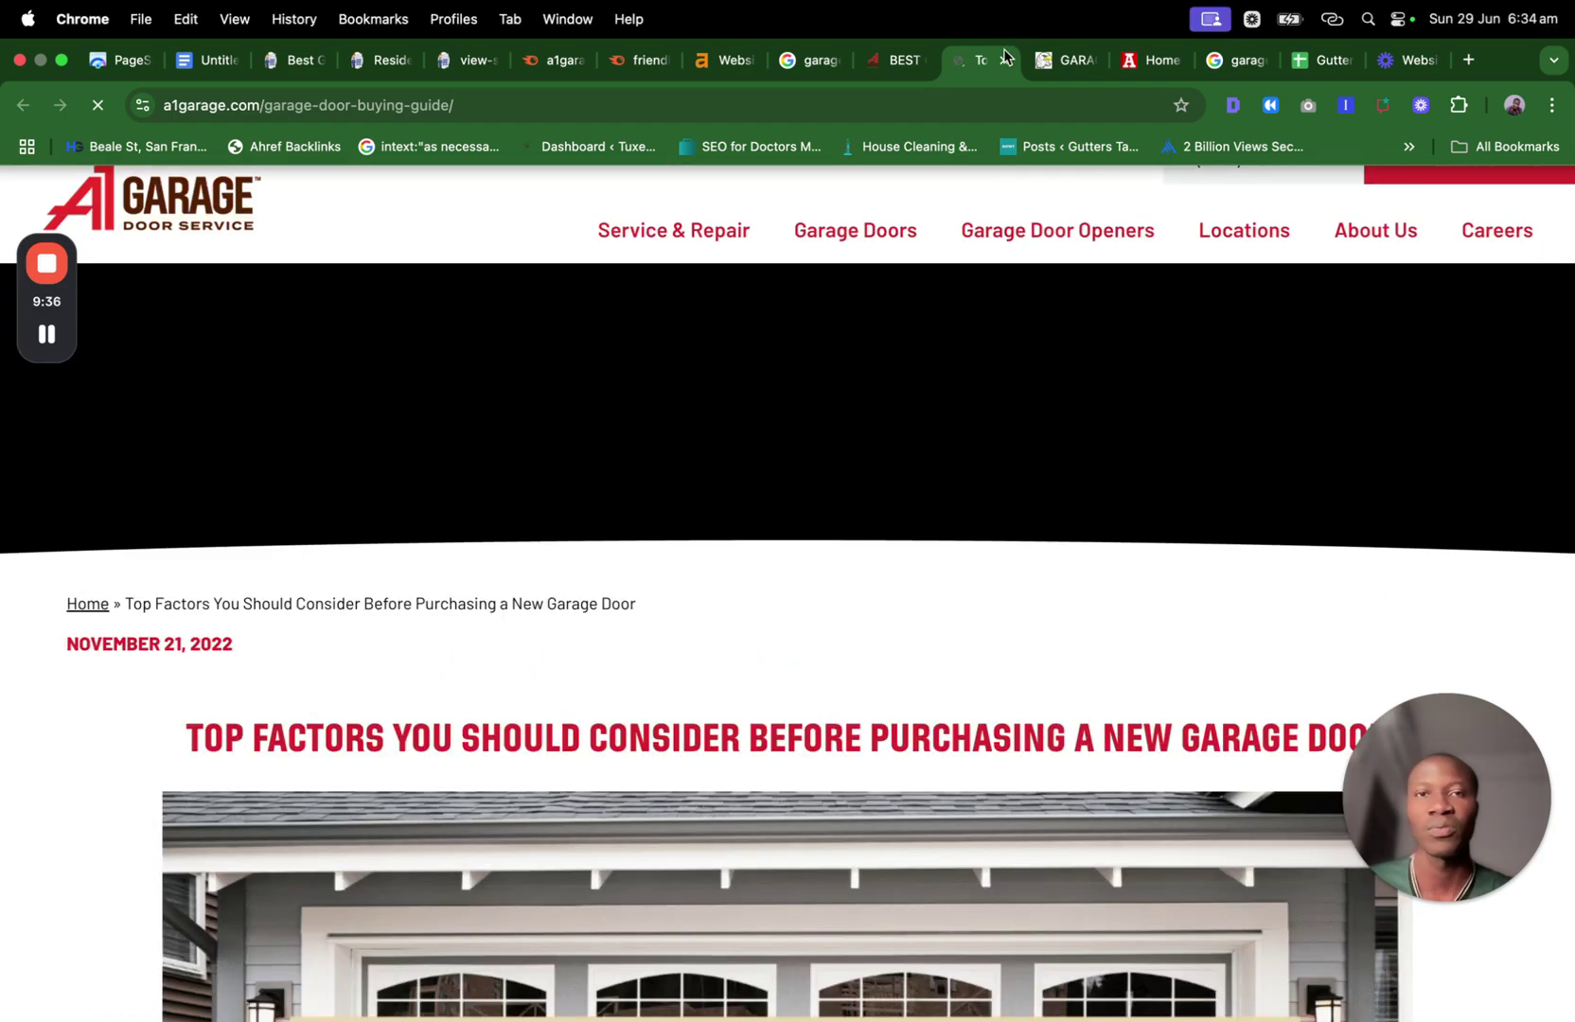
left_click(1003, 60)
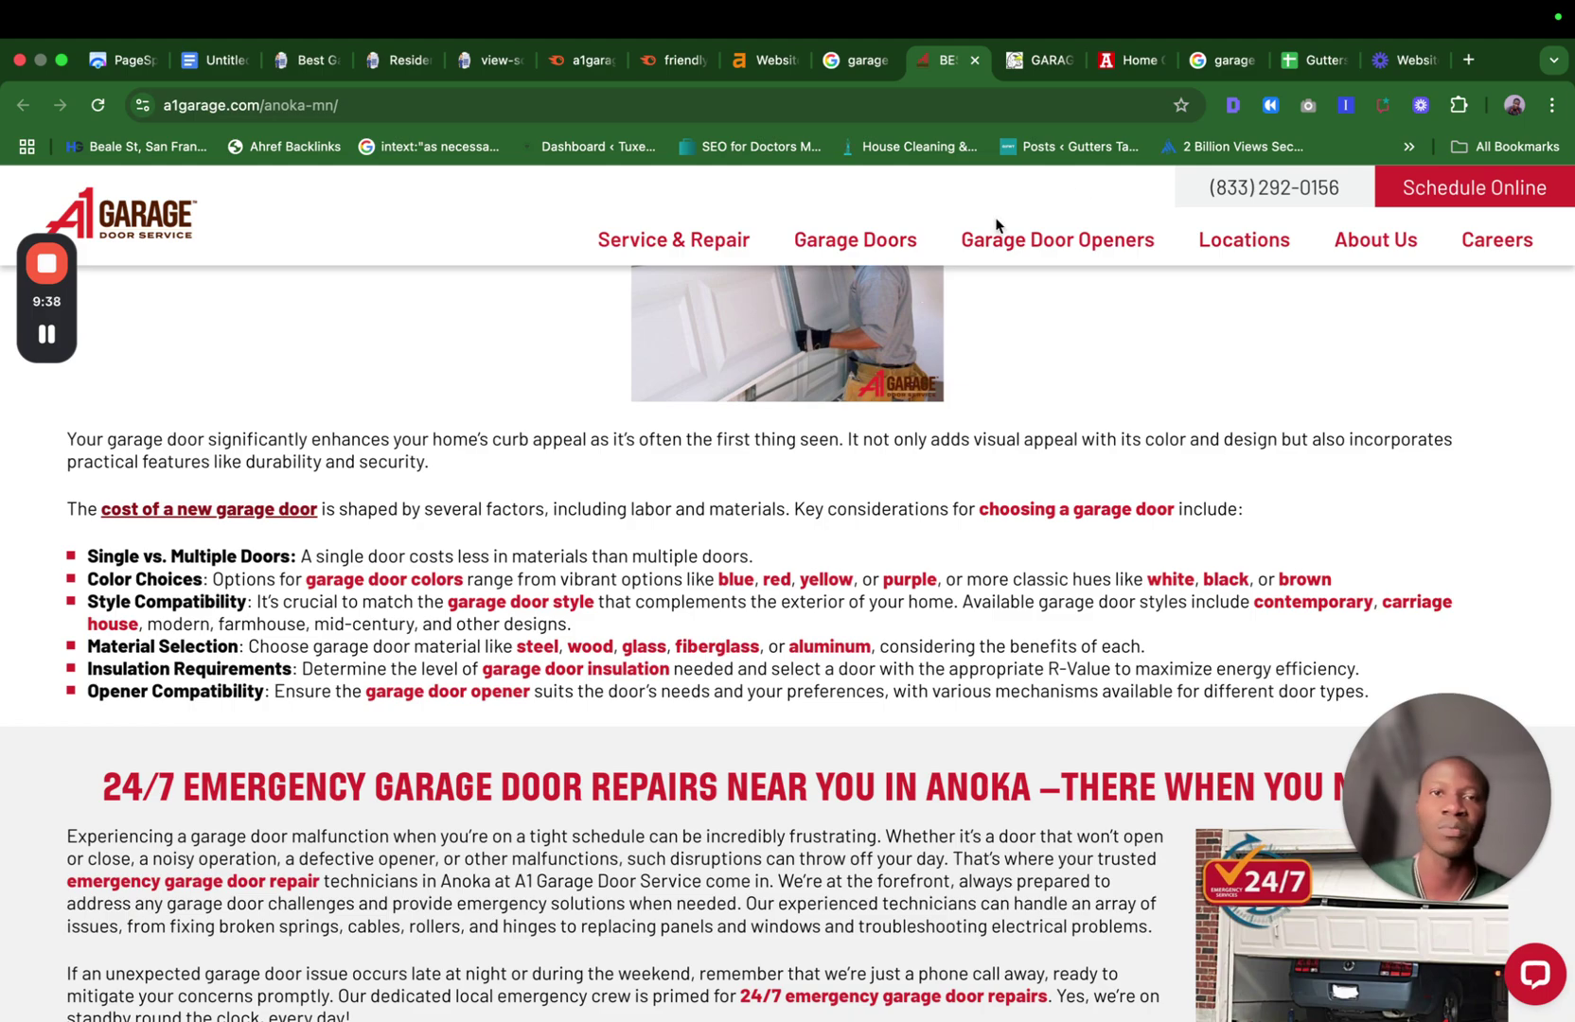
Switch to the competitor Eagle Garage Door Company's site and look through its services, opener, contact and commercial door sections.
left_click(1039, 60)
scroll(940, 444, "down", 12)
scroll(940, 445, "down", 20)
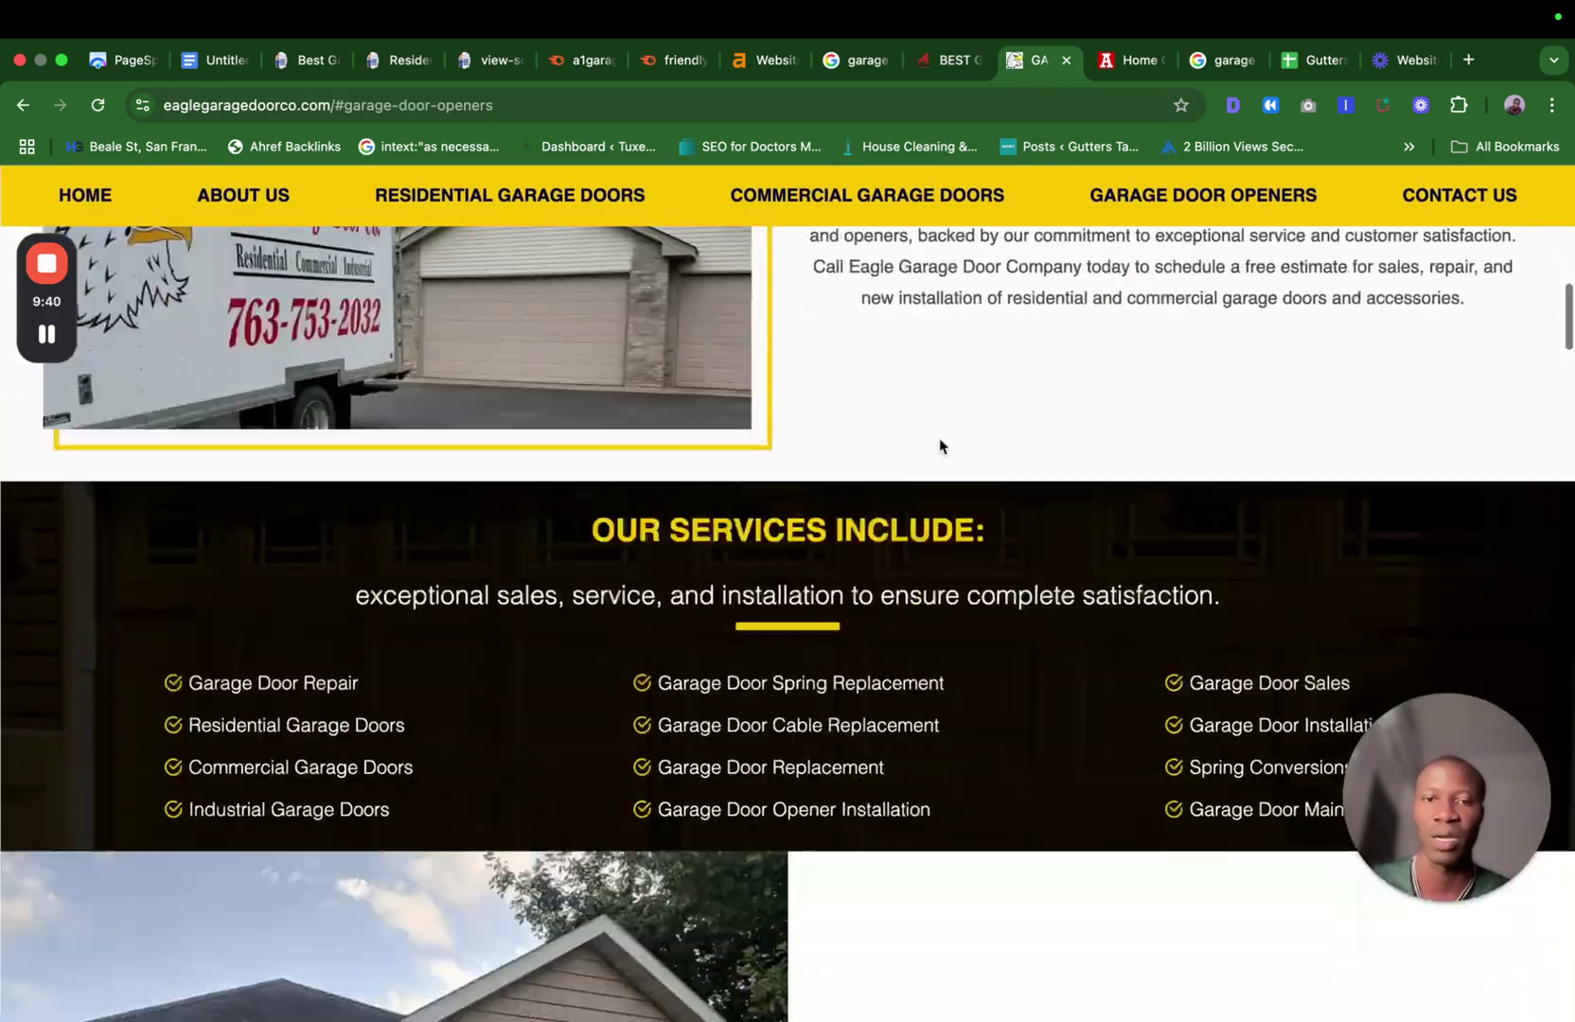
scroll(939, 440, "down", 20)
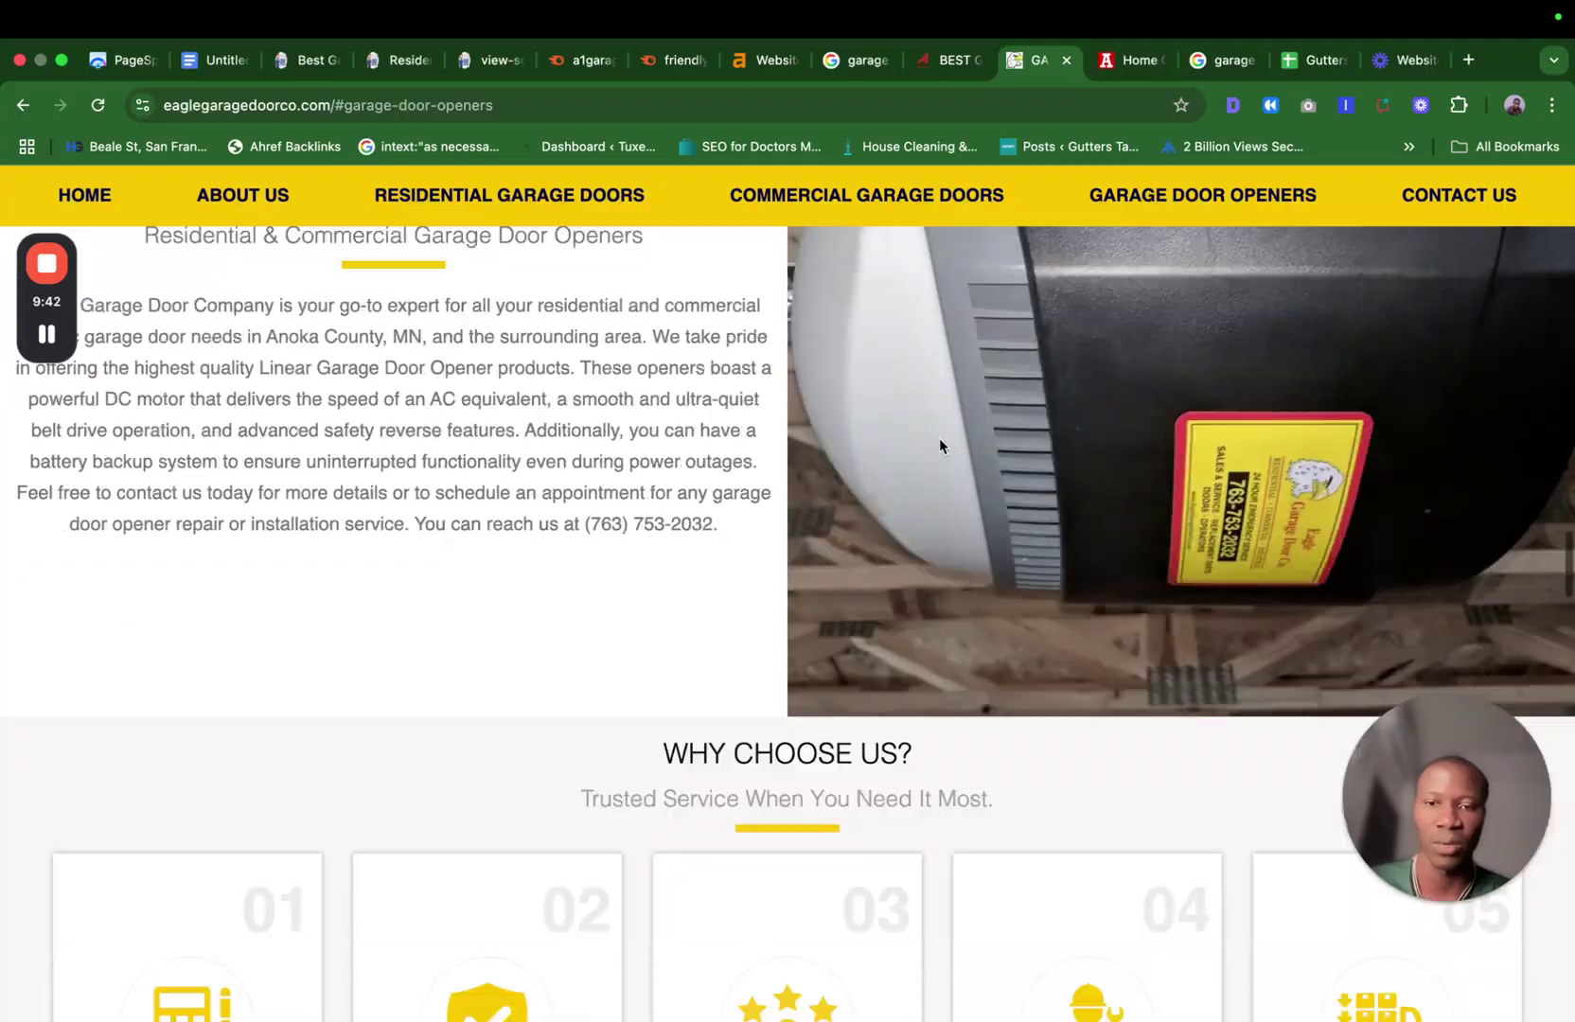
scroll(939, 443, "down", 20)
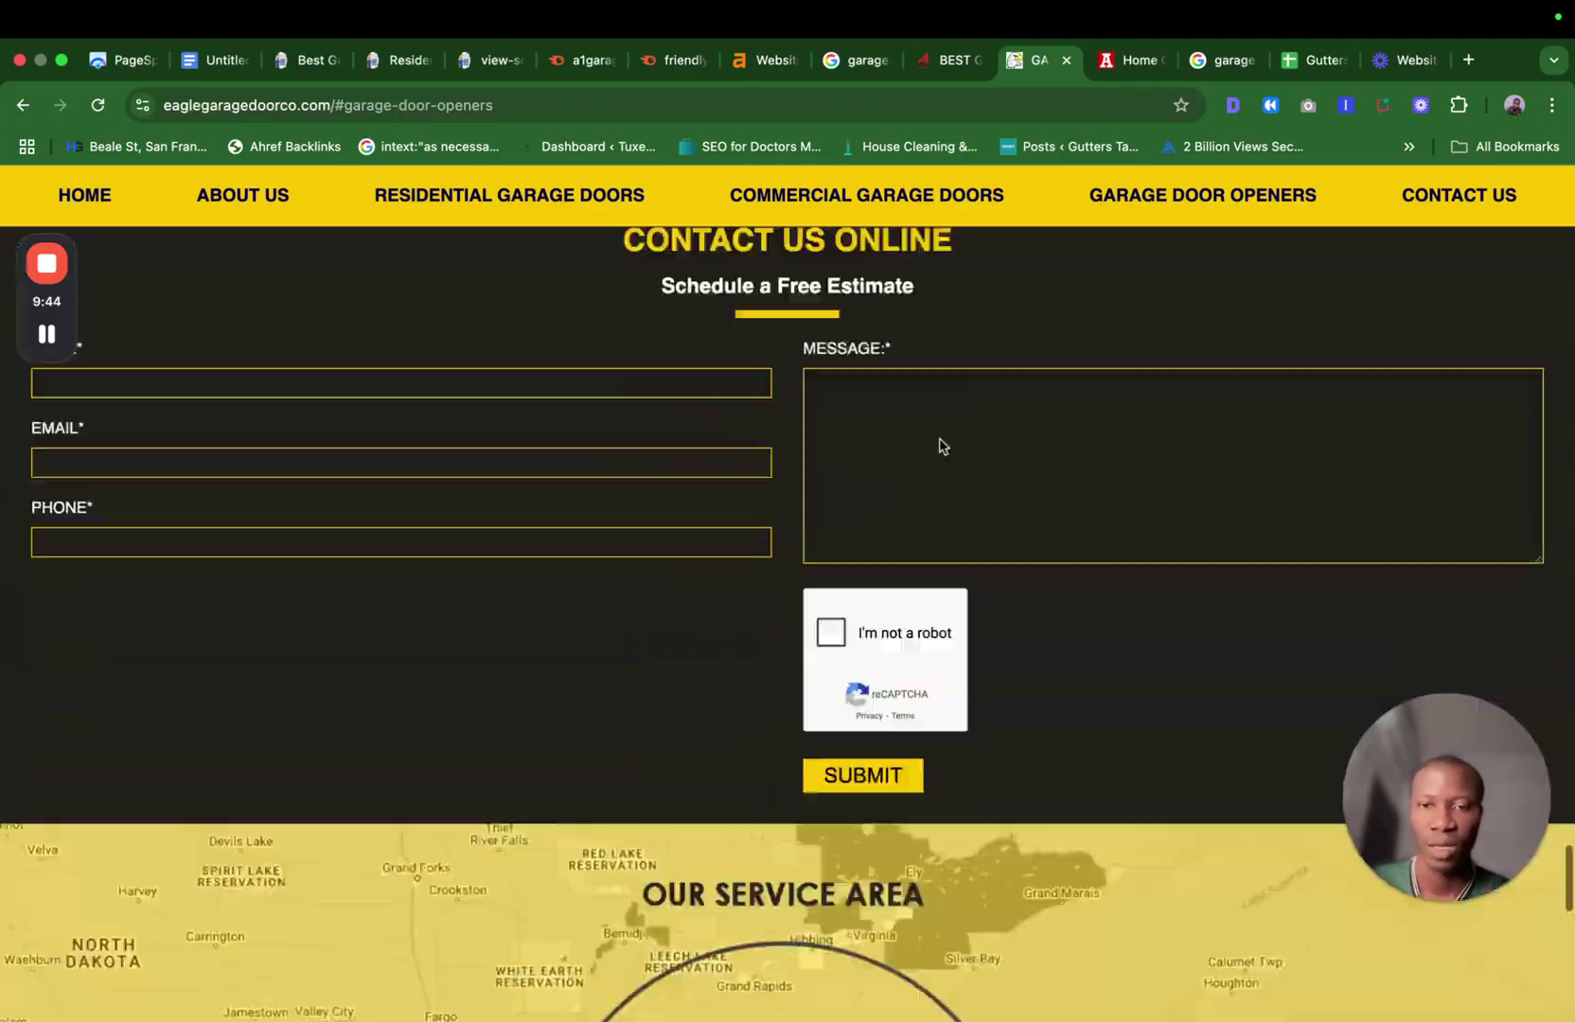
scroll(939, 439, "up", 15)
scroll(940, 440, "up", 15)
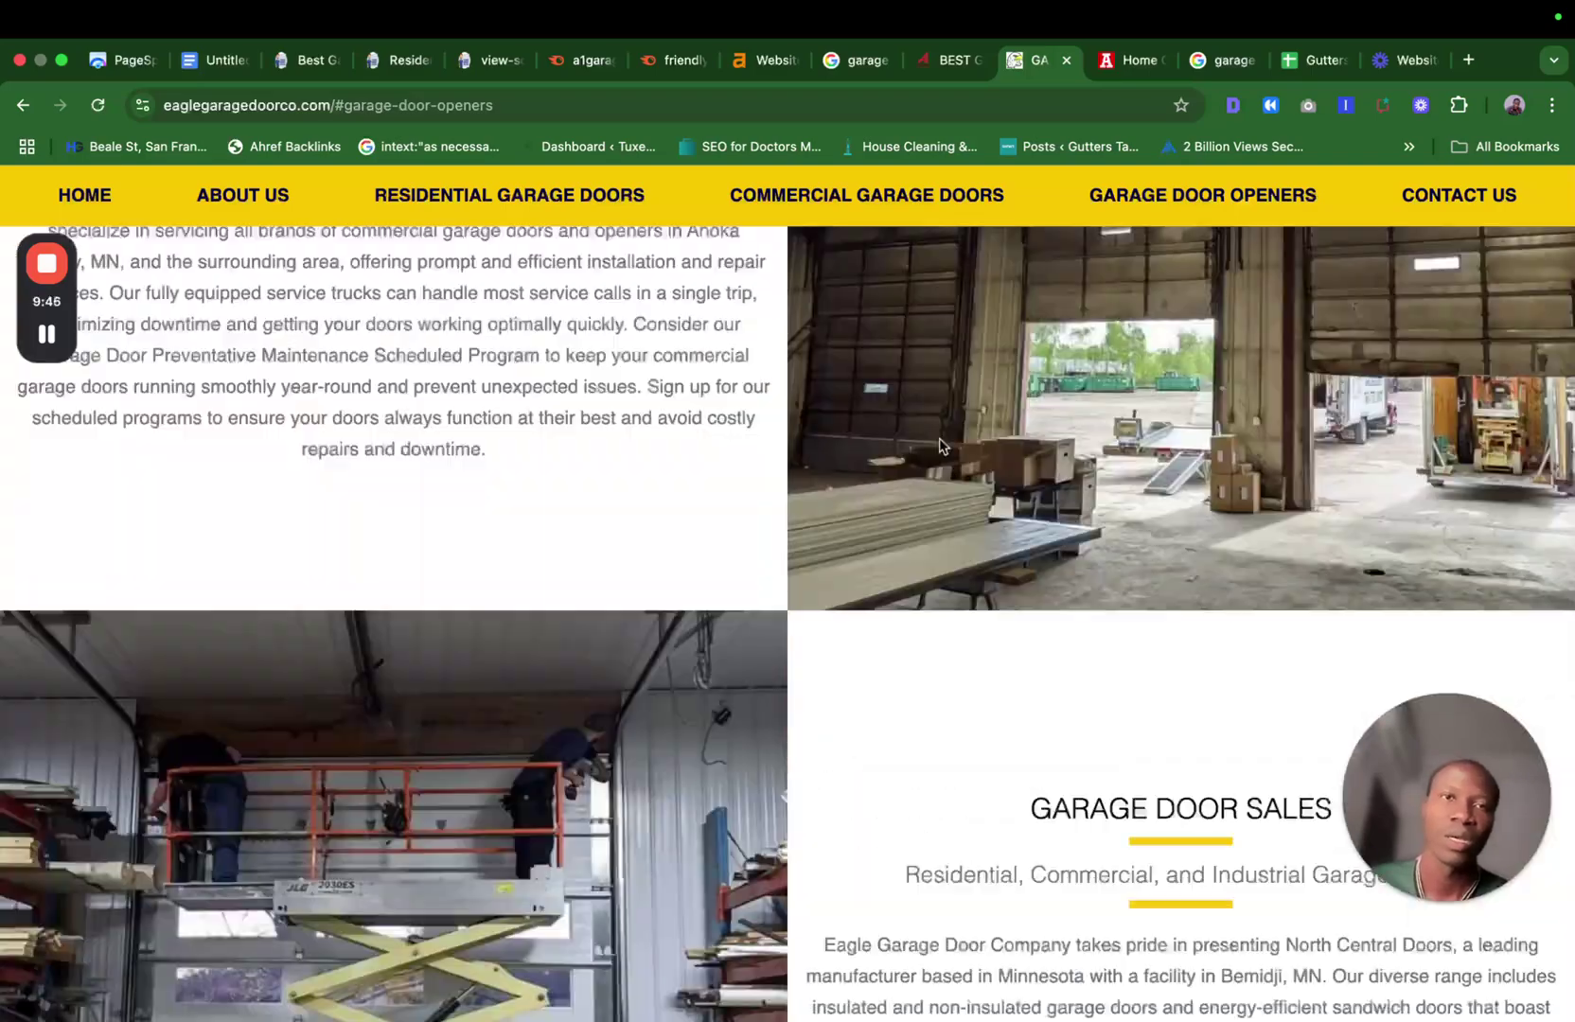
Switch to All Seasons Garage Door's Anoka, MN page, look through its content to the footer, and return to its hero area.
left_click(1130, 59)
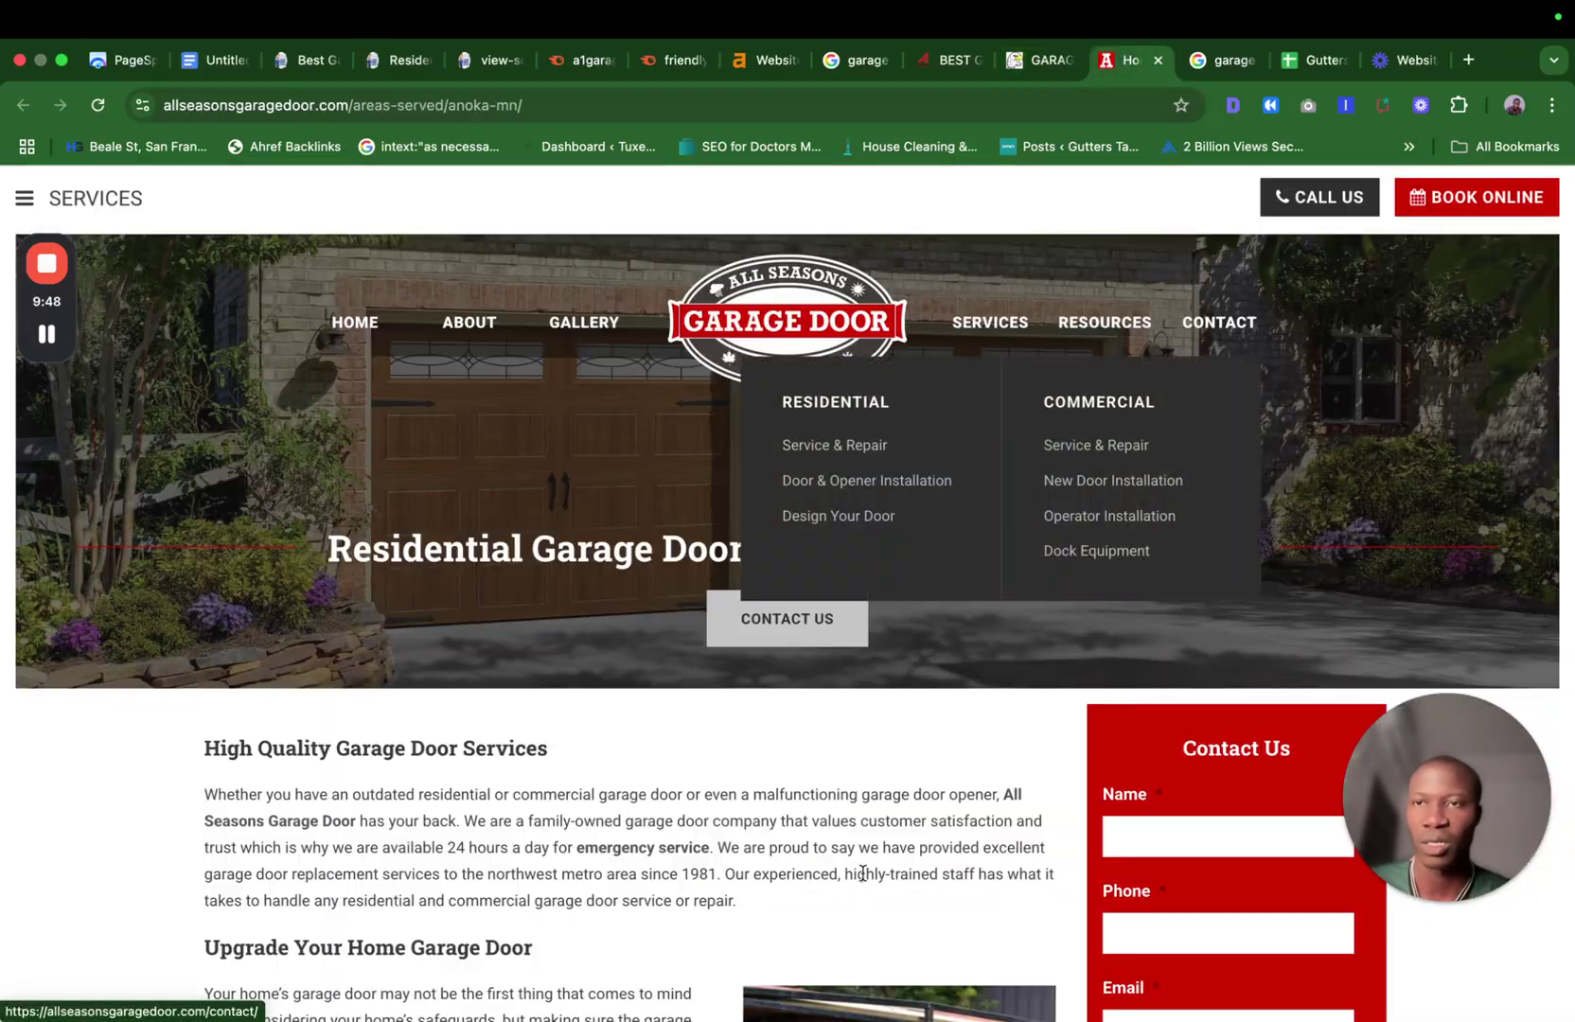
scroll(863, 620, "down", 15)
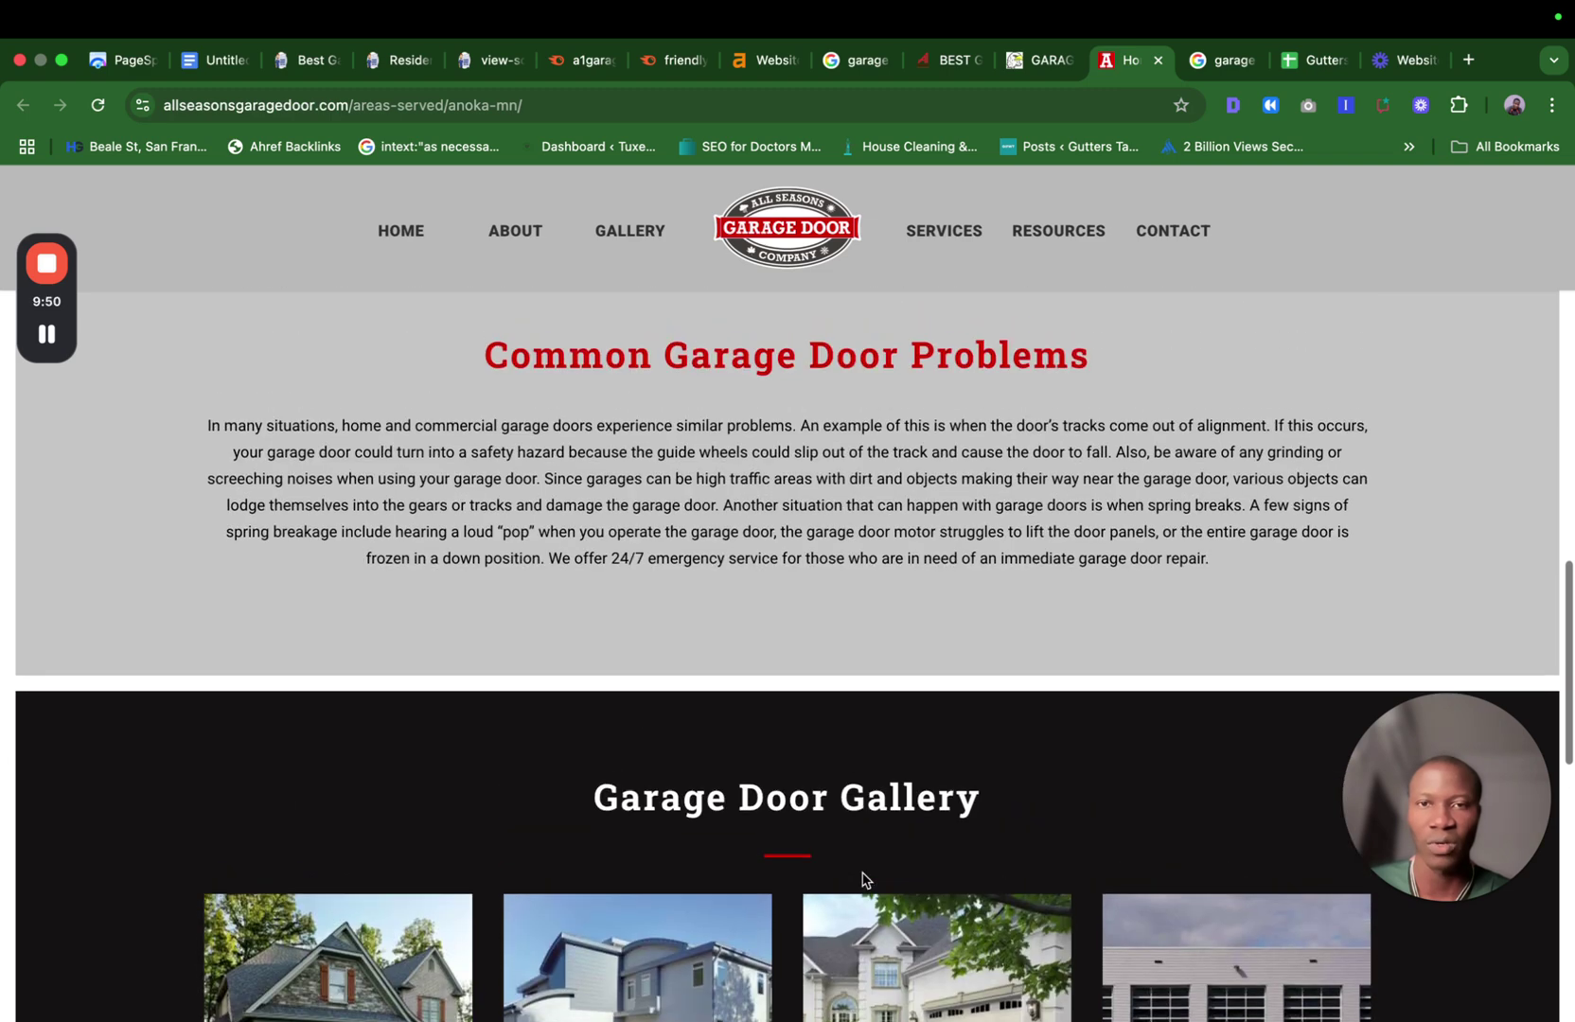
scroll(748, 606, "up", 2)
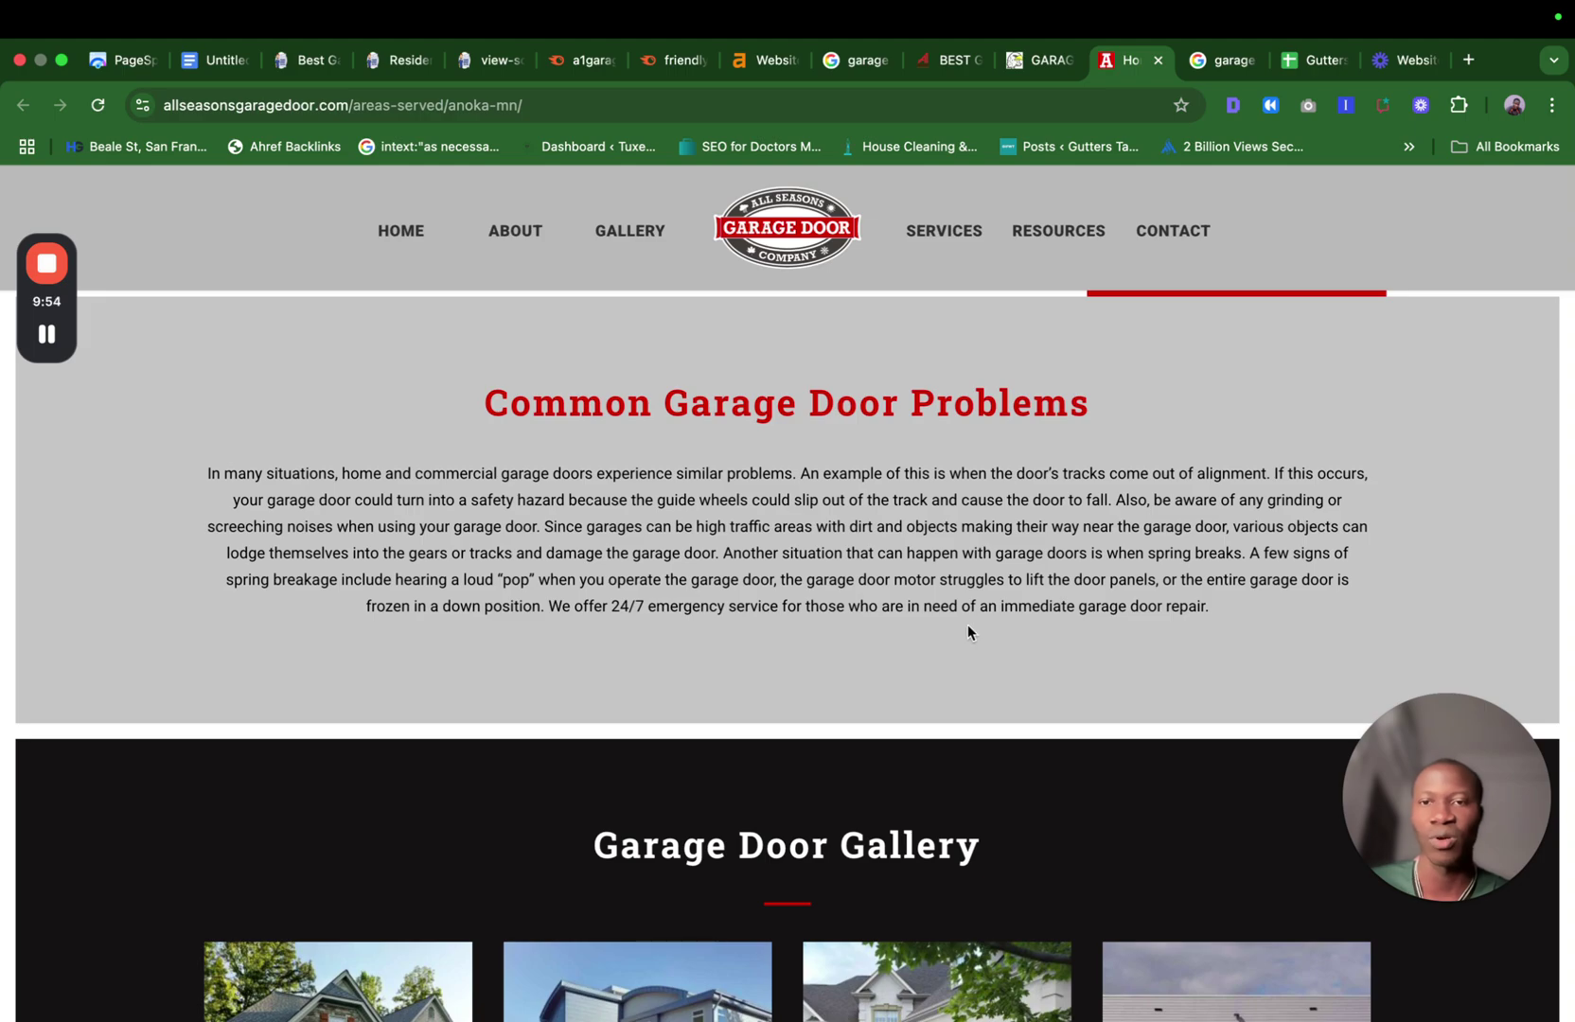
scroll(967, 632, "down", 12)
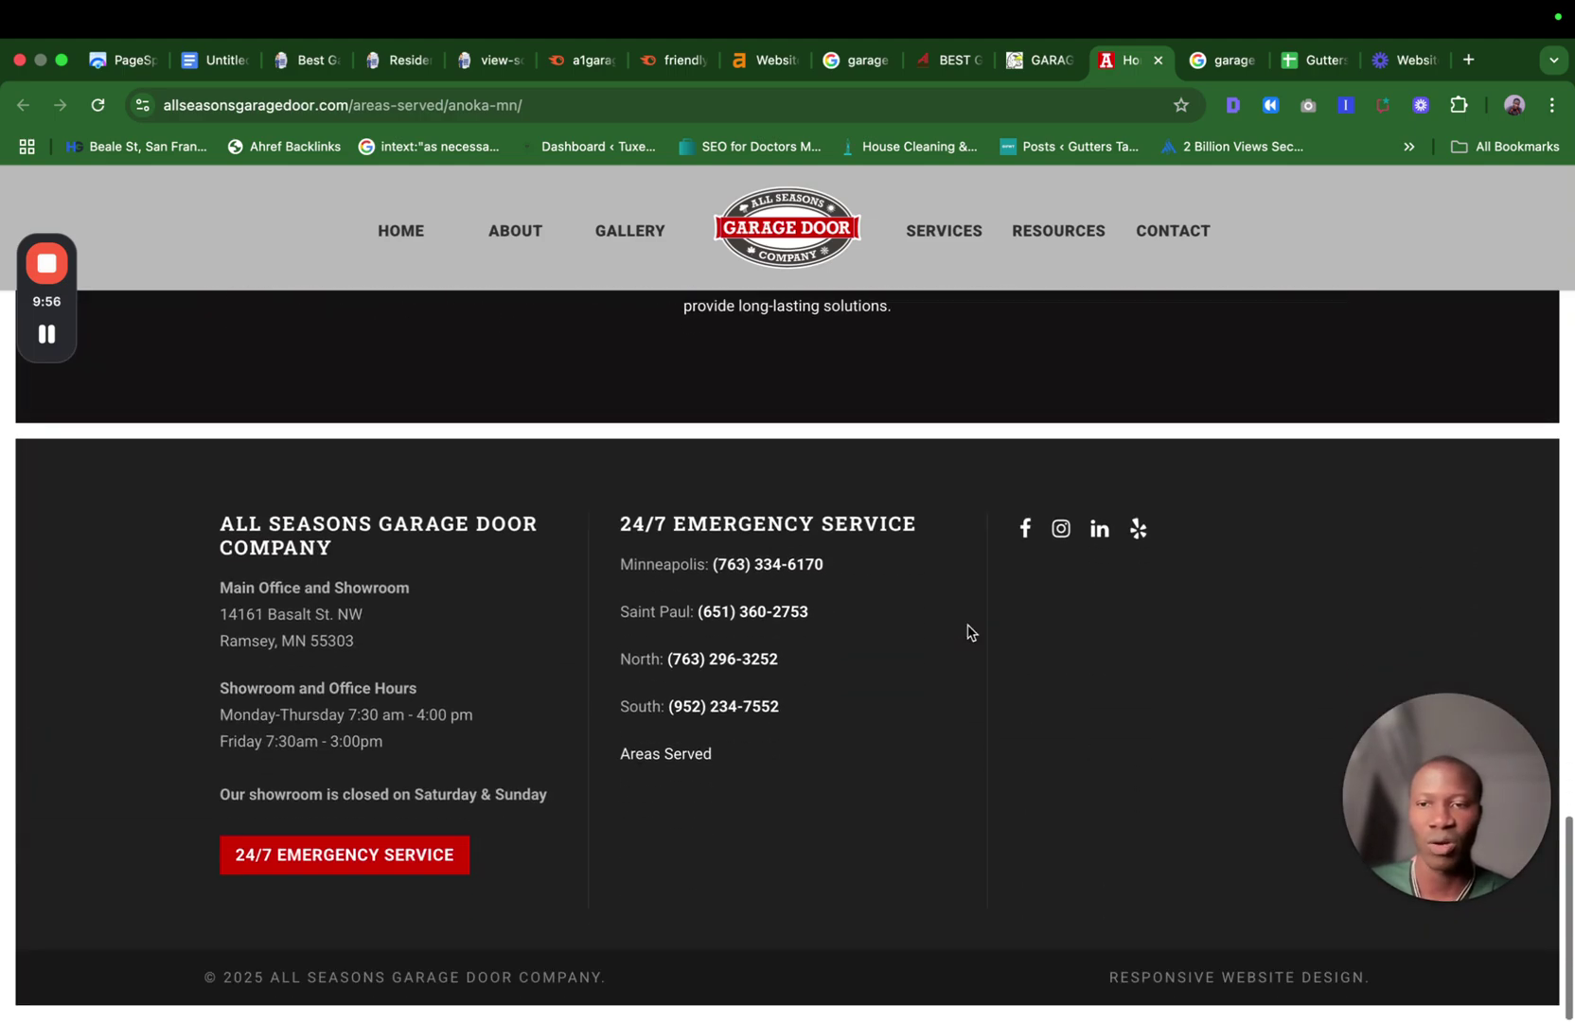
scroll(967, 632, "up", 15)
scroll(967, 632, "up", 3)
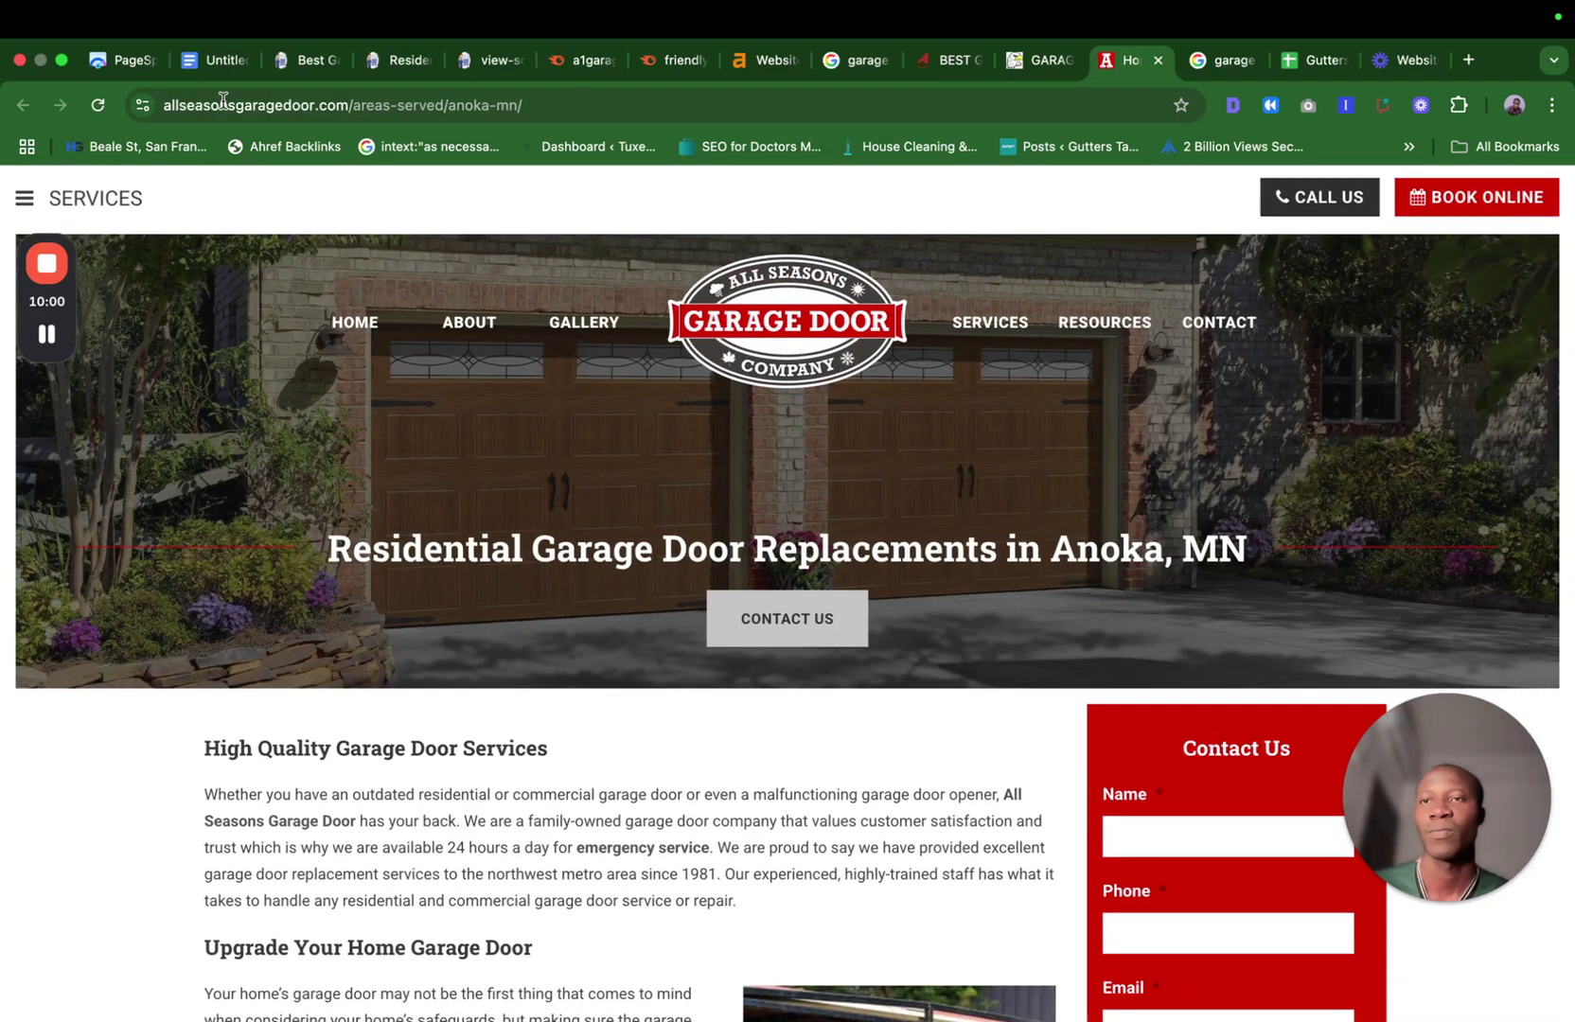
Return to the audit document and review Section 6's current issues and the beginning of the new FAQ section code.
left_click(220, 60)
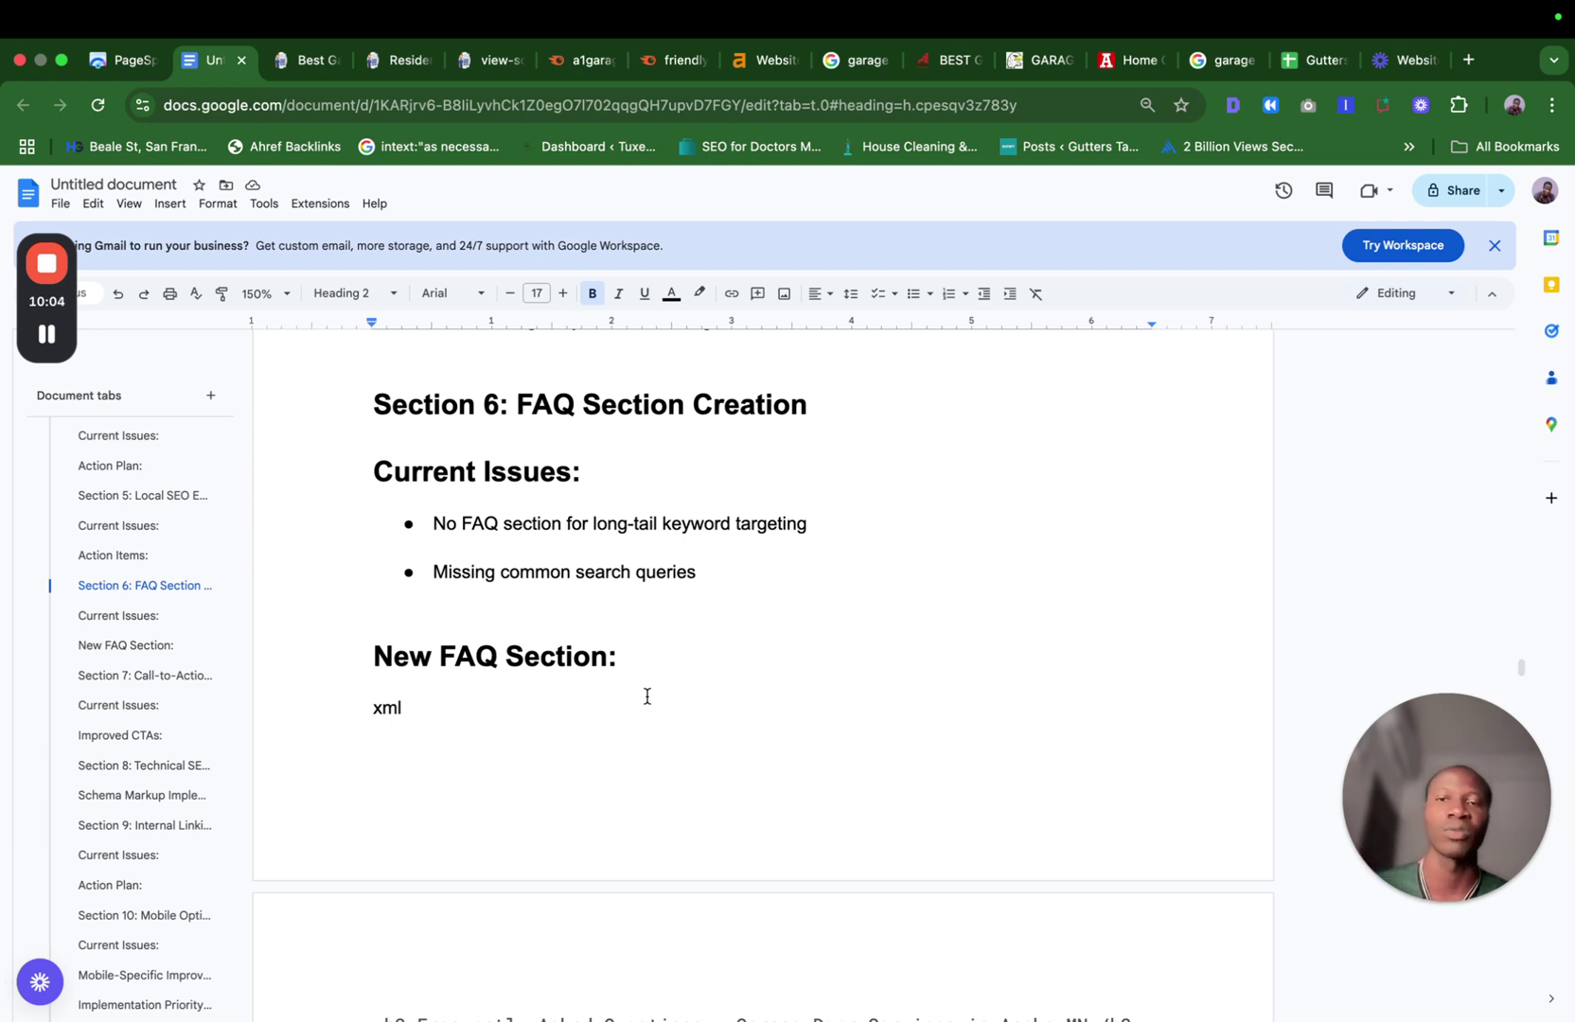
left_click(903, 511)
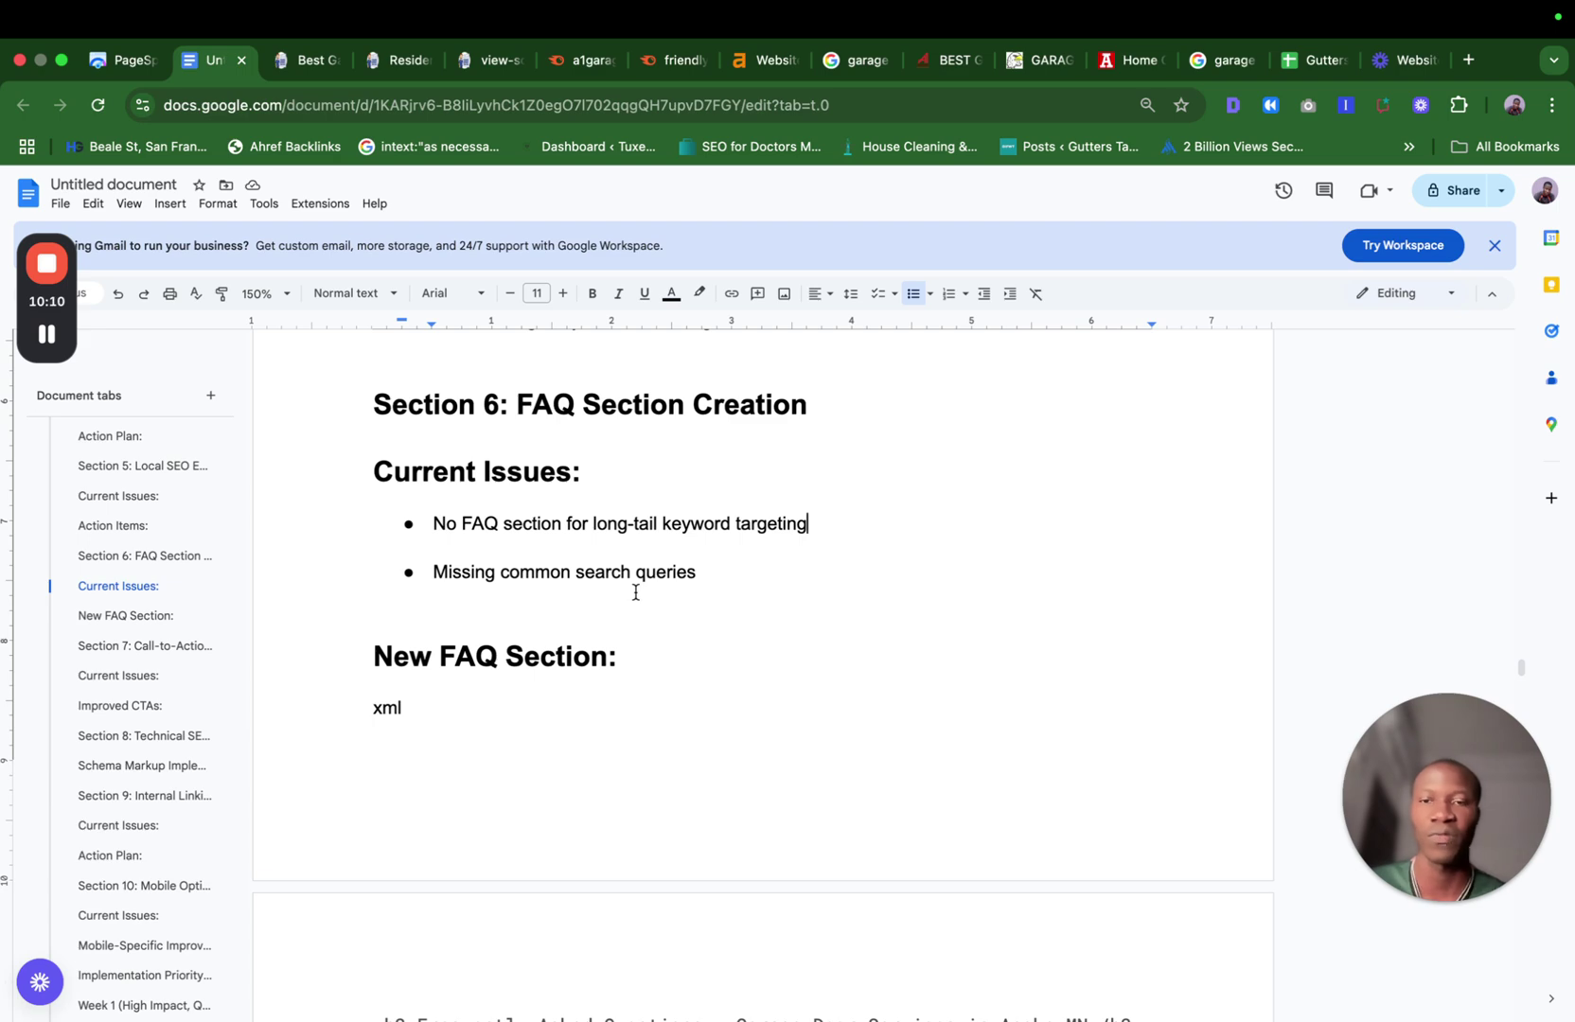
scroll(684, 690, "down", 10)
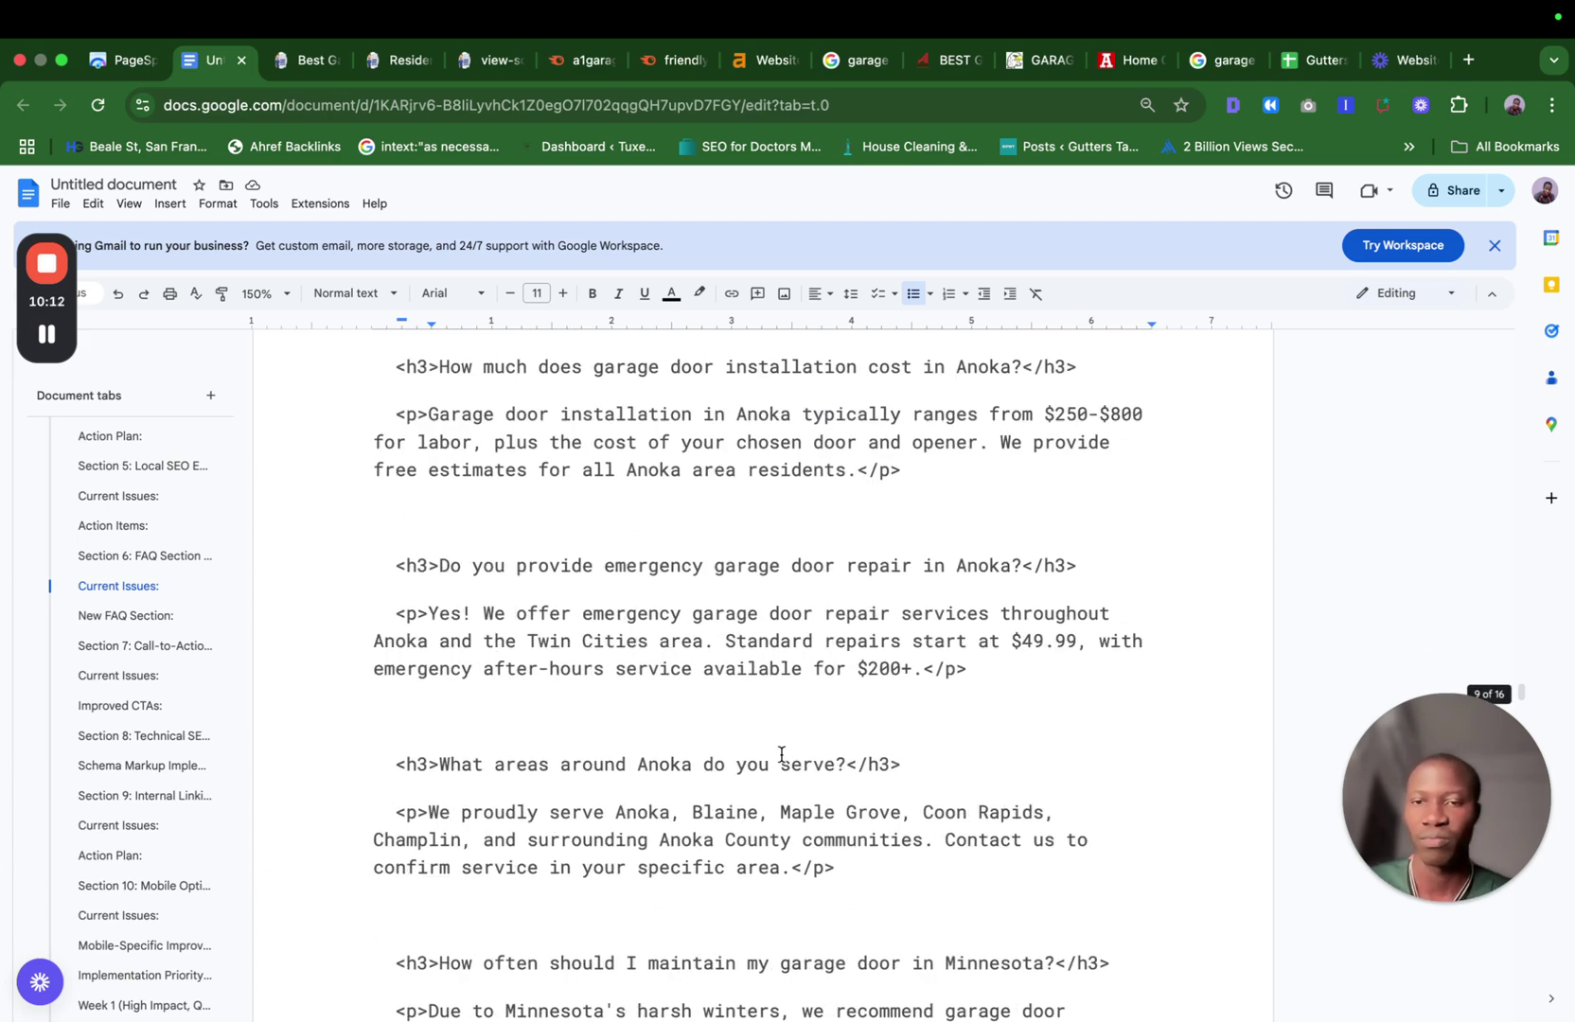
scroll(780, 753, "up", 4)
scroll(800, 721, "up", 5)
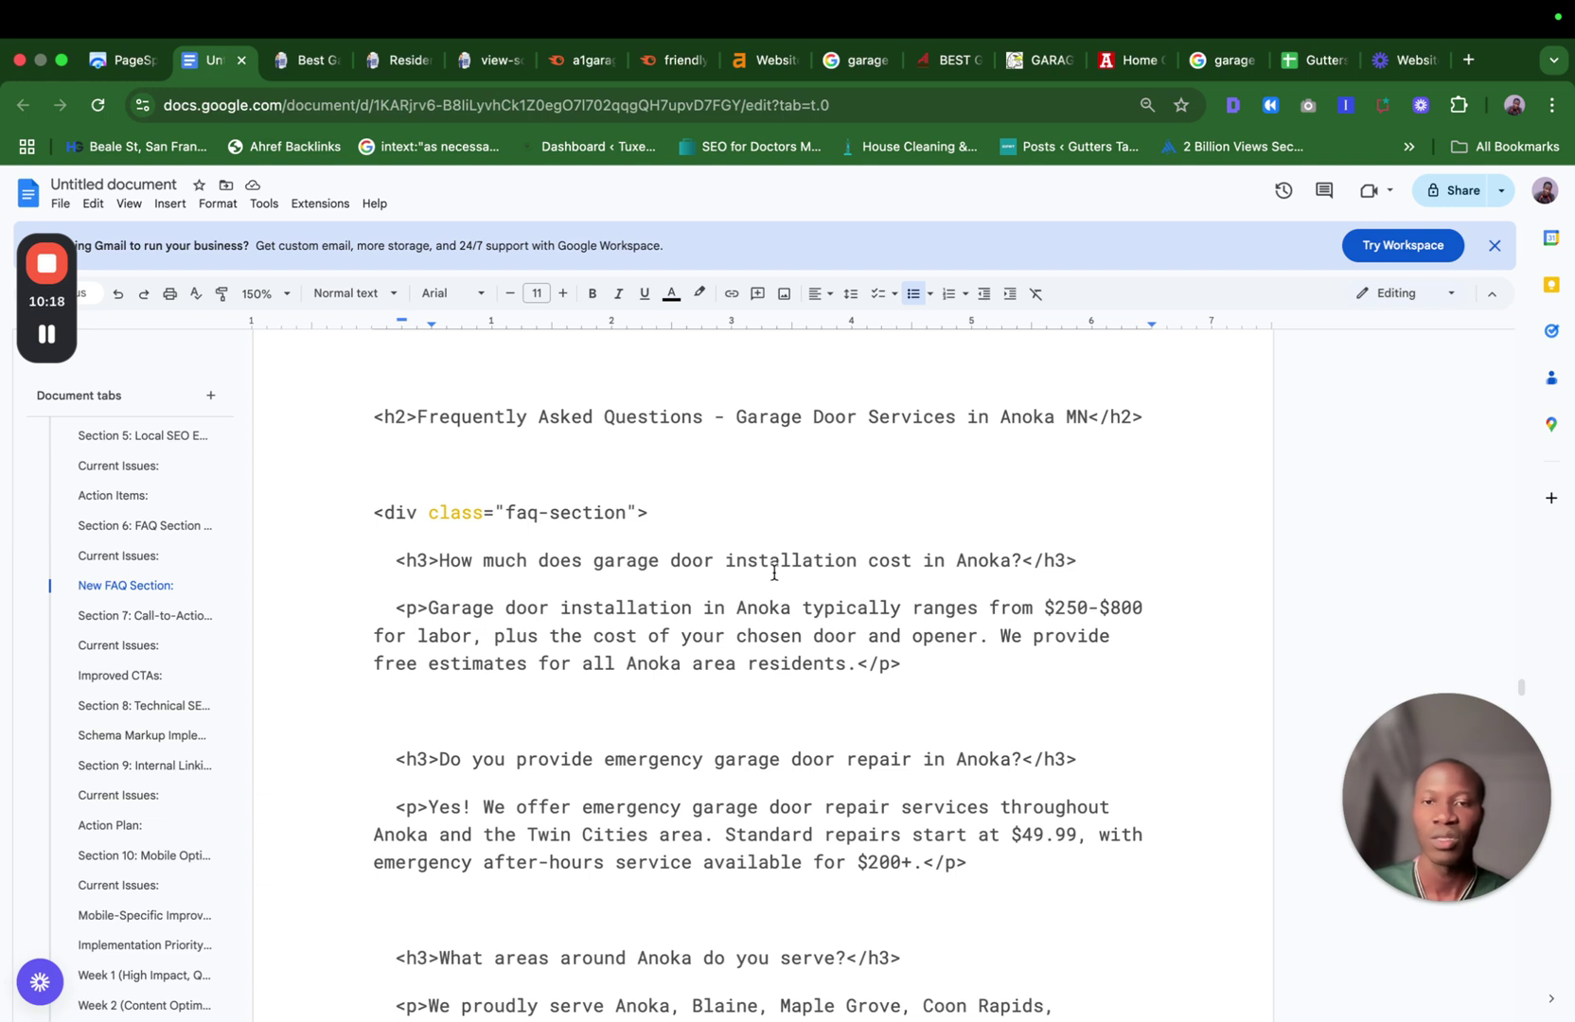
Highlight "Anoka" in the installation cost question and review the remaining FAQ entries through the How to Implement list.
double_click(977, 566)
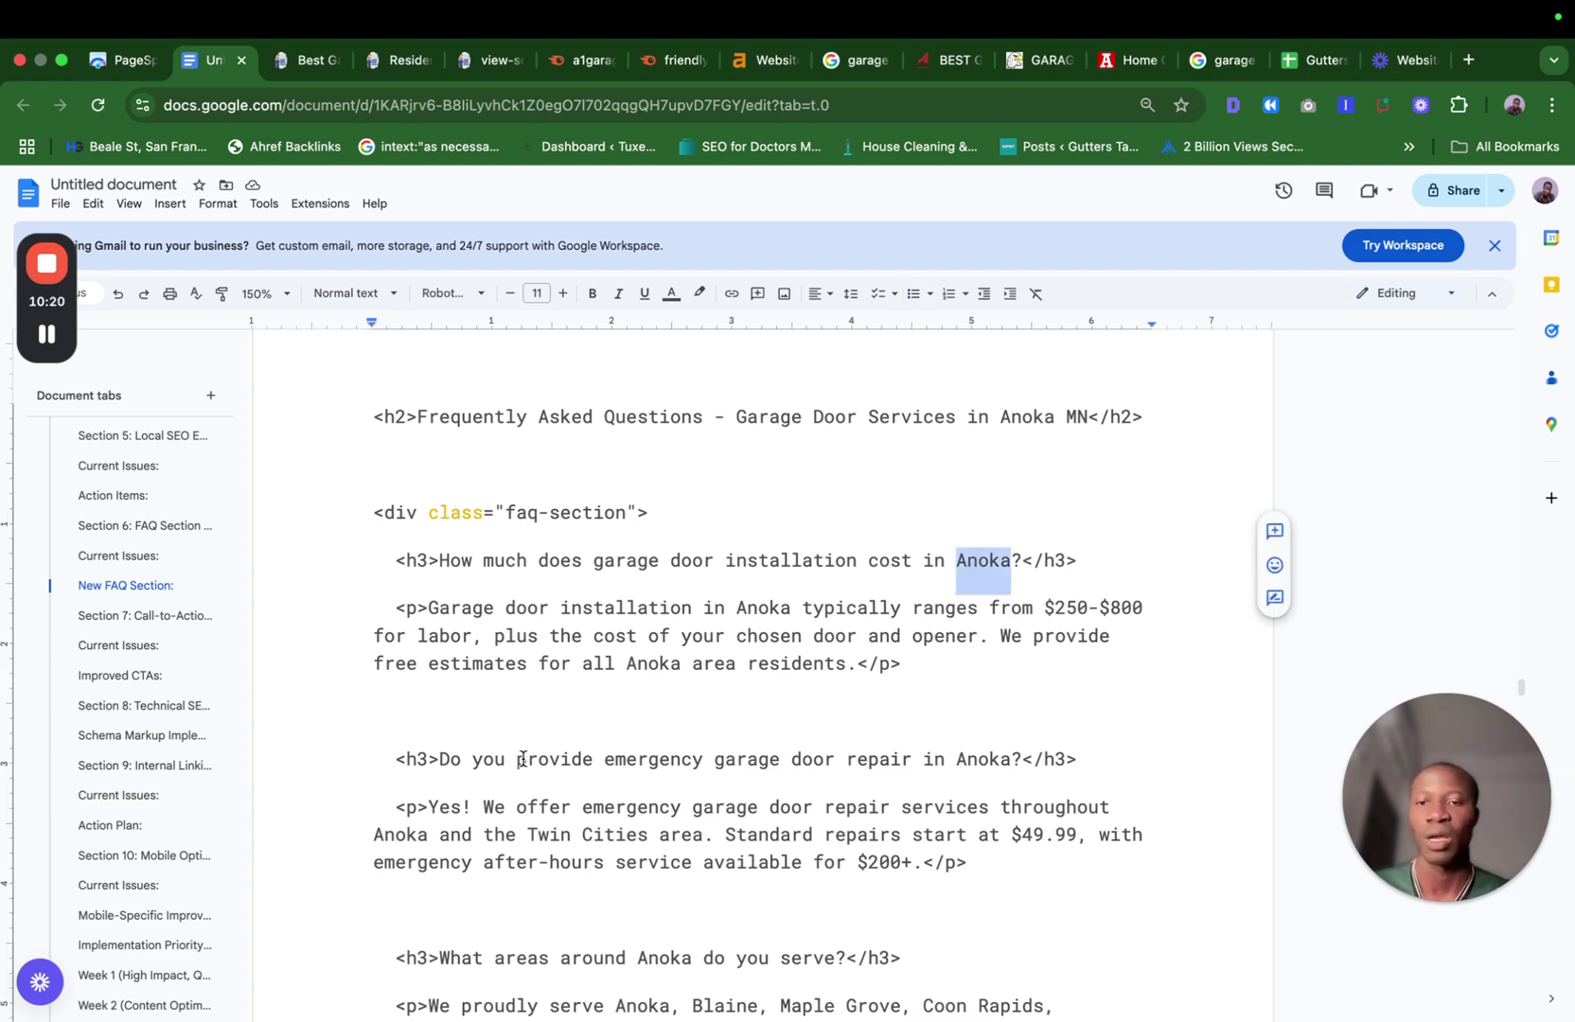
scroll(989, 764, "down", 2)
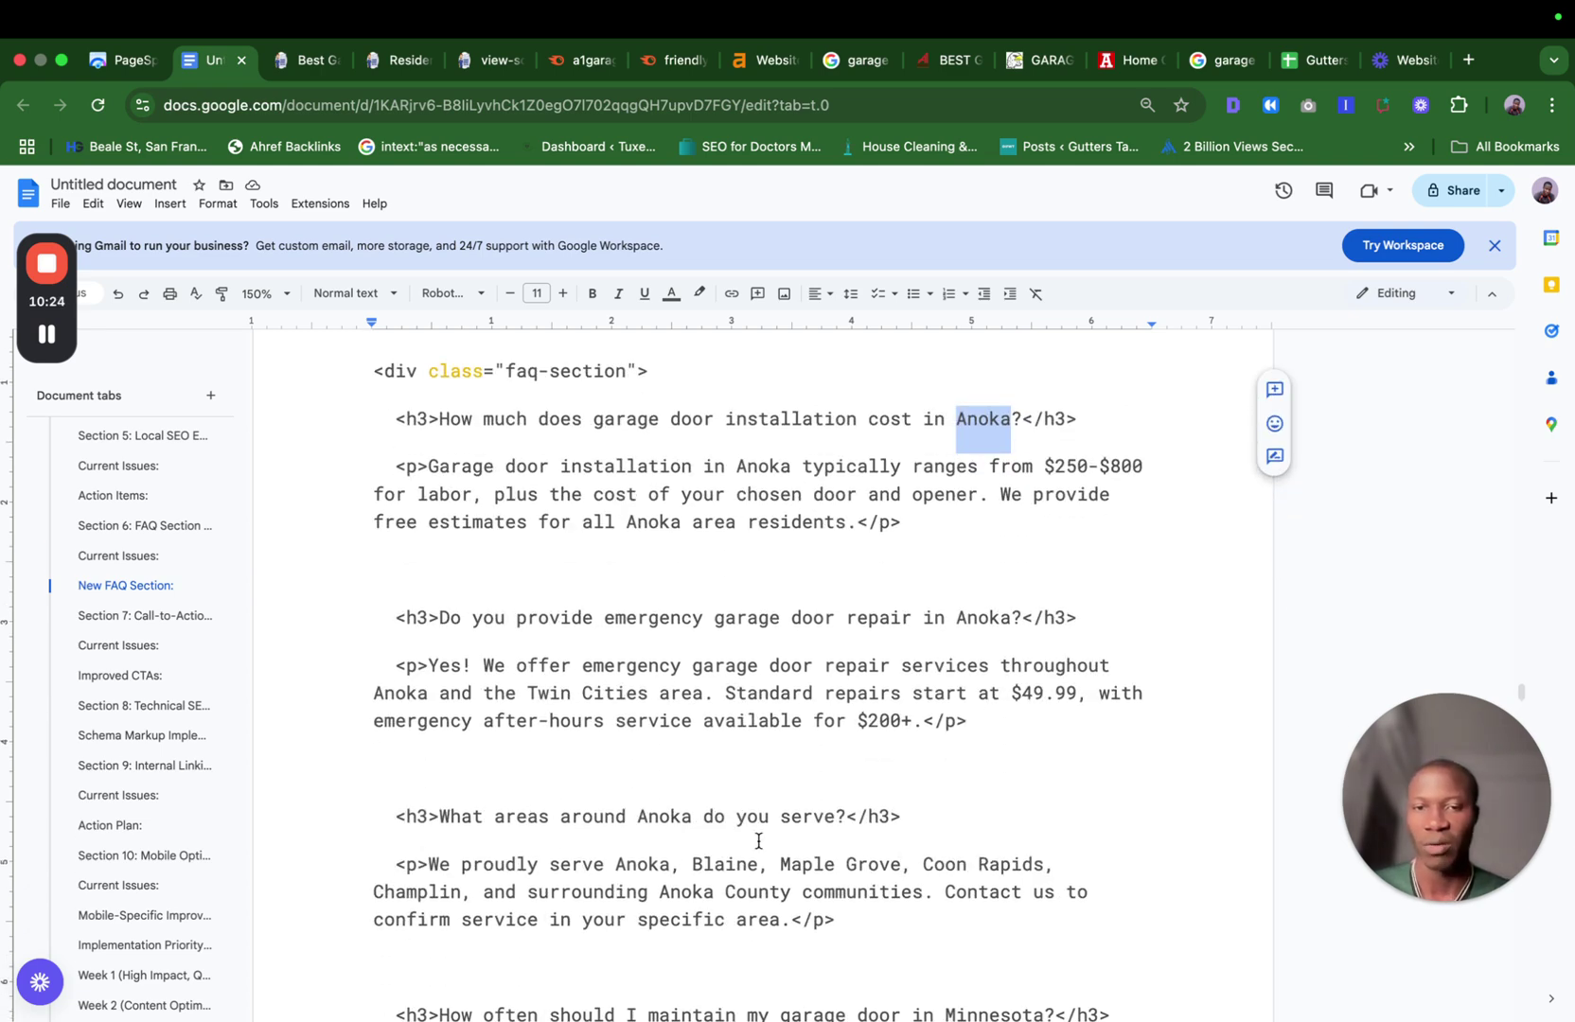
scroll(844, 847, "down", 5)
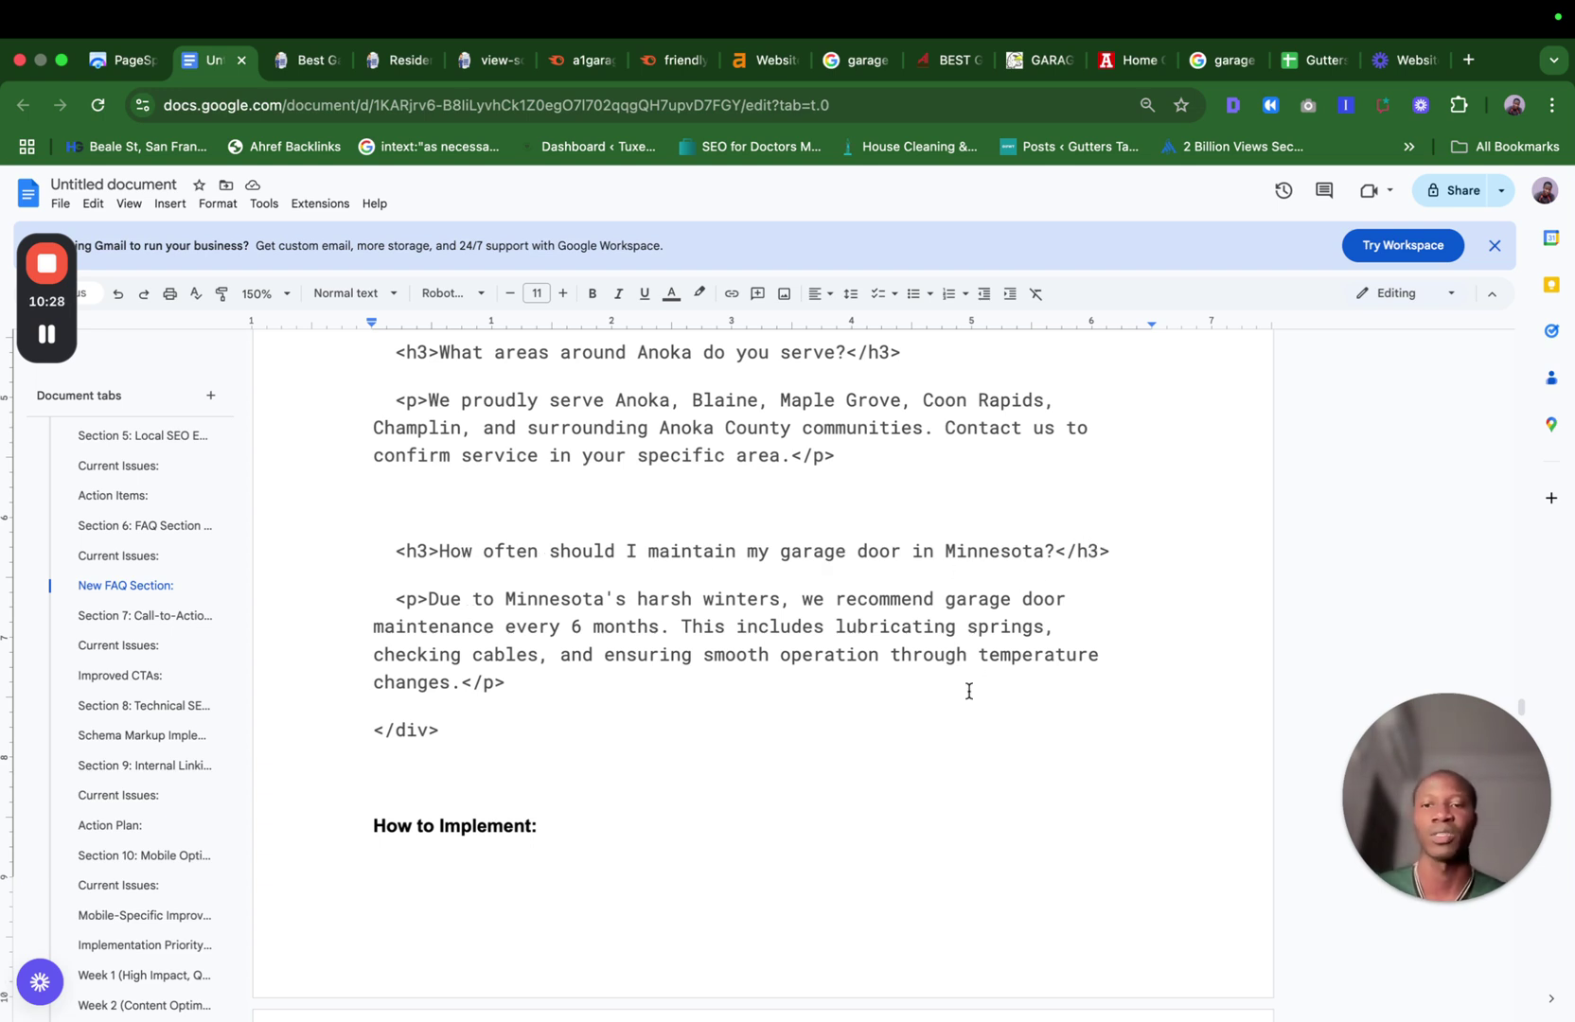
scroll(921, 807, "down", 4)
scroll(920, 808, "down", 1)
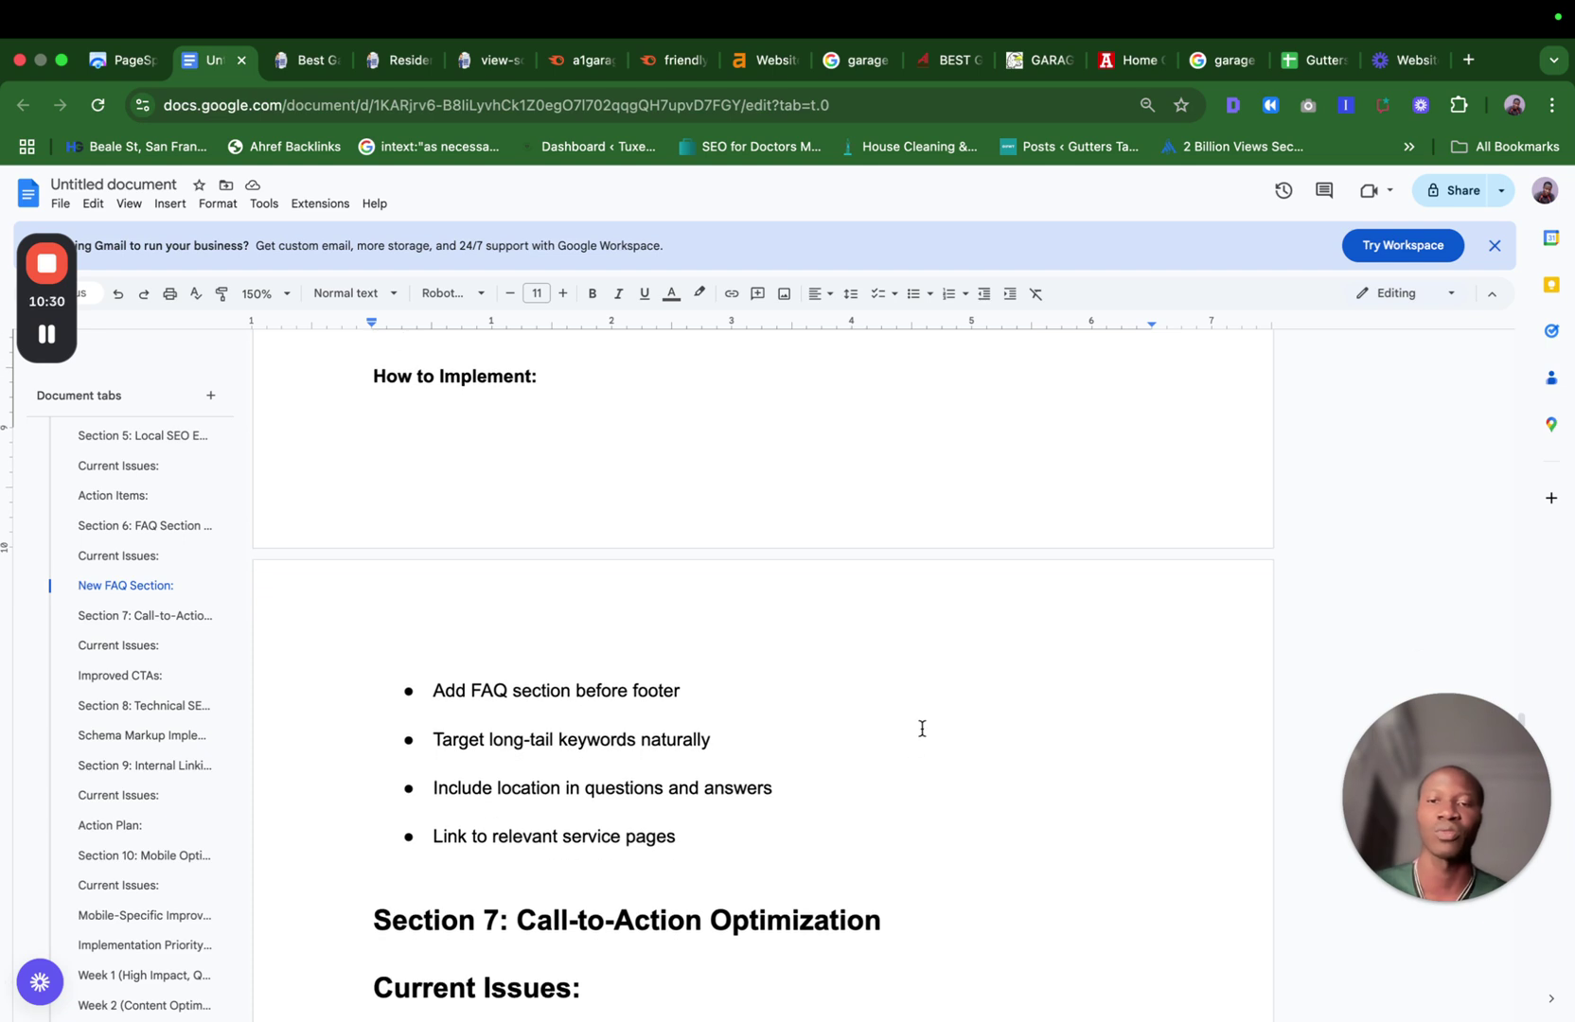
Review Section 7's call-to-action issues and point out the new primary CTA text for the hero section.
scroll(745, 756, "down", 3)
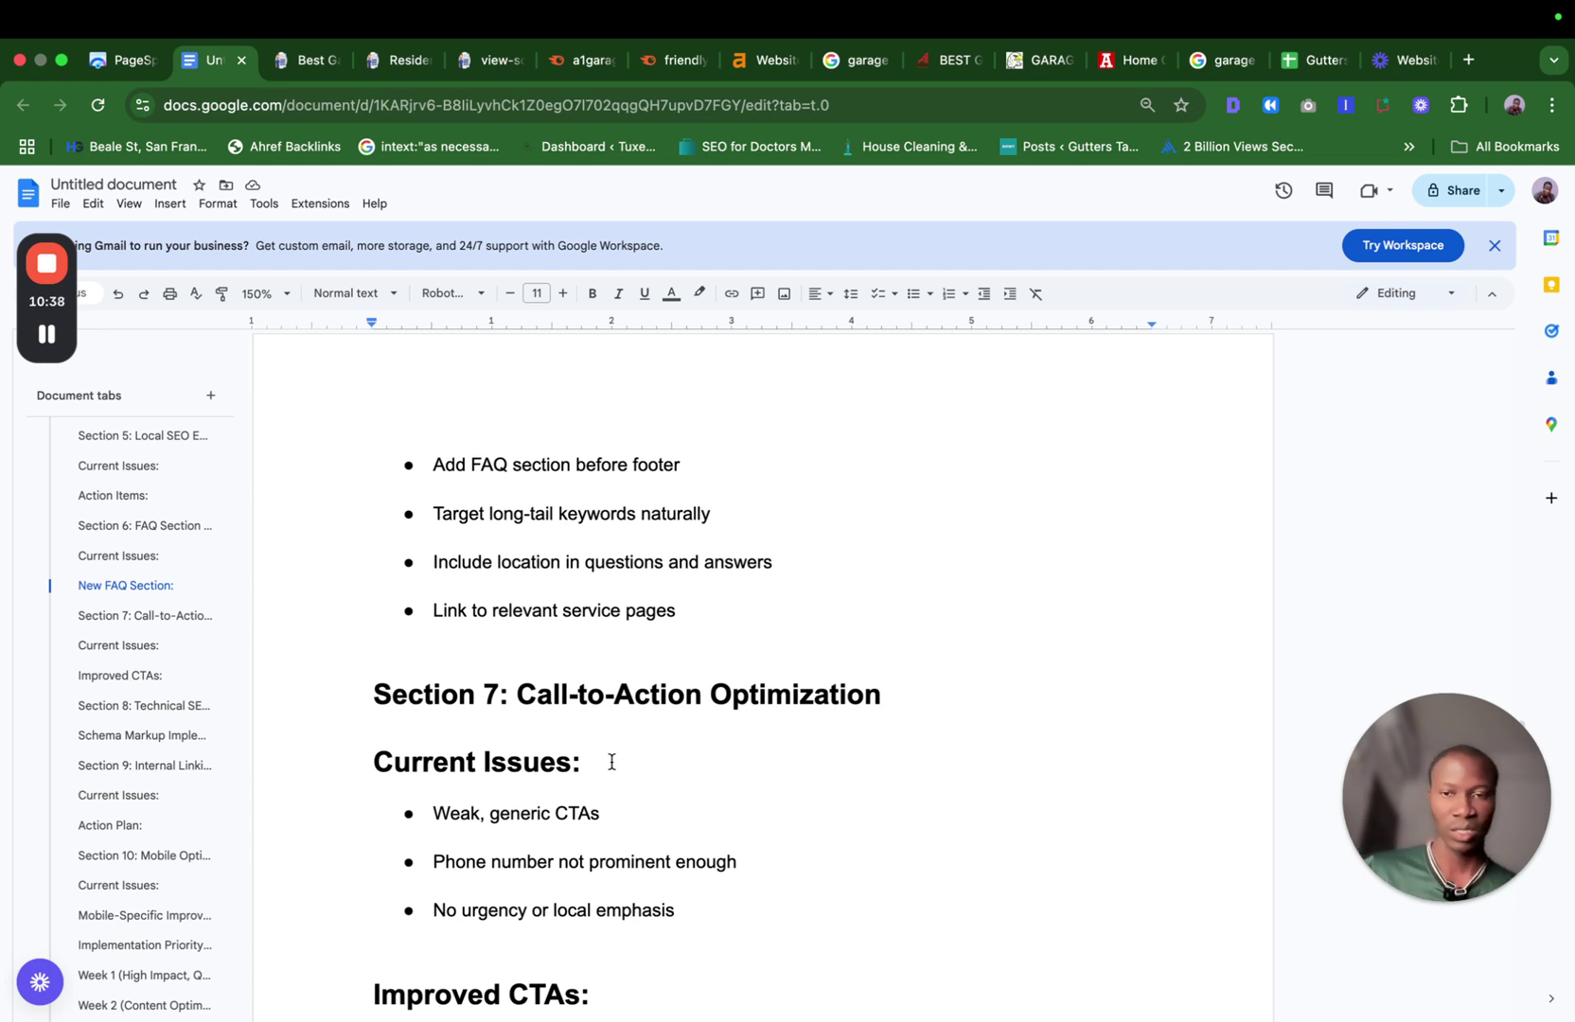
scroll(611, 763, "down", 3)
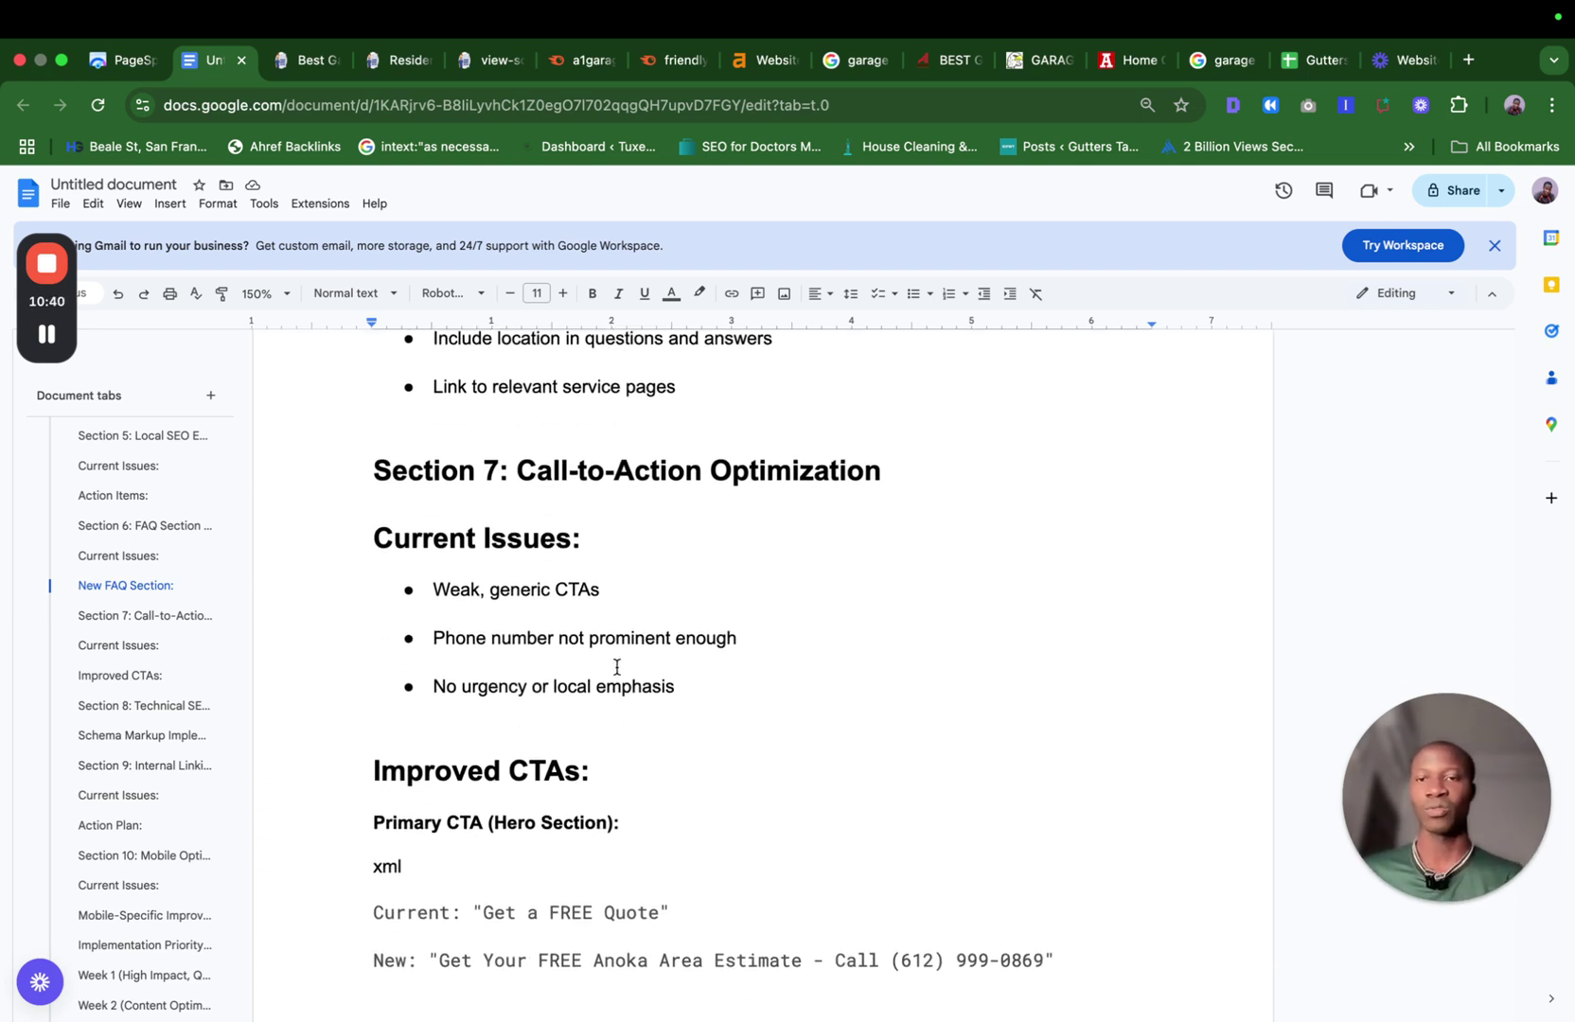
scroll(662, 483, "down", 1)
scroll(633, 516, "down", 1)
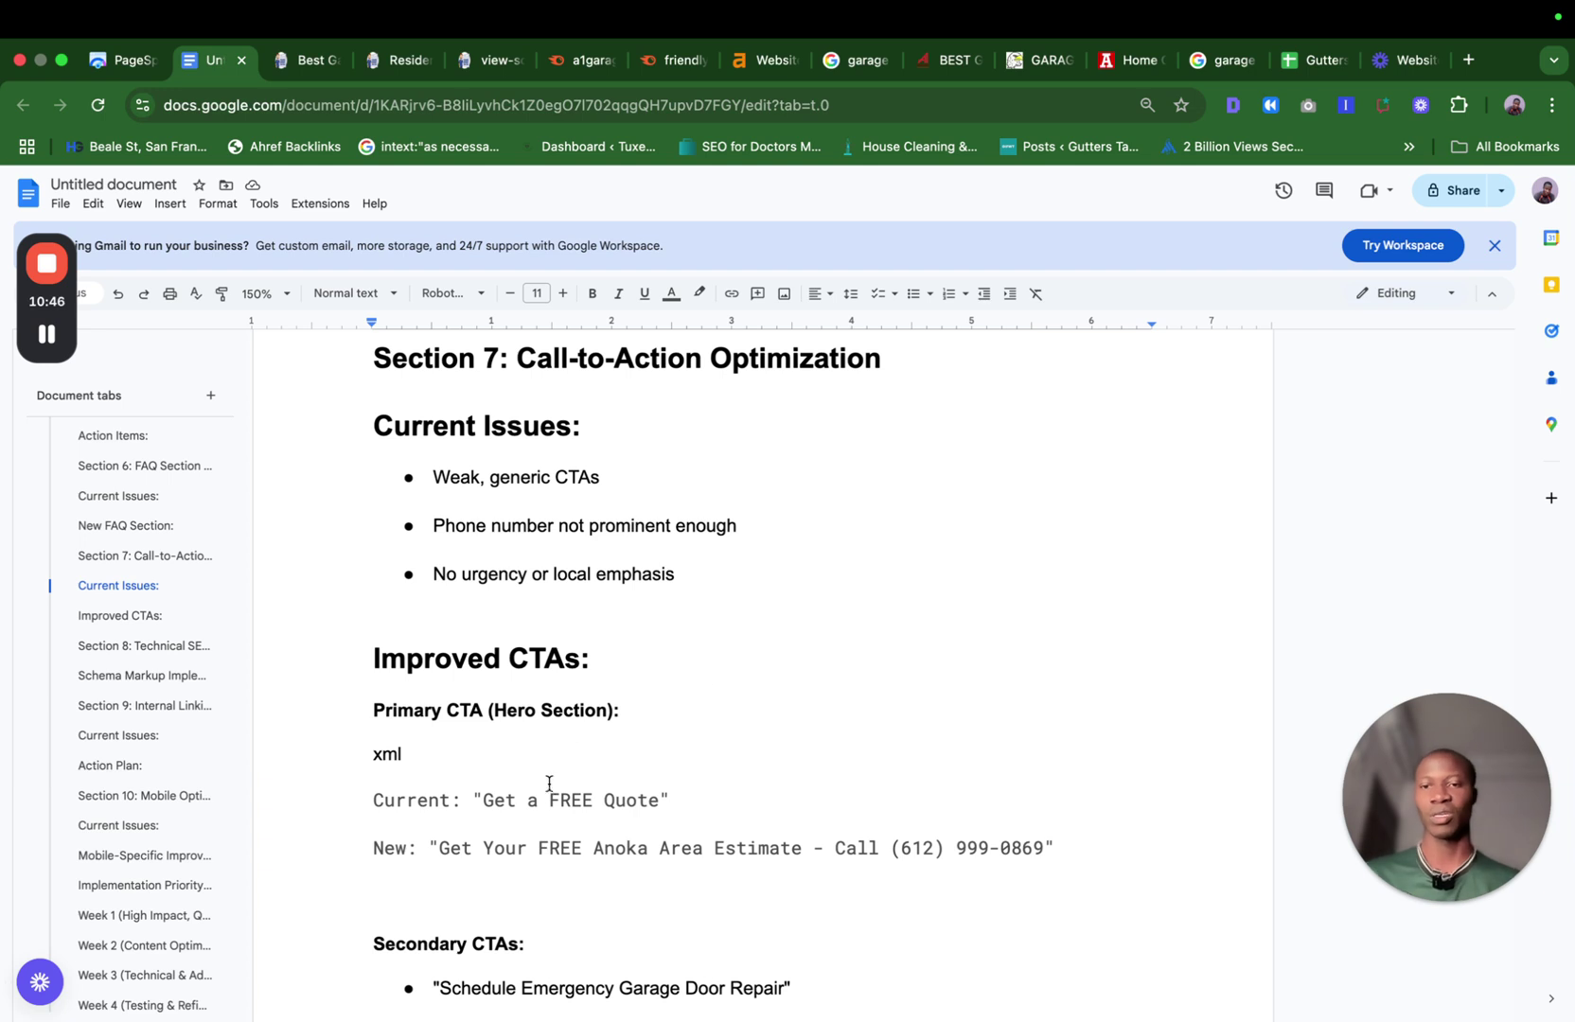
left_click_drag(434, 848, 769, 848)
left_click(1049, 833)
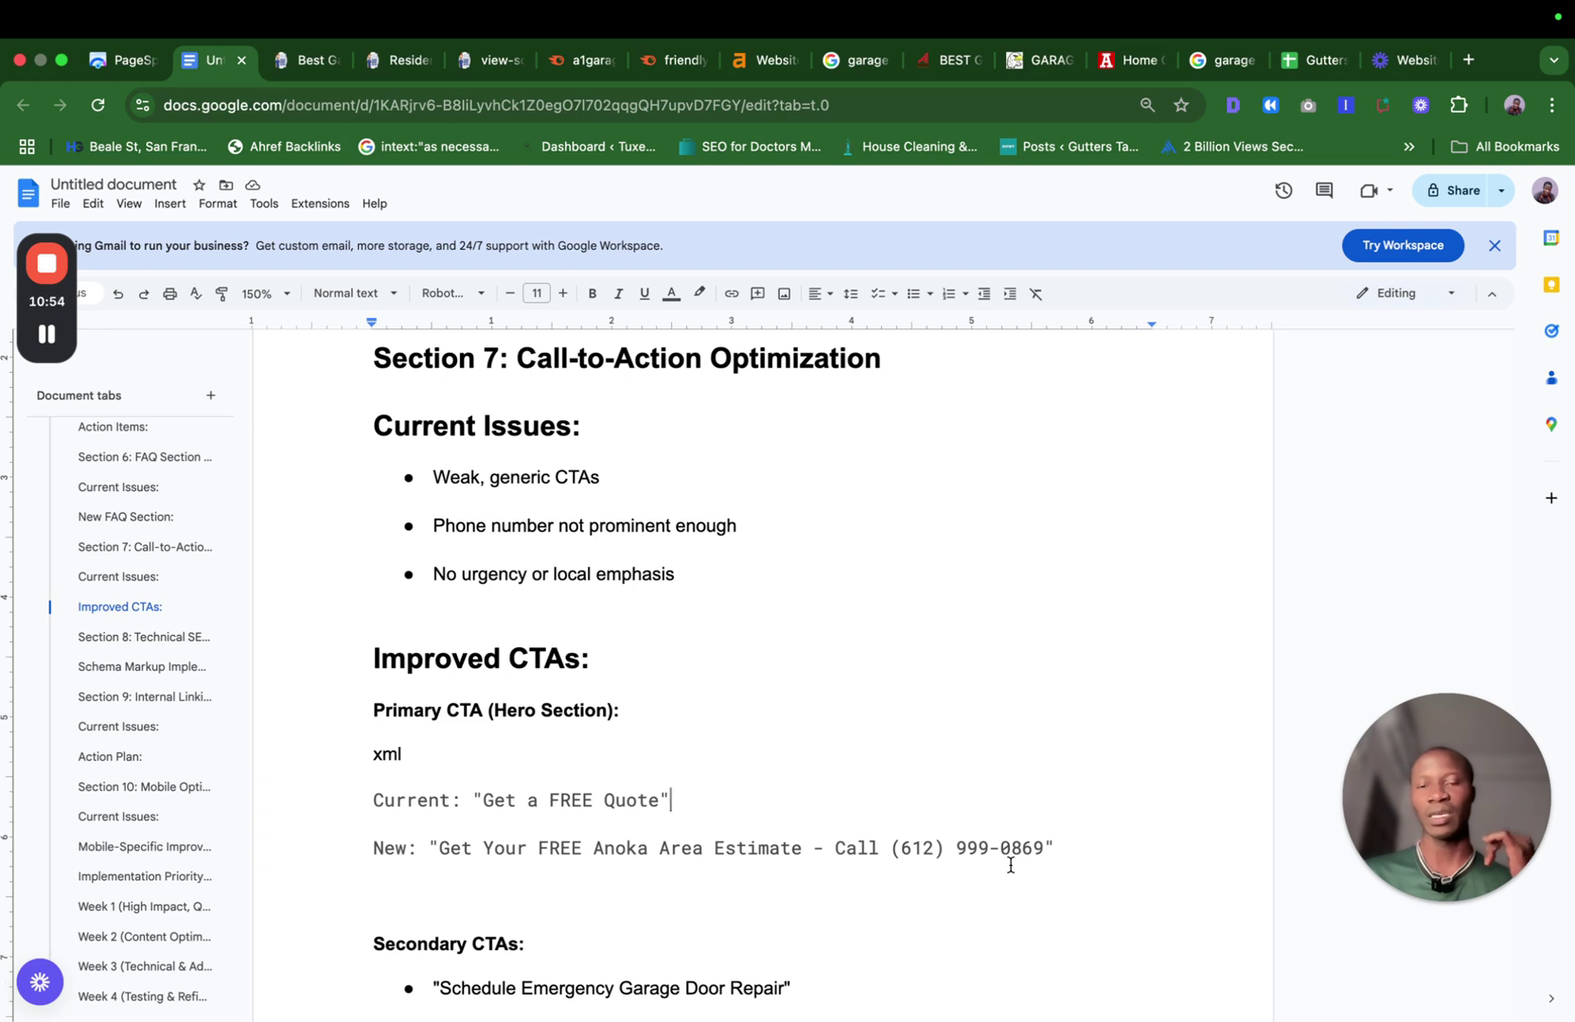
Review Section 7's secondary CTAs, phone number prominence items and implementation list.
scroll(1009, 865, "down", 5)
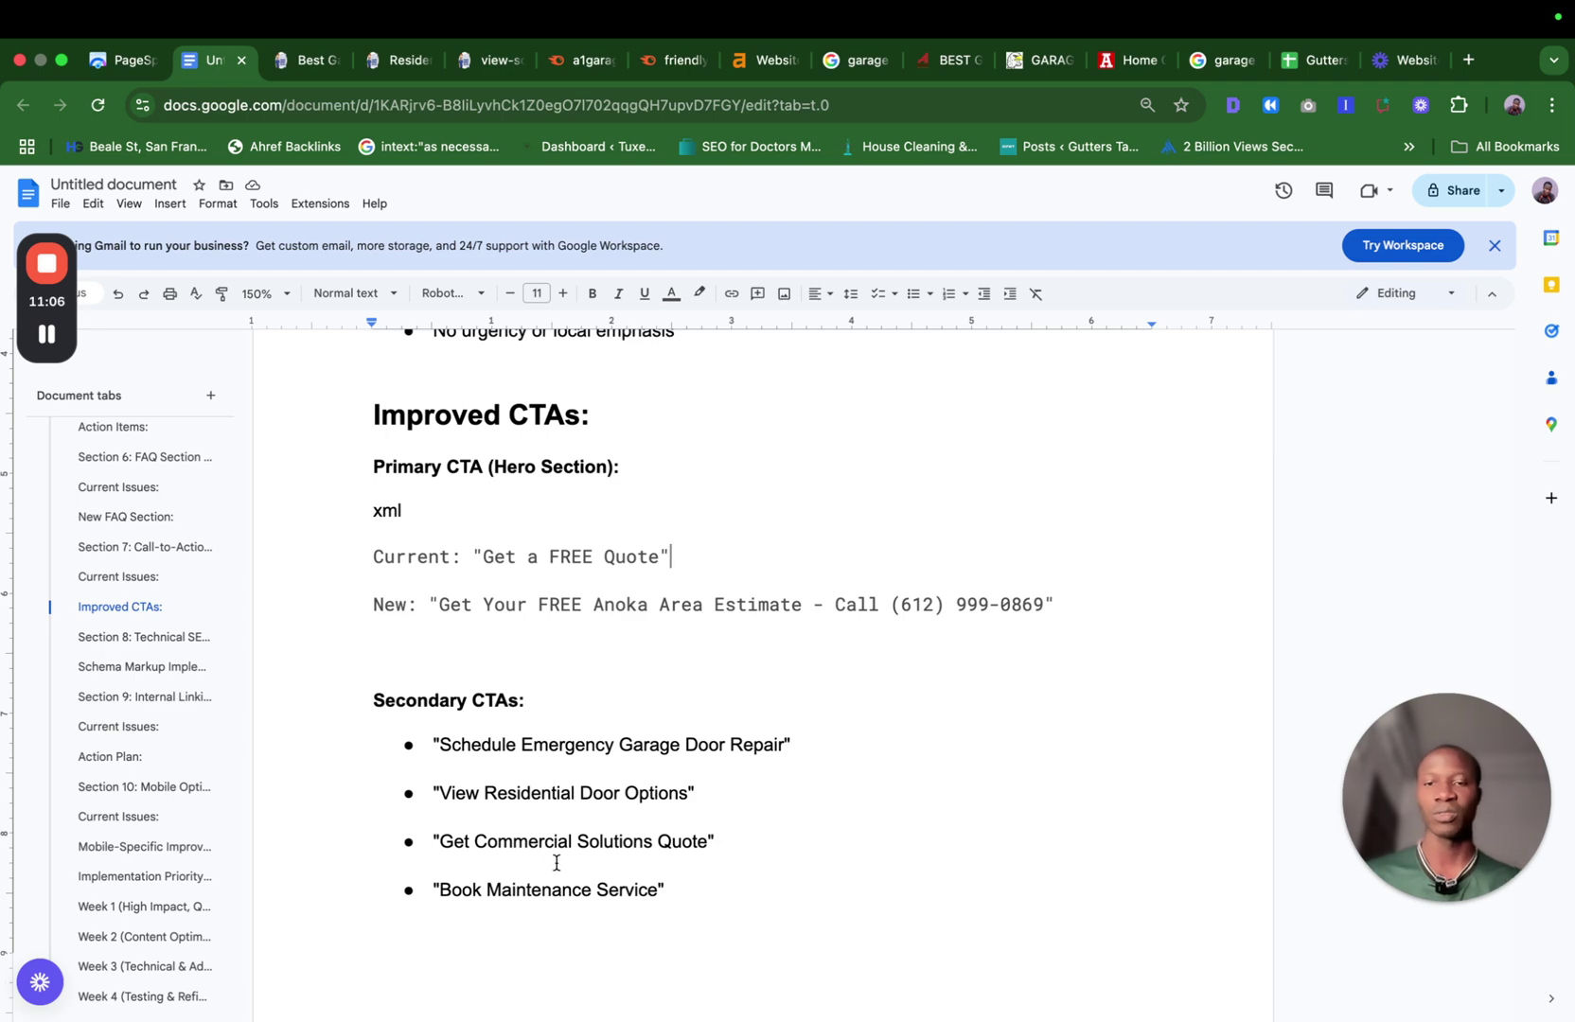
scroll(600, 861, "down", 6)
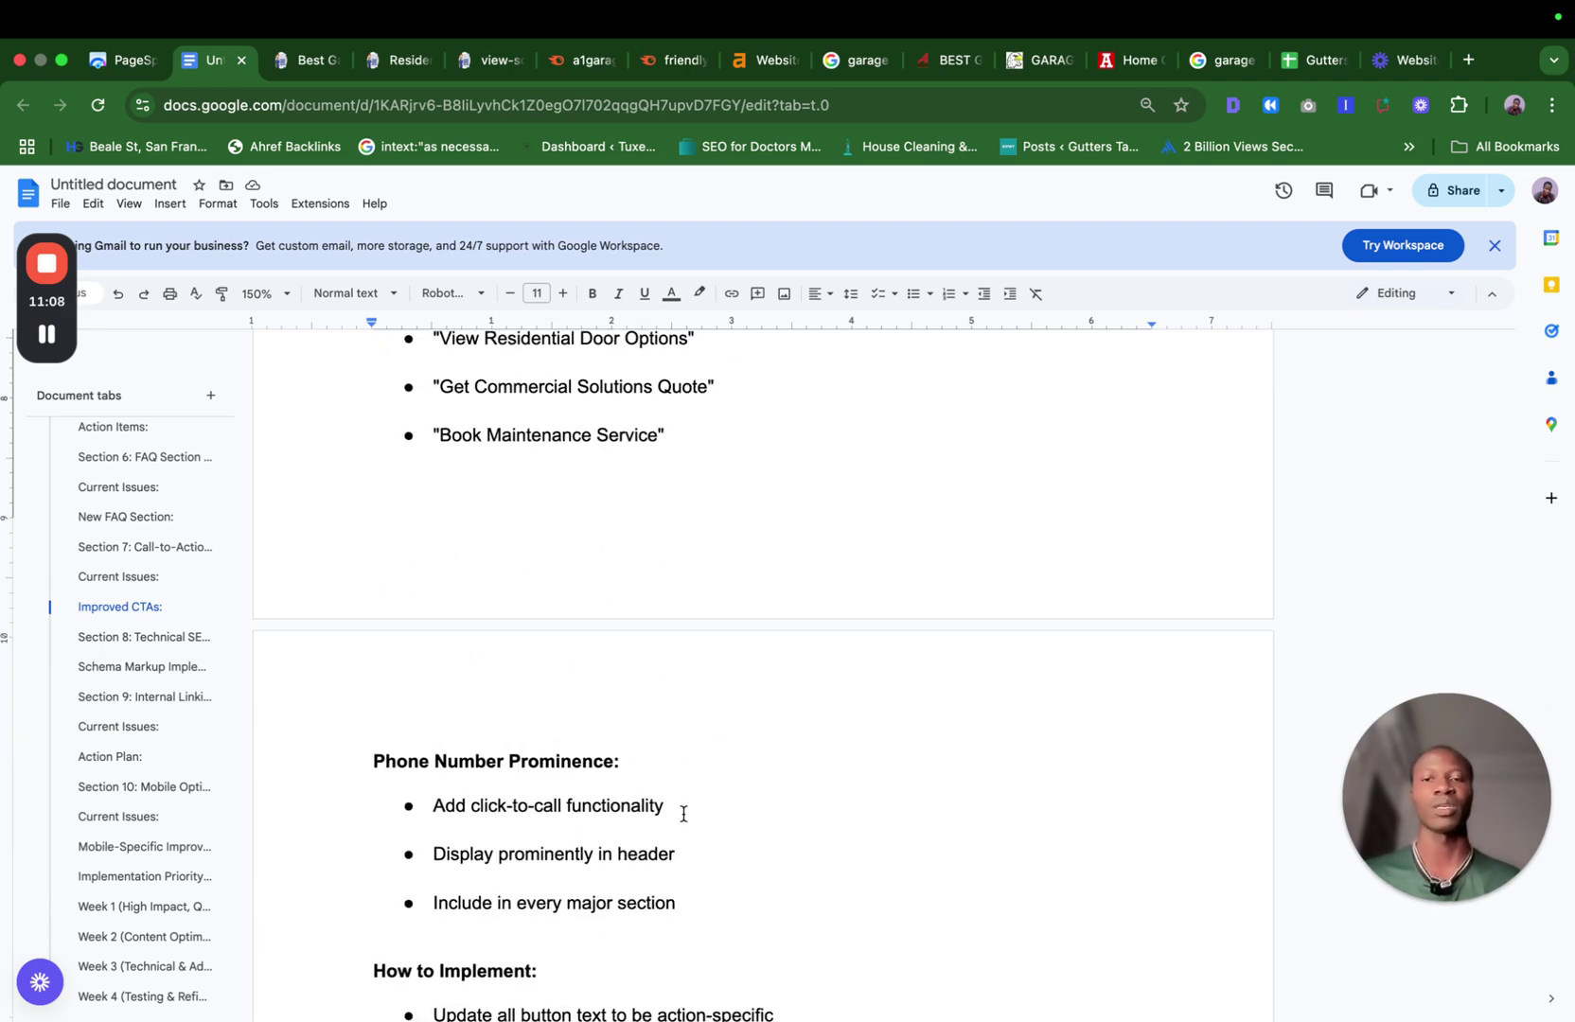
scroll(684, 814, "down", 1)
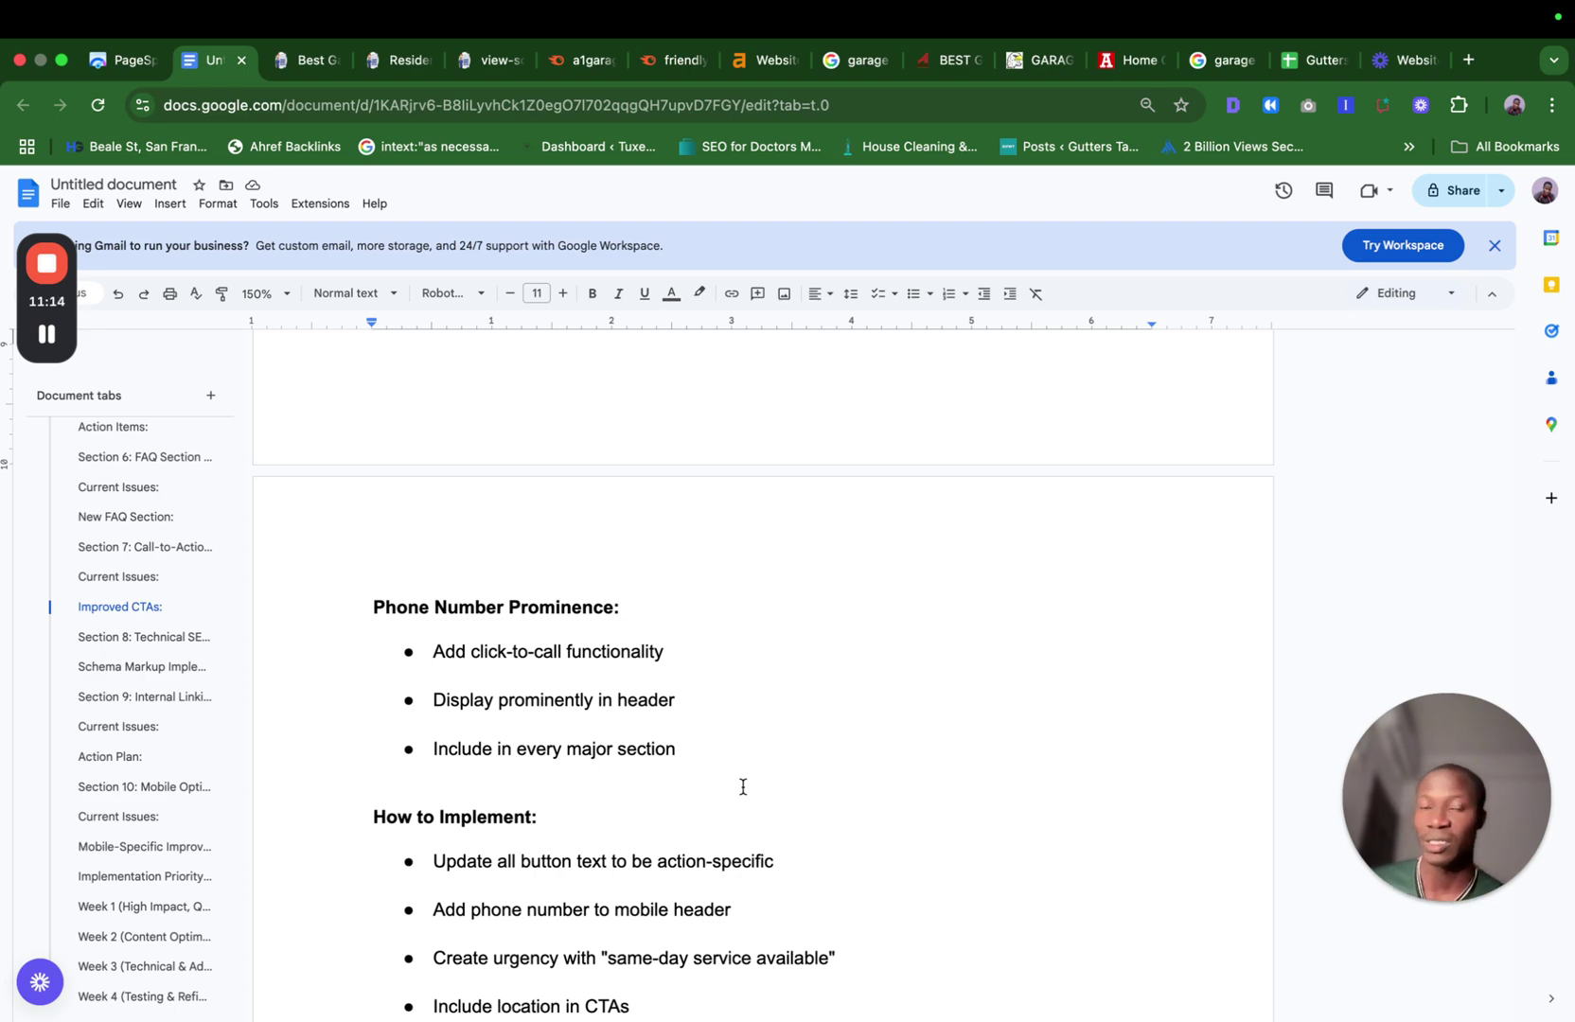
scroll(743, 787, "down", 1)
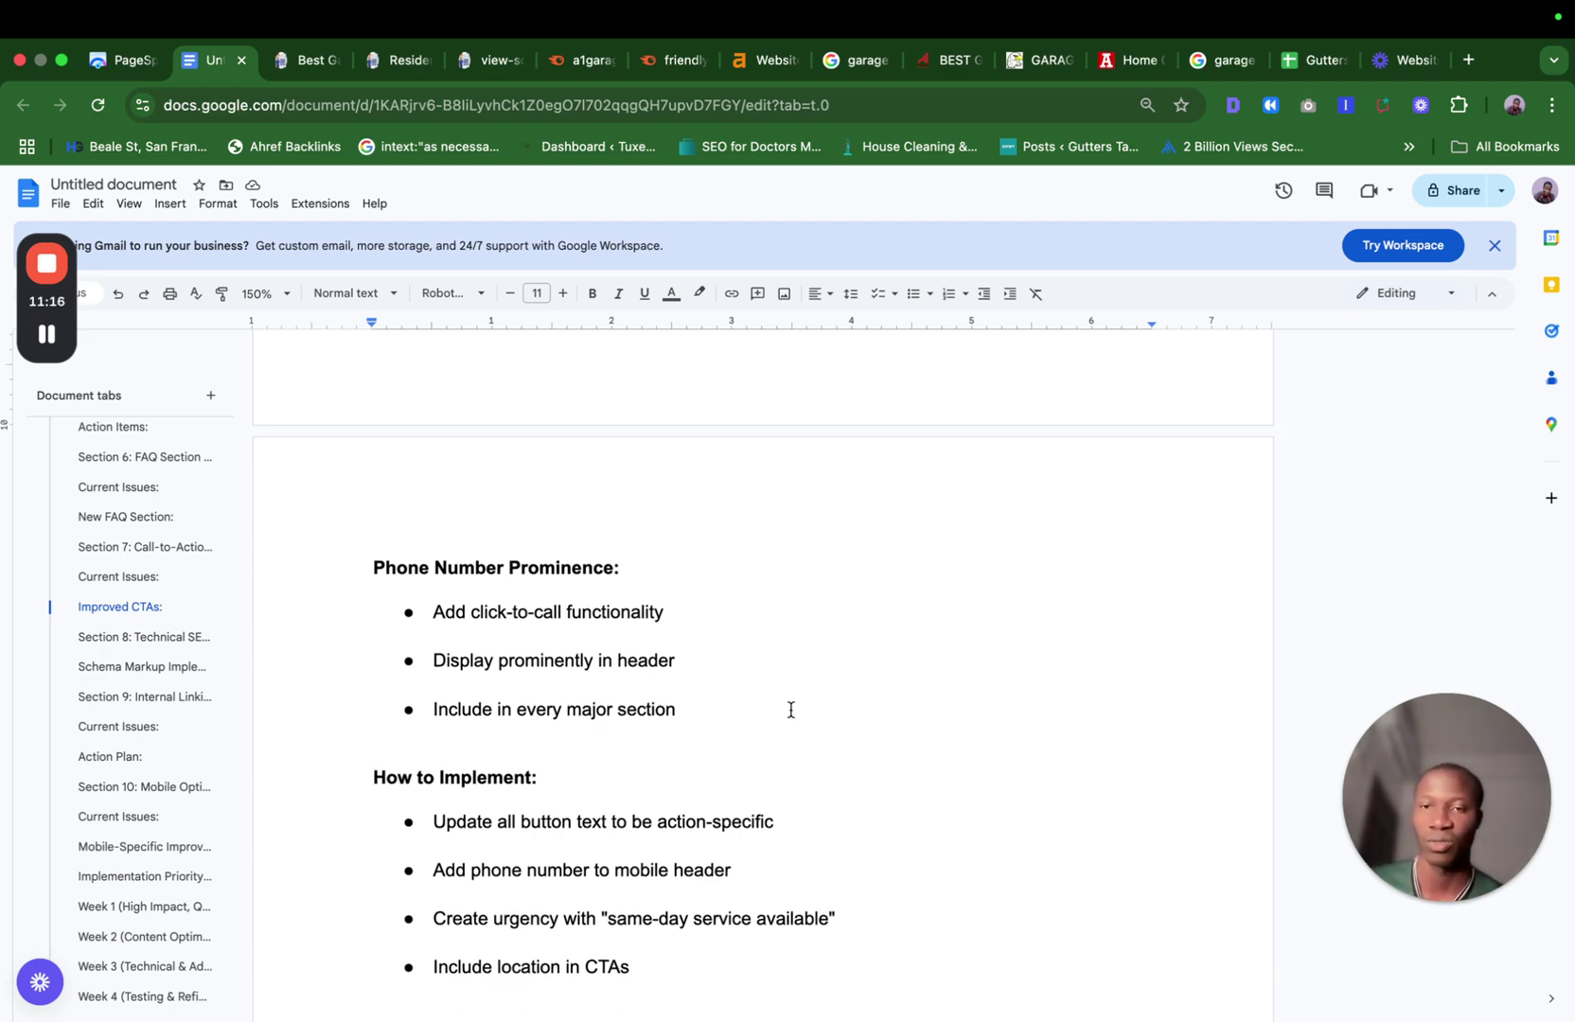
Go to Section 8 on technical SEO, highlight part of the LocalBusiness schema code, and review it through its service types.
scroll(788, 701, "down", 6)
scroll(719, 626, "down", 1)
scroll(720, 626, "down", 1)
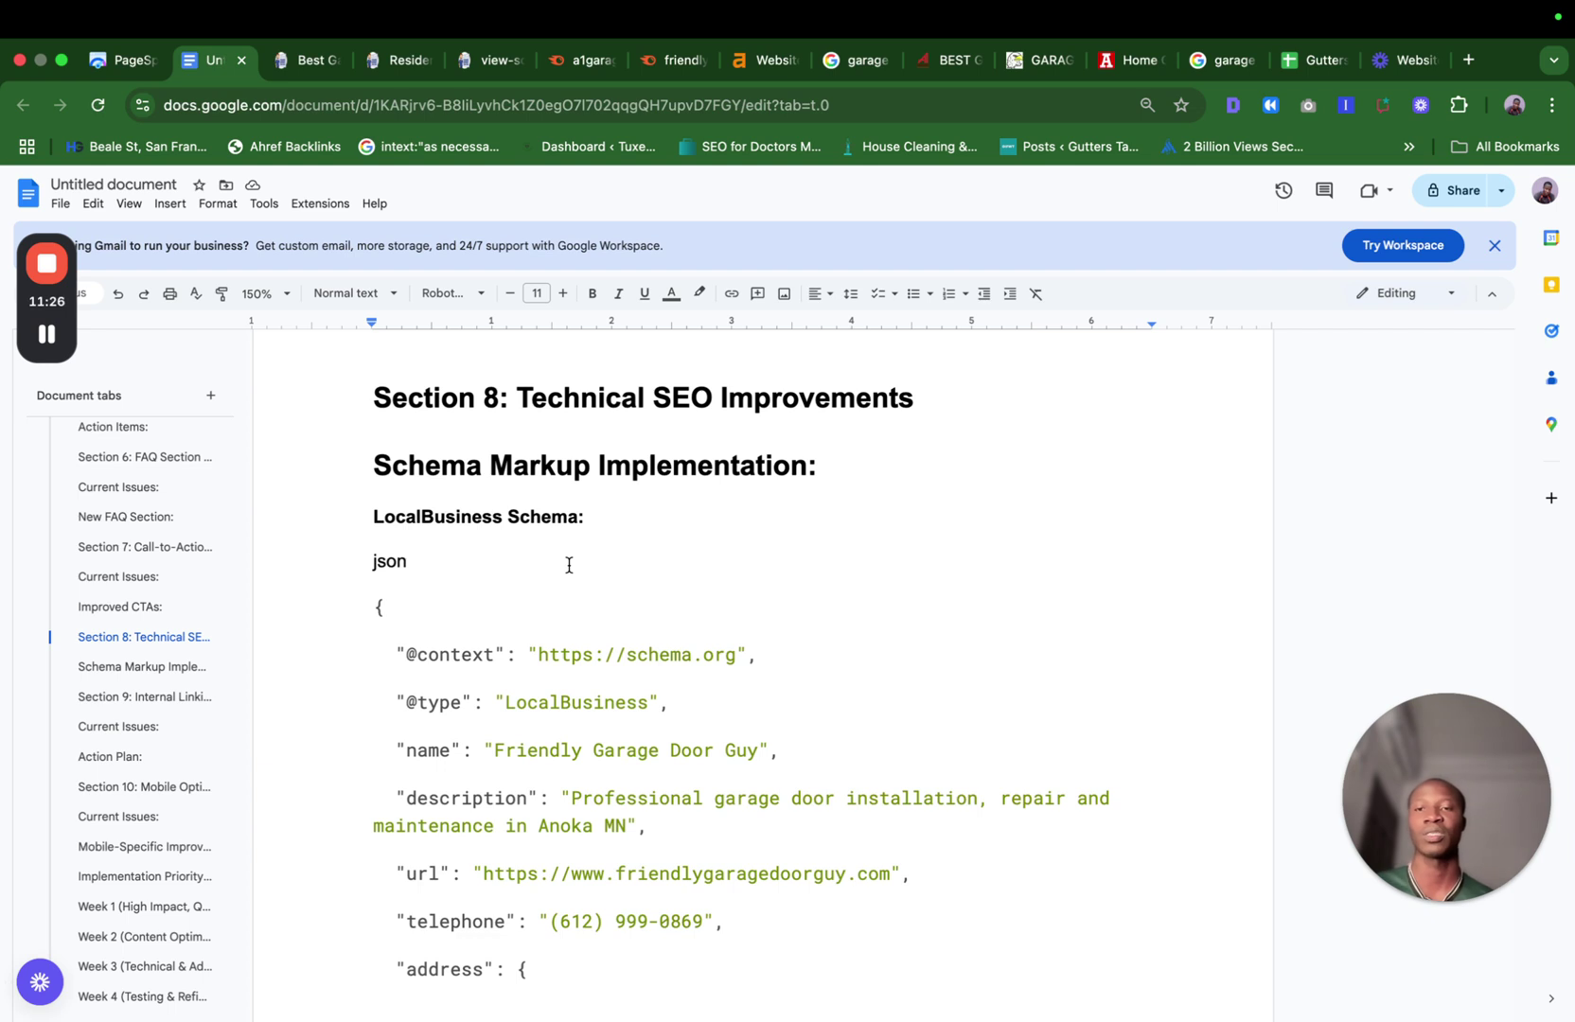
scroll(767, 794, "down", 2)
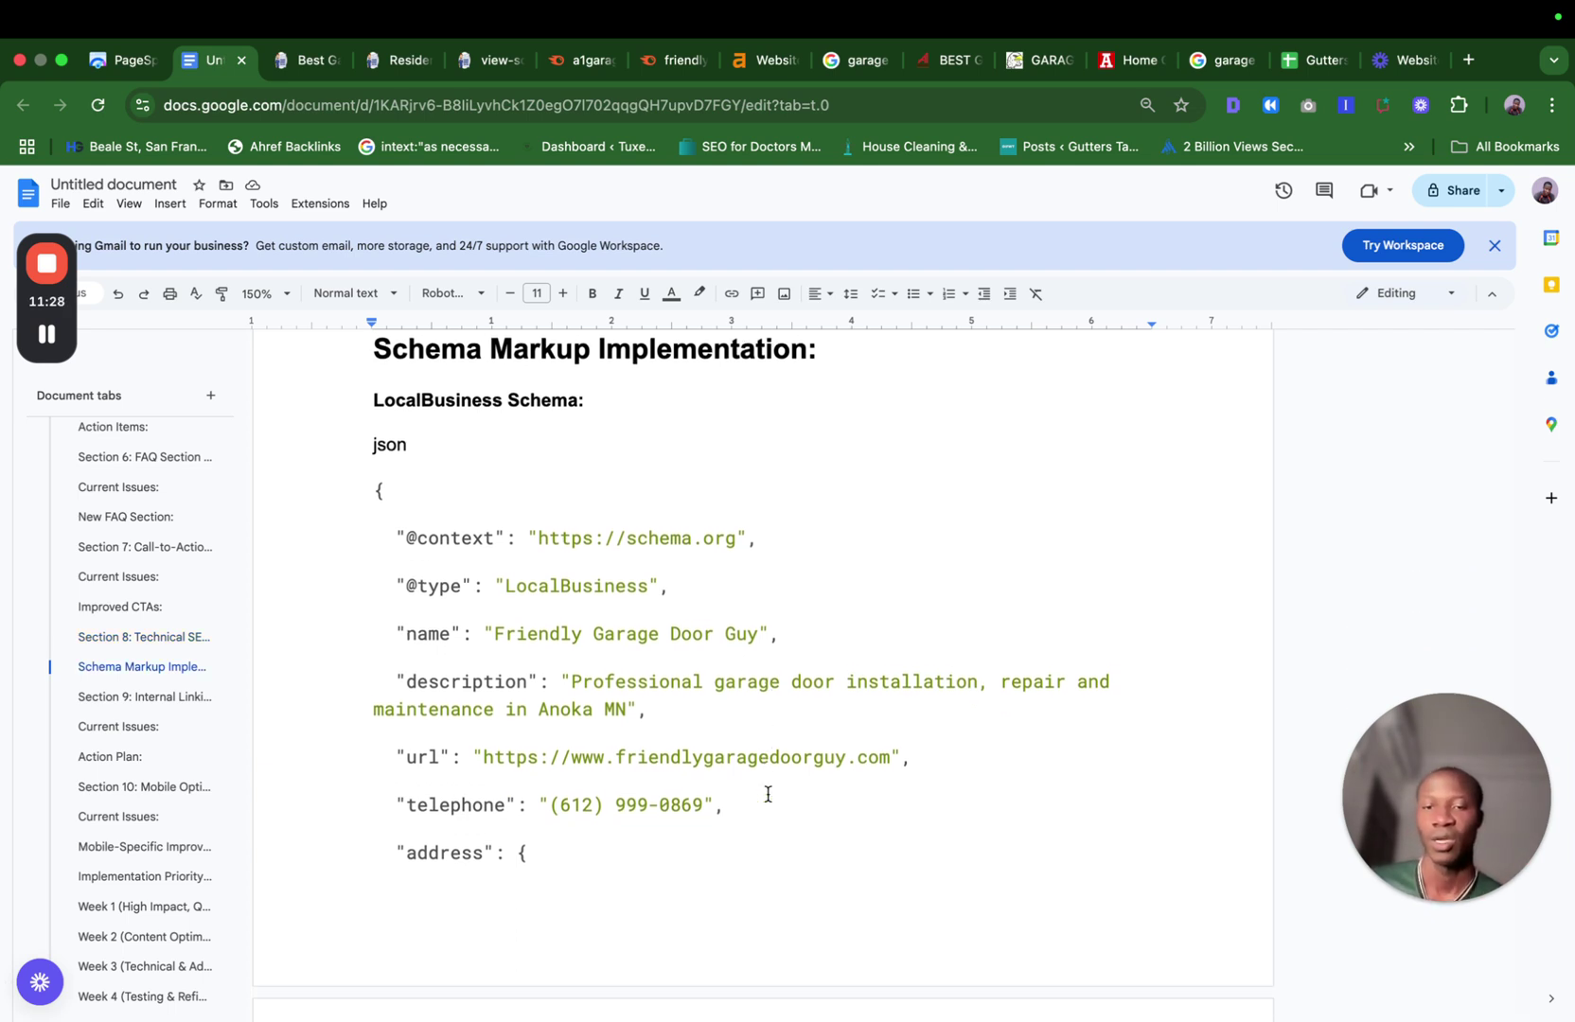
left_click_drag(590, 845, 549, 539)
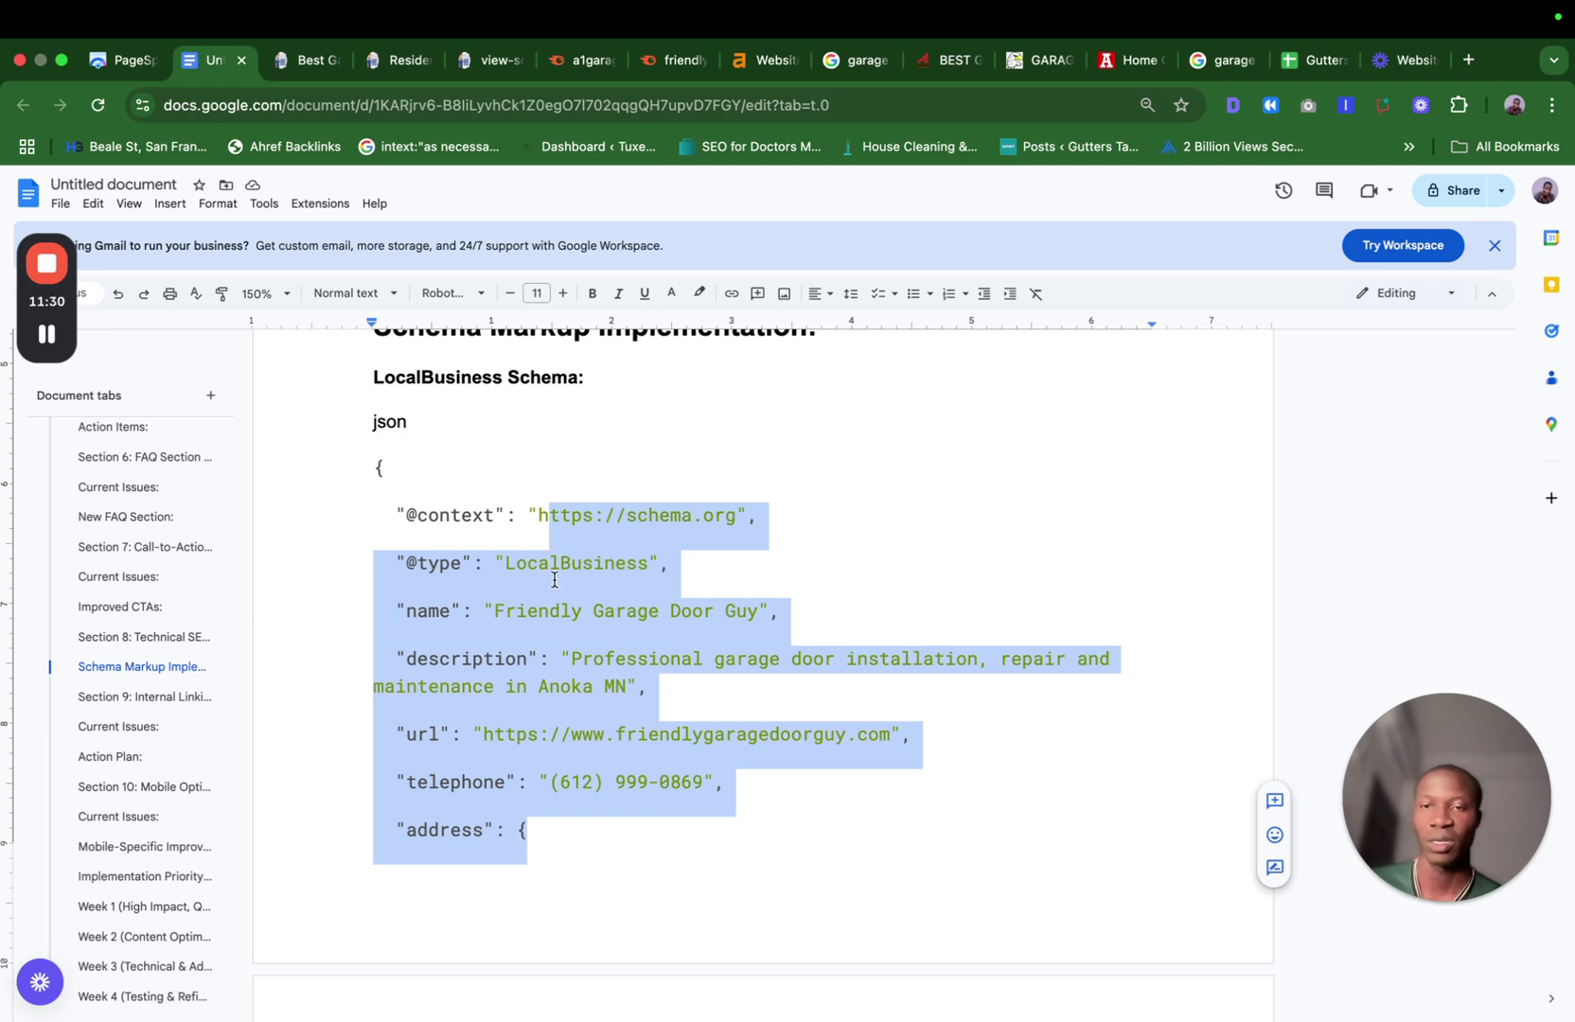
left_click(570, 659)
scroll(611, 809, "down", 8)
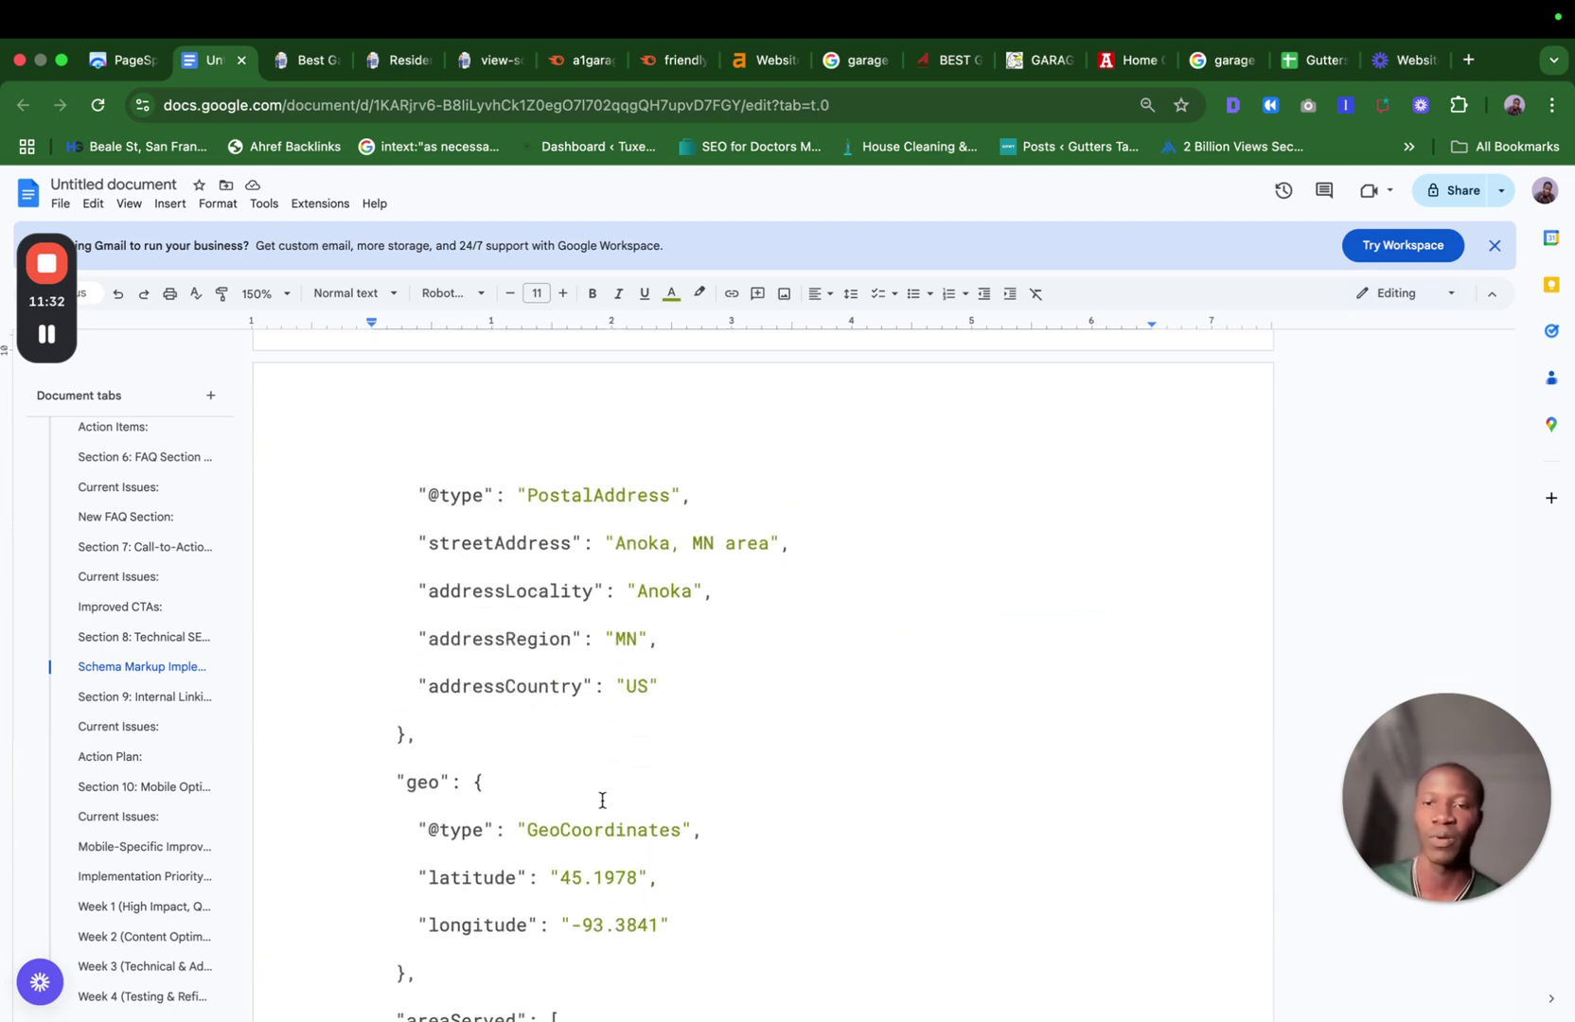
scroll(585, 796, "down", 8)
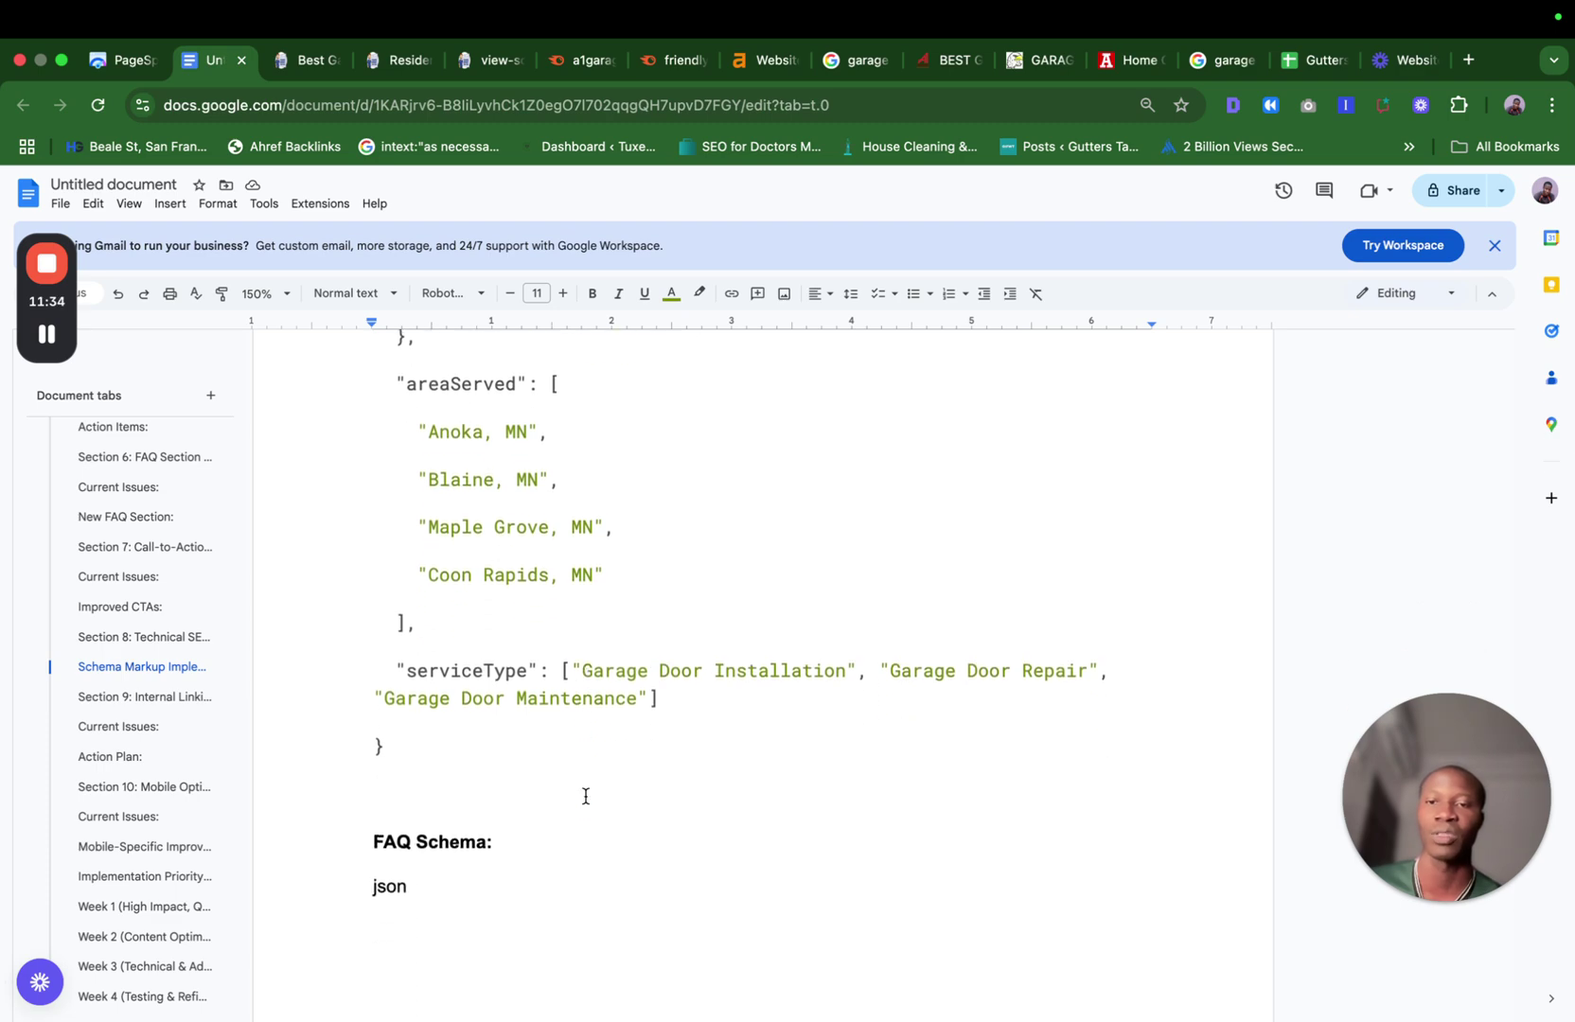
Highlight part of the FAQ schema code and review it down to the start of Section 9 on internal linking.
scroll(585, 796, "down", 12)
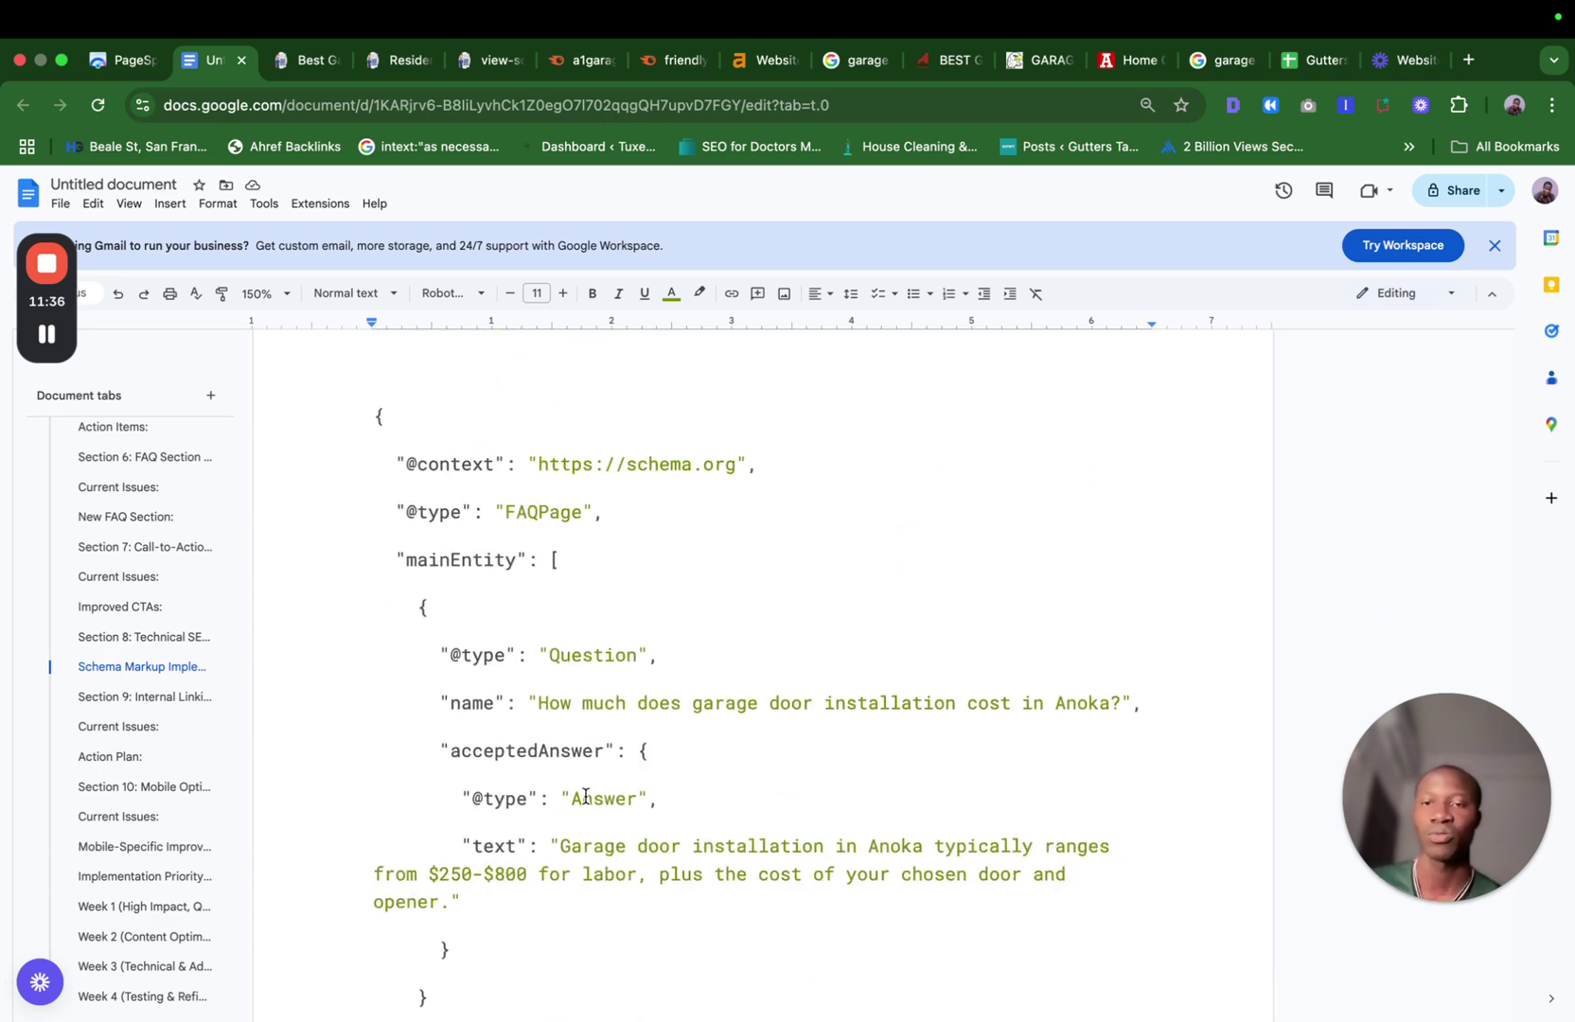
left_click_drag(379, 462, 734, 816)
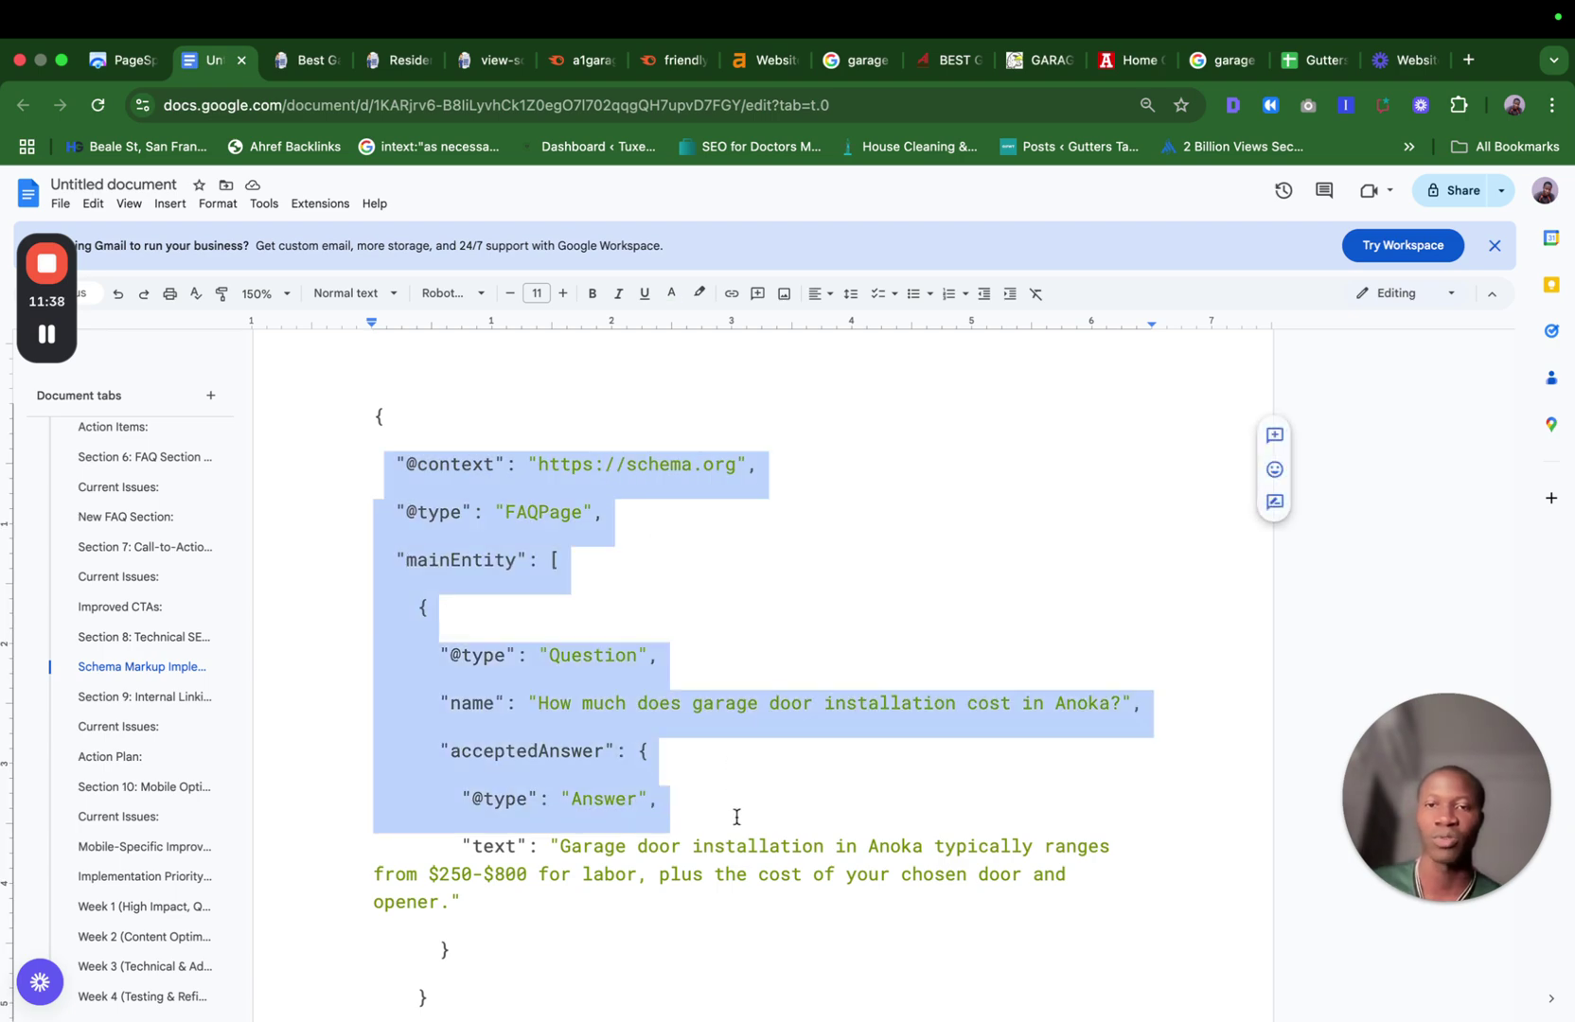
scroll(736, 816, "down", 2)
scroll(736, 817, "down", 9)
scroll(736, 817, "up", 2)
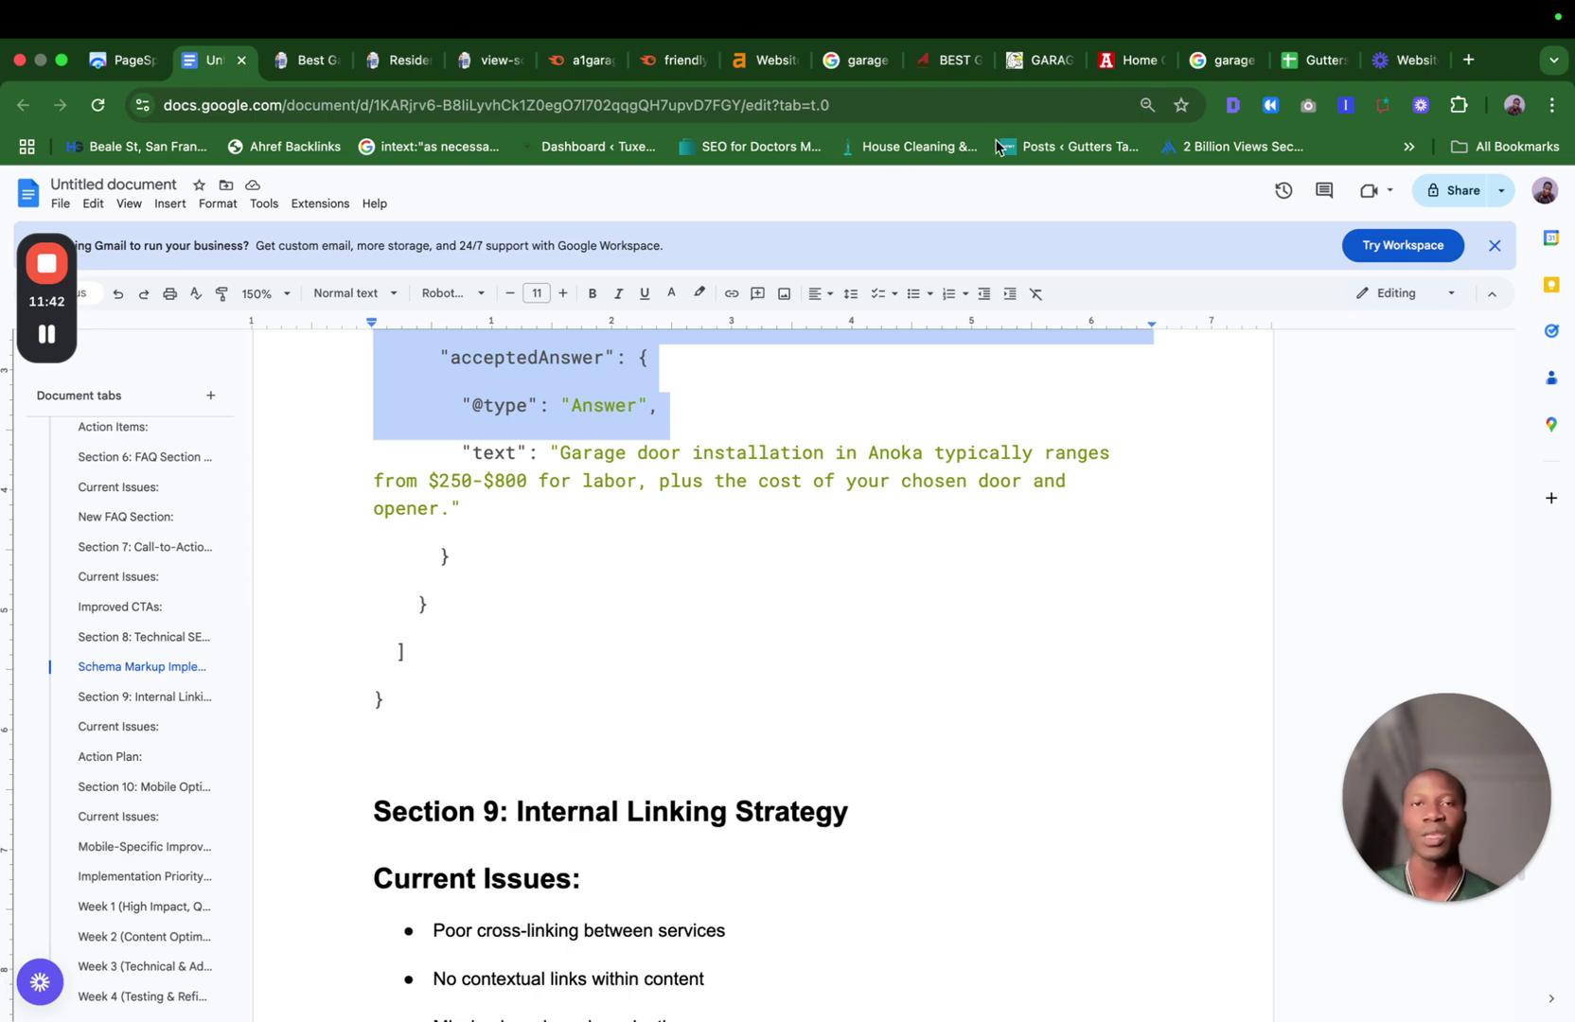
Check the Google results for "garage door repair anoka mn", comparing the local listings with Friendly Garage Door Guy's organic listing.
left_click(1221, 60)
scroll(796, 518, "up", 5)
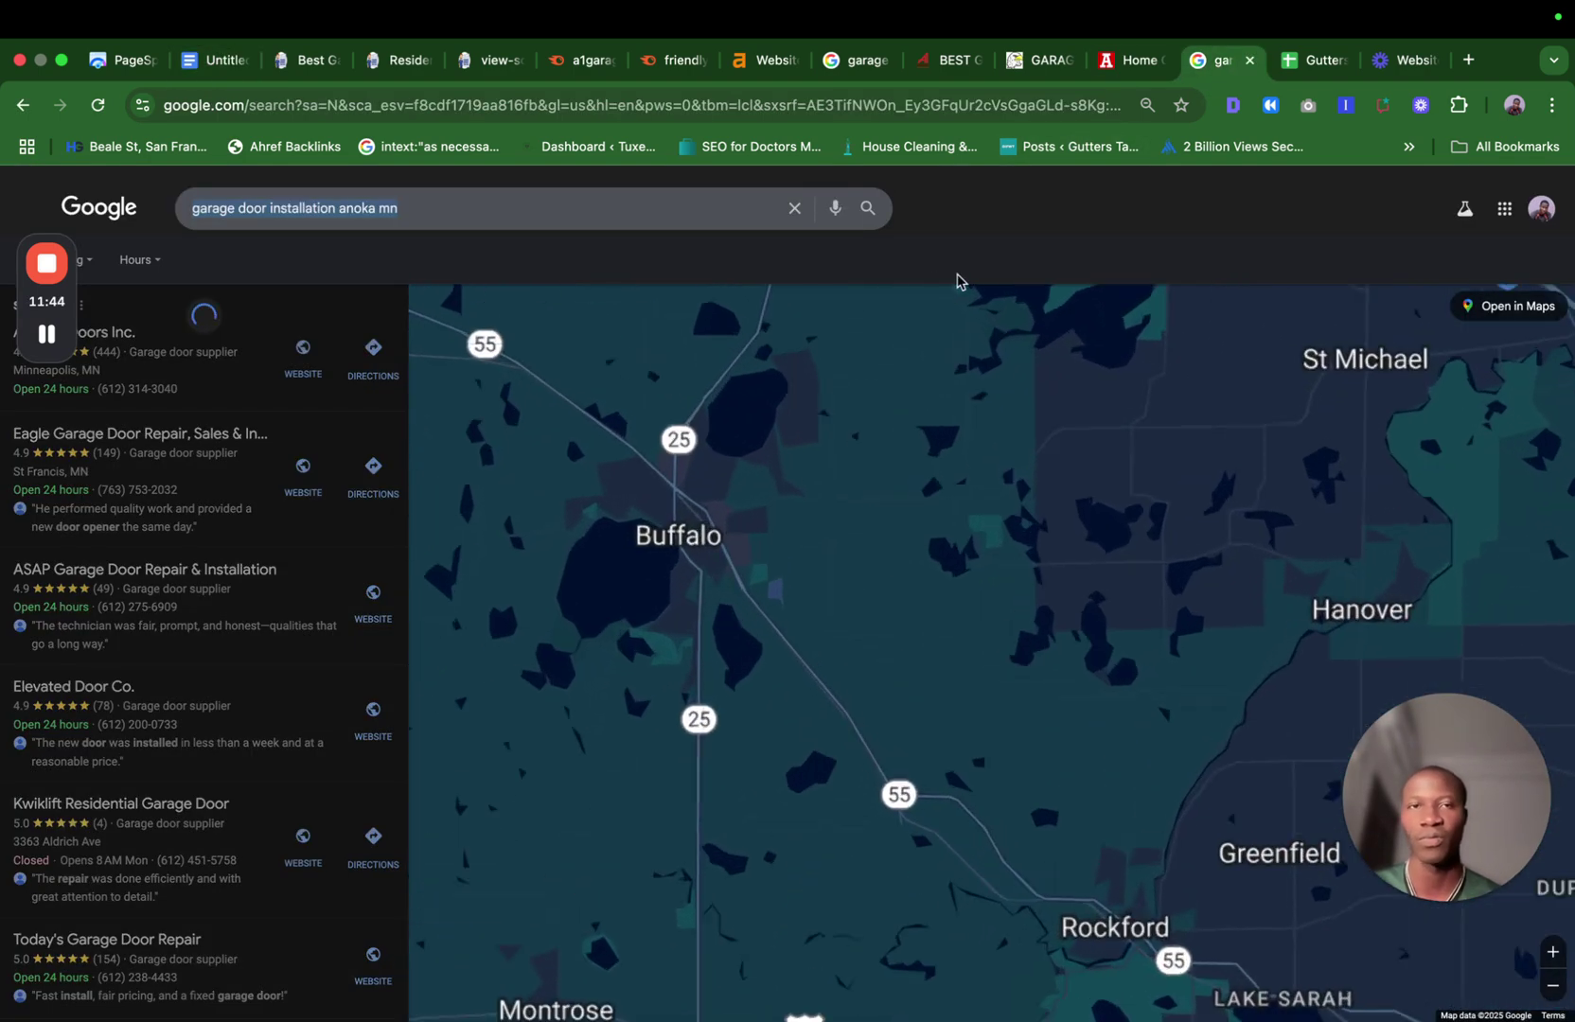
left_click(855, 60)
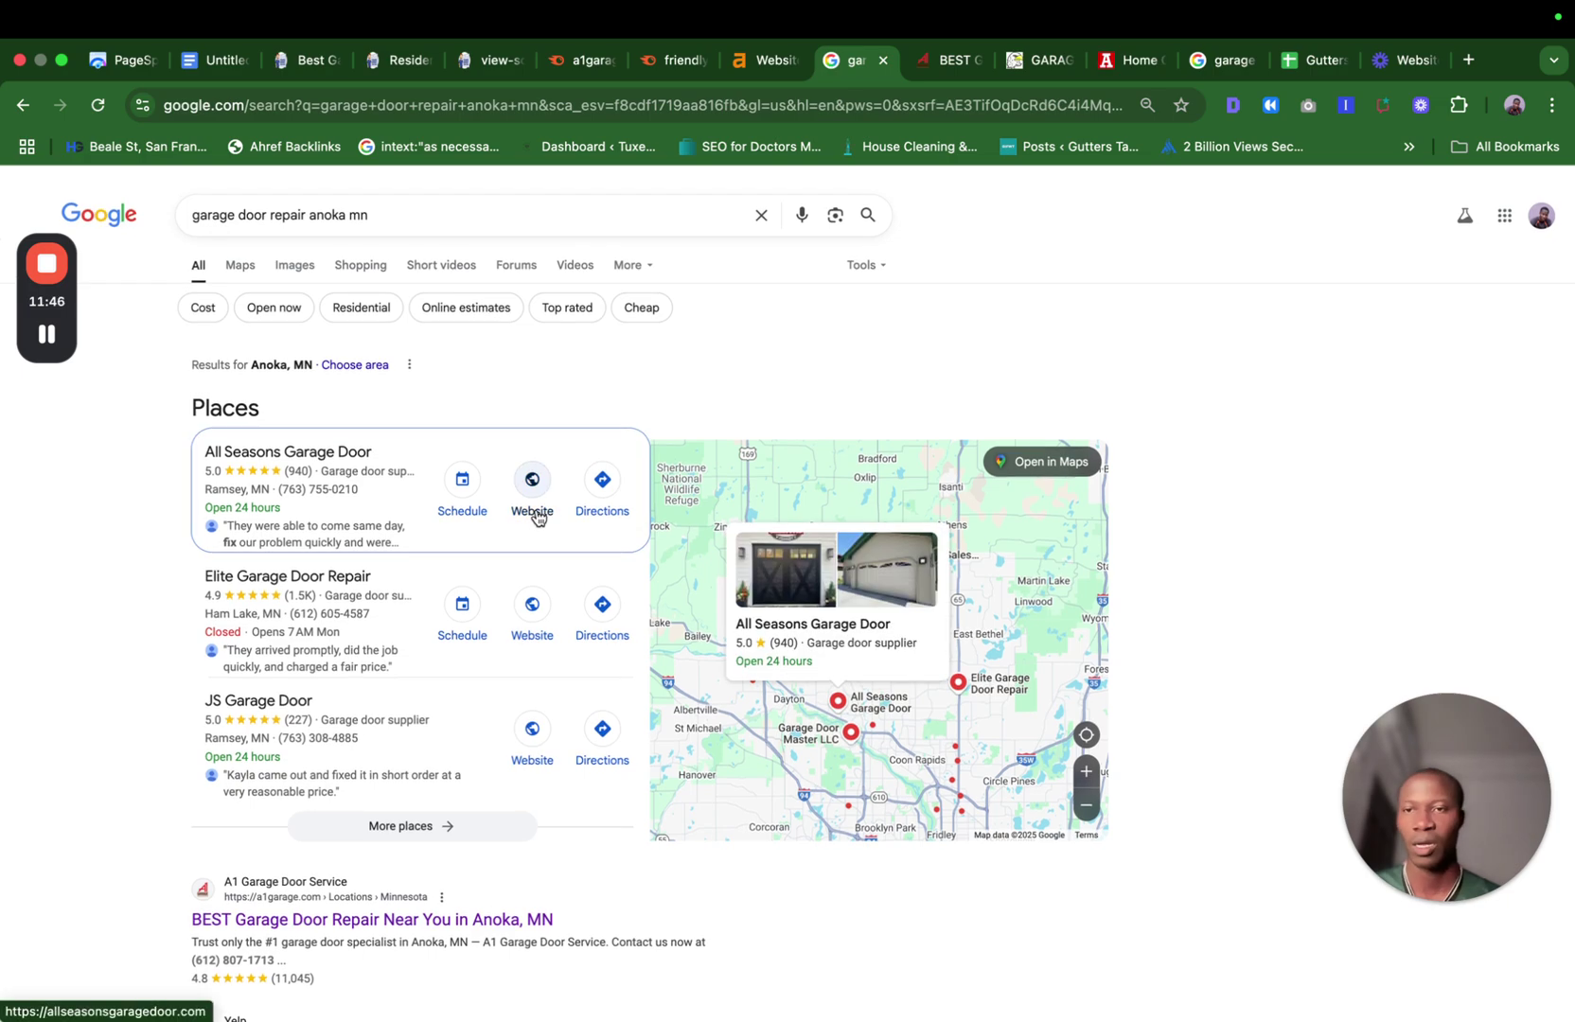
scroll(261, 527, "down", 3)
scroll(260, 527, "down", 10)
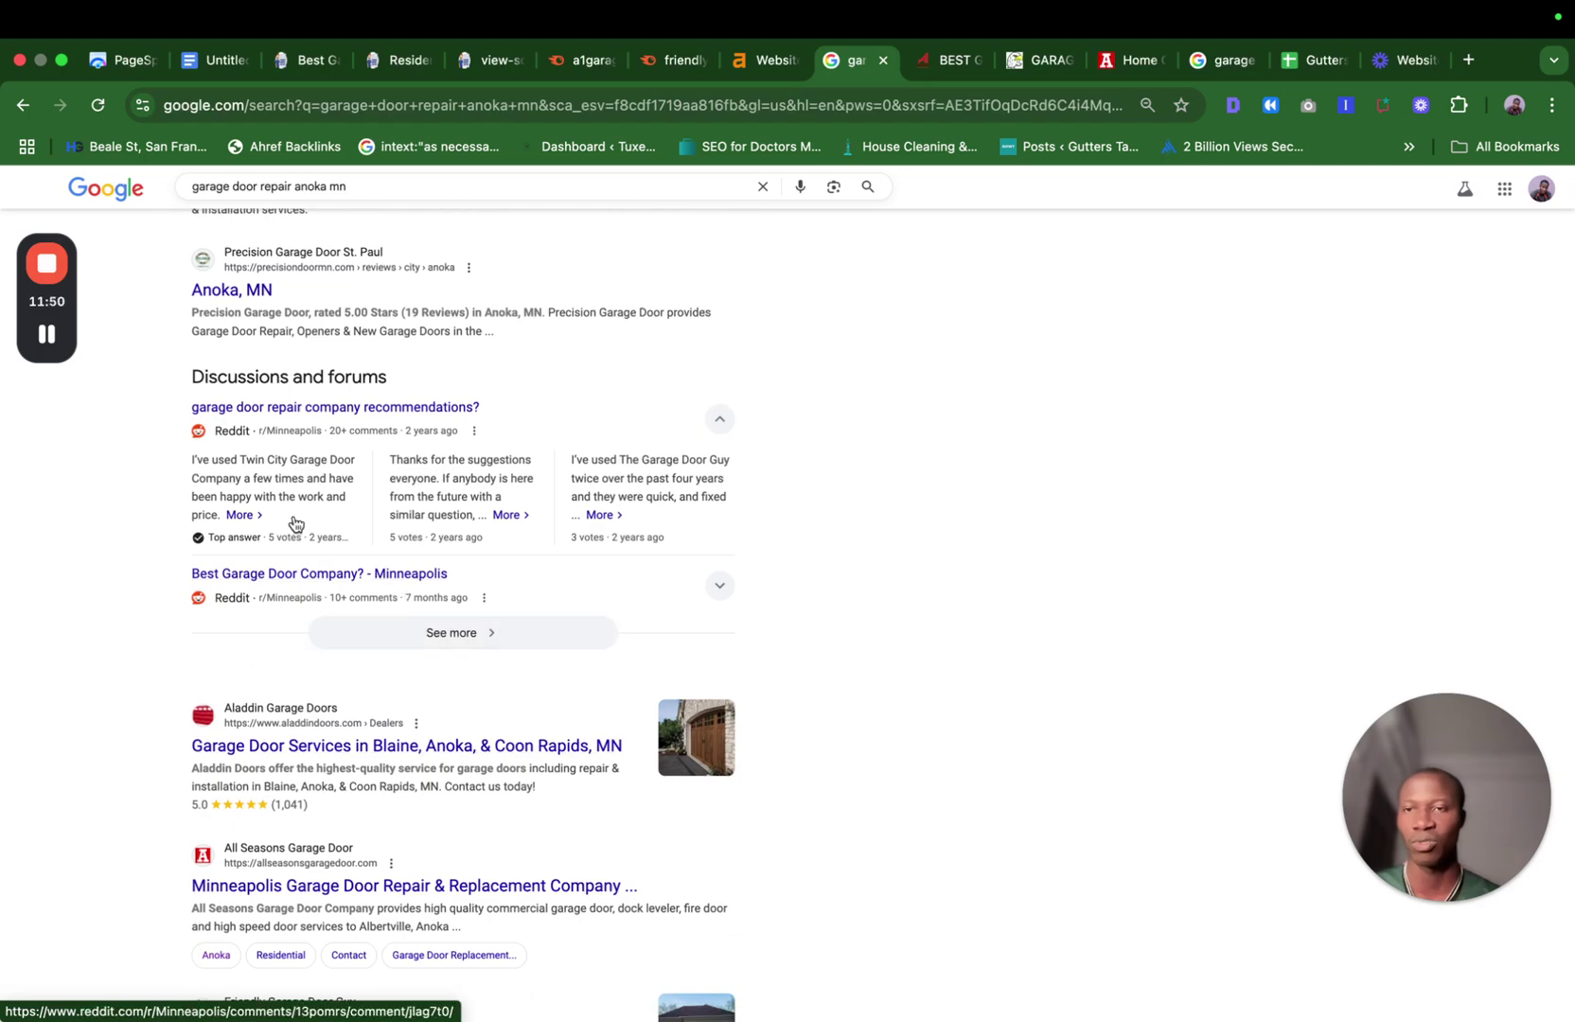
scroll(339, 679, "down", 5)
scroll(200, 790, "down", 6)
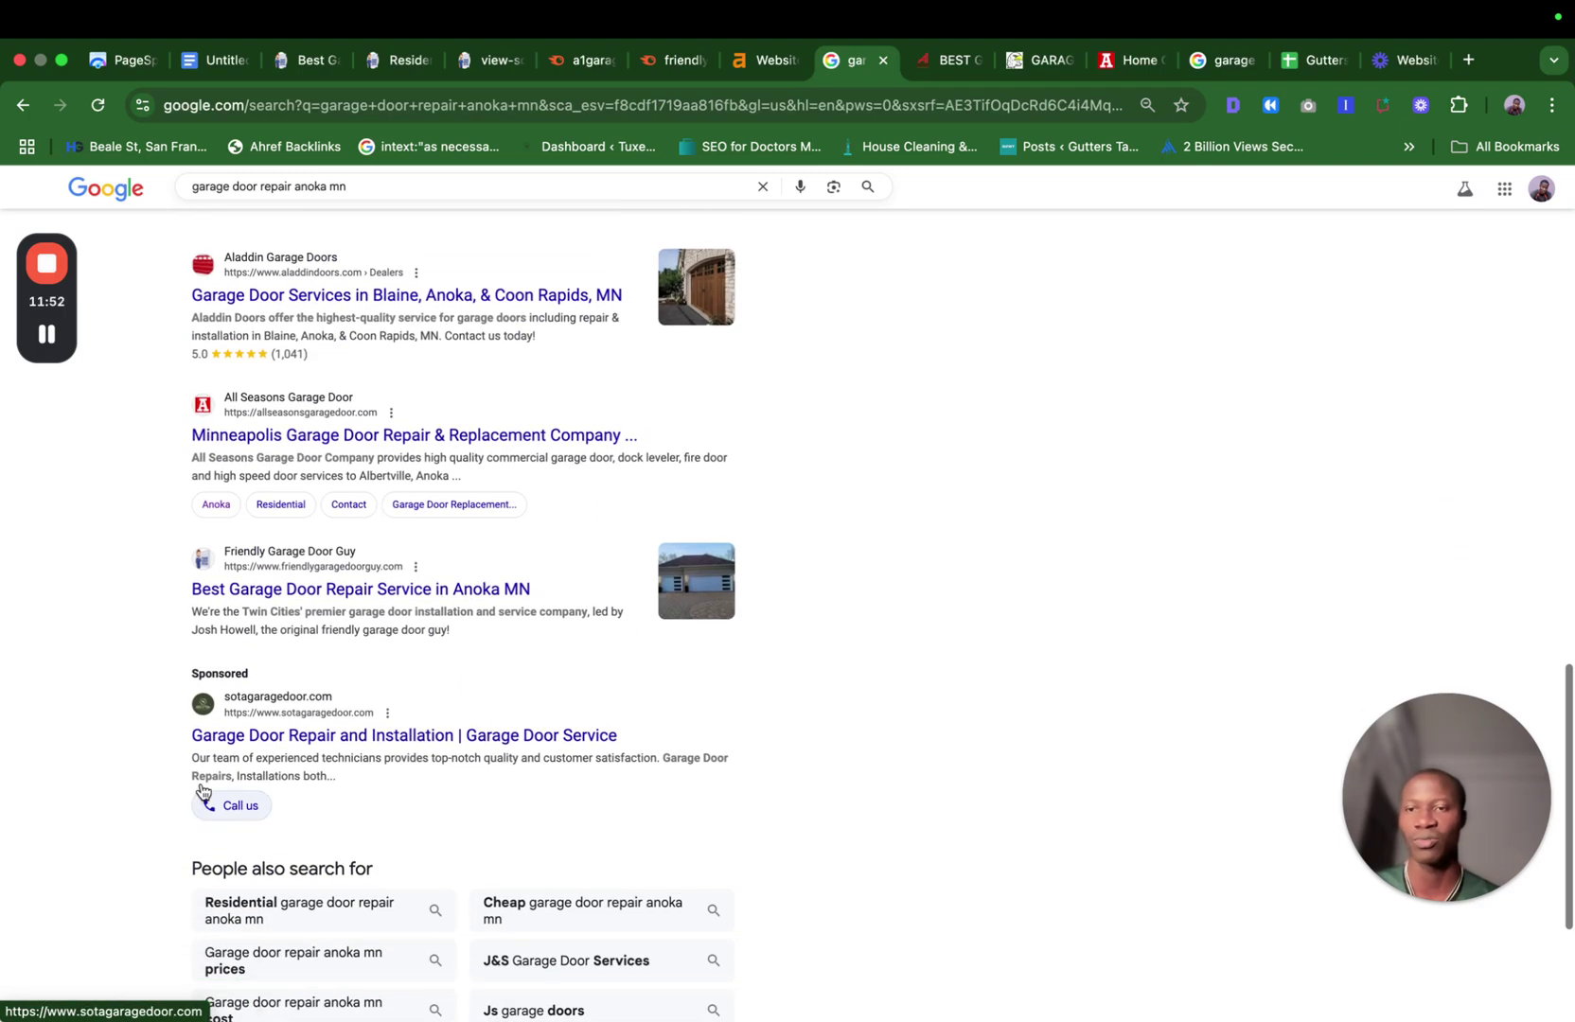
scroll(201, 790, "up", 20)
scroll(200, 790, "down", 15)
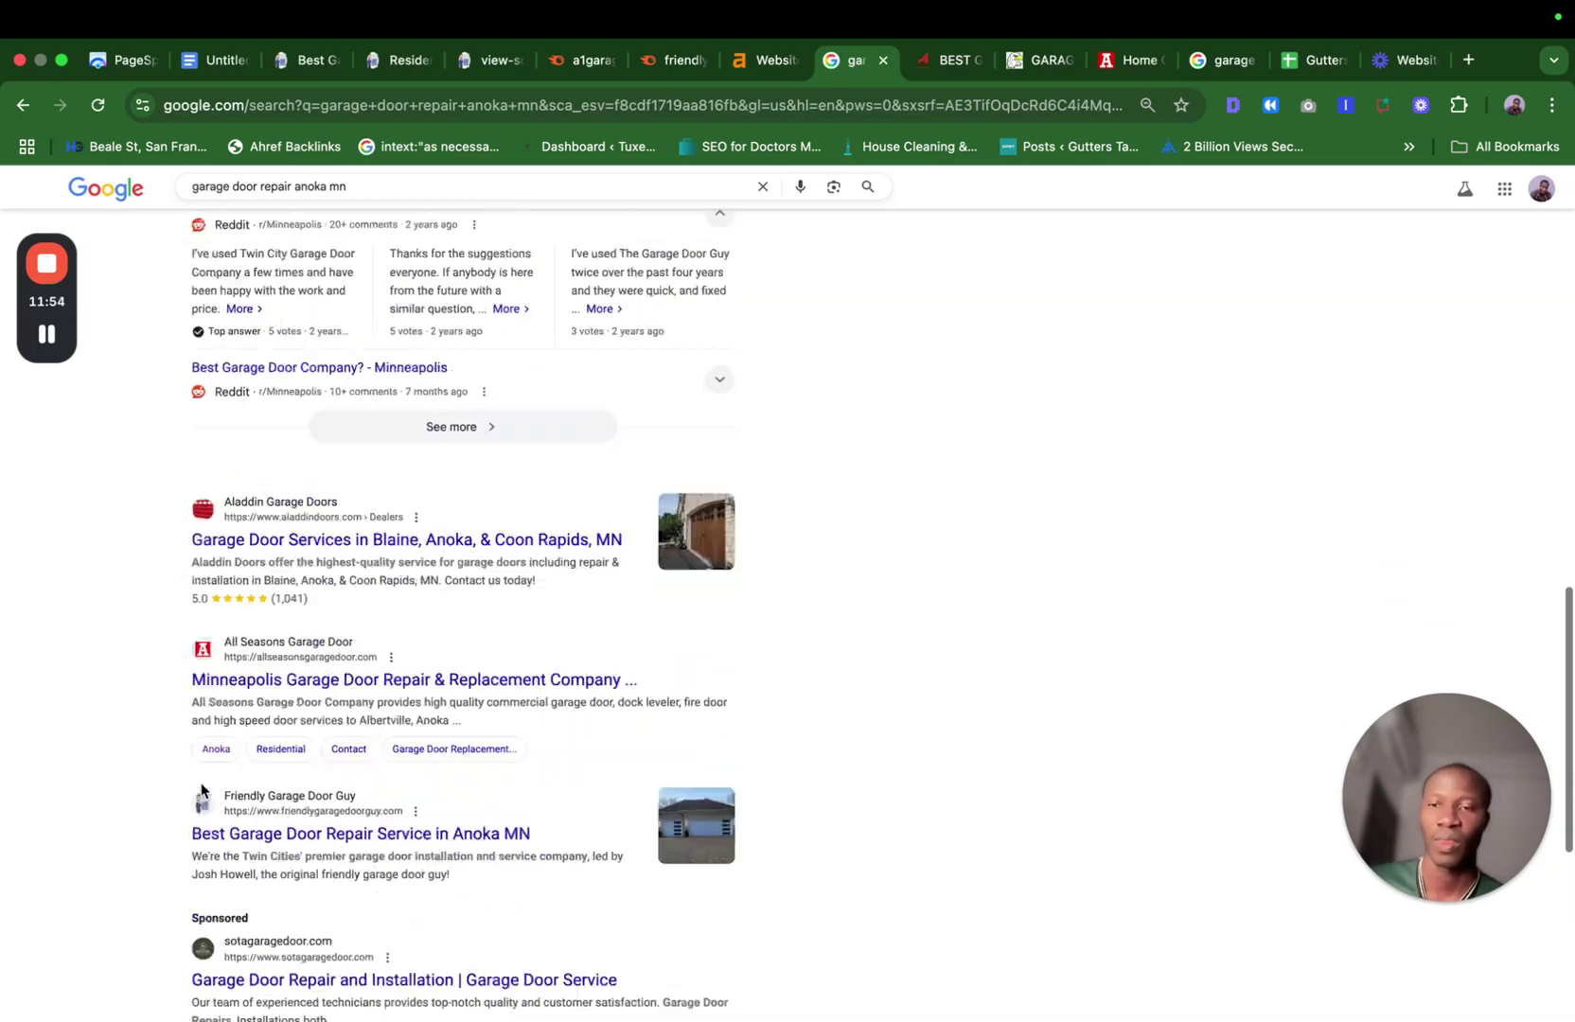
scroll(335, 547, "up", 15)
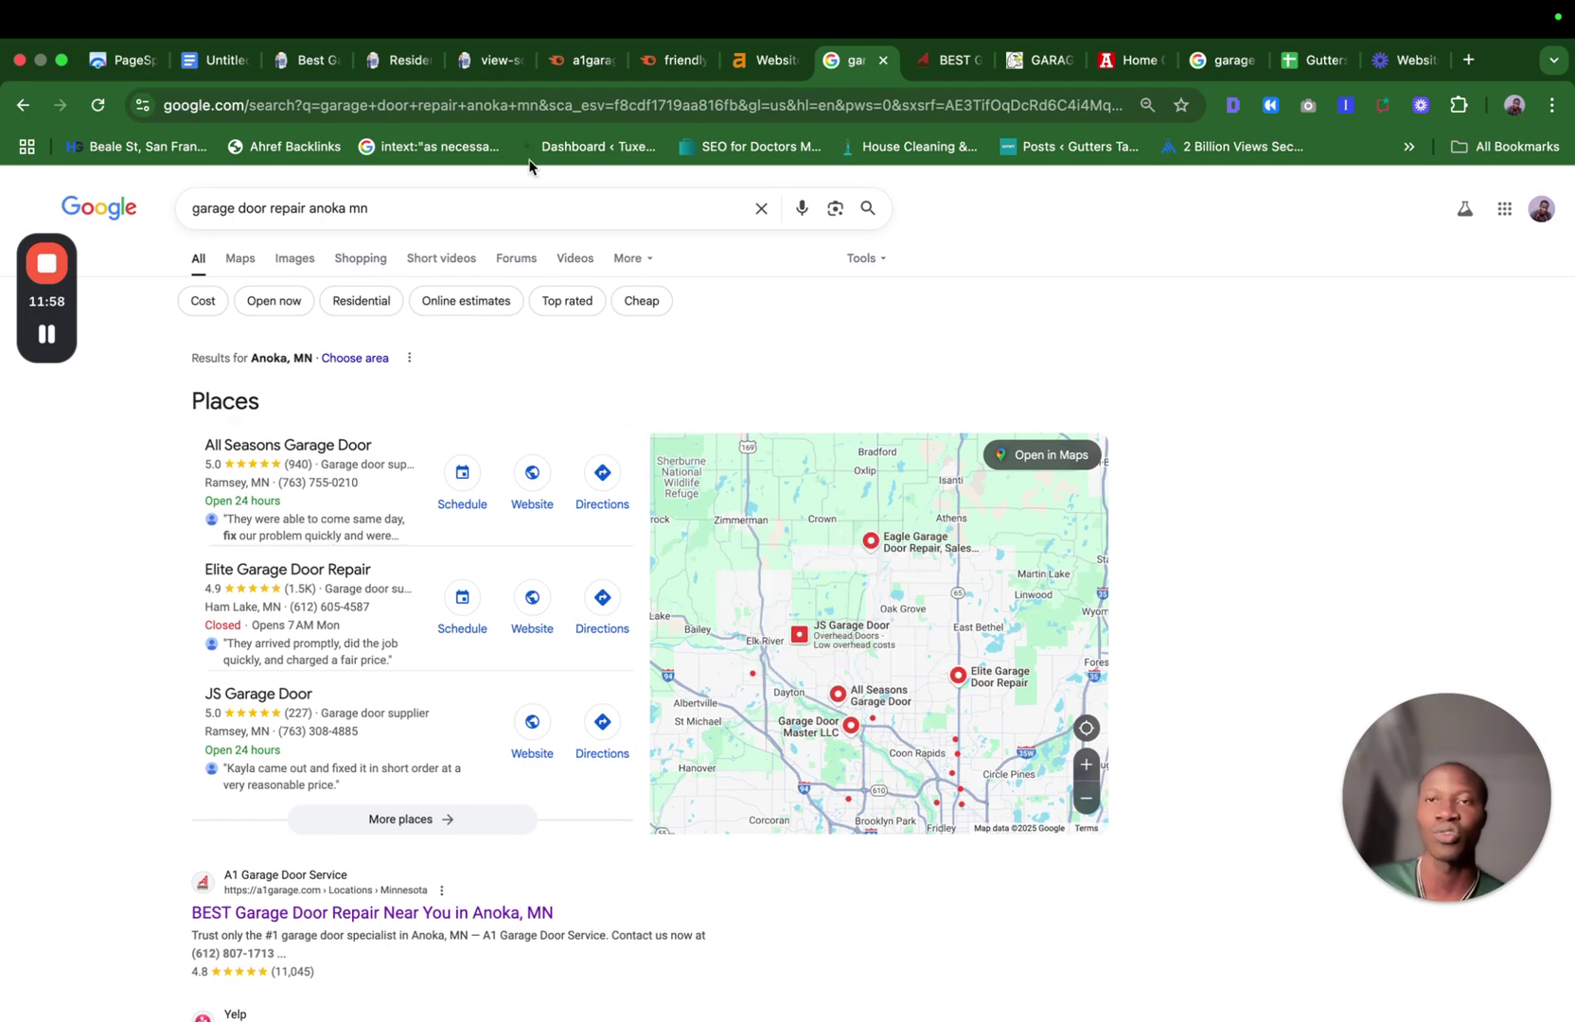
Return to the SEO action plan document and review Section 9's current internal linking issues.
left_click(214, 59)
left_click(390, 736)
scroll(390, 737, "down", 3)
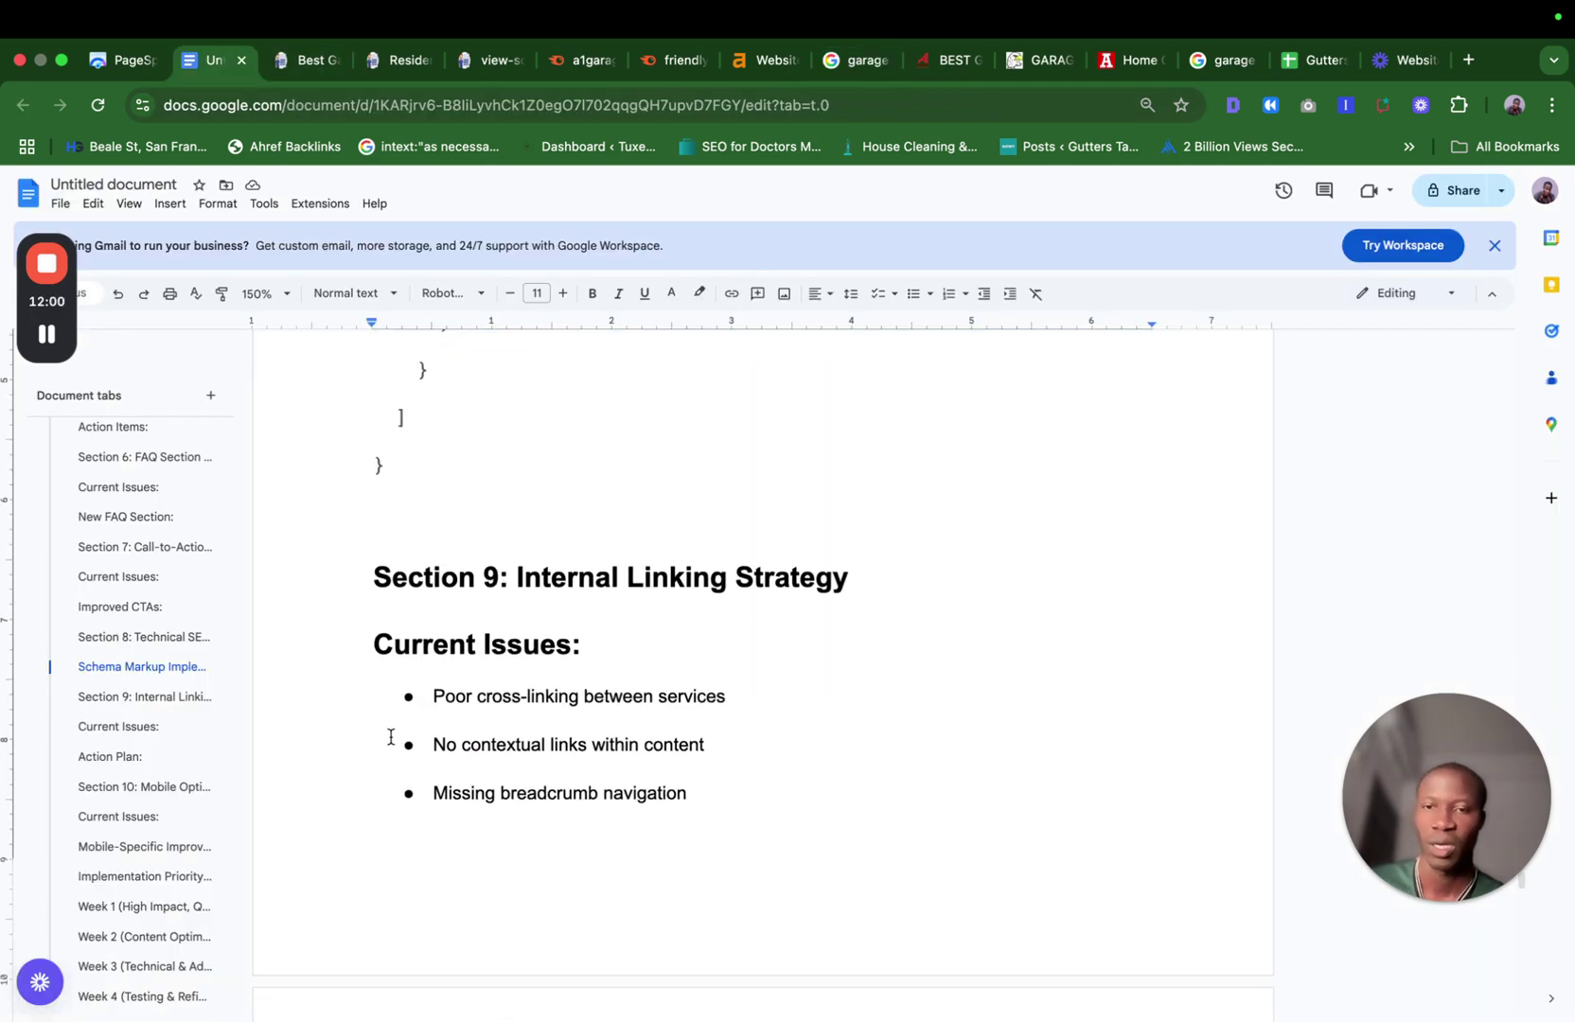
scroll(602, 698, "down", 1)
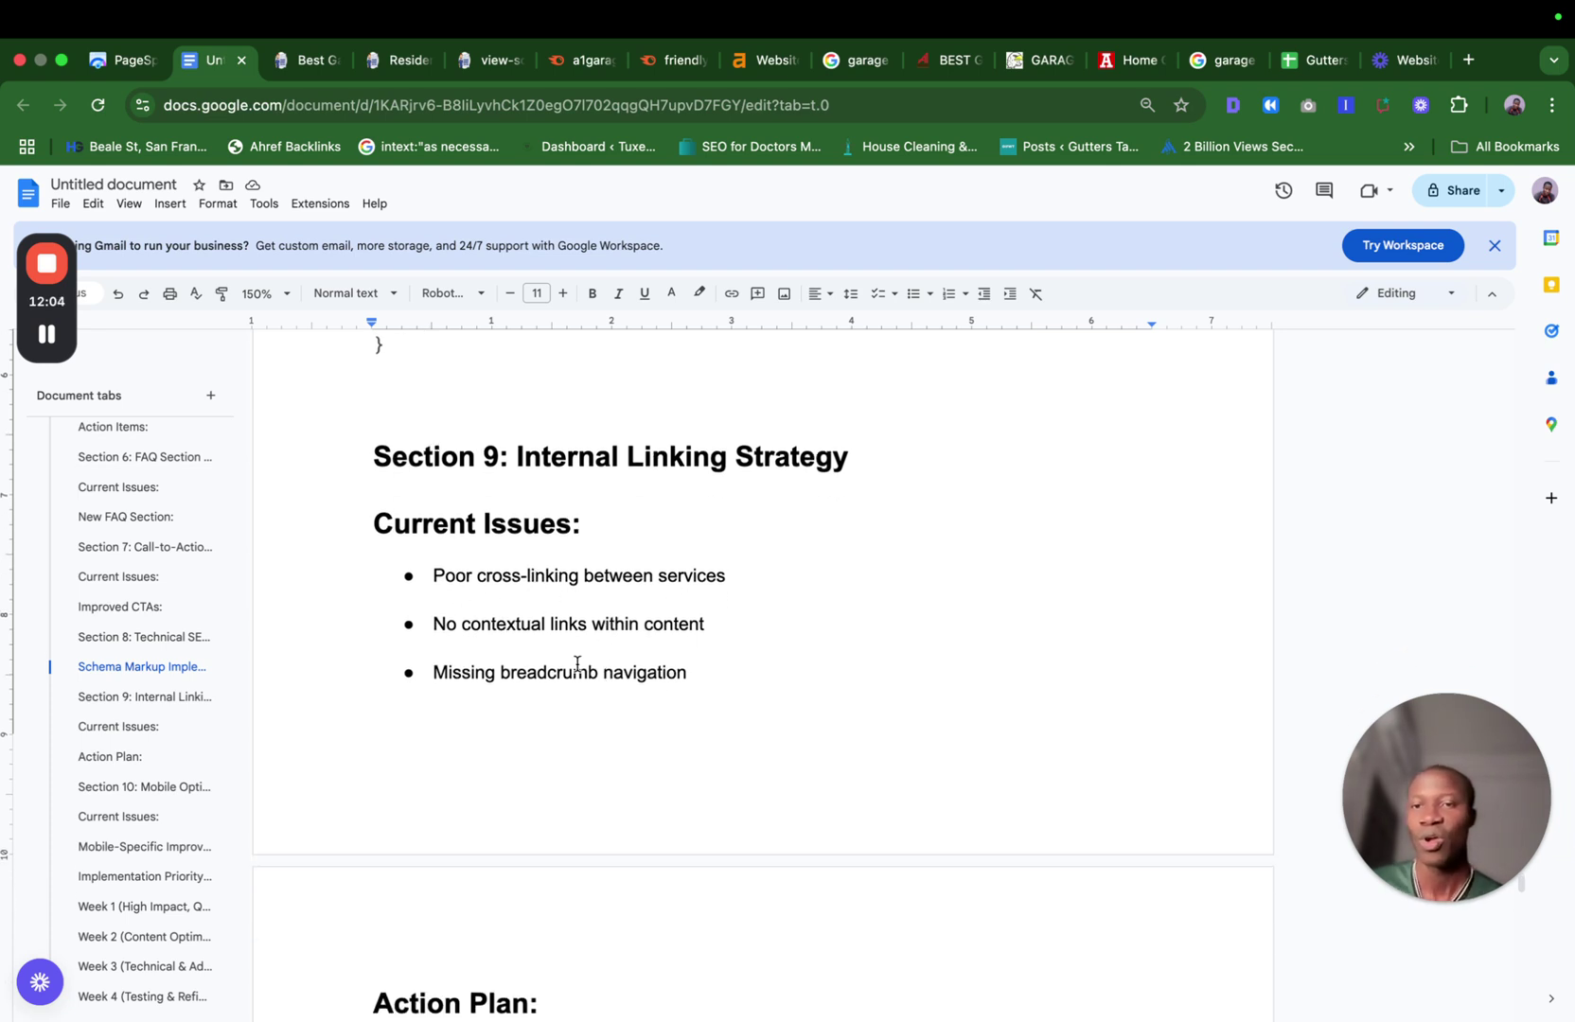
scroll(573, 727, "down", 1)
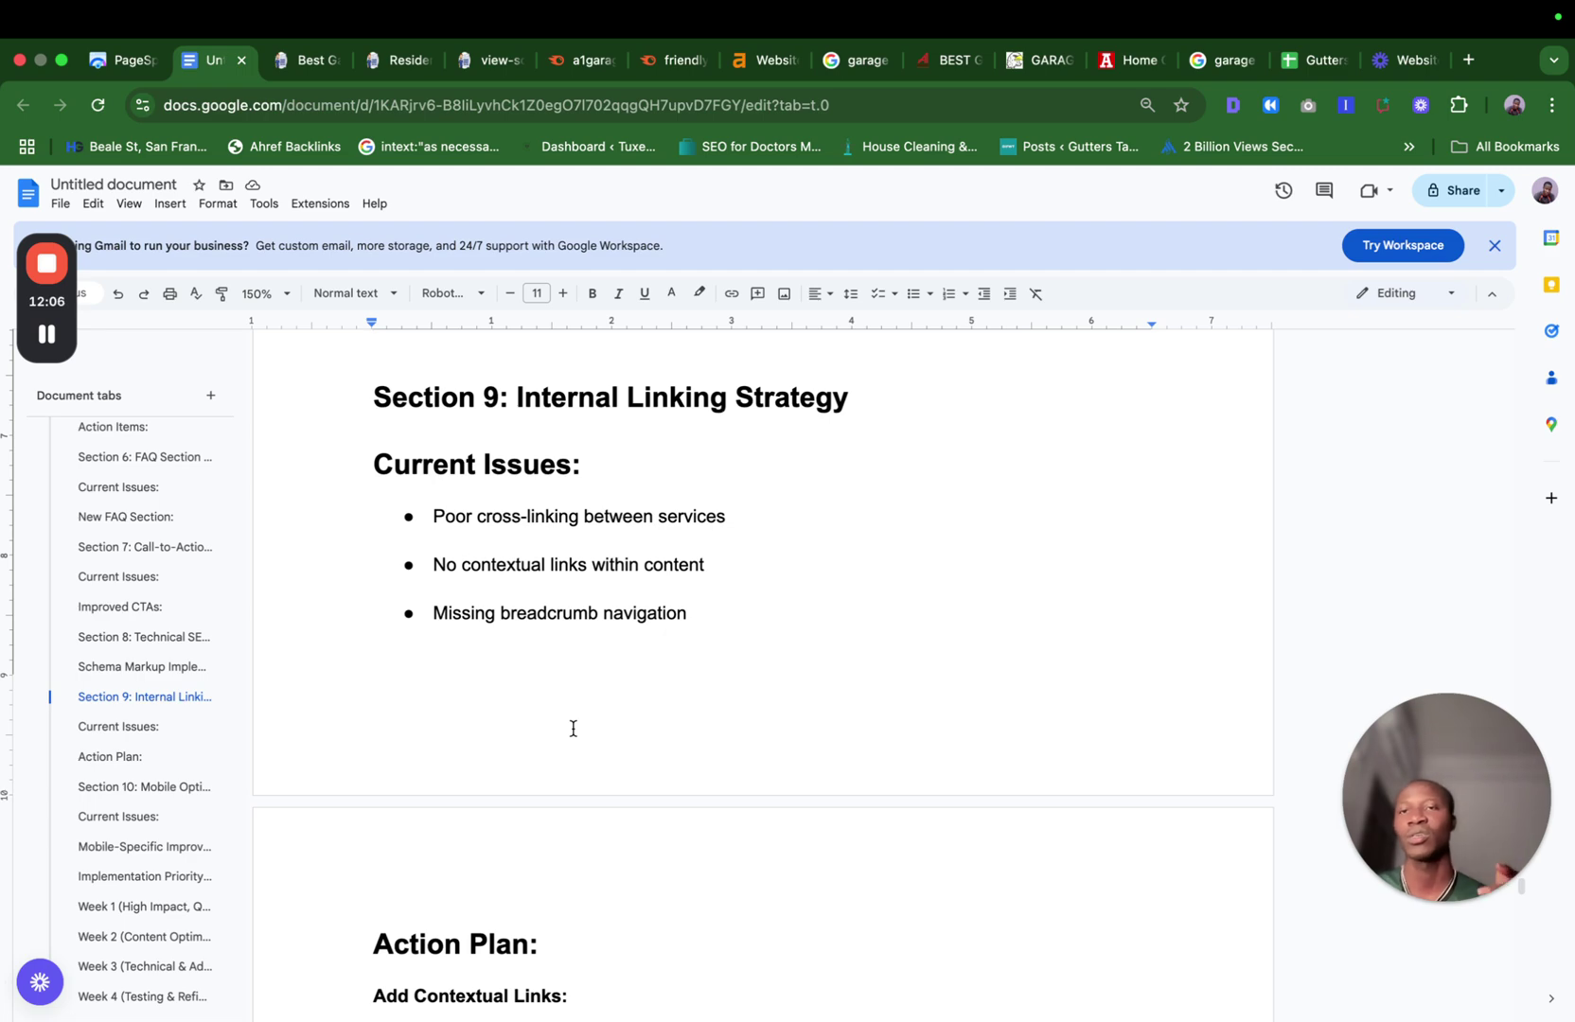
Examine the Friendly Garage Door Guy homepage's Services submenu and the internal links in its Our Services section.
left_click(294, 58)
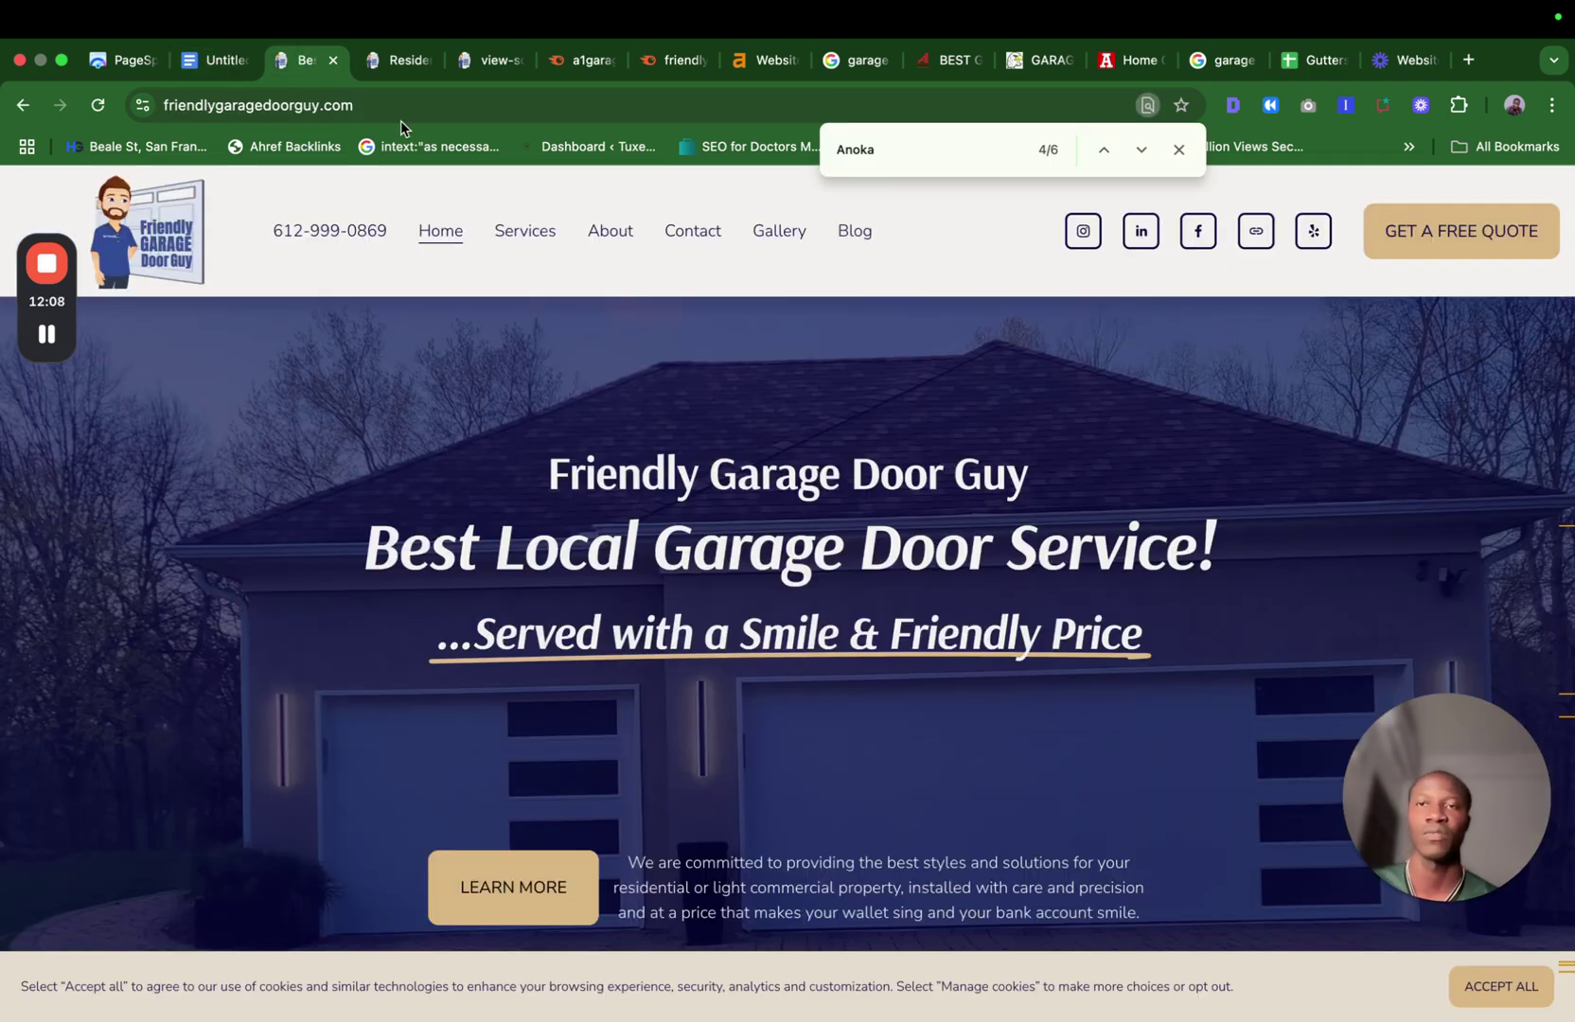
left_click(393, 60)
left_click(299, 59)
mouse_move(533, 226)
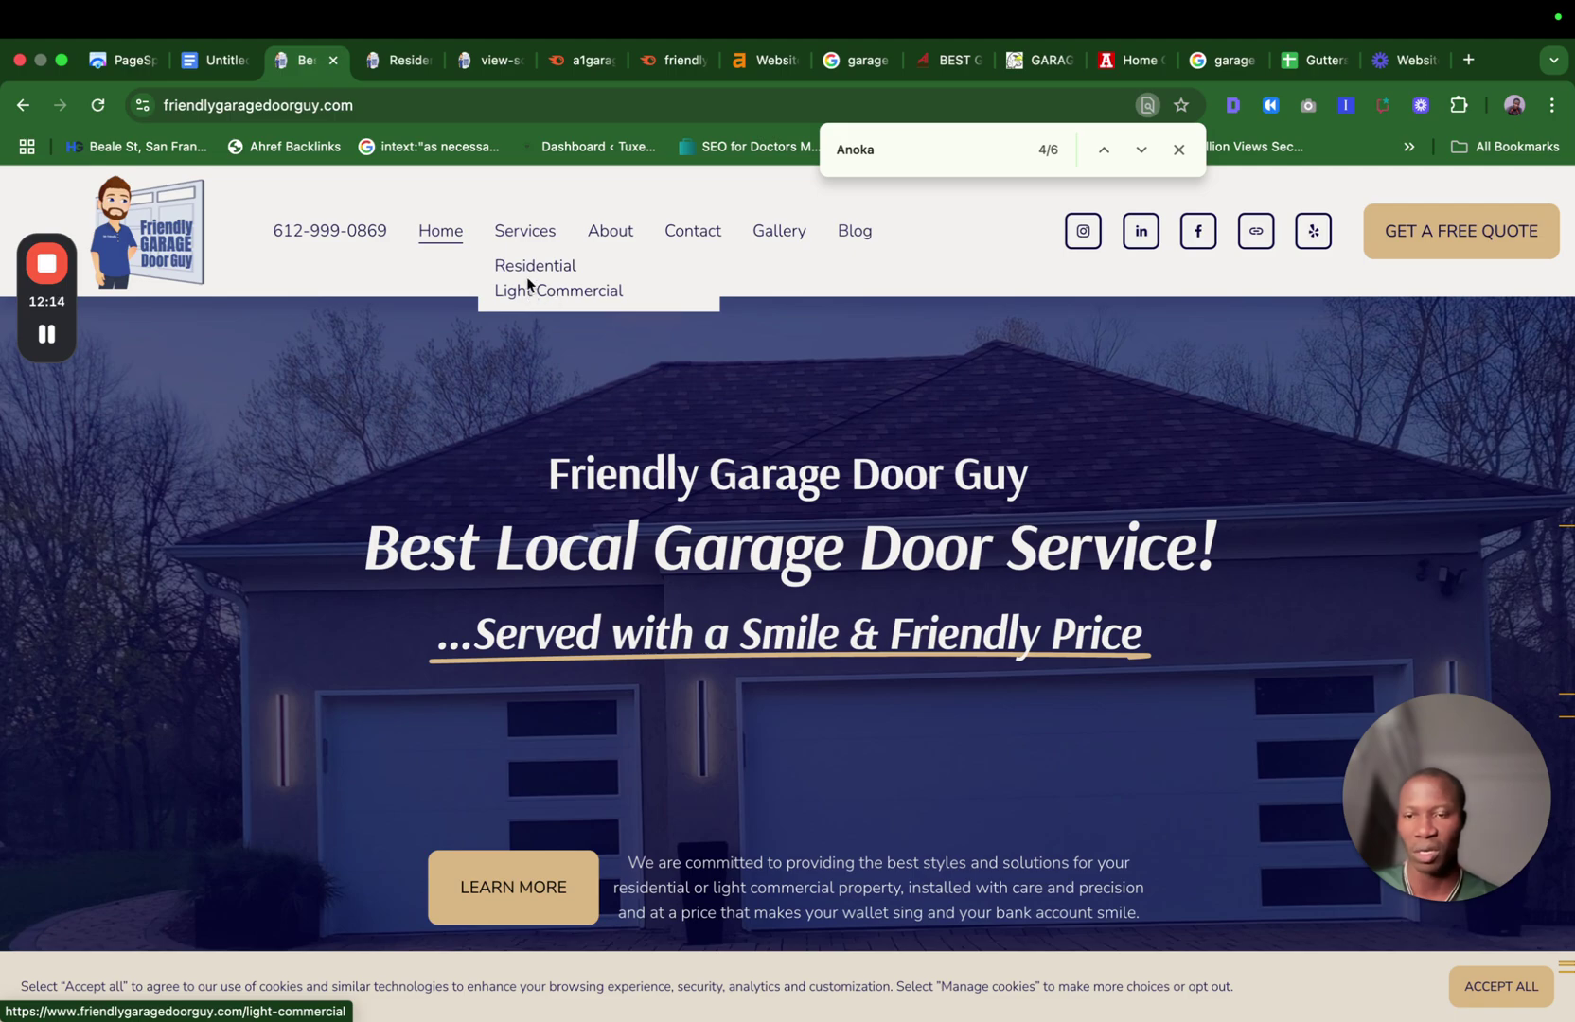
scroll(704, 615, "down", 15)
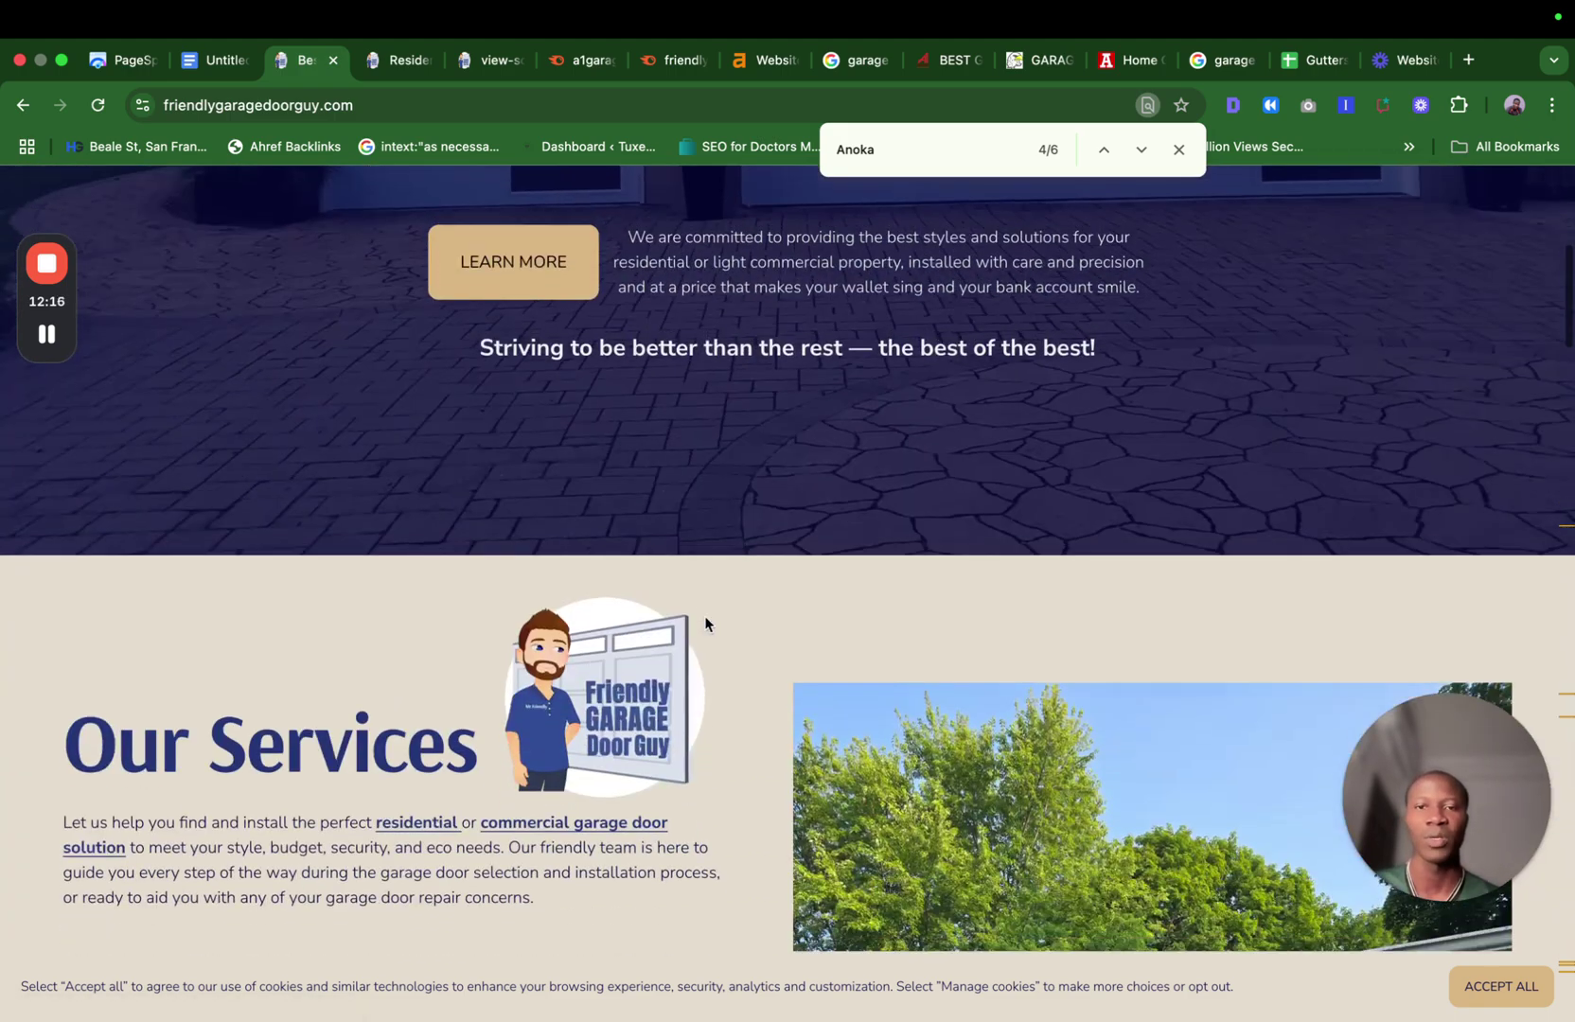
scroll(705, 620, "down", 10)
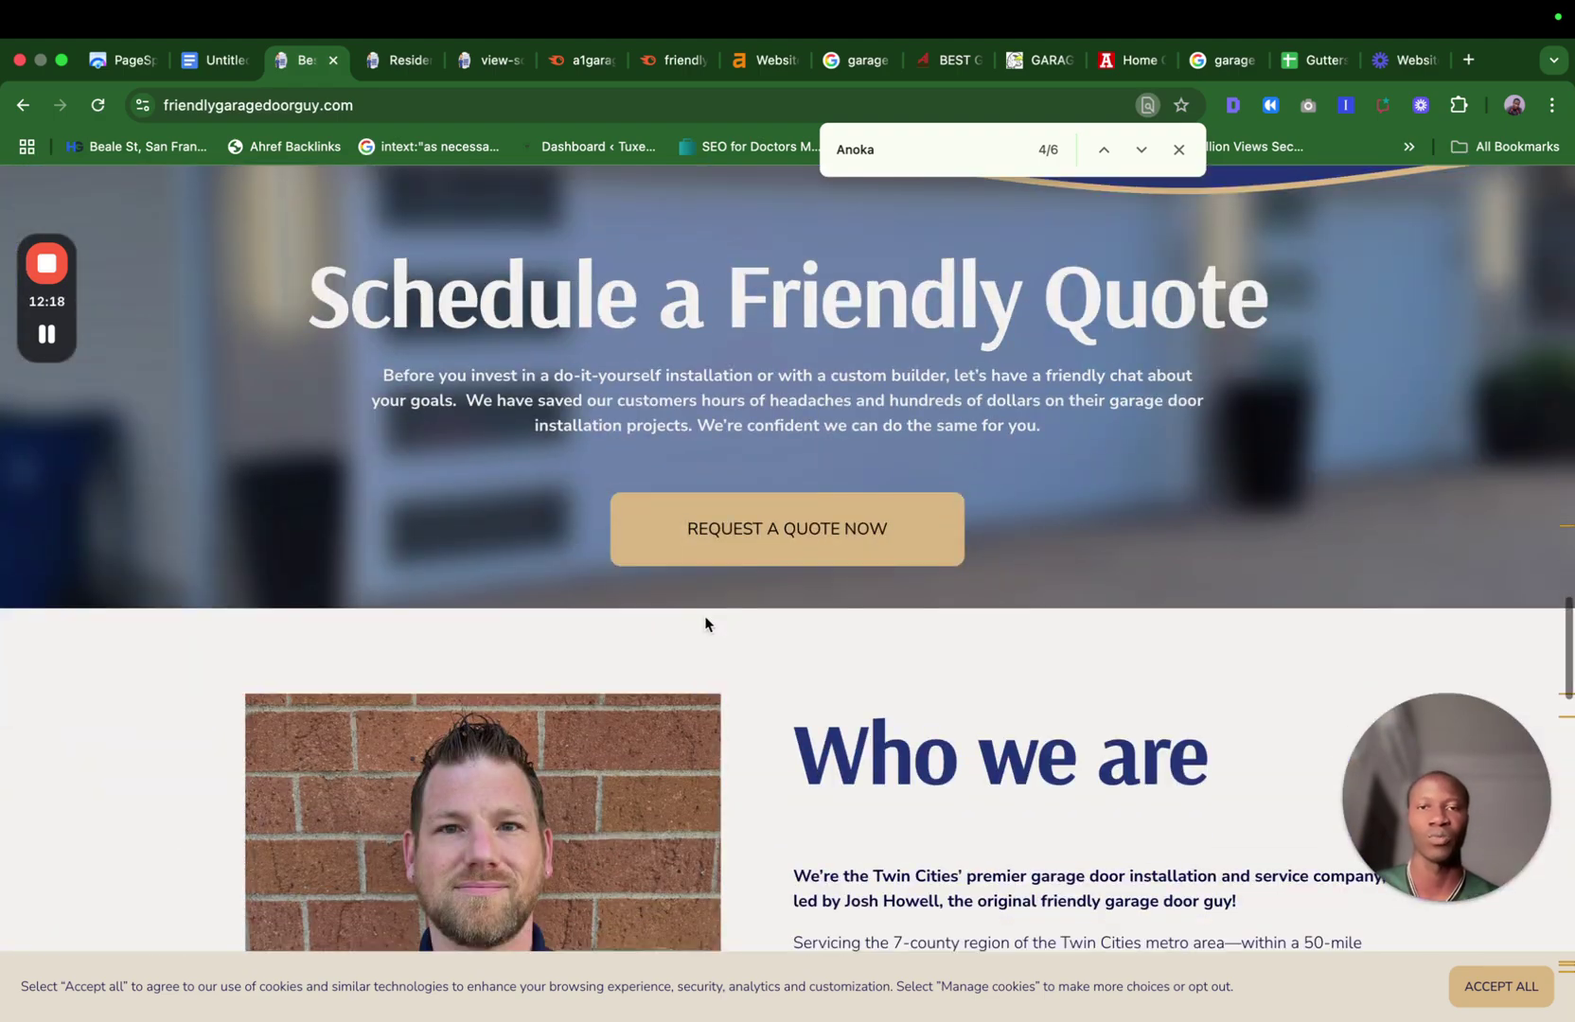
scroll(705, 623, "up", 15)
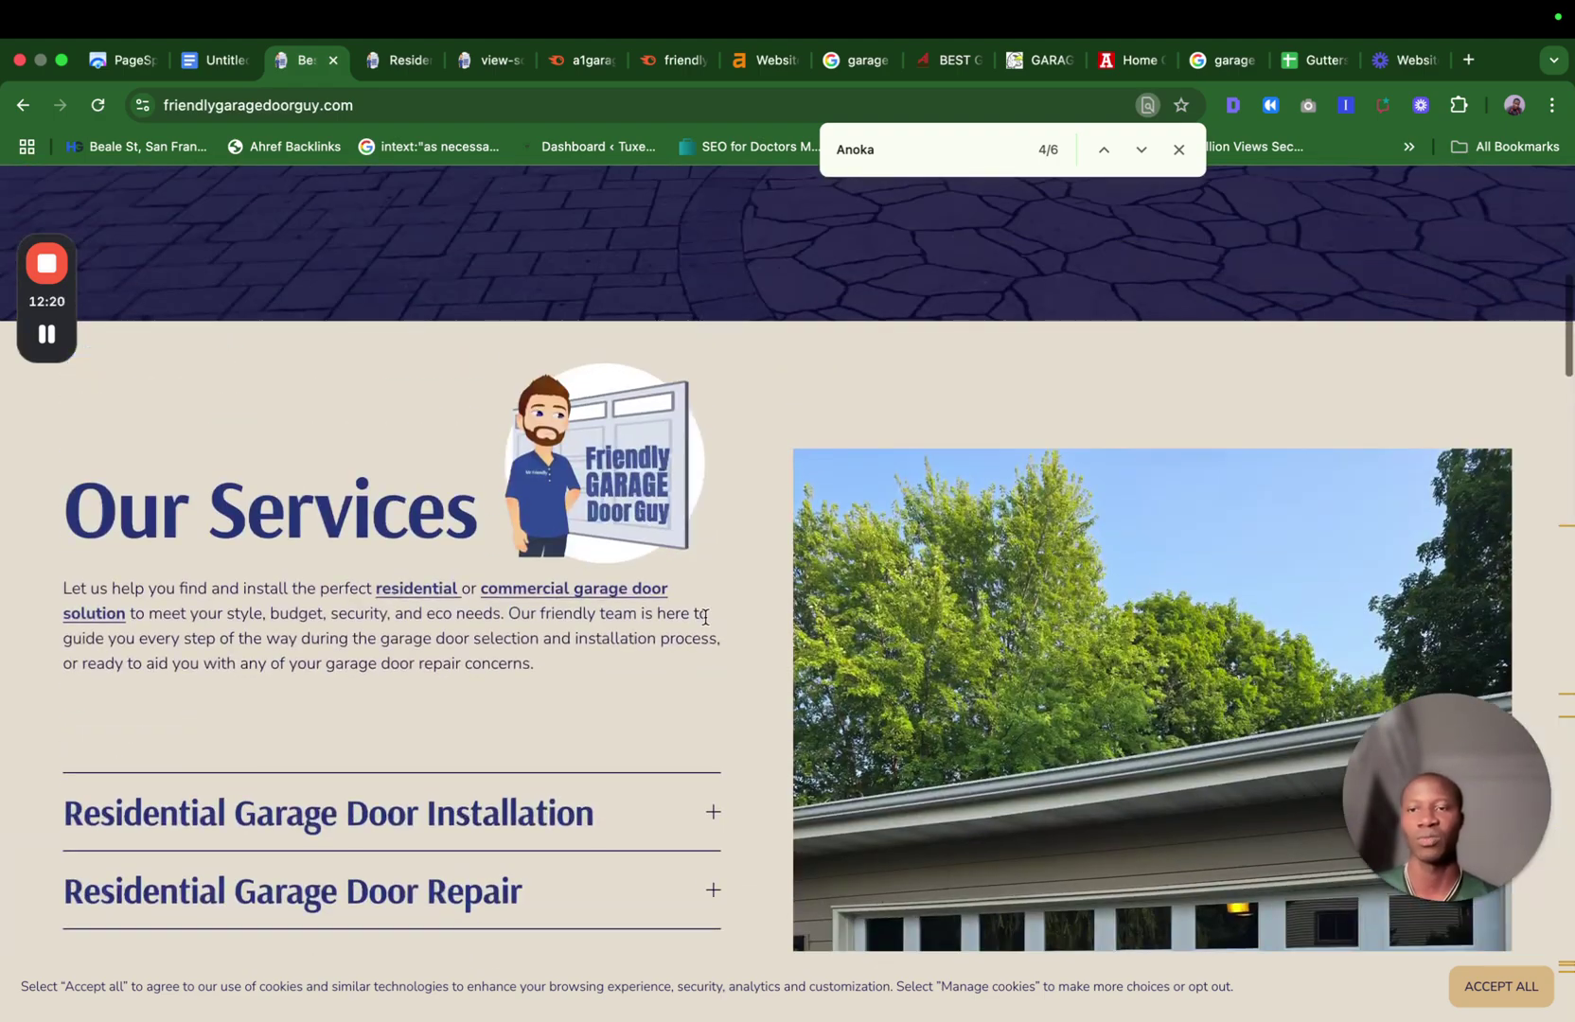
scroll(225, 608, "down", 2)
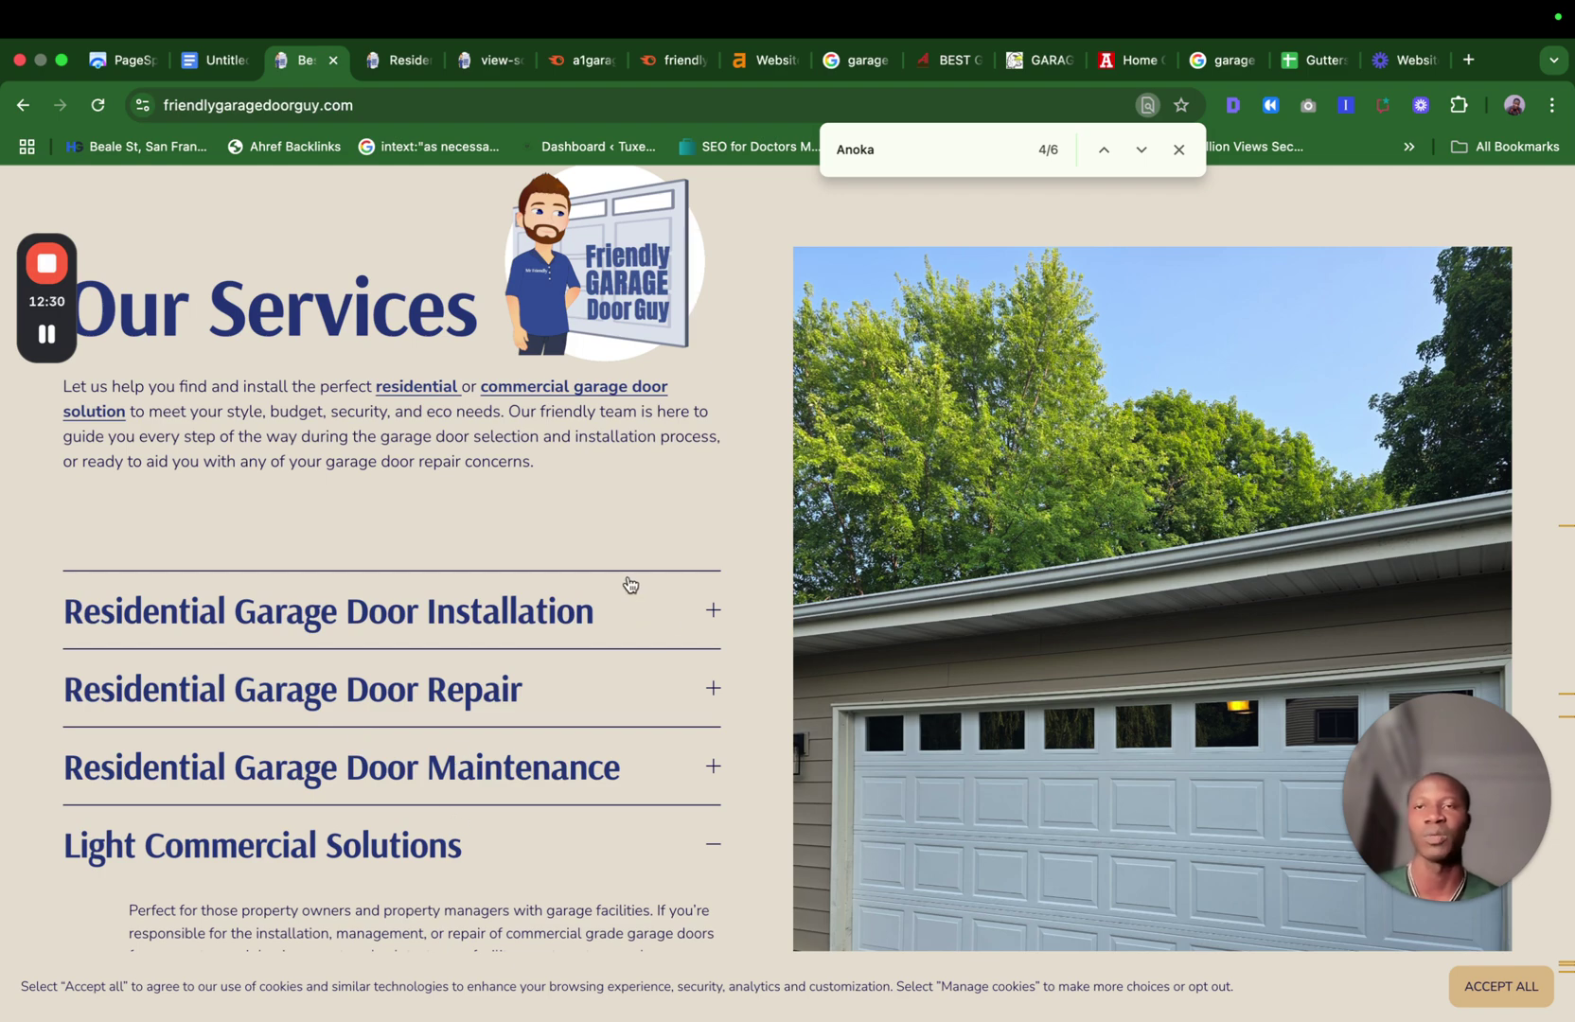
scroll(629, 586, "up", 15)
Review Section 9's internal linking action plan in the document, continuing to Section 10's current mobile issues.
left_click(213, 60)
scroll(517, 539, "down", 5)
scroll(710, 644, "down", 5)
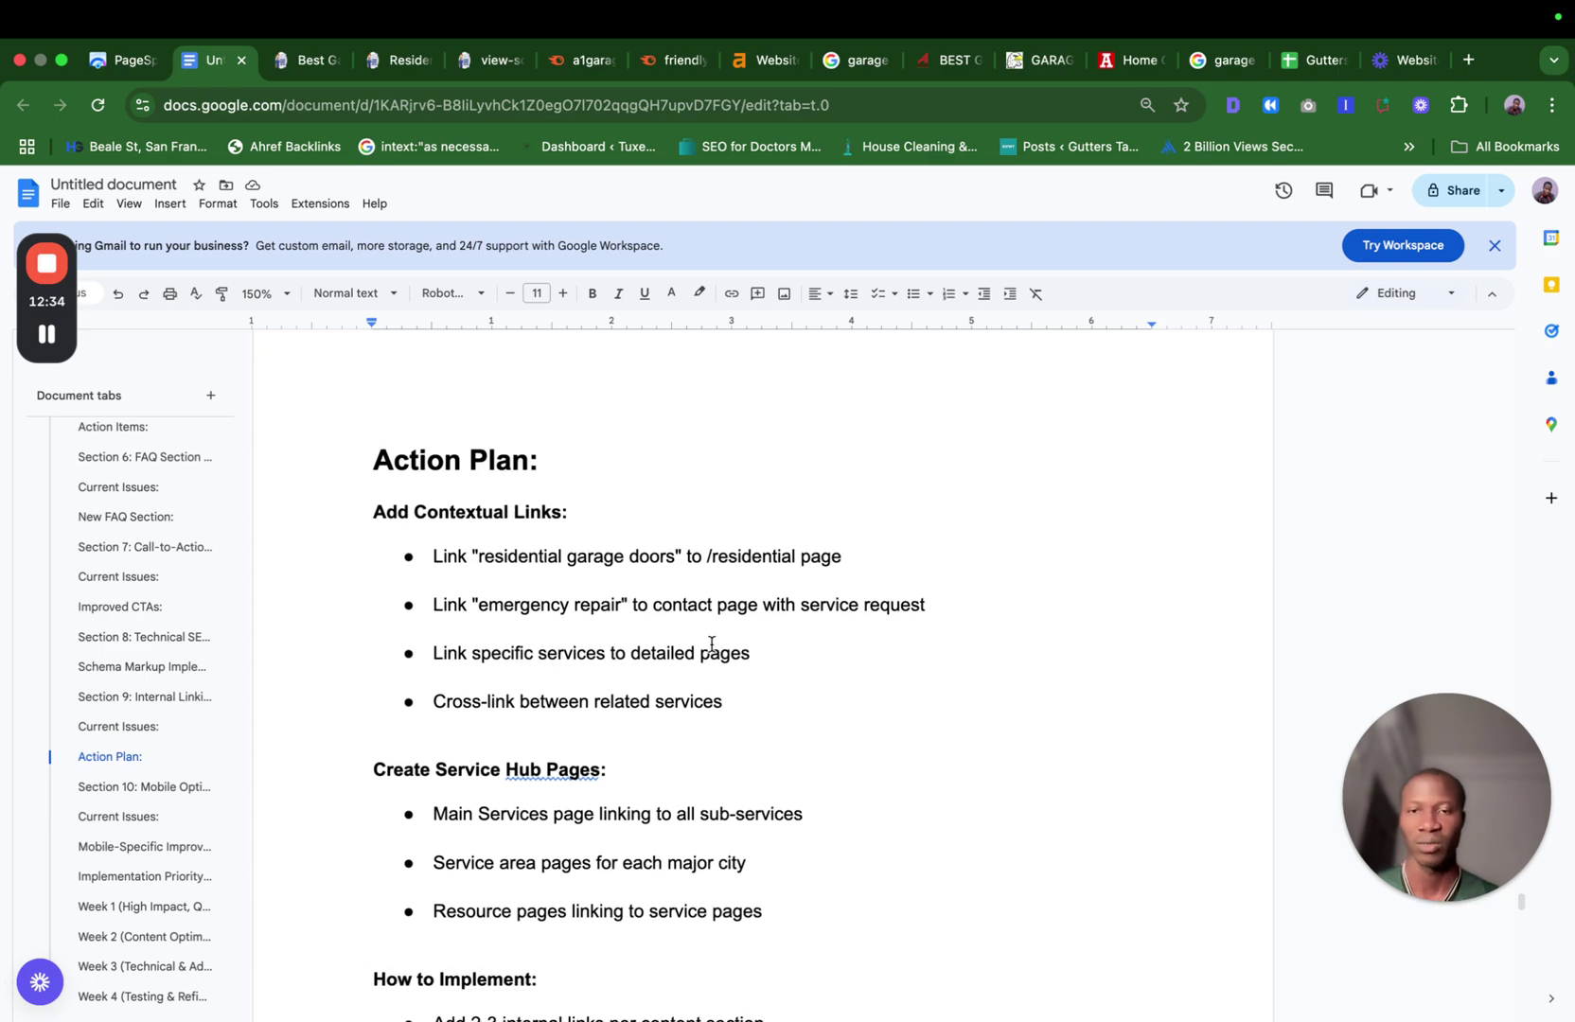
scroll(711, 643, "down", 7)
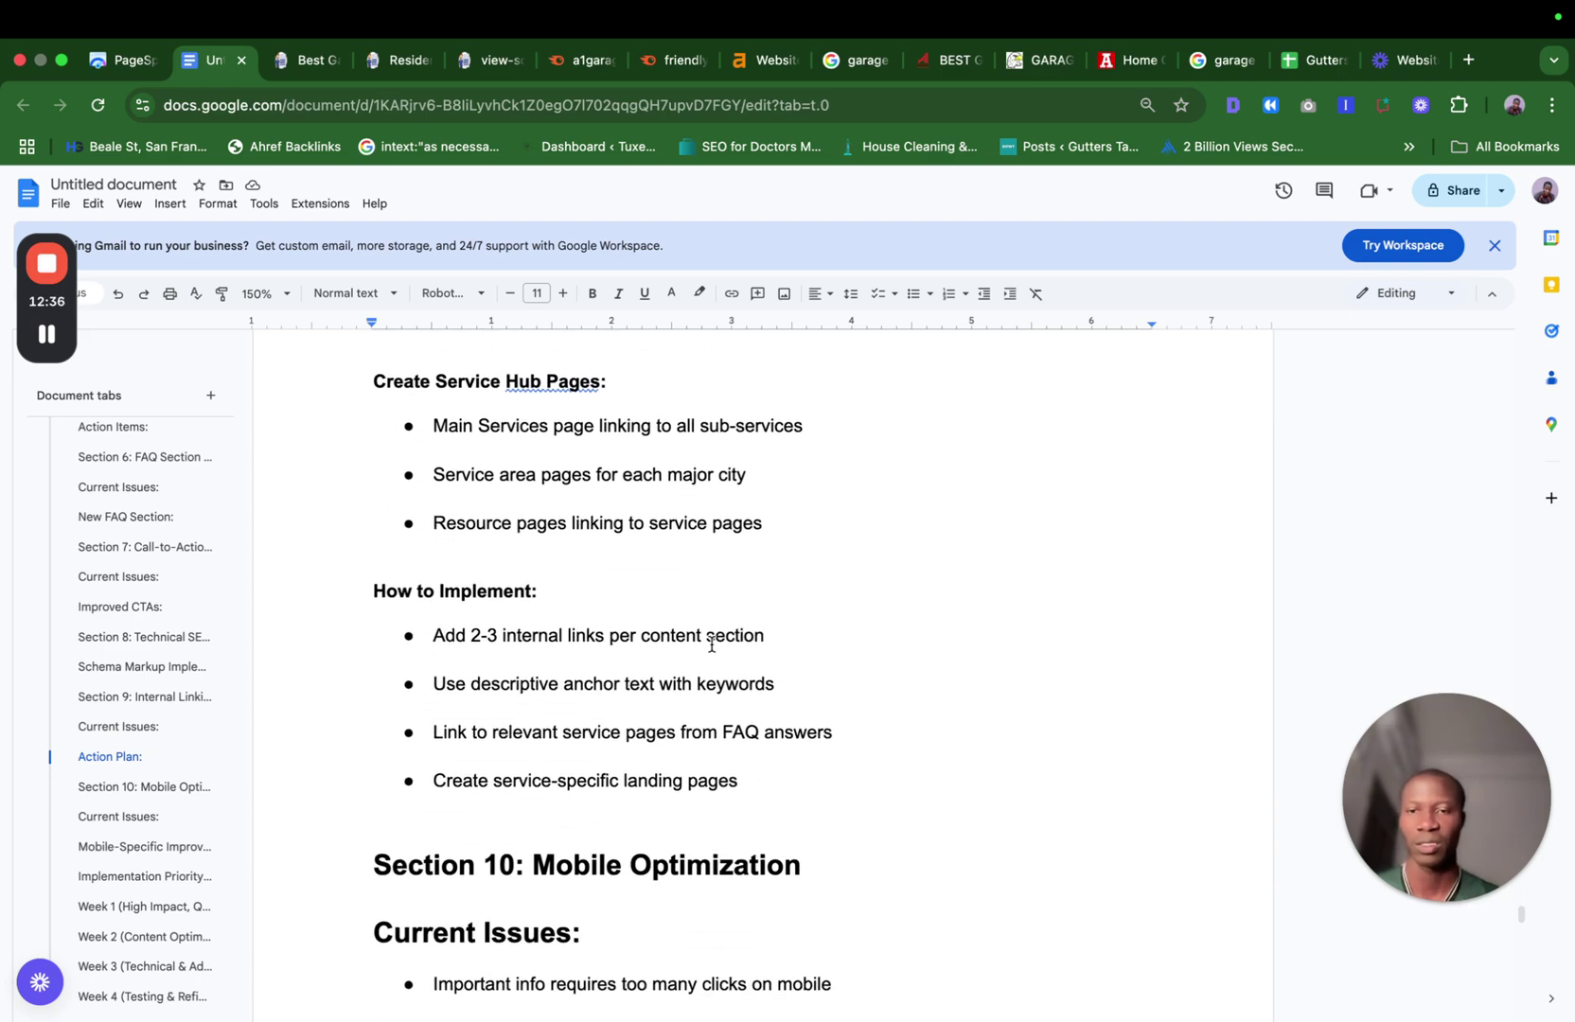
scroll(651, 619, "down", 6)
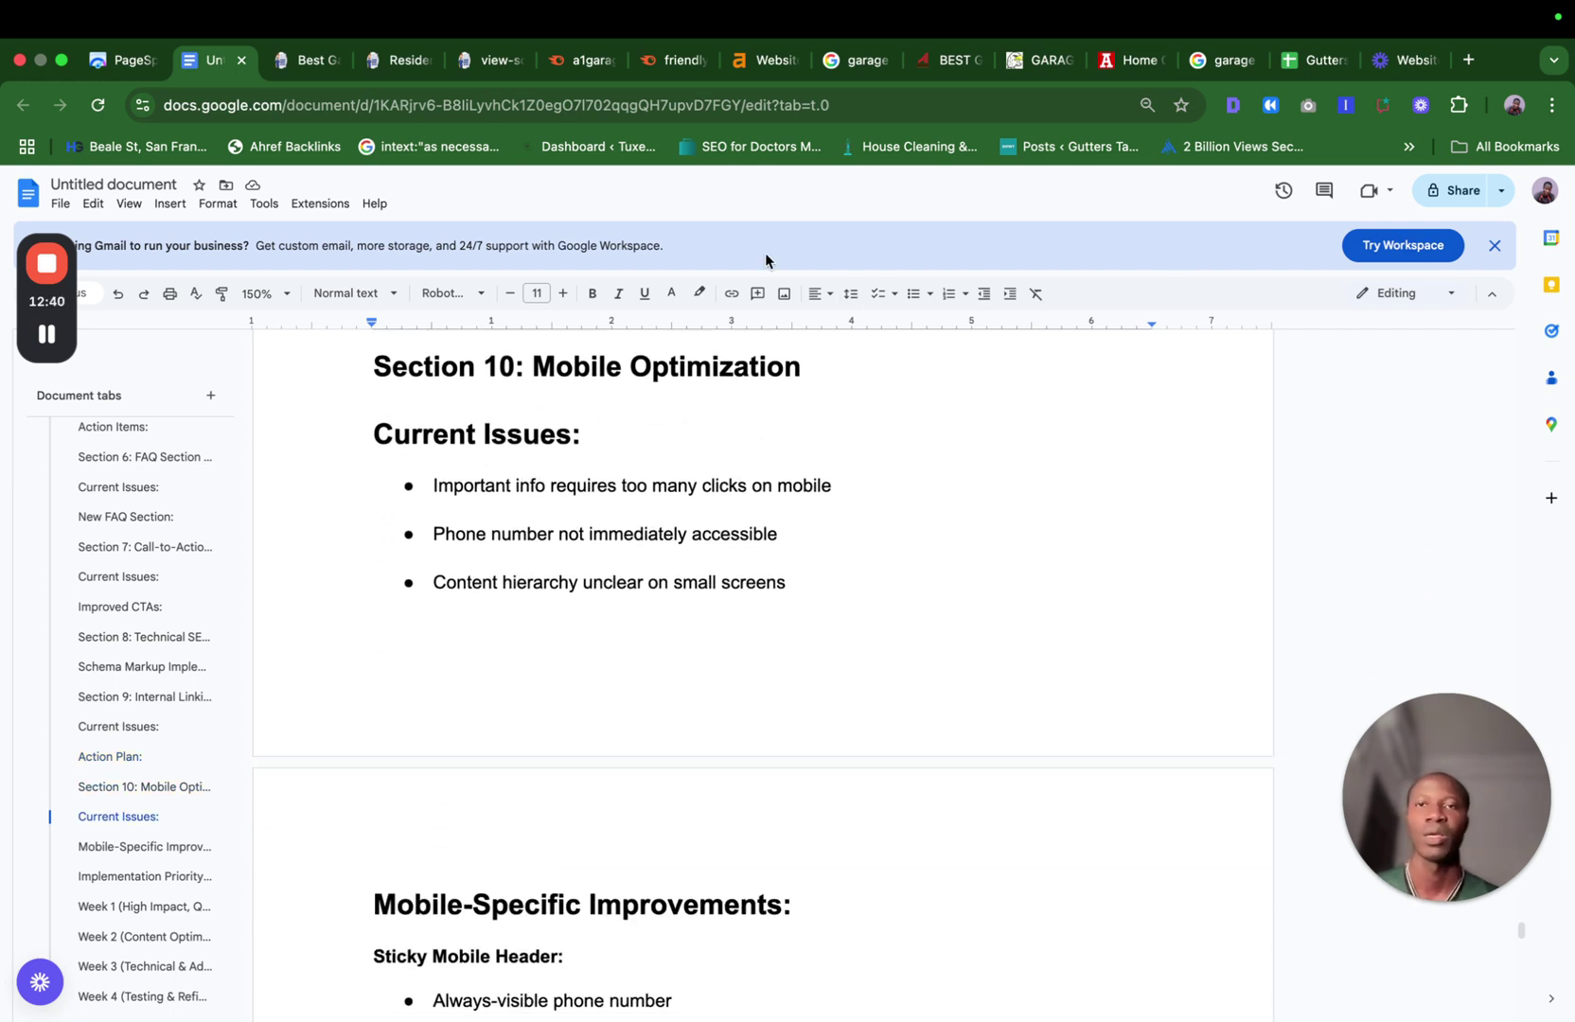
Compare the mobile and desktop PageSpeed Insights results for friendlygaragedoorguy.com, ending on the mobile report.
left_click(126, 60)
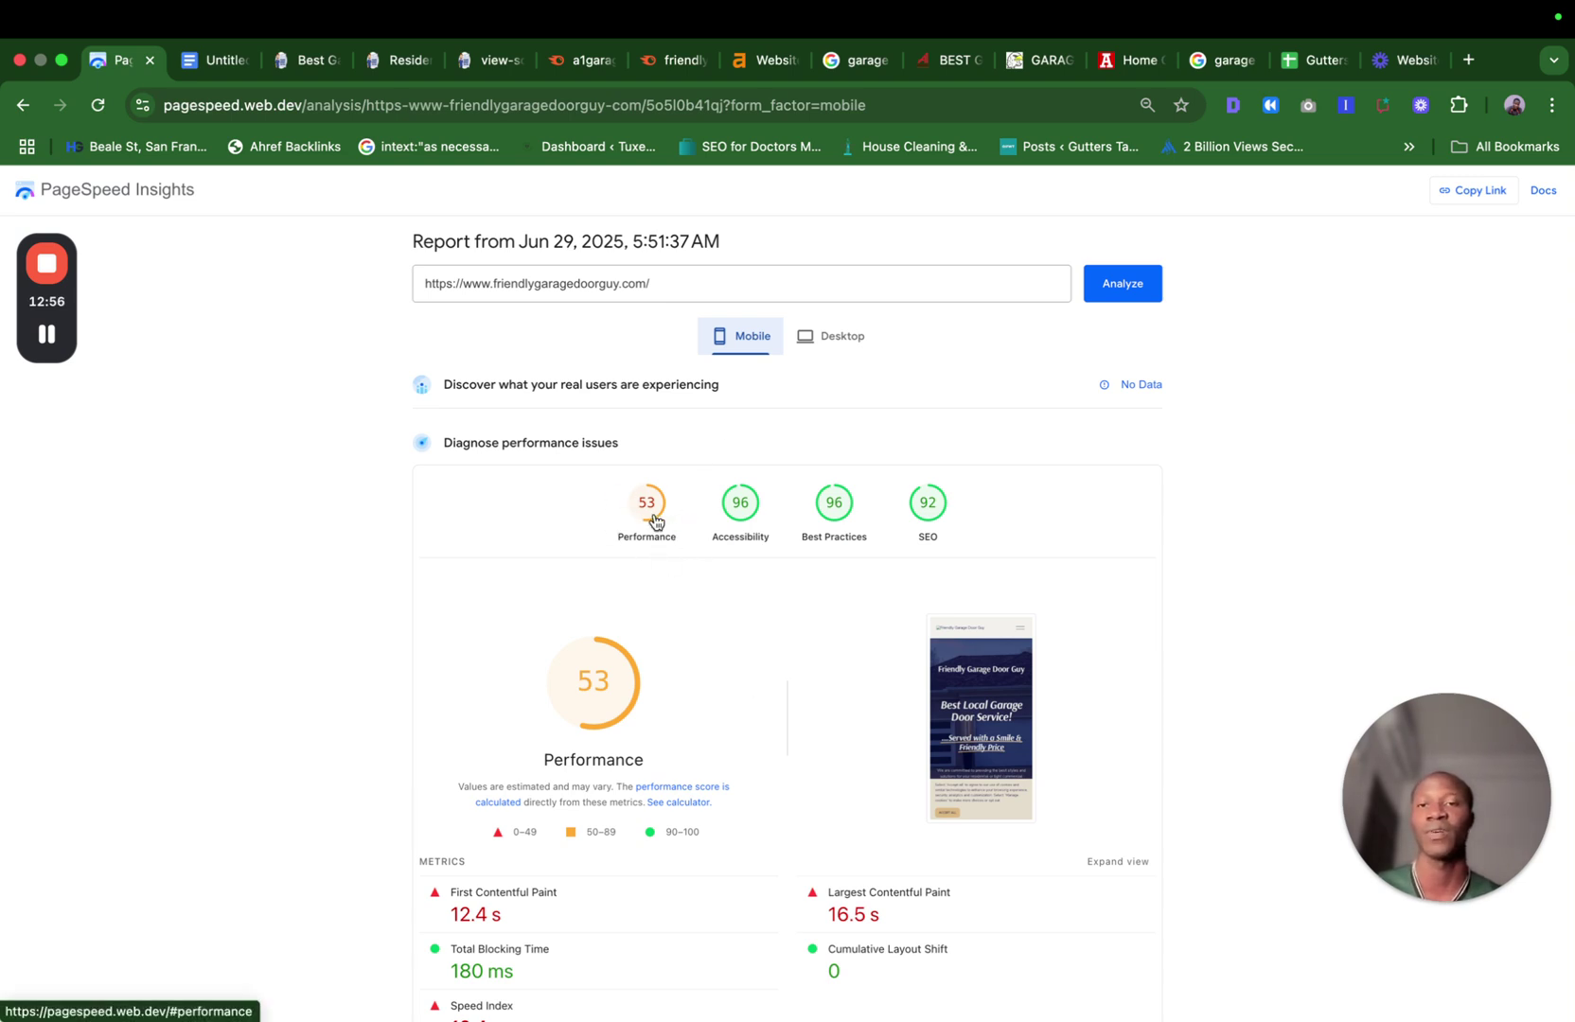
left_click(842, 341)
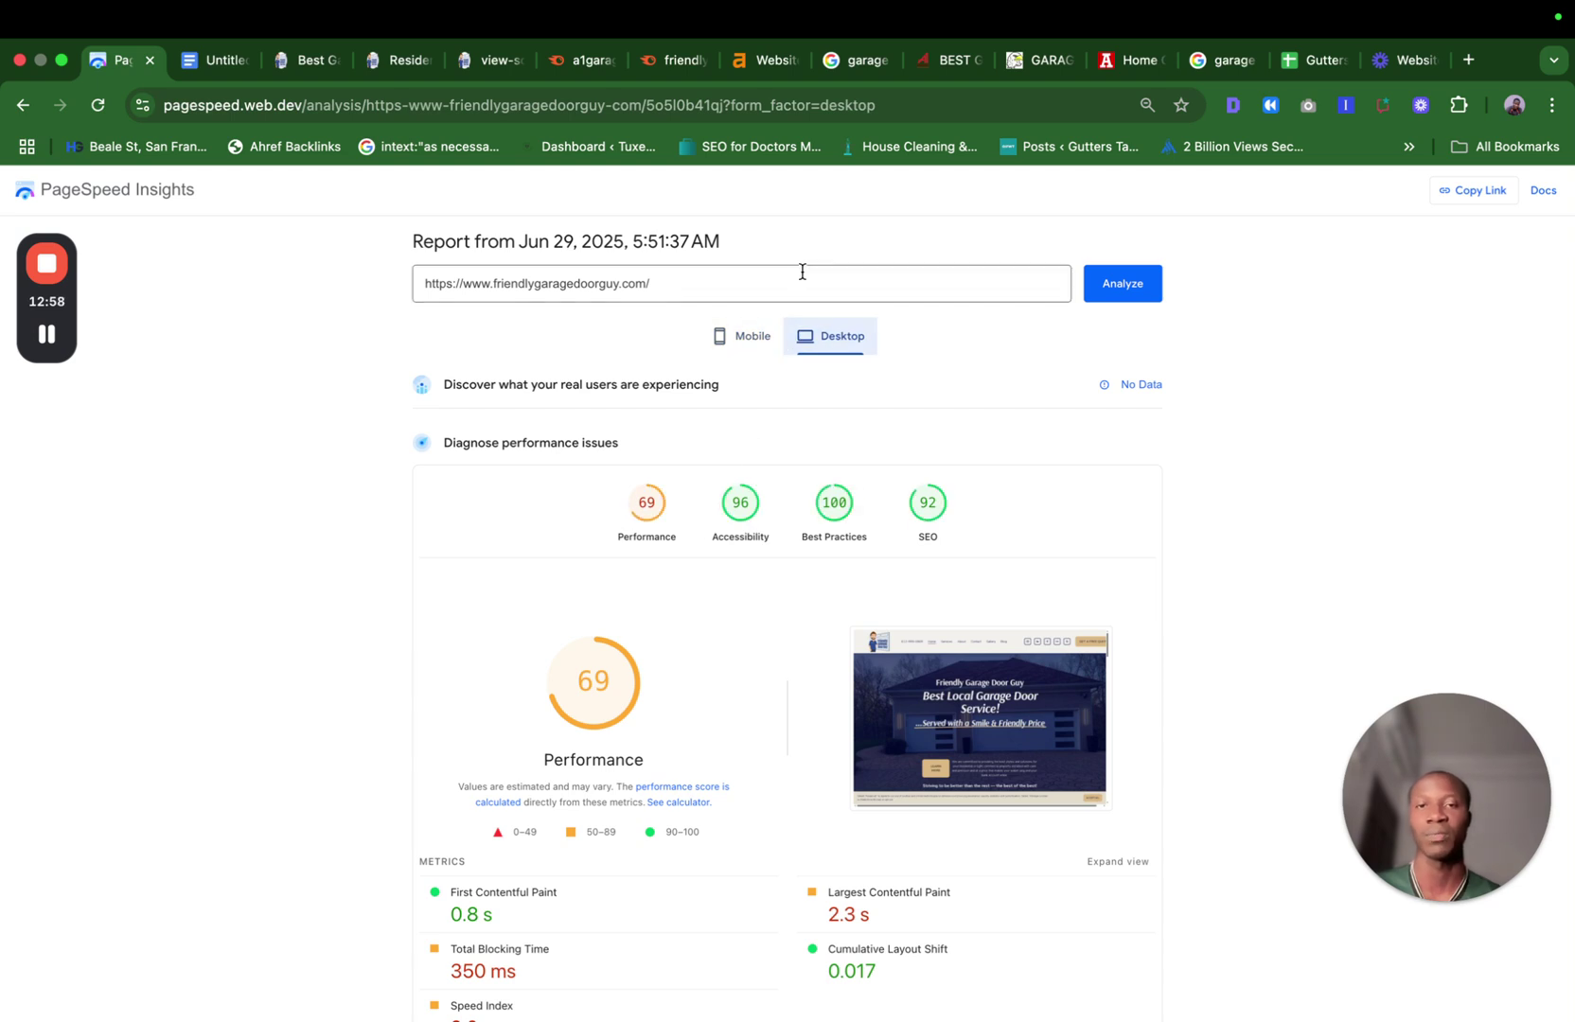
left_click(757, 342)
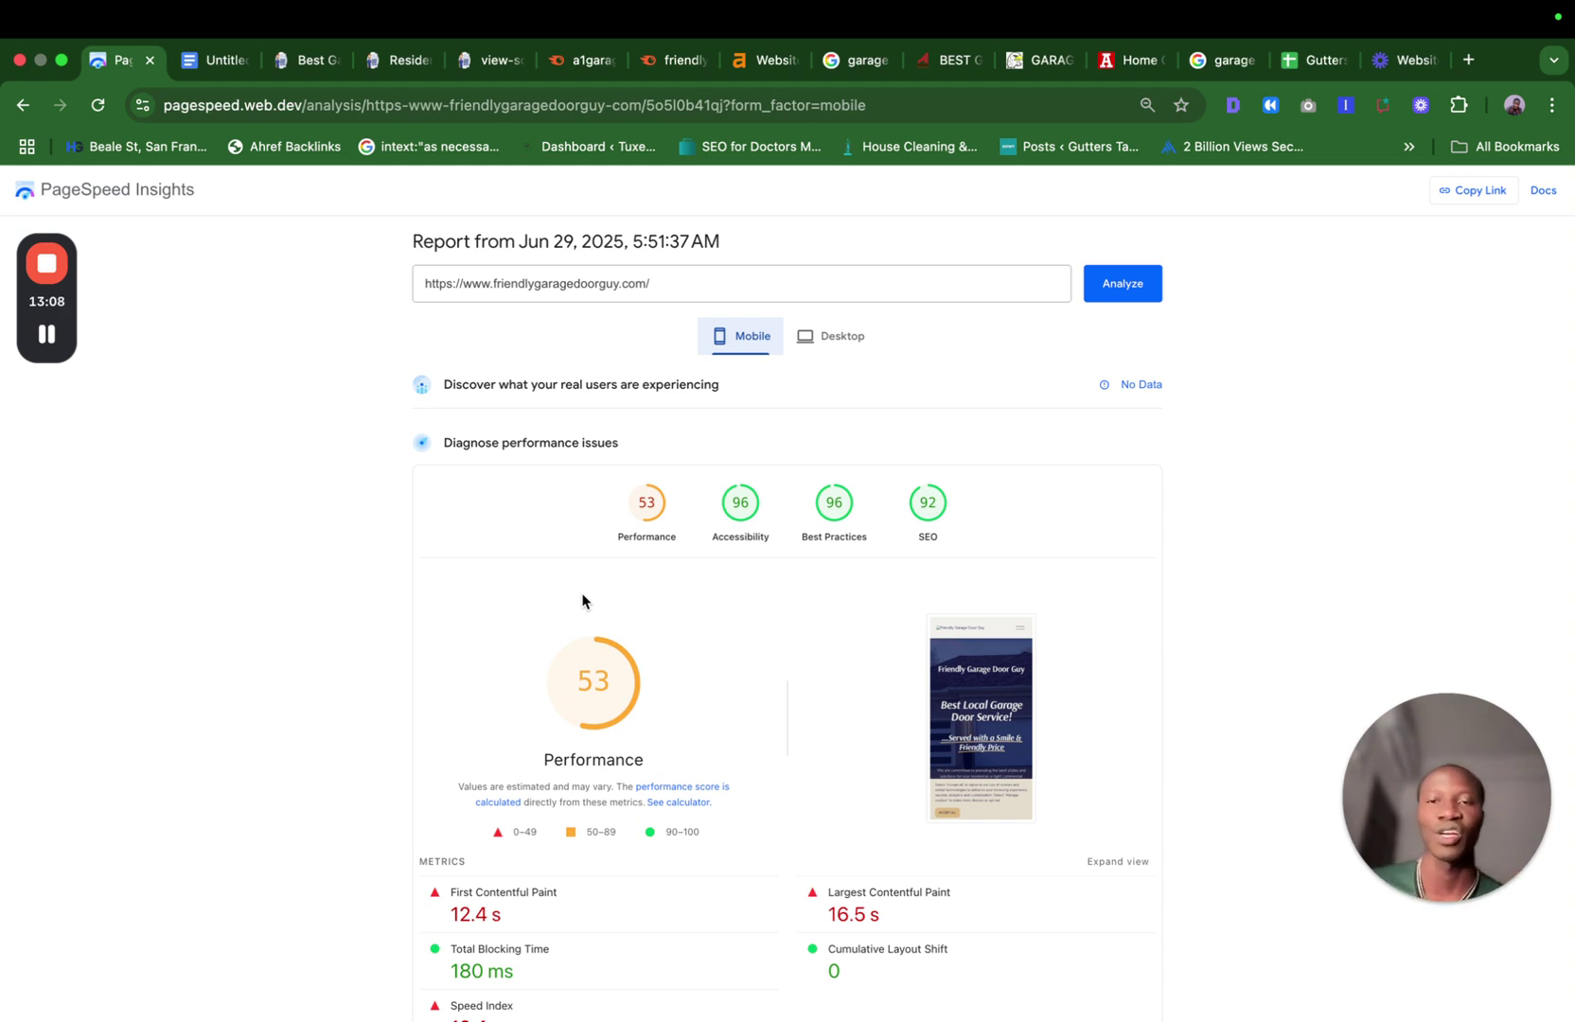
Return to the action plan and review Section 10's mobile-specific improvements, content priority list and implementation items.
left_click(218, 60)
scroll(532, 800, "down", 5)
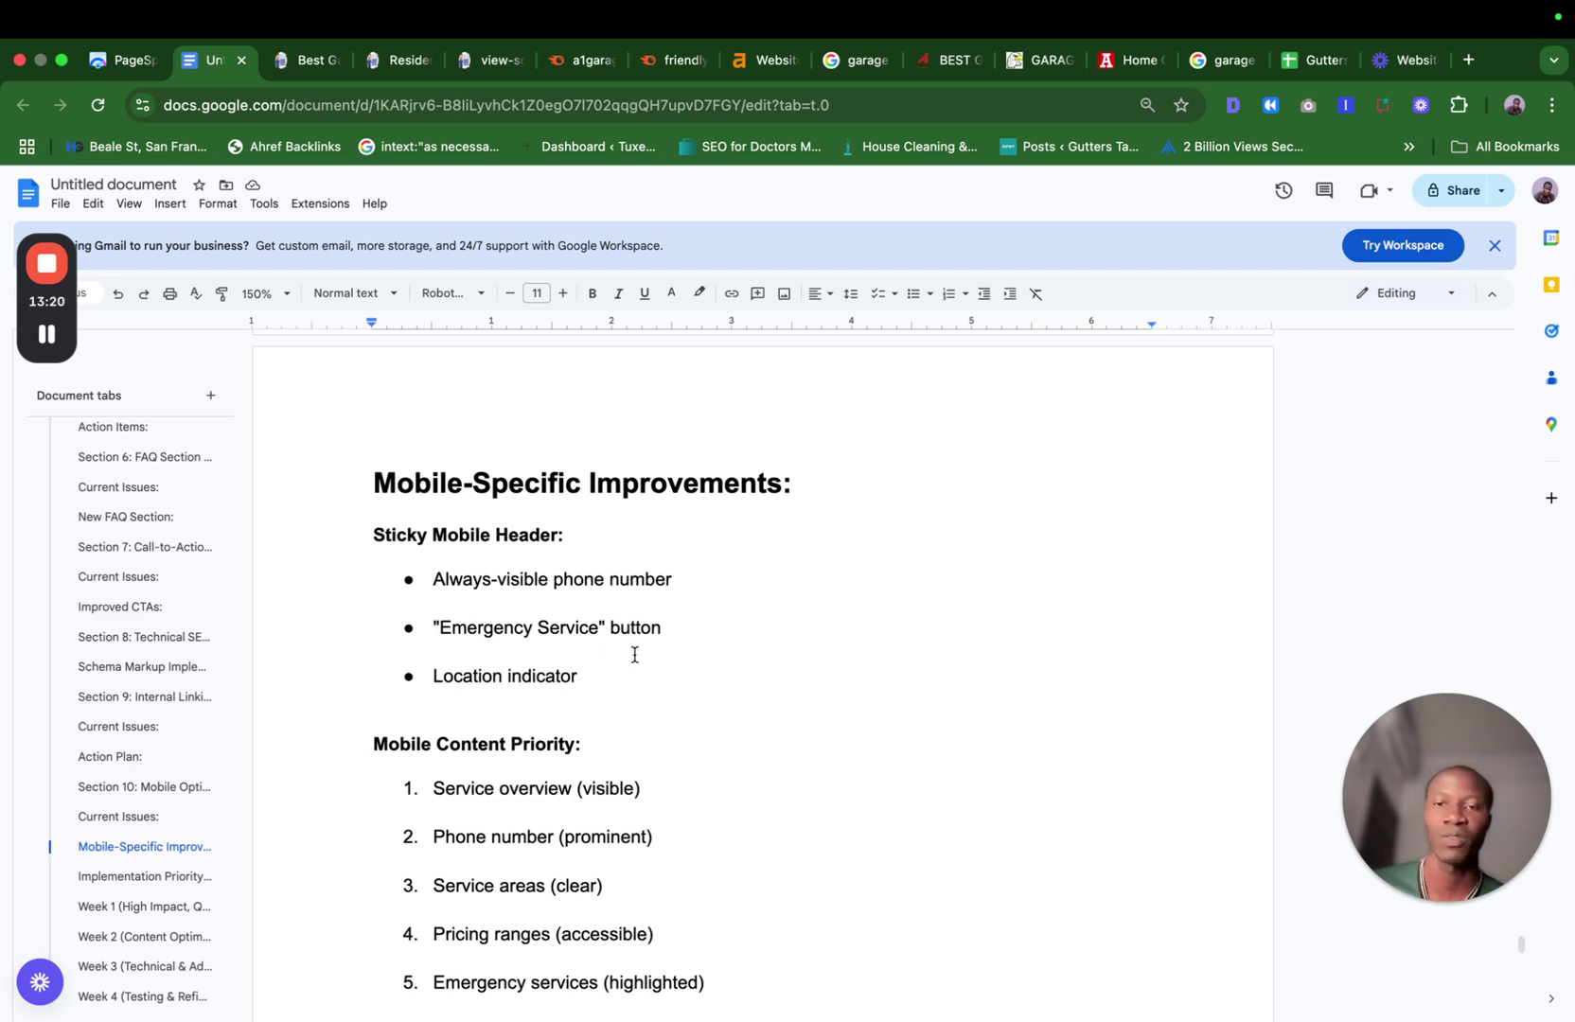
scroll(634, 654, "down", 5)
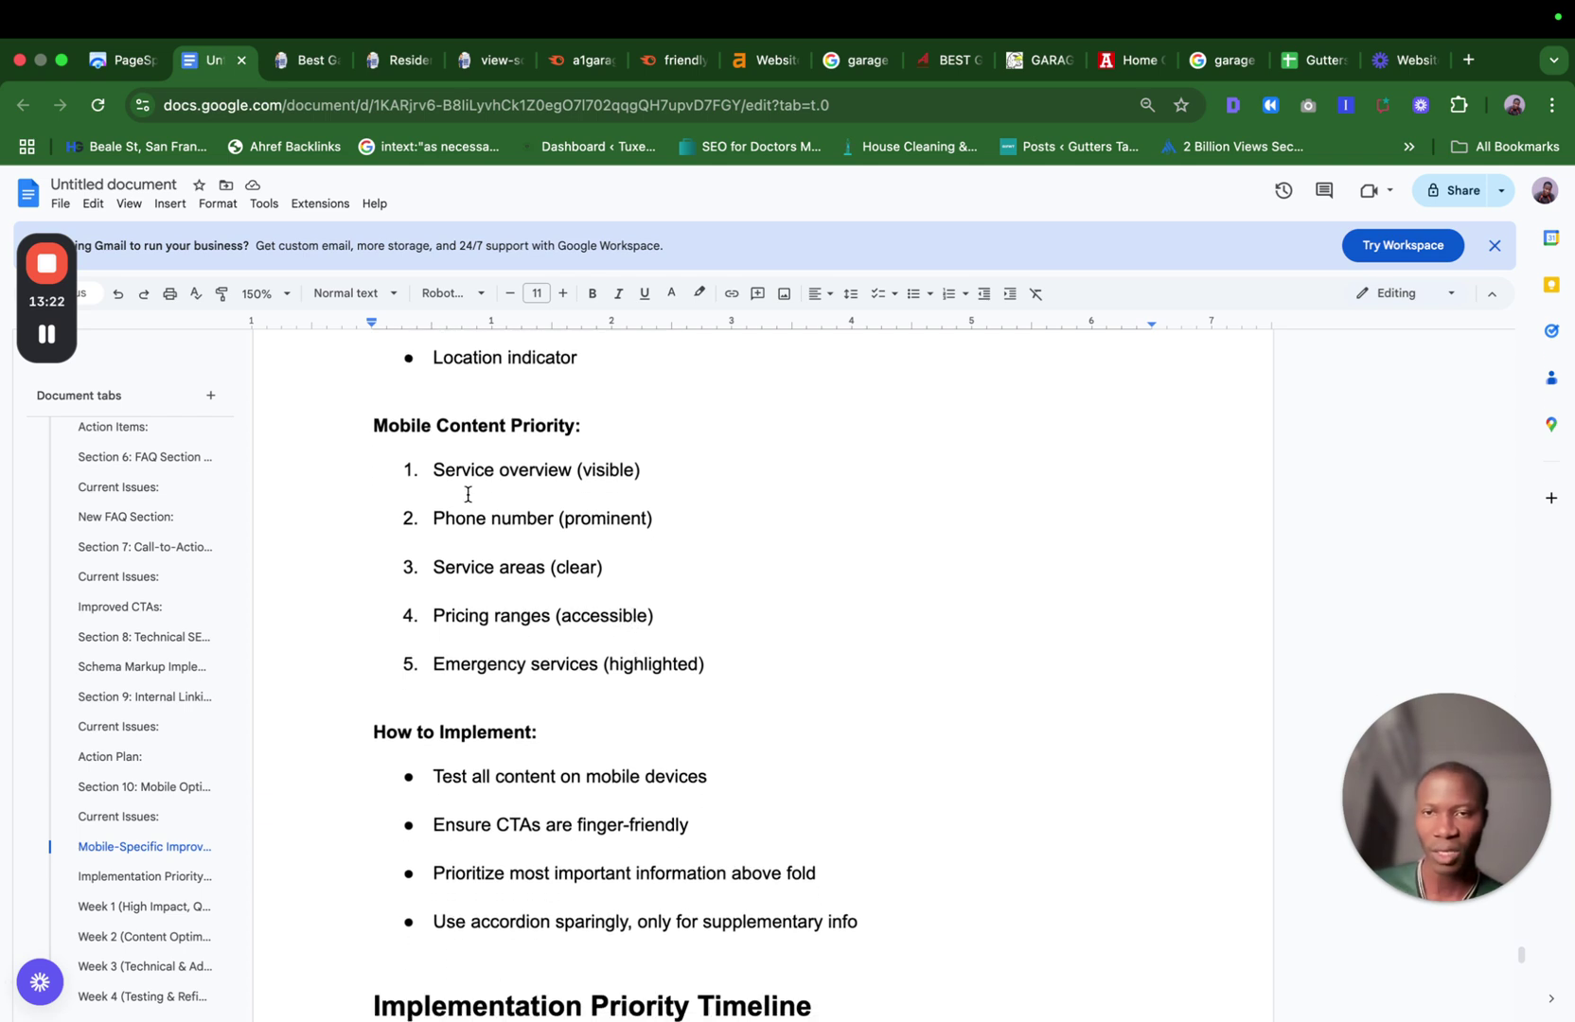
scroll(647, 657, "down", 1)
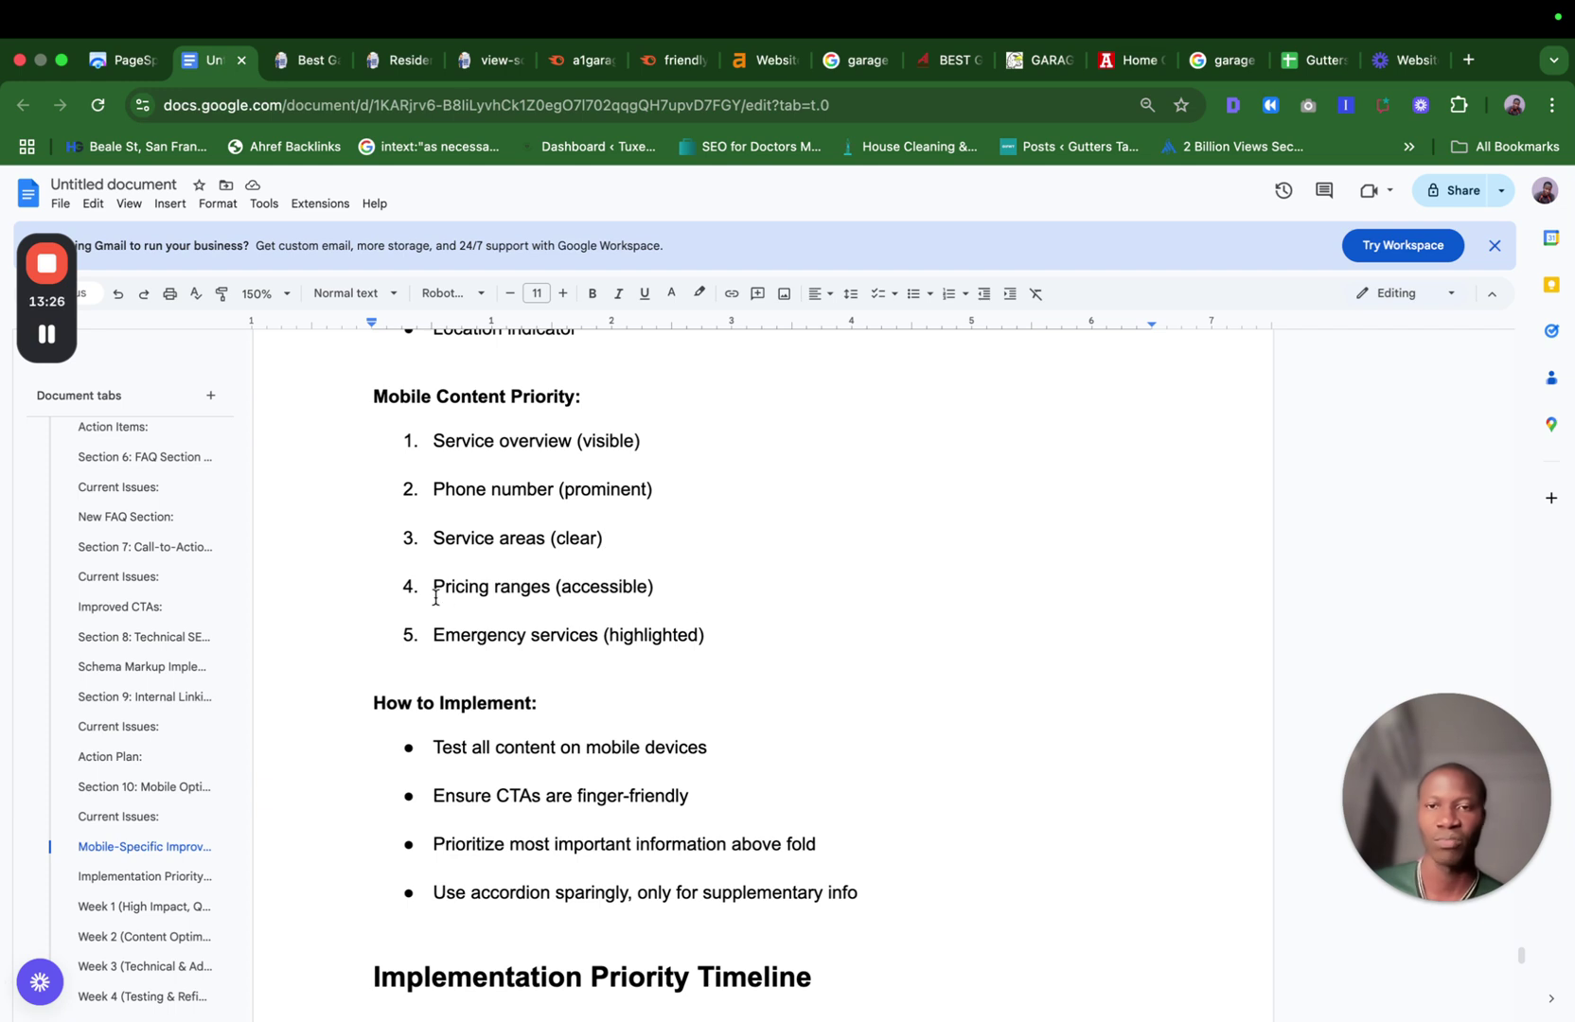
scroll(773, 625, "down", 3)
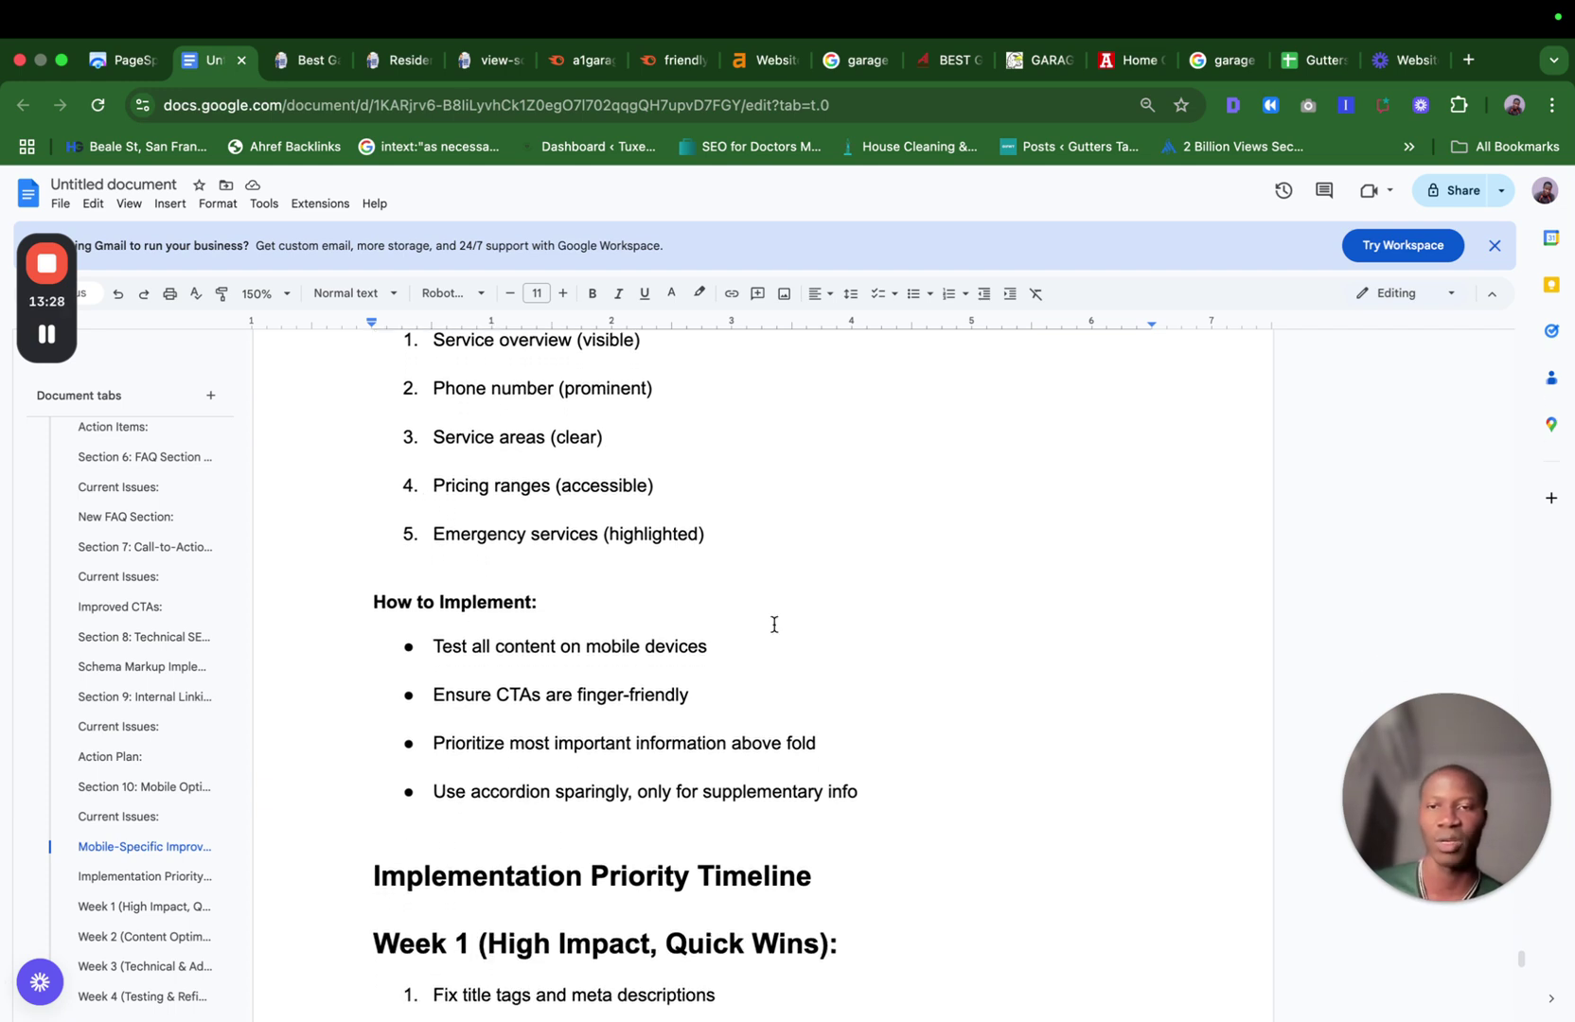
scroll(764, 708, "down", 2)
scroll(789, 753, "down", 2)
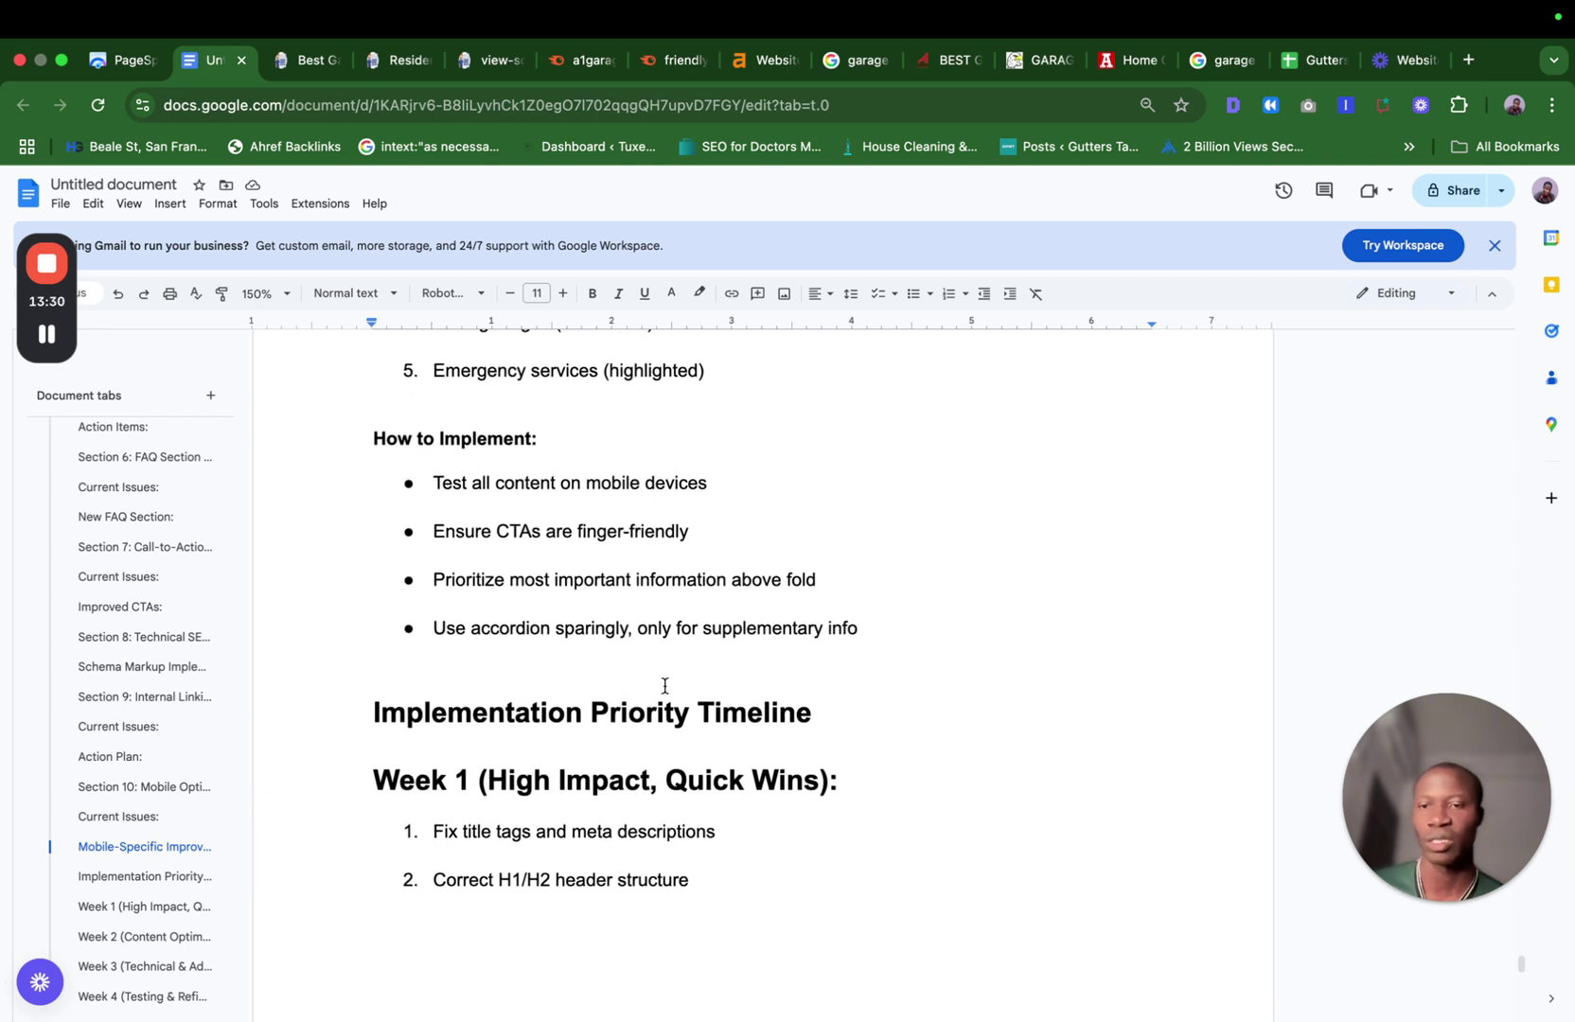
scroll(573, 512, "up", 1)
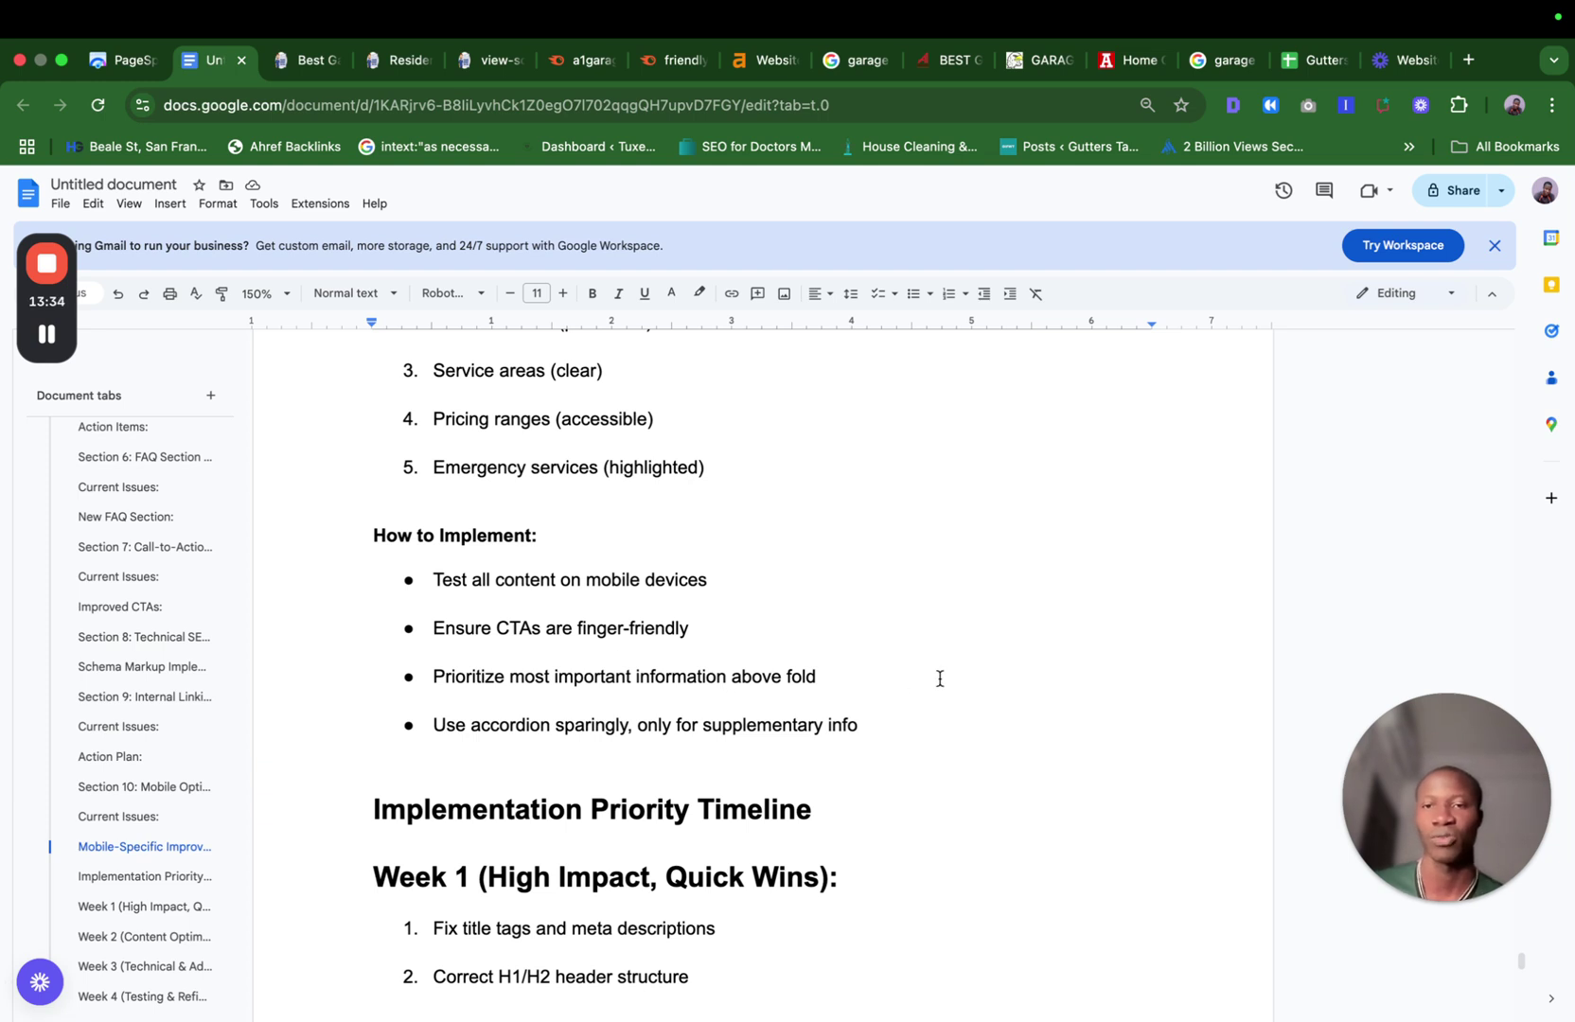
Go to the Implementation Priority Timeline and highlight "High Impact, Quick Wins" in the Week 1 heading while reviewing its tasks.
scroll(939, 678, "down", 7)
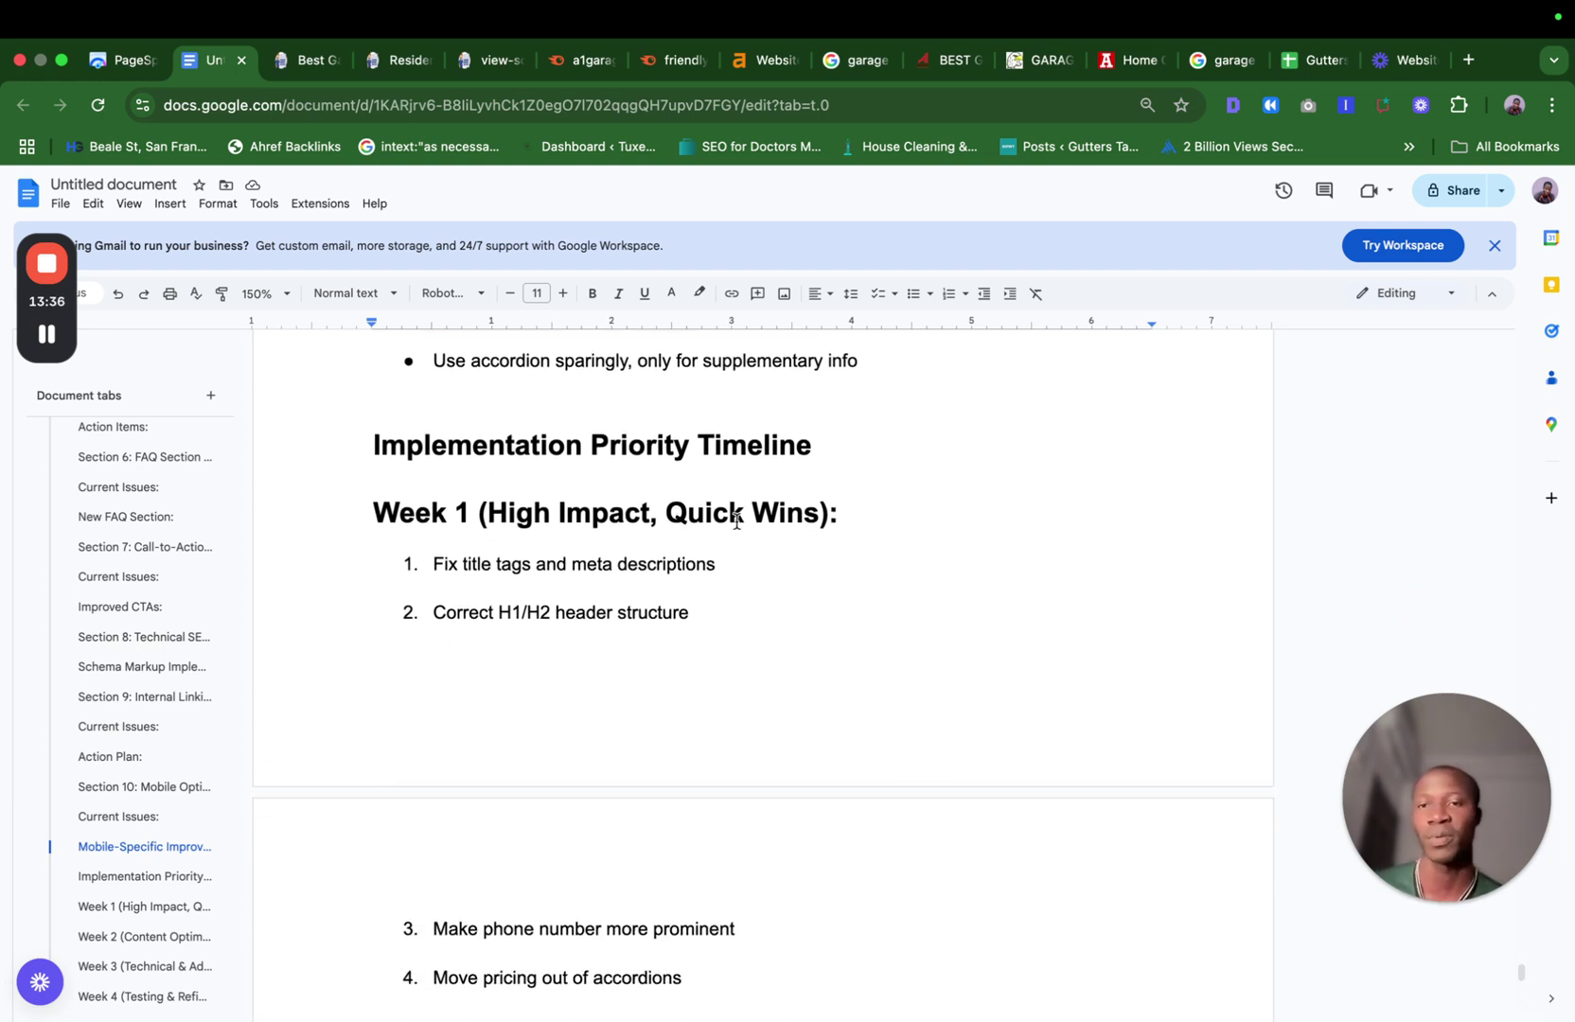
scroll(736, 518, "down", 1)
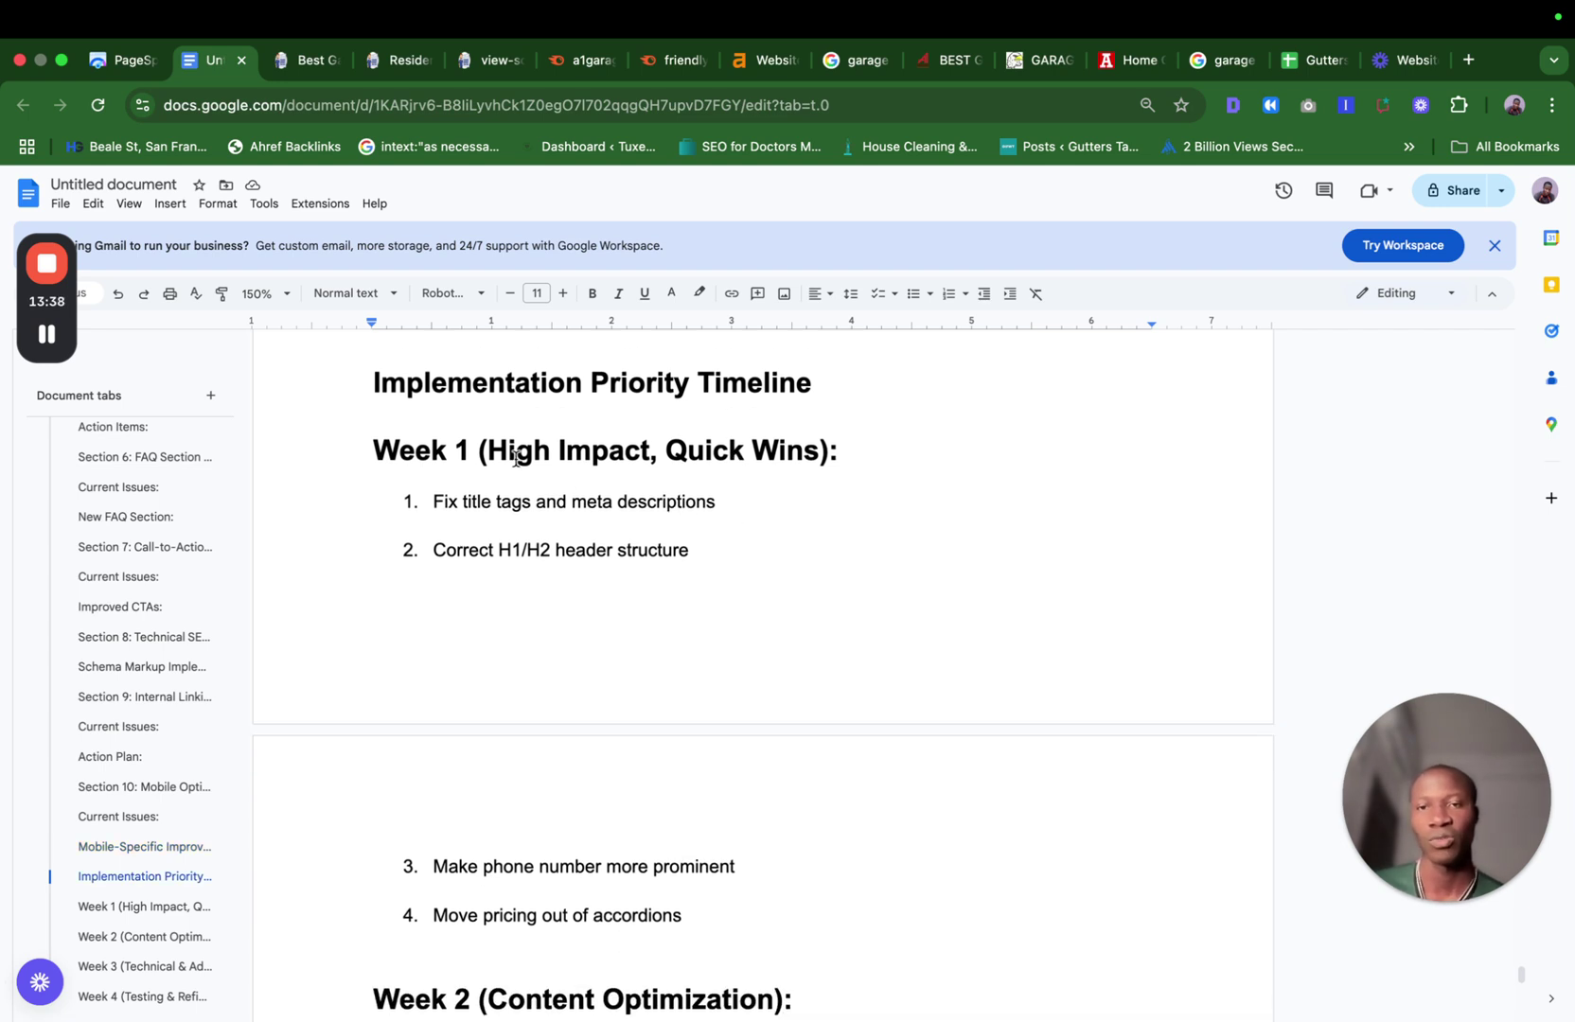
left_click_drag(508, 452, 800, 461)
scroll(653, 515, "down", 1)
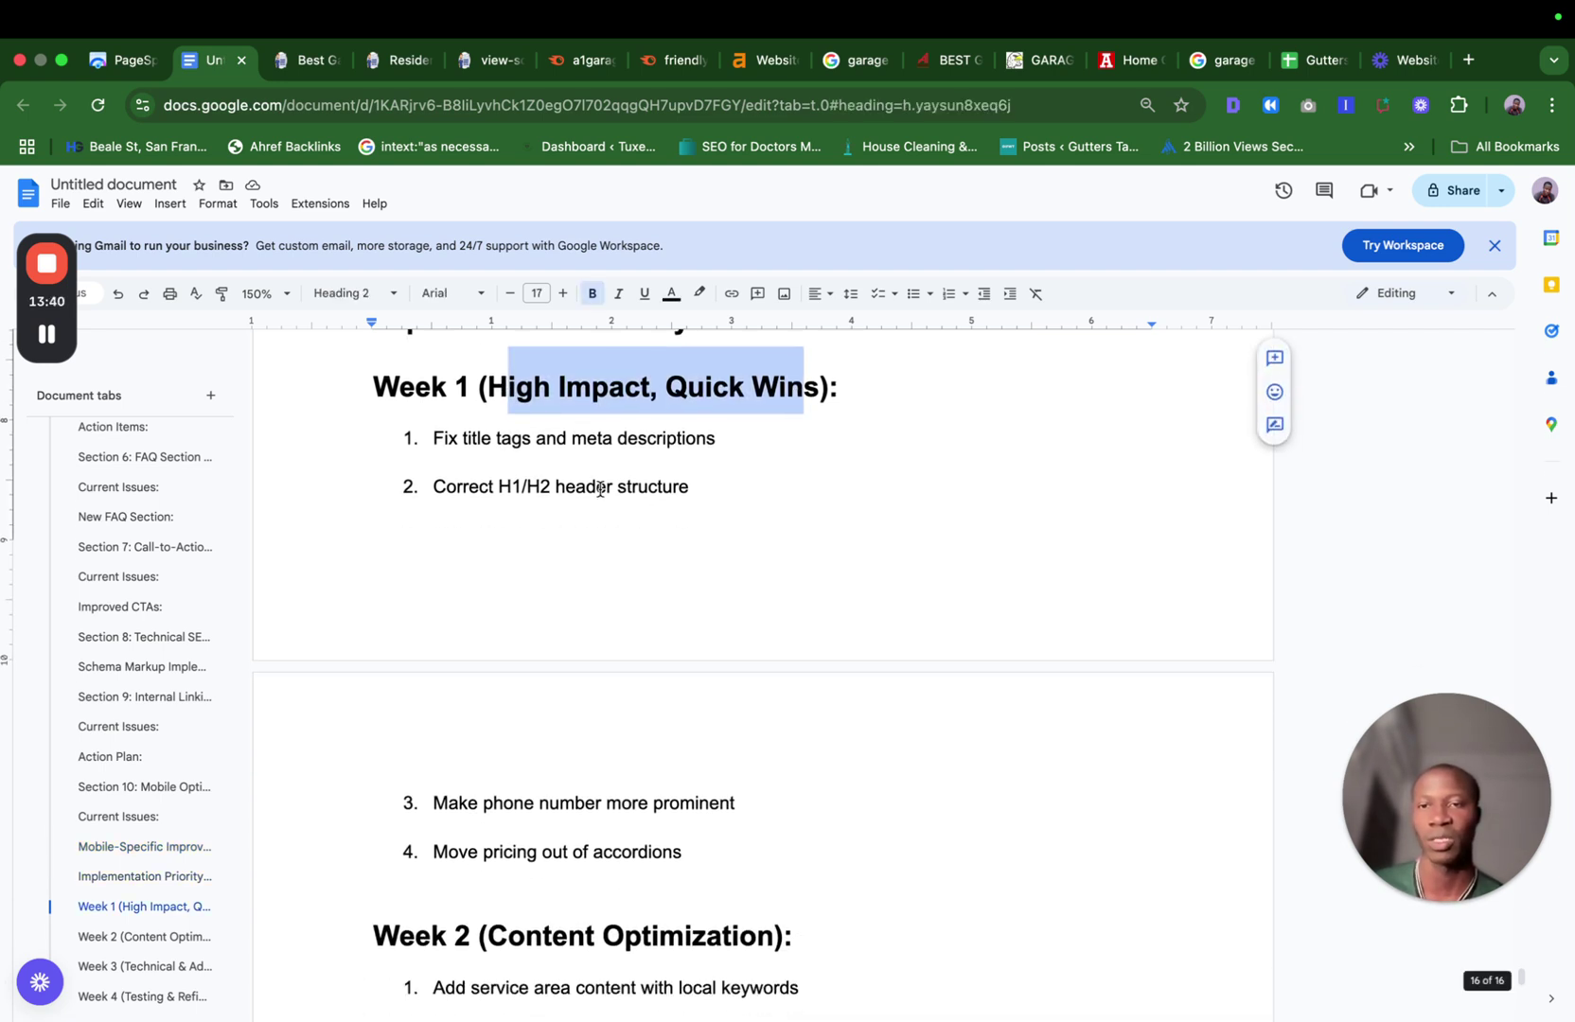
left_click(513, 445)
Revisit Section 1 at the start of the action plan, and jump back to the Week 1 heading through the document outline.
scroll(737, 444, "up", 15)
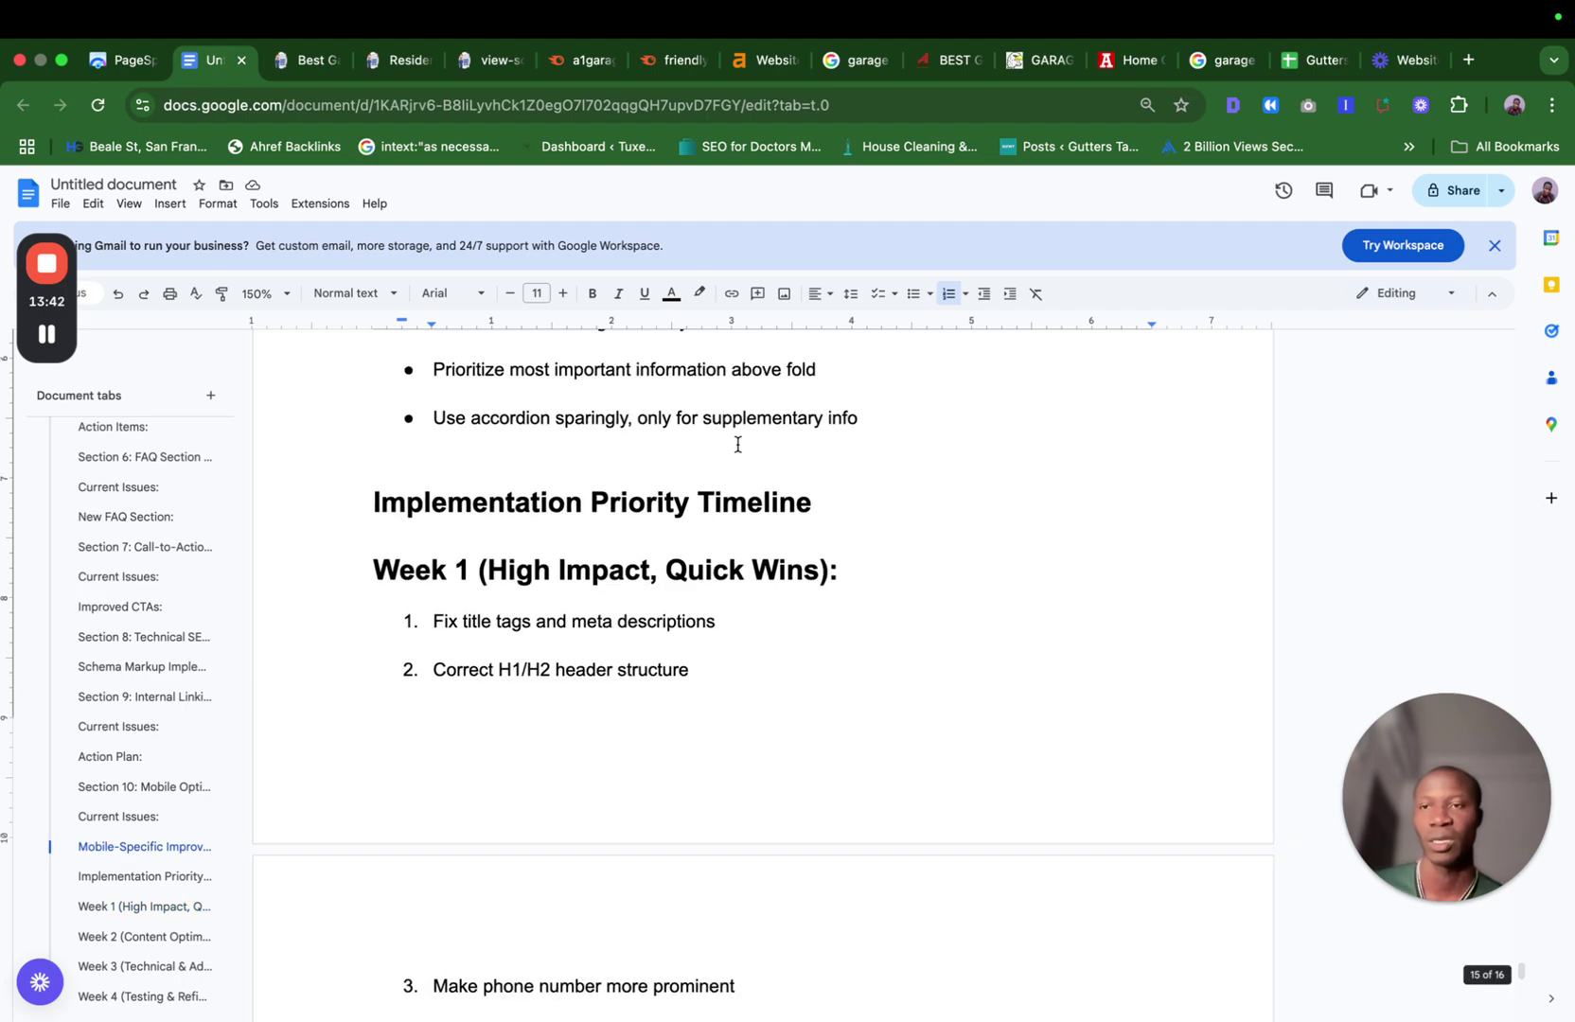
scroll(737, 444, "up", 20)
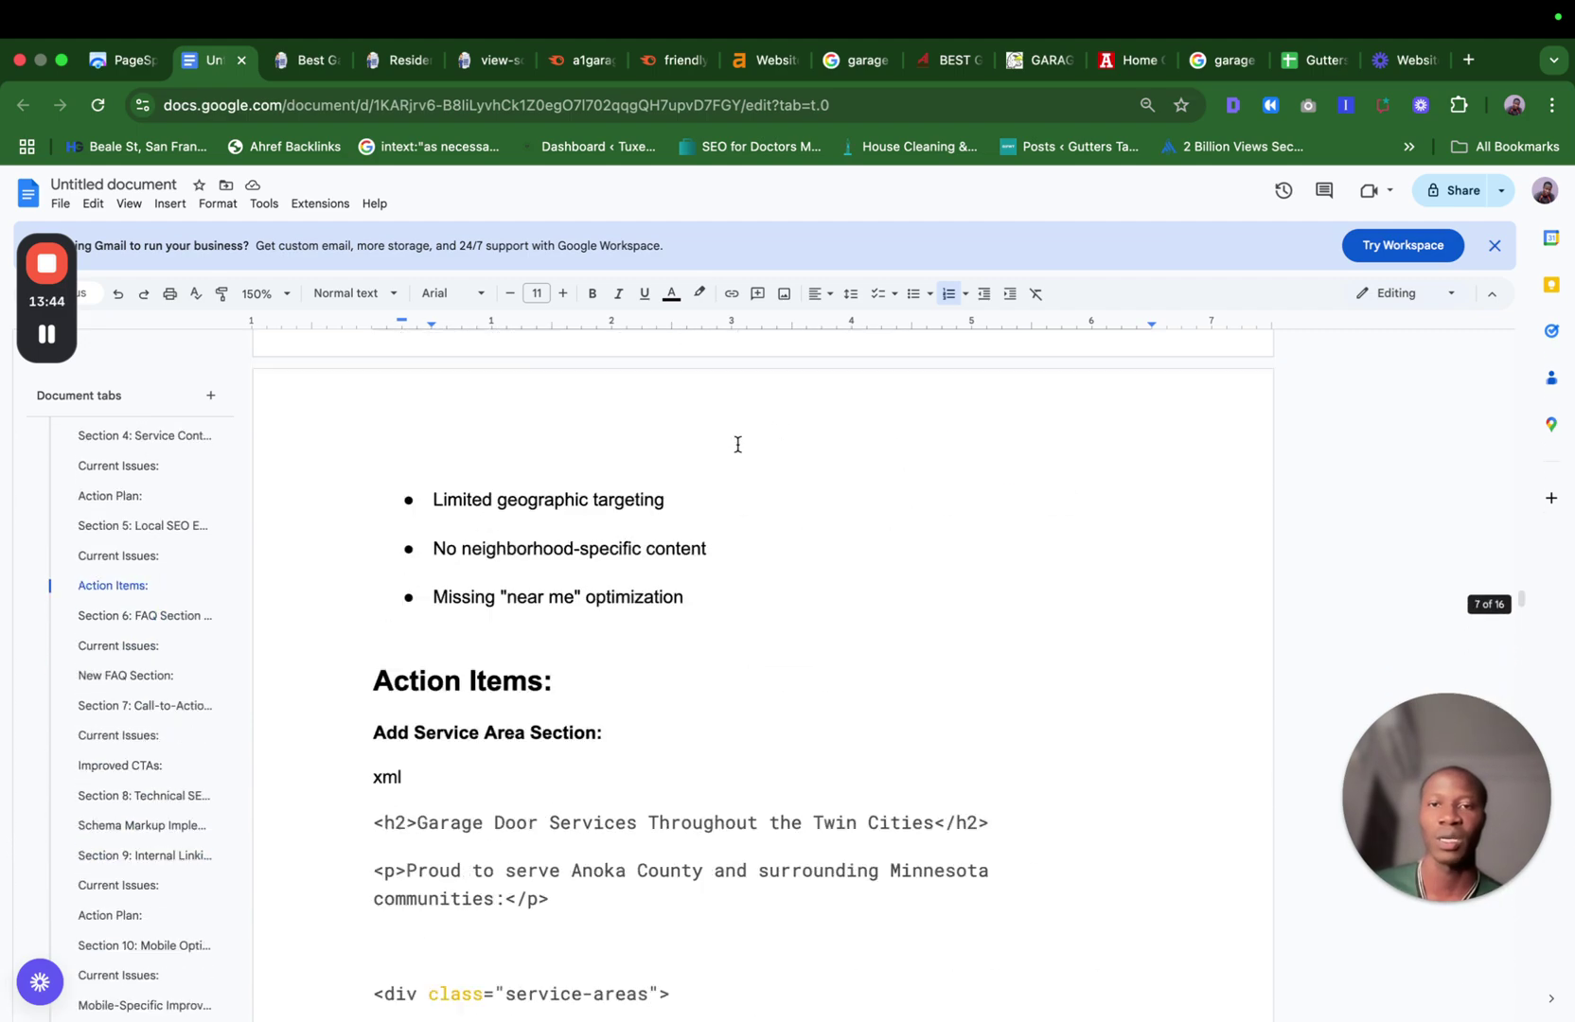
scroll(320, 765, "down", 2)
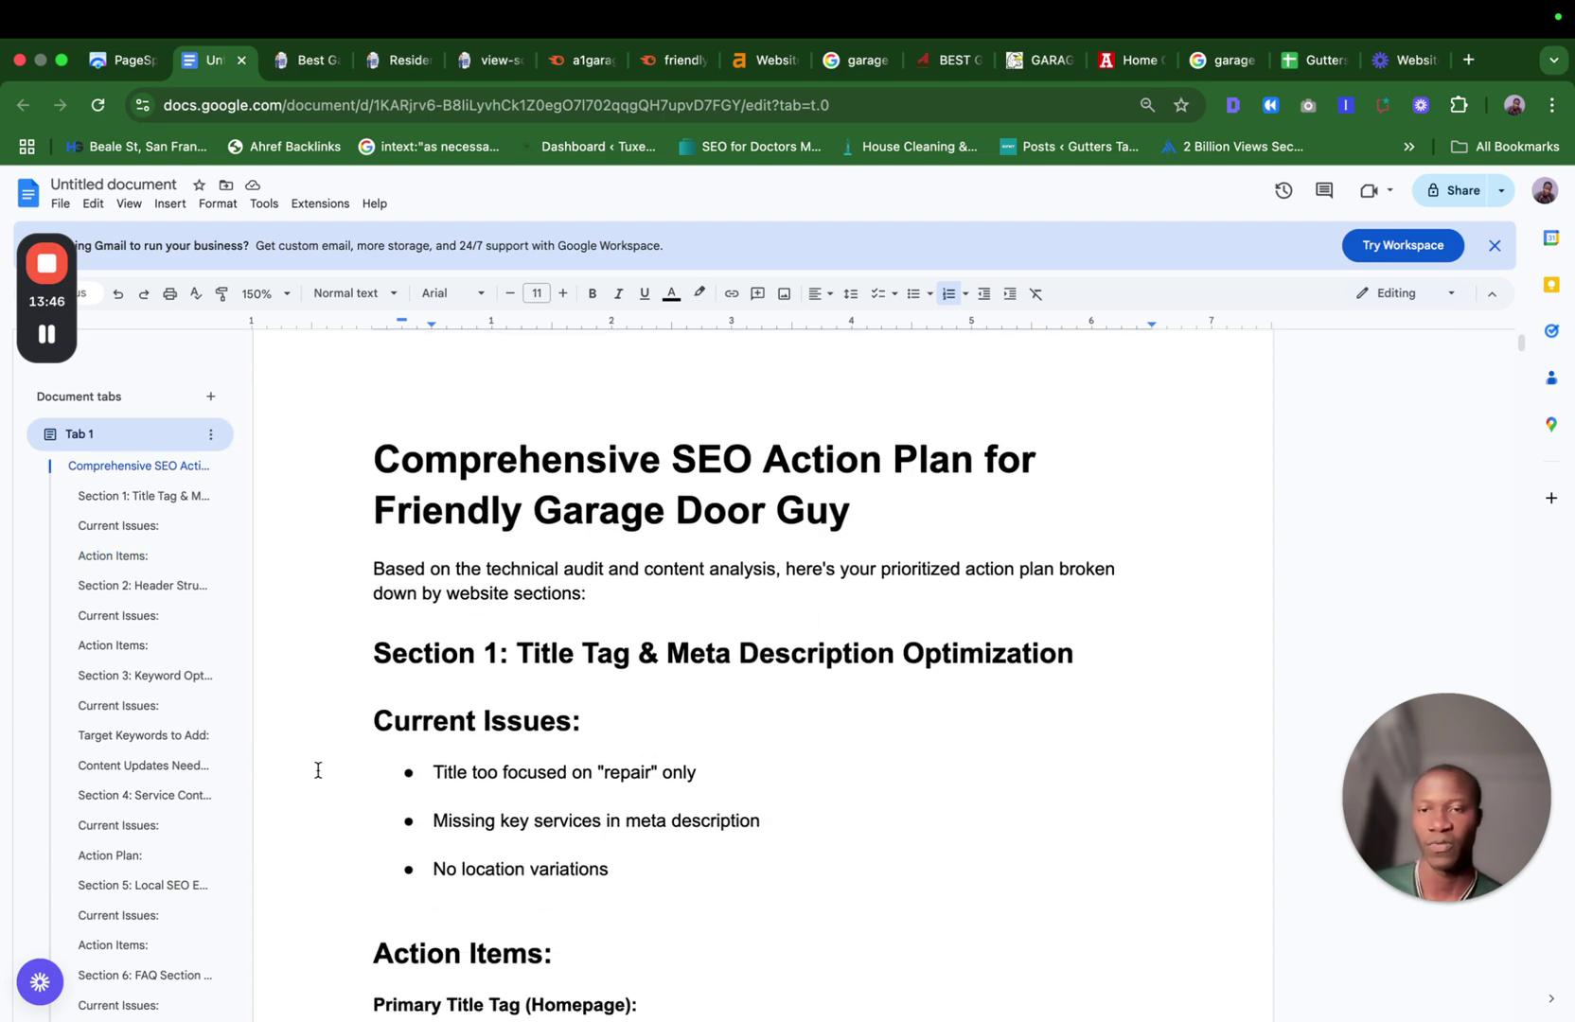
scroll(141, 856, "down", 8)
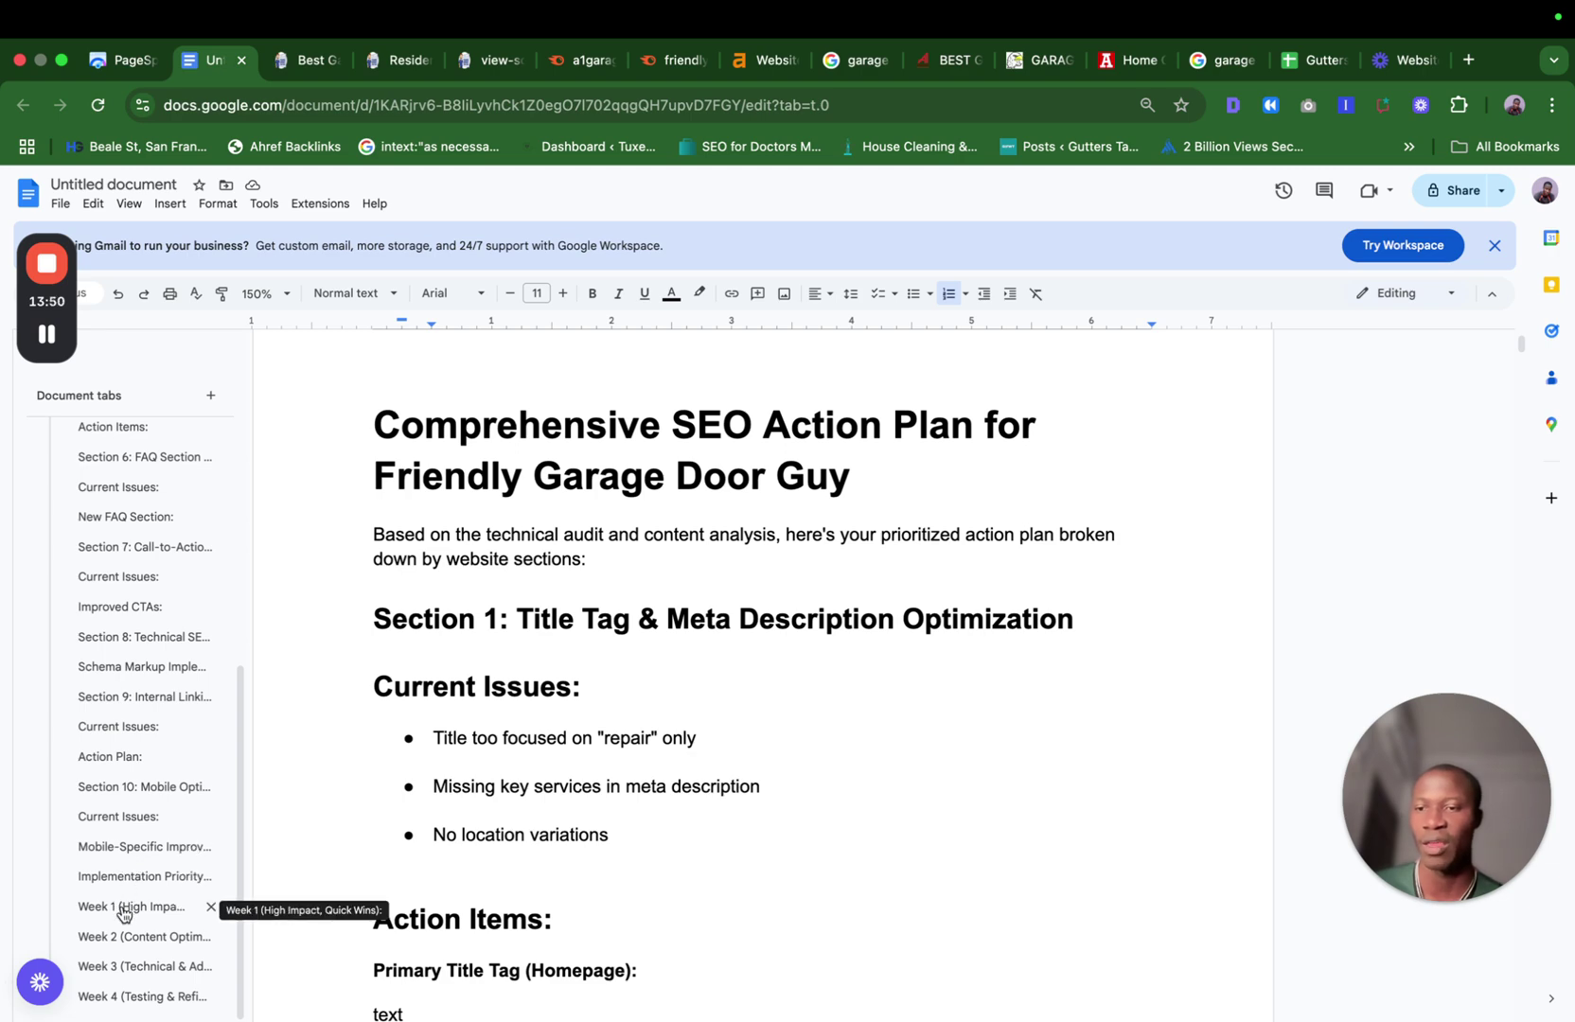
left_click(124, 905)
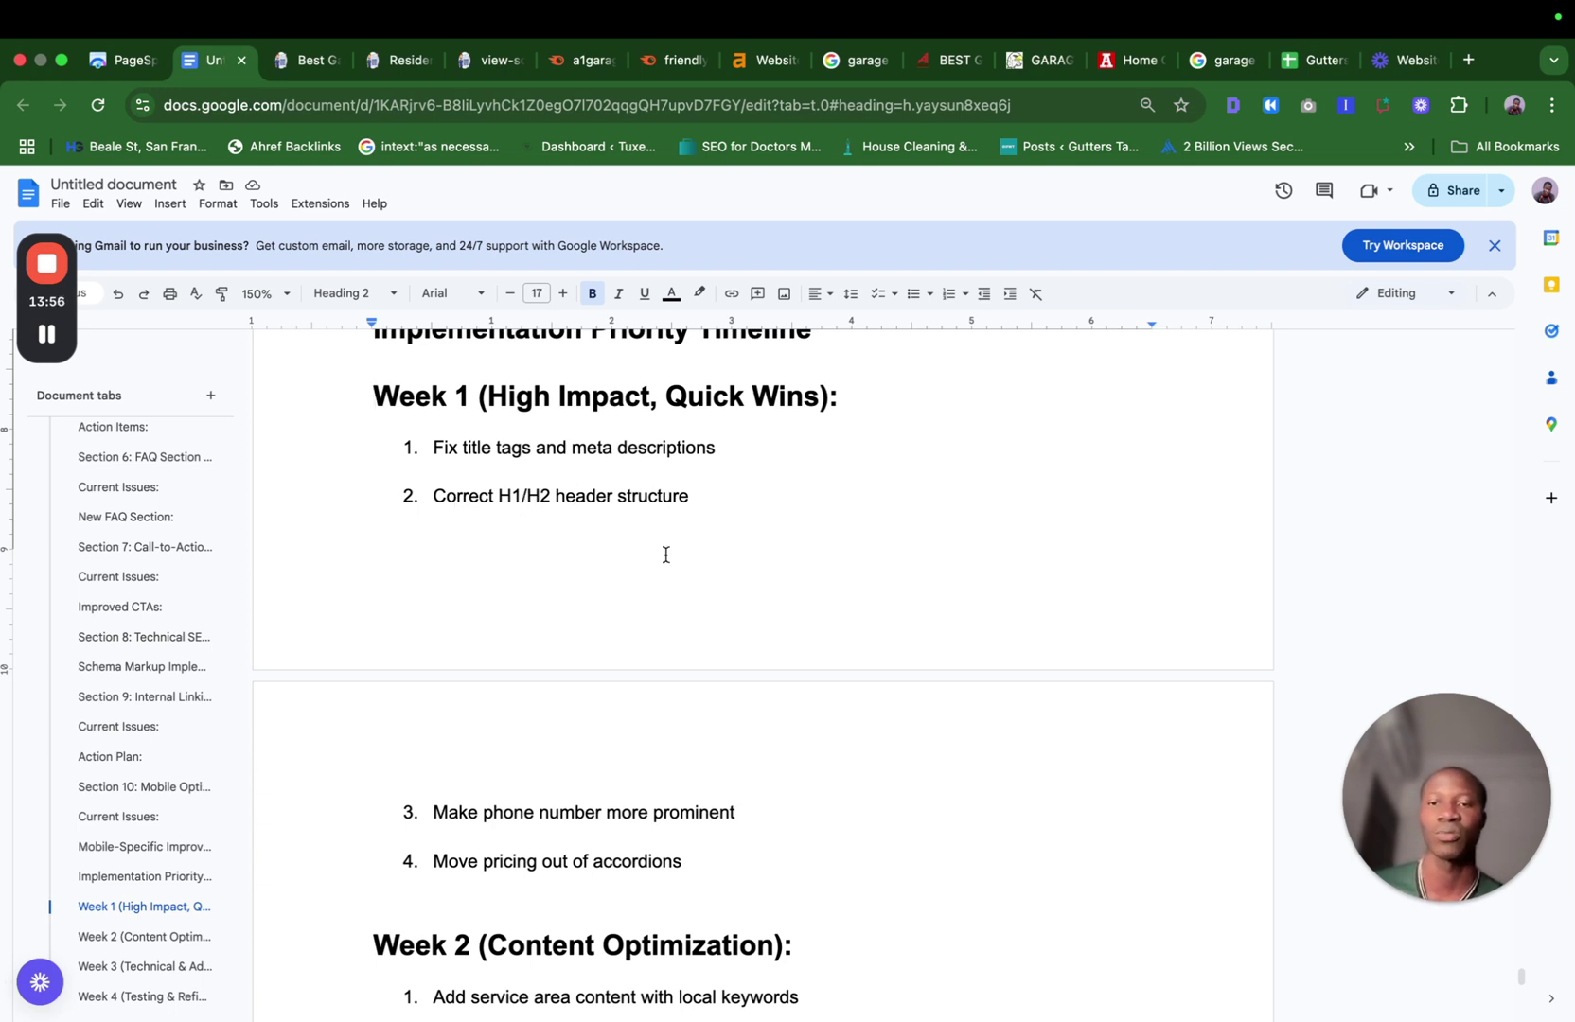
Review the implementation timeline's tasks from Week 1 through Week 4 and the plan's closing statement.
scroll(665, 554, "down", 1)
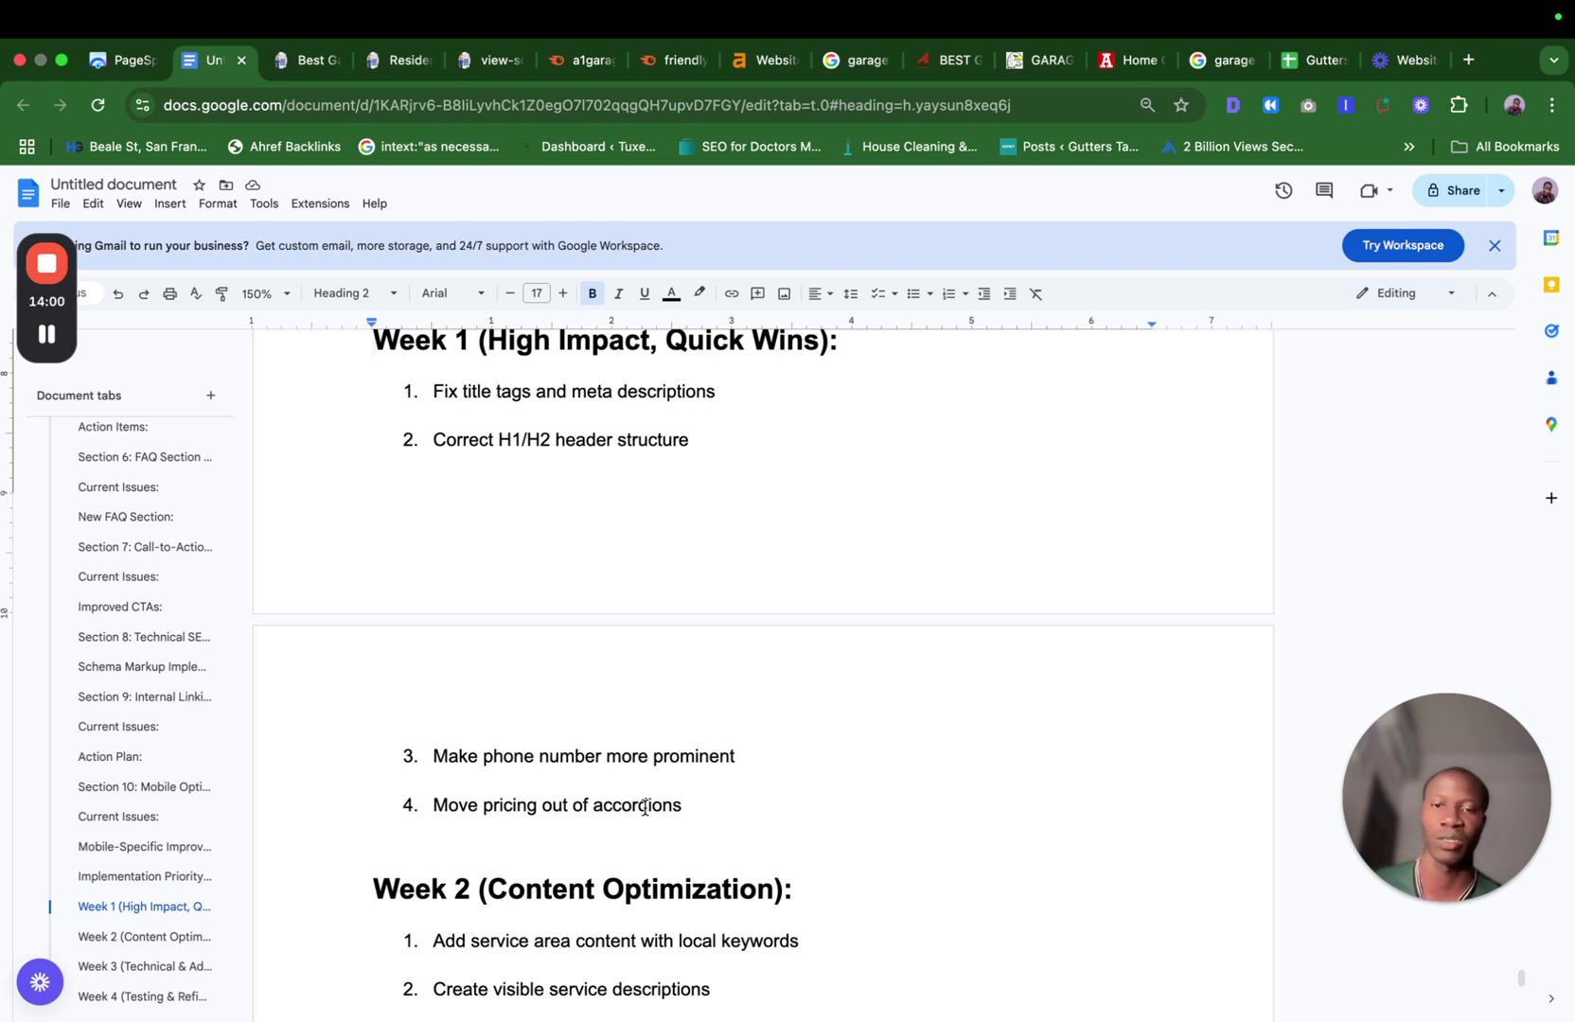
scroll(662, 795, "down", 5)
scroll(786, 773, "down", 2)
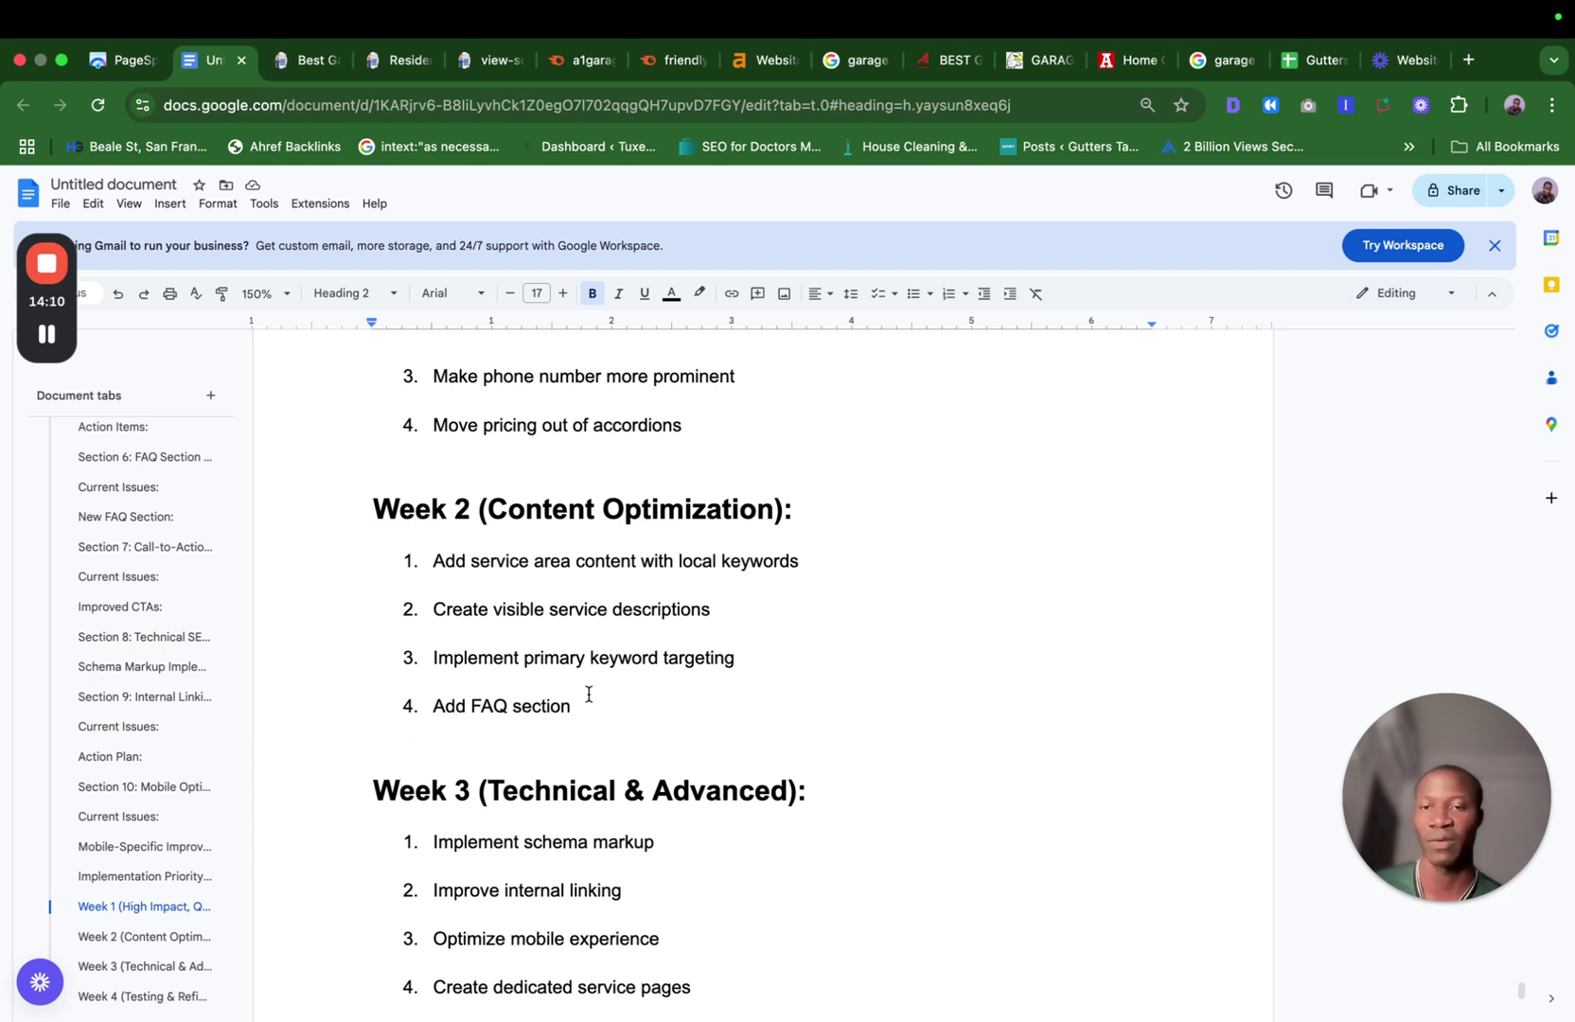
scroll(587, 674, "down", 4)
scroll(535, 727, "down", 3)
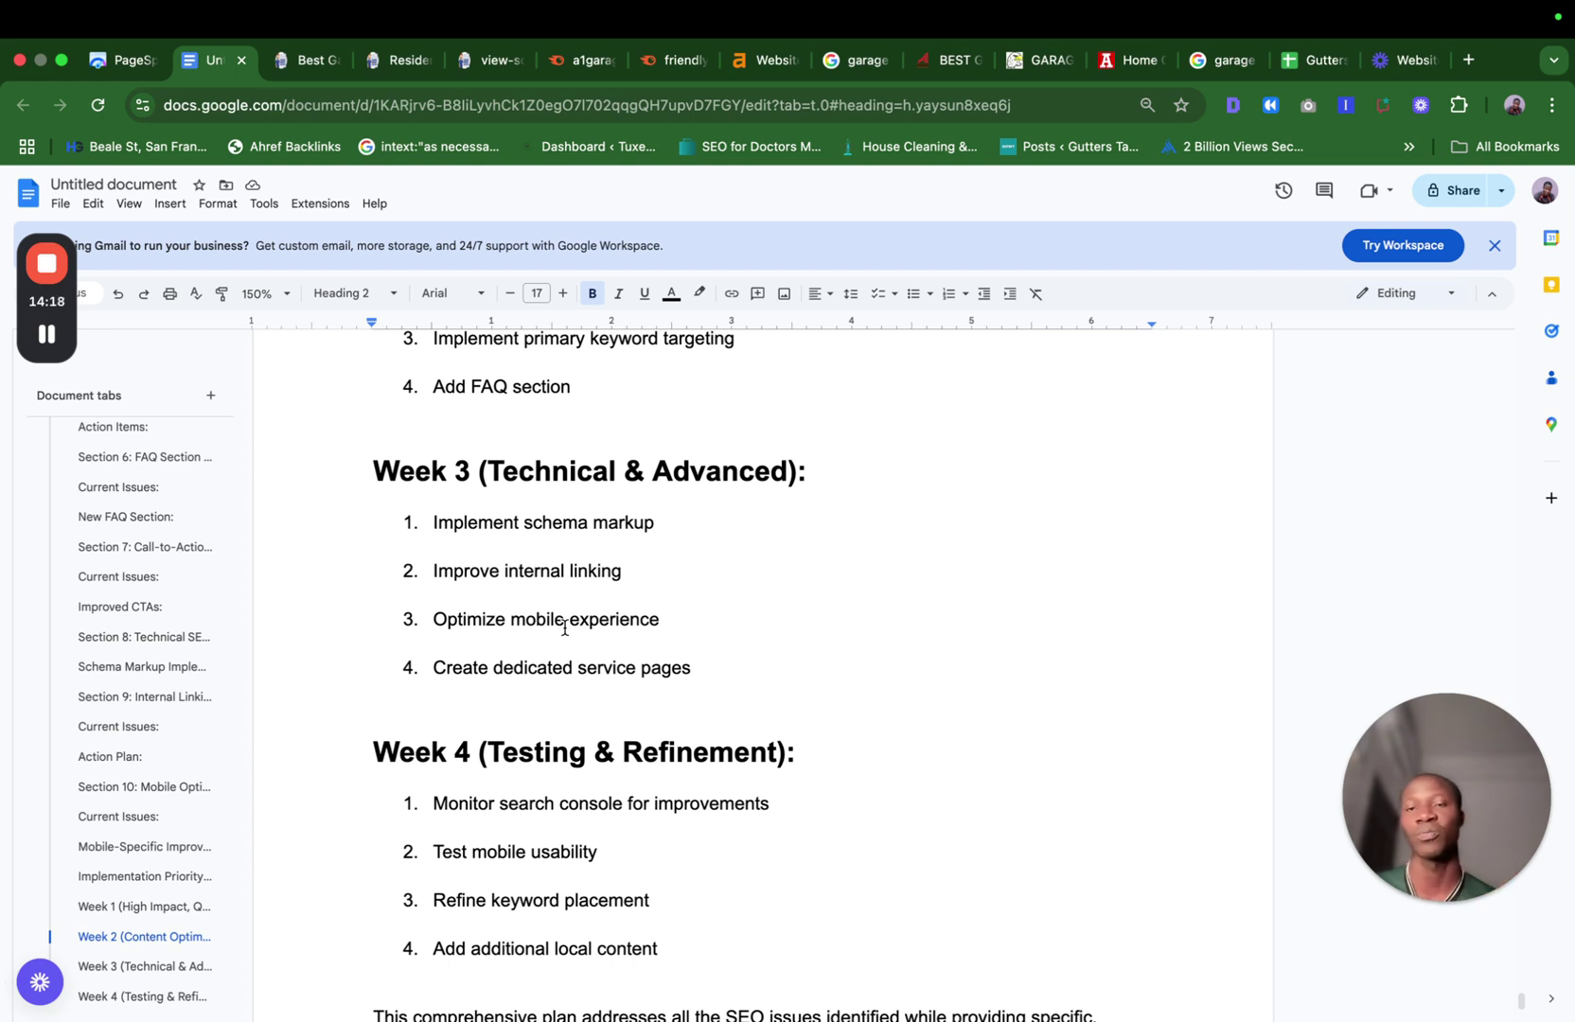
scroll(586, 625, "down", 3)
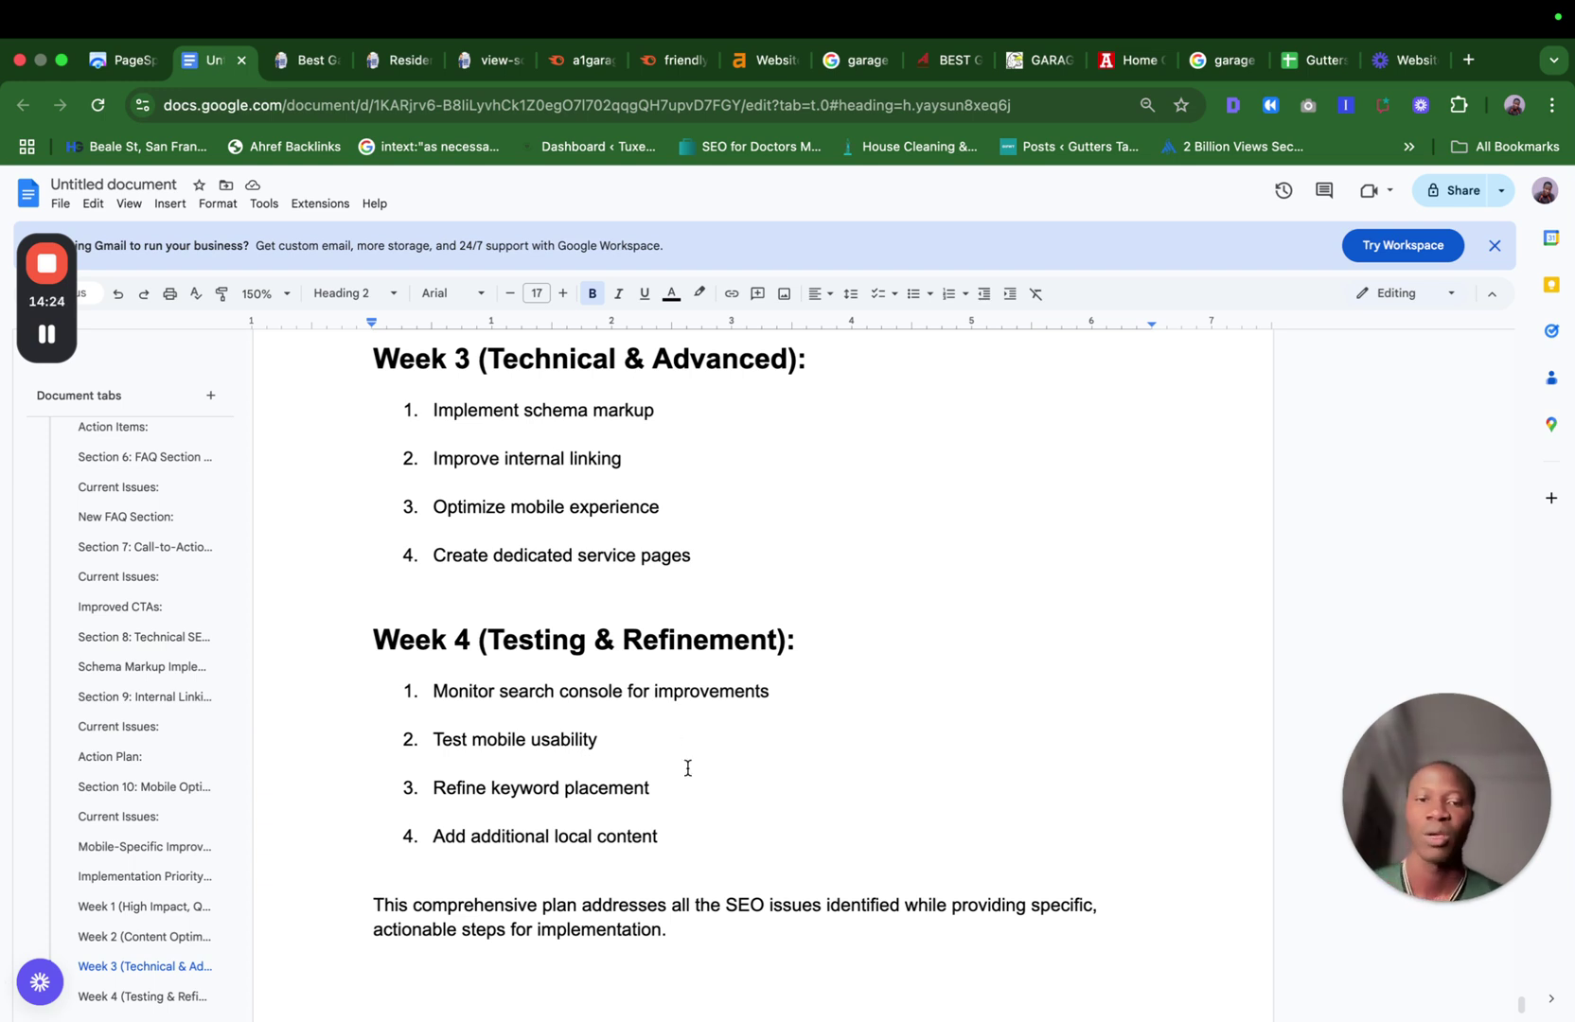
scroll(687, 767, "down", 3)
Return to the title at the beginning of the SEO action plan document.
scroll(687, 768, "up", 20)
scroll(687, 768, "up", 20)
scroll(687, 768, "up", 20)
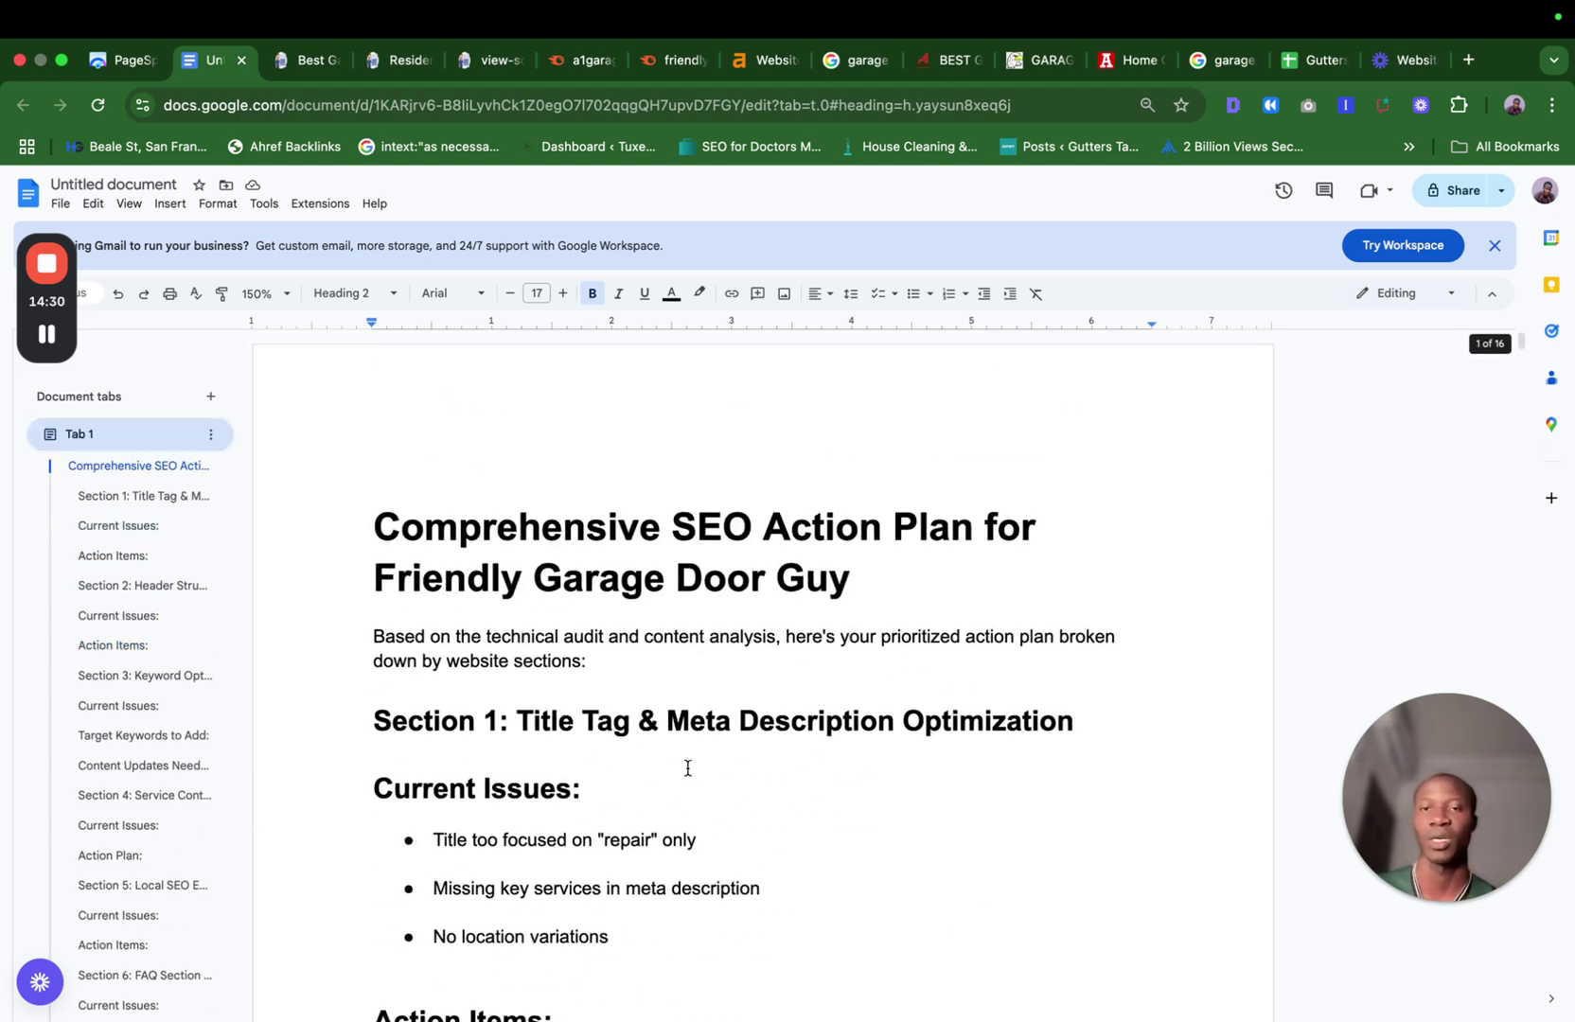